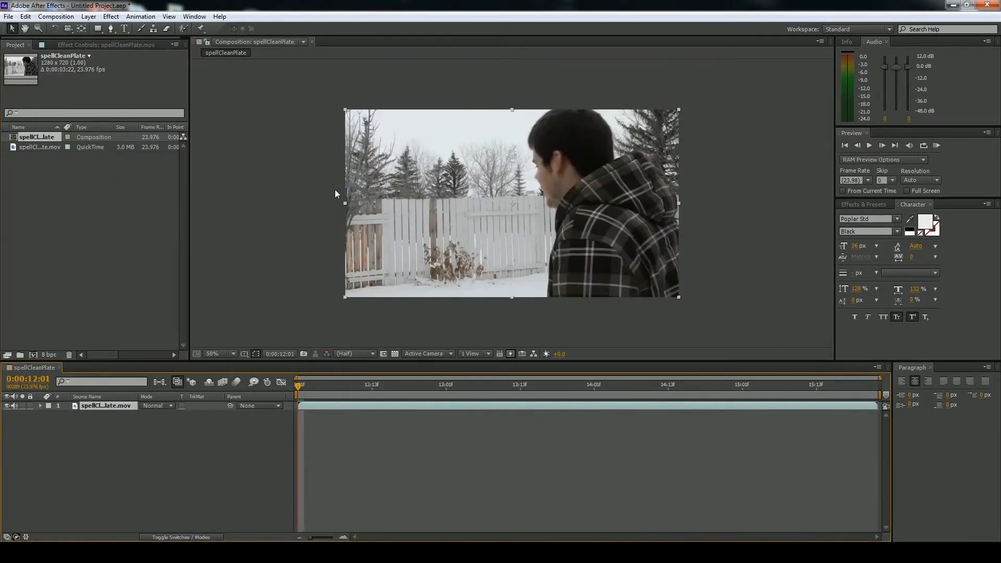
# Import the spell_stock_asset images starting at 0001 as a PNG sequence, interpreted as footage.
pyautogui.moveTo(309, 388); pyautogui.dragTo(854, 428)
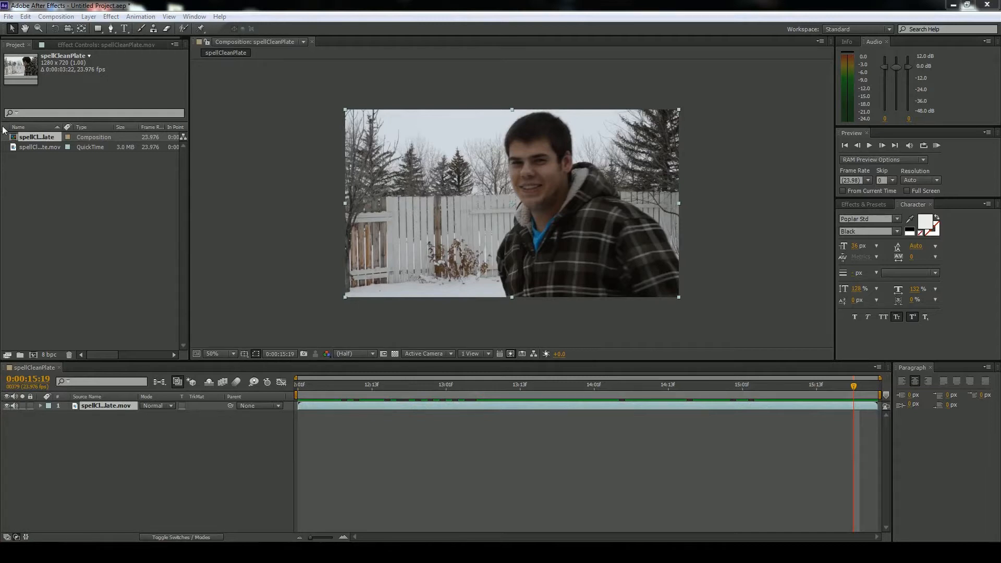
pyautogui.click(9, 17)
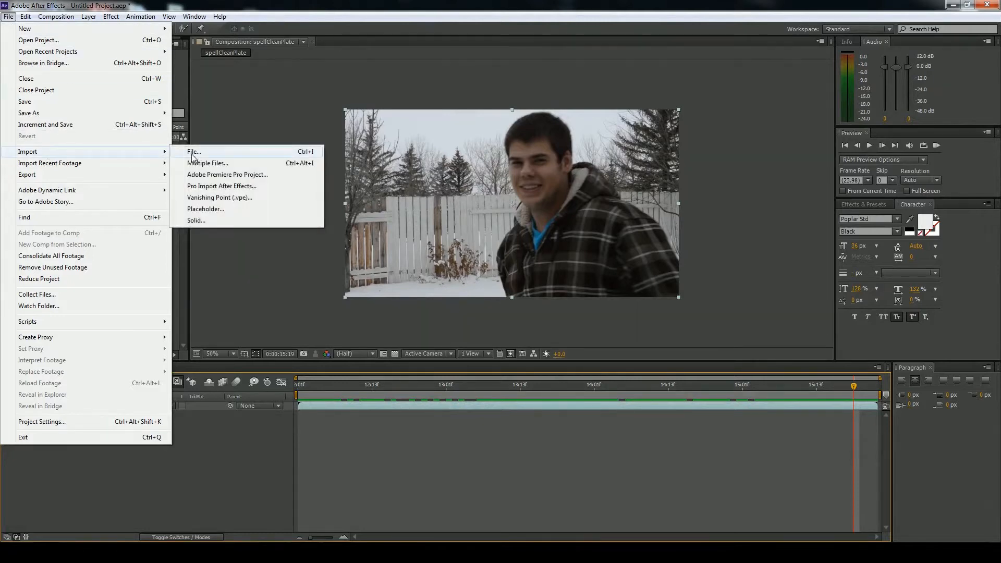
pyautogui.click(194, 152)
pyautogui.doubleClick(81, 94)
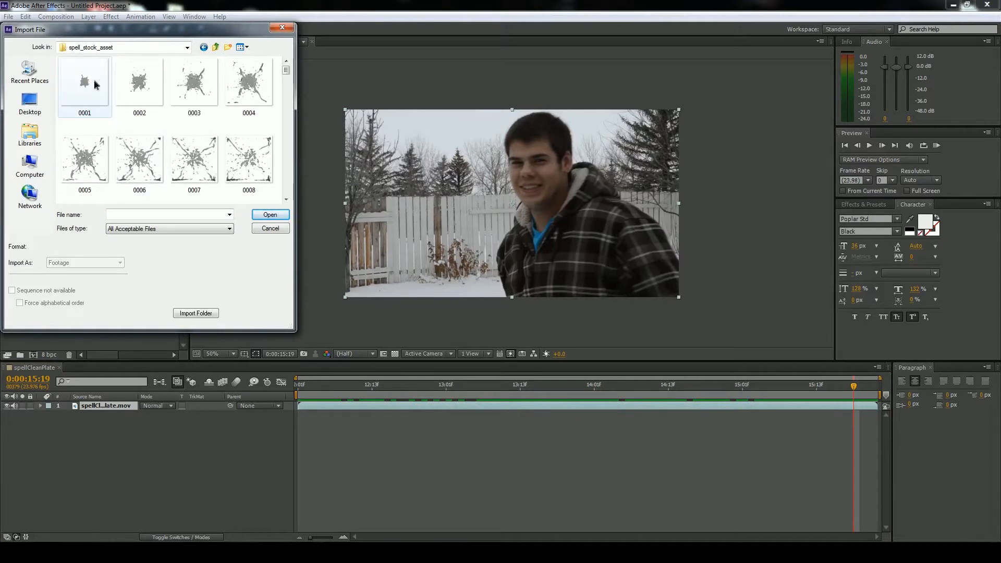
pyautogui.click(96, 85)
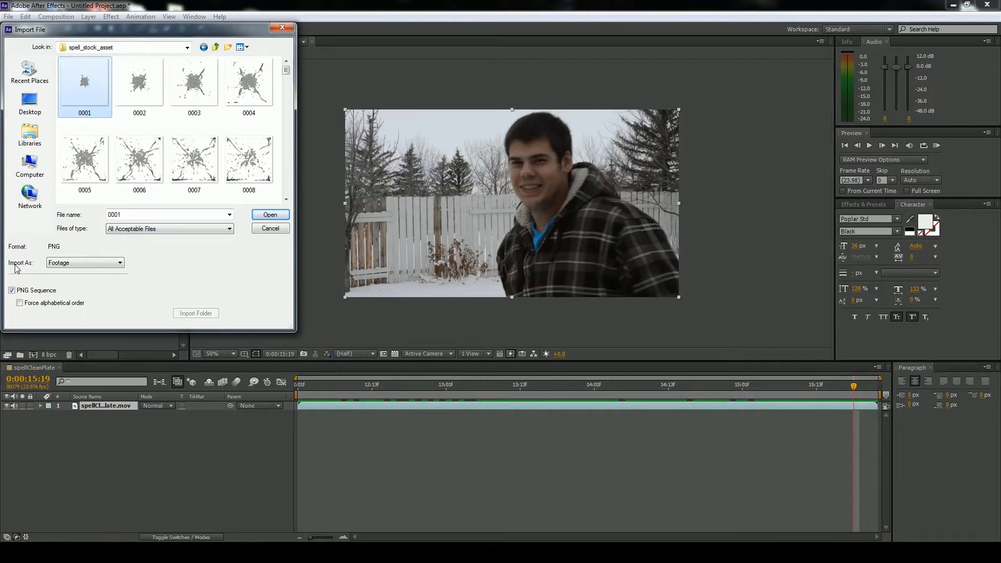
pyautogui.click(55, 266)
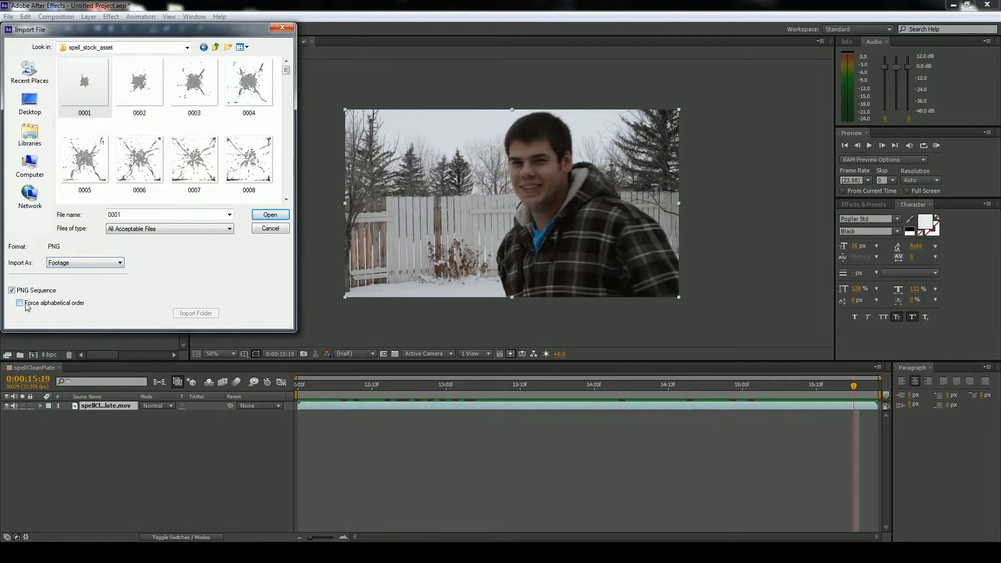
pyautogui.click(261, 216)
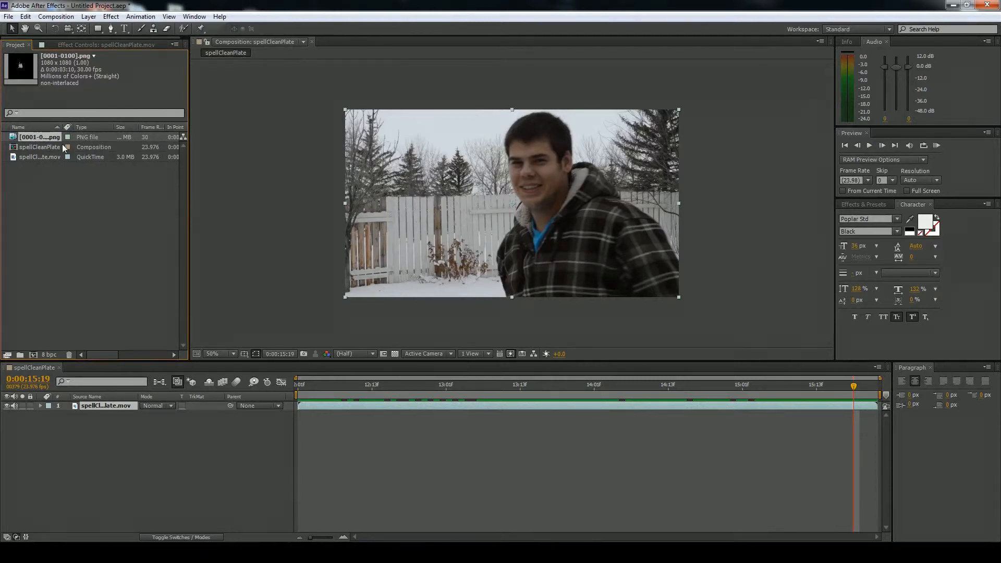
# Interpret the imported PNG sequence at an assumed frame rate of 23.976 frames per second.
pyautogui.rightClick(47, 138)
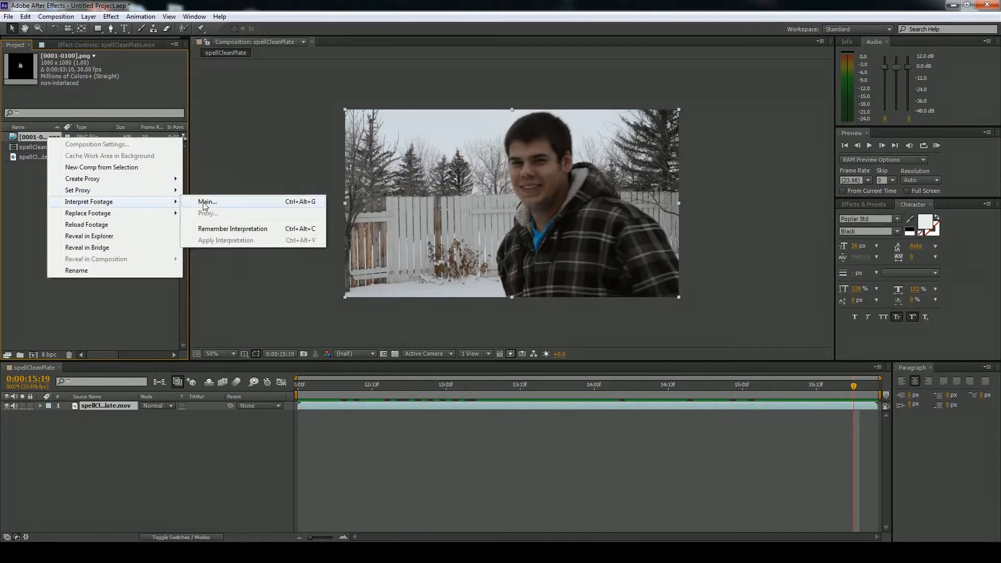
pyautogui.click(204, 206)
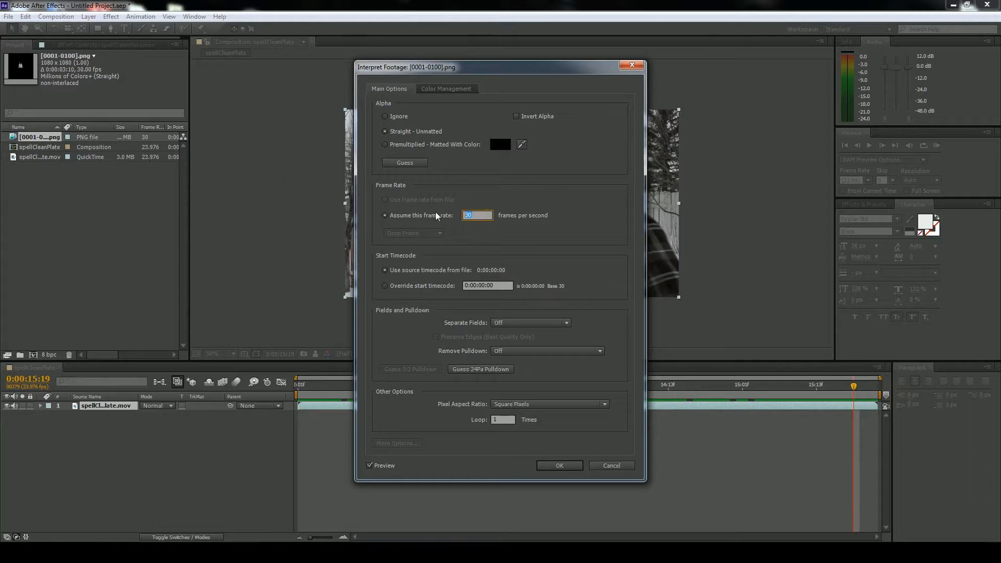
pyautogui.write('23.976')
pyautogui.click(562, 467)
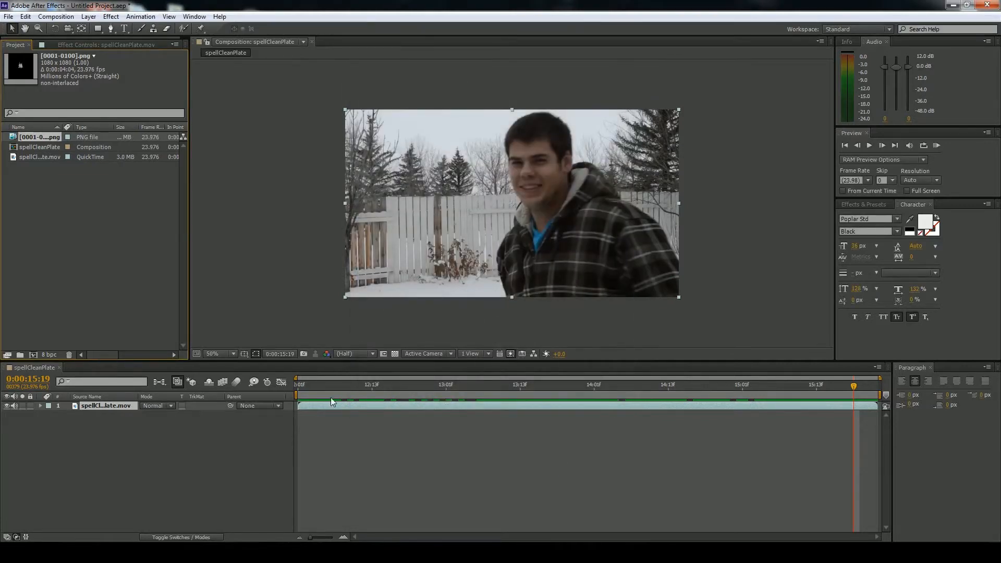
# Review the moment the wand is pointed in spellCleanPlate and the opening frames of the PNG sequence footage.
pyautogui.moveTo(302, 386); pyautogui.dragTo(515, 389)
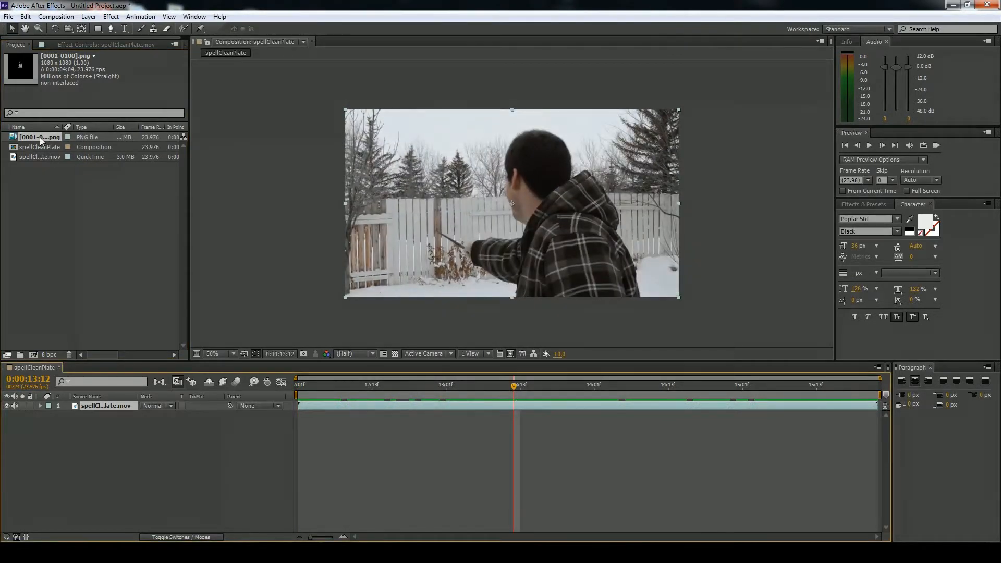
pyautogui.doubleClick(39, 137)
pyautogui.click(323, 386)
pyautogui.moveTo(323, 386); pyautogui.dragTo(557, 386)
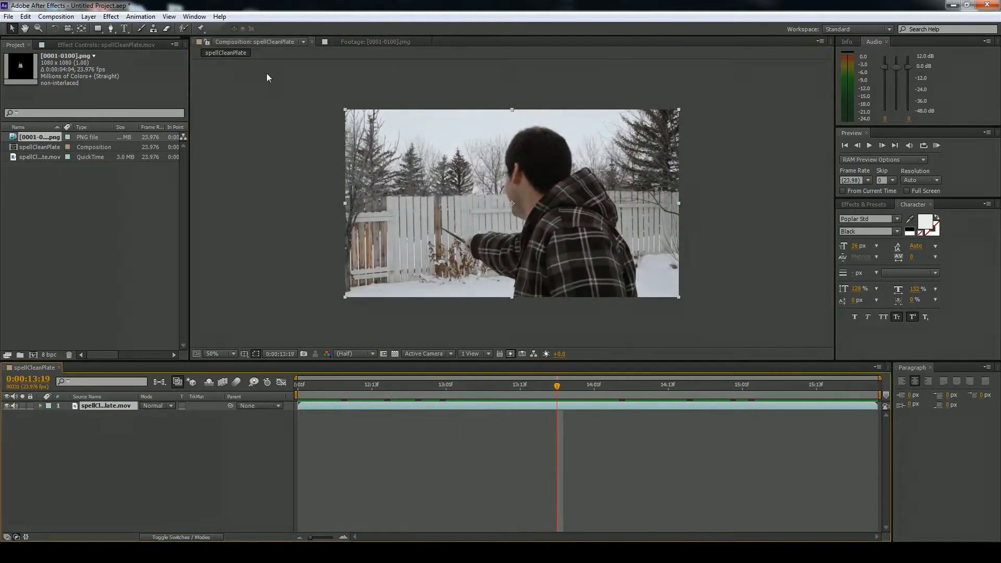
pyautogui.click(364, 41)
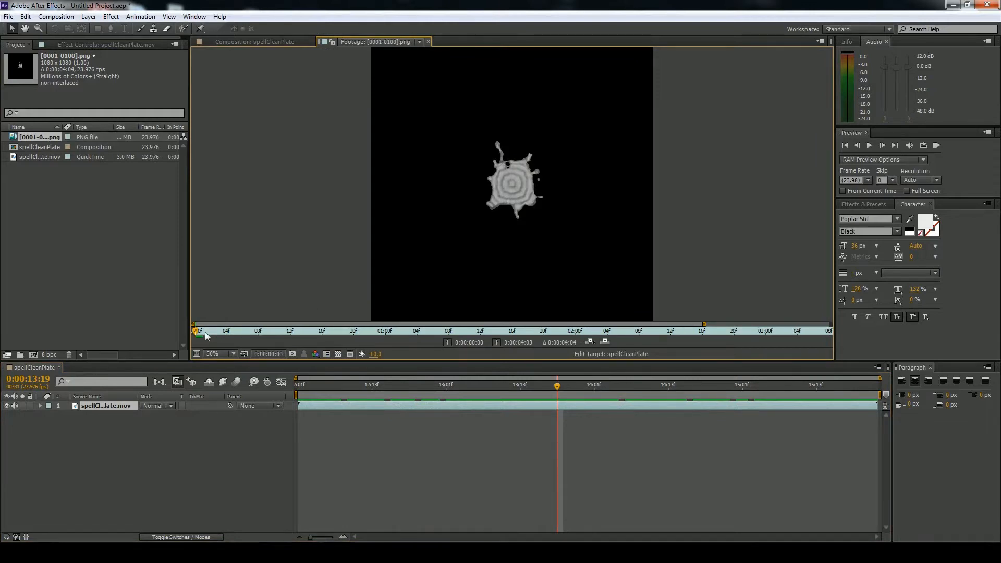
pyautogui.moveTo(197, 334); pyautogui.dragTo(219, 339)
pyautogui.click(248, 42)
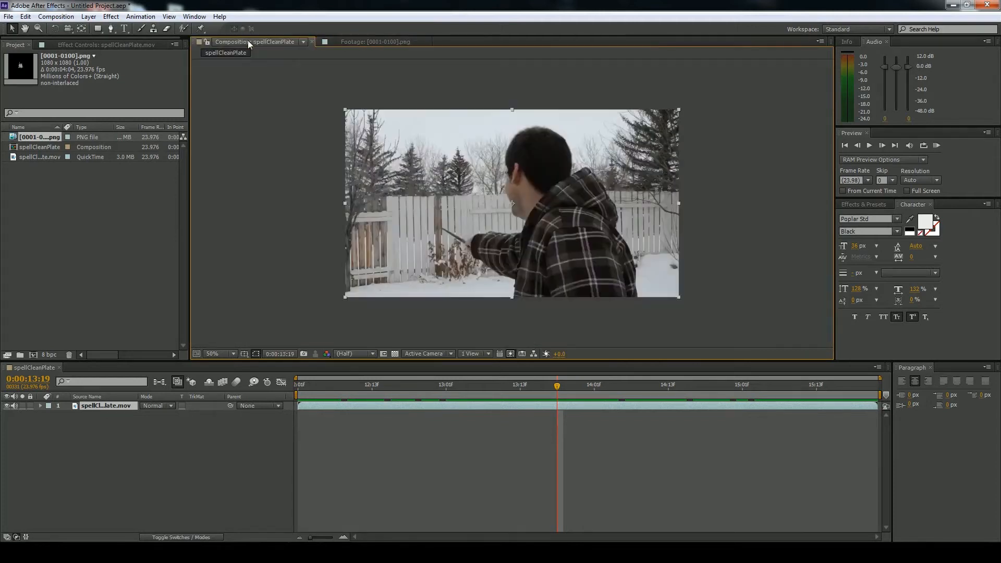
# Create a new composition from the PNG sequence and check its first frames.
pyautogui.click(37, 136)
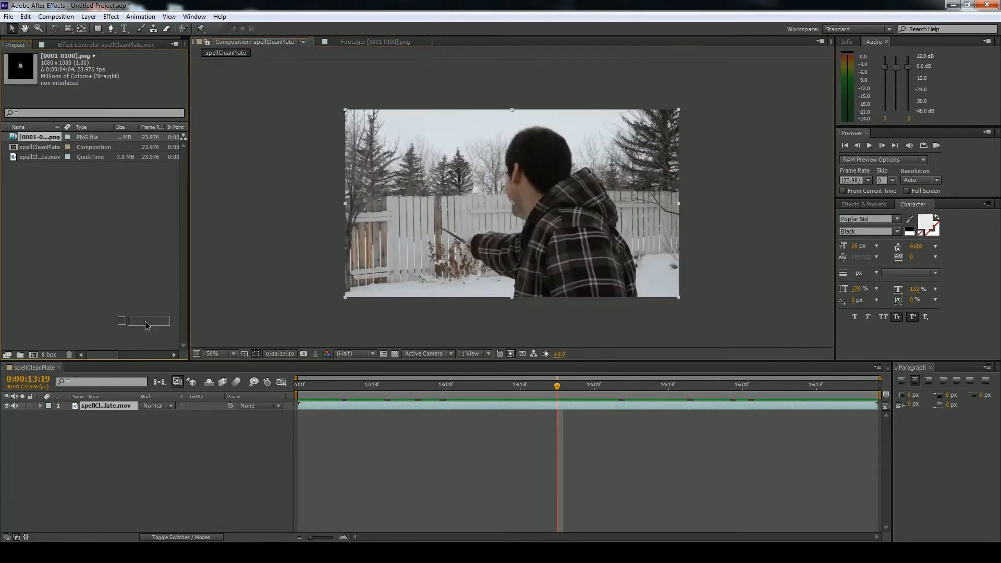
pyautogui.click(34, 354)
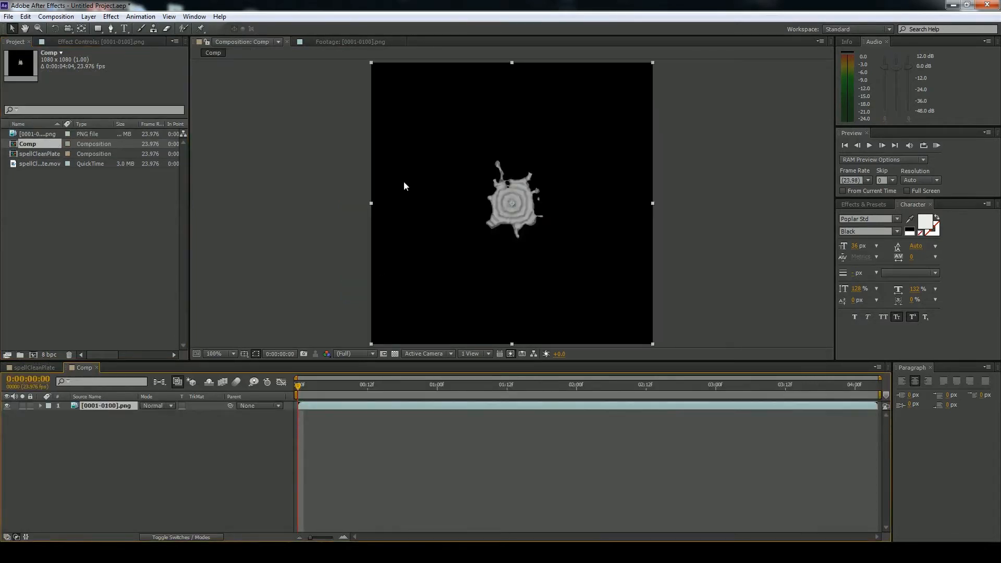
pyautogui.click(342, 386)
pyautogui.moveTo(342, 385)
pyautogui.mouseDown()
pyautogui.moveTo(331, 386)
pyautogui.moveTo(369, 387)
pyautogui.moveTo(346, 386)
pyautogui.mouseUp()
# Return to the spellCleanPlate composition and rename the new composition as spellPrecomp.
pyautogui.click(34, 367)
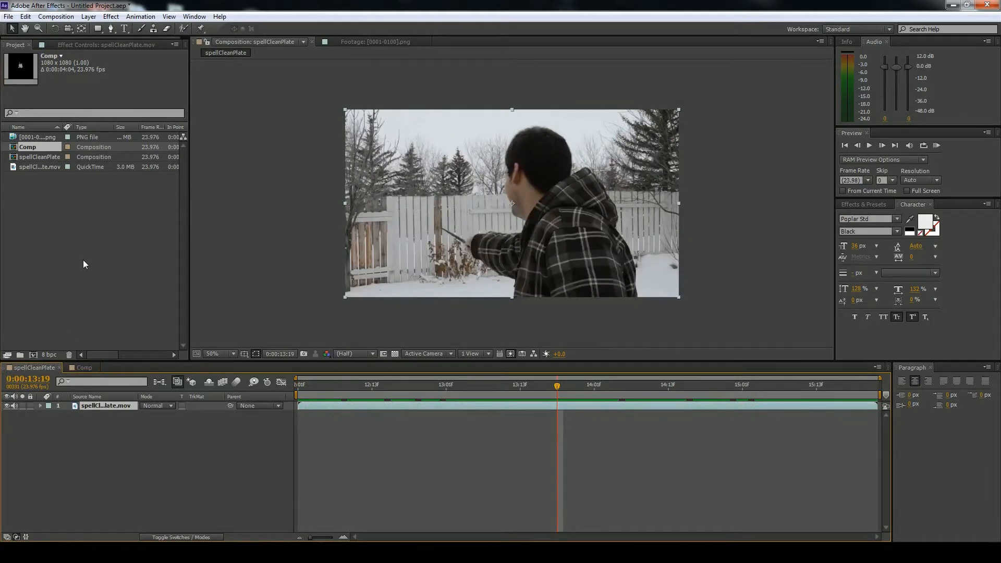
pyautogui.rightClick(30, 148)
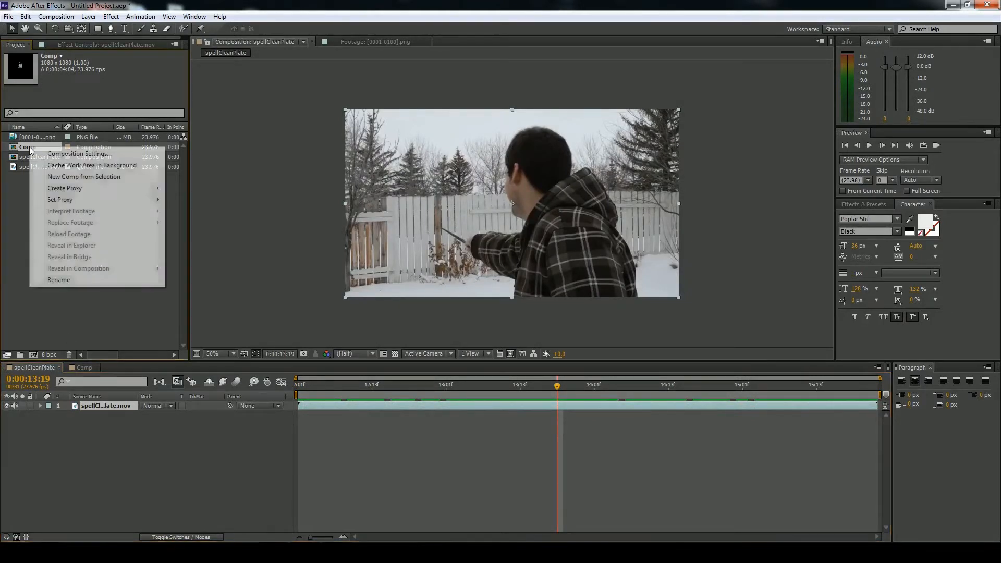
pyautogui.click(59, 280)
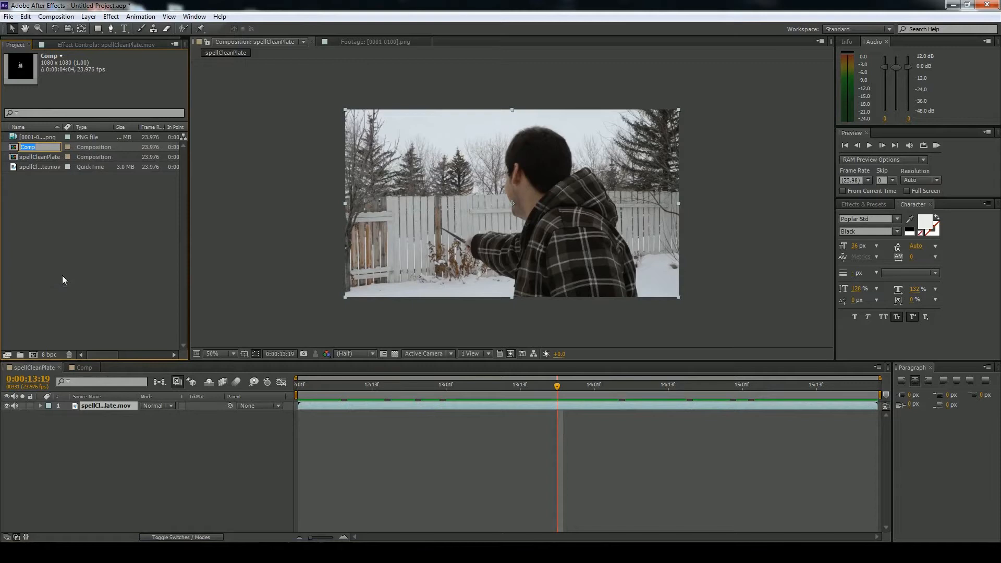
pyautogui.write('spellPrecomp')
pyautogui.press('Return')
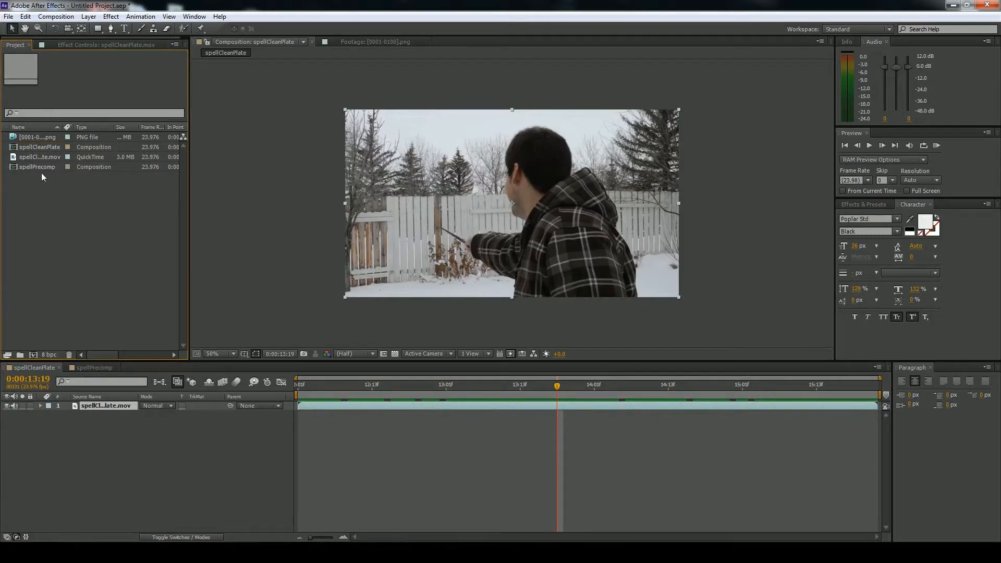
# Add spellPrecomp above the video layer in the spellCleanPlate composition, starting at 0:00:13:12.
pyautogui.click(91, 368)
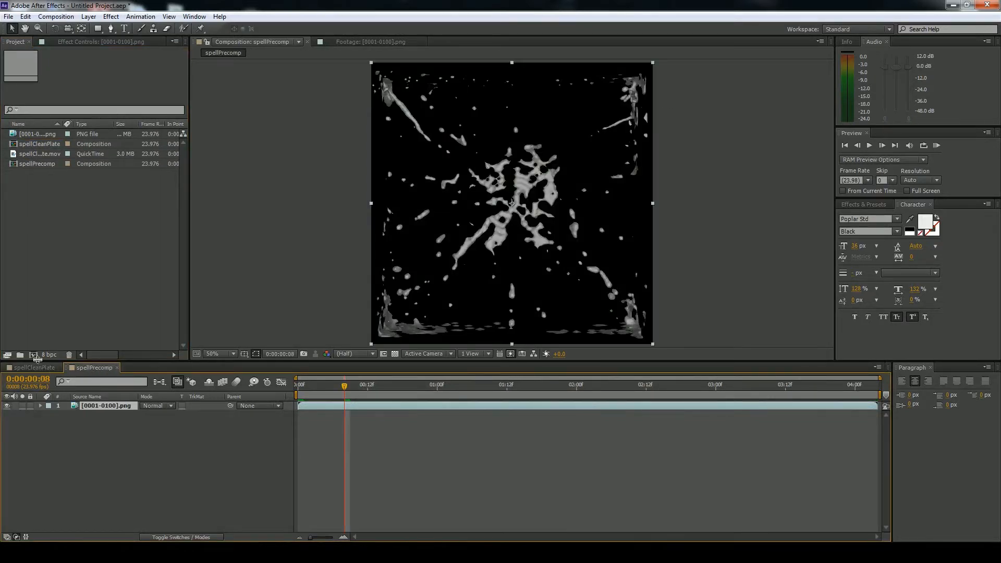
pyautogui.click(34, 368)
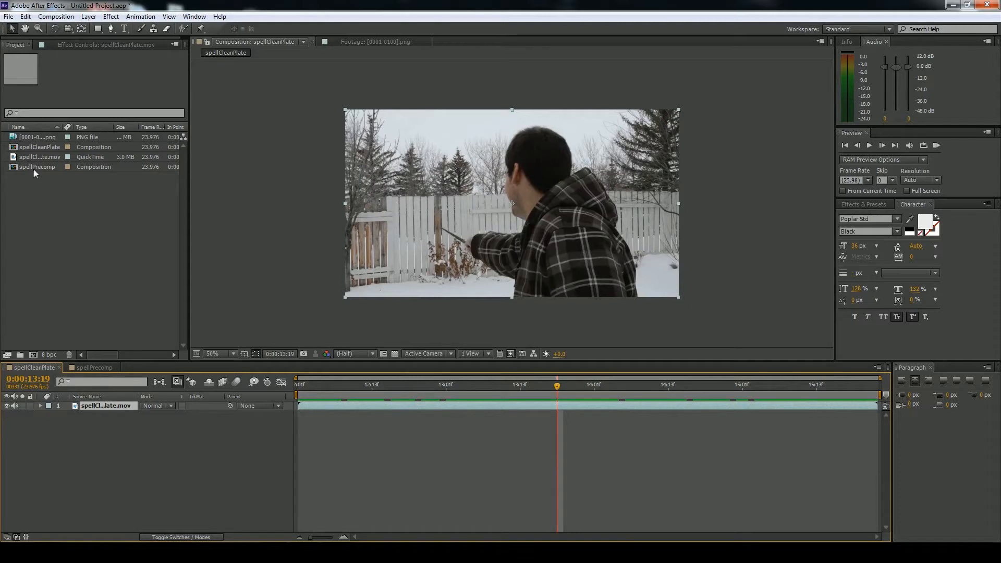
pyautogui.moveTo(36, 166); pyautogui.dragTo(98, 407)
pyautogui.moveTo(467, 389); pyautogui.dragTo(507, 400)
pyautogui.moveTo(329, 405); pyautogui.dragTo(528, 407)
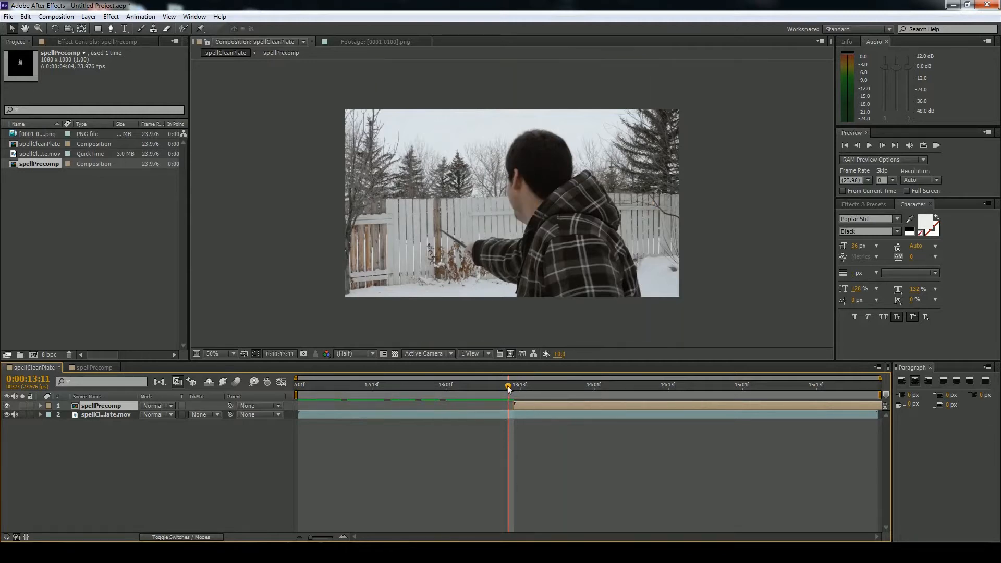
# Place the spellPrecomp layer on the white fence just beyond the wand tip, scale it down proportionally, and preview the result.
pyautogui.click(514, 390)
pyautogui.moveTo(519, 204); pyautogui.dragTo(417, 233)
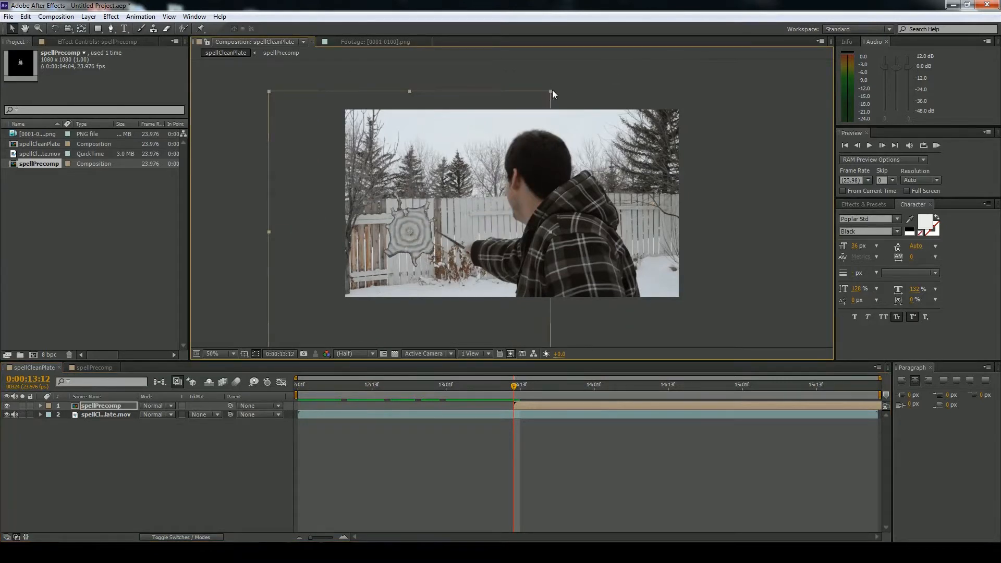
pyautogui.moveTo(551, 92); pyautogui.dragTo(486, 155)
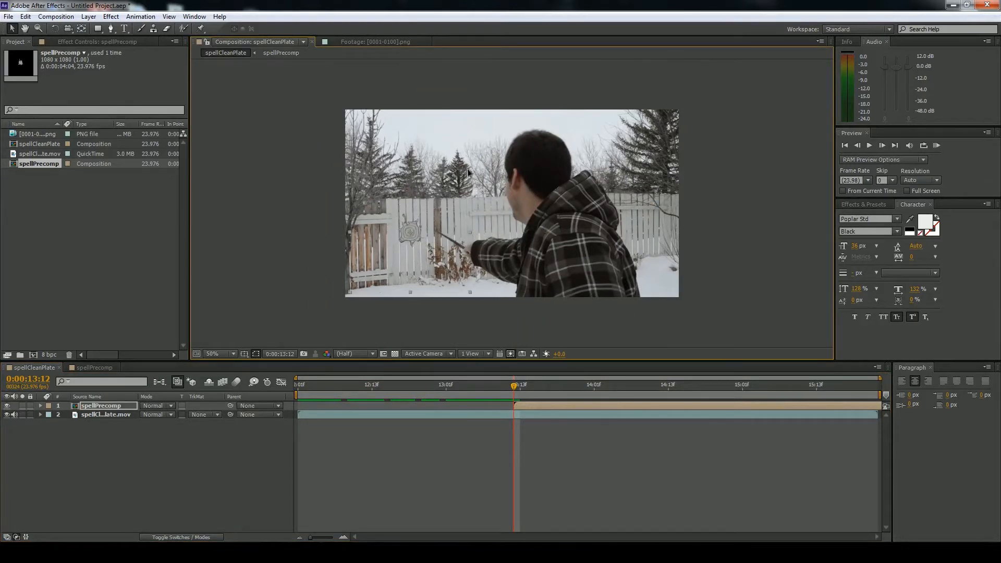
pyautogui.moveTo(514, 387); pyautogui.dragTo(489, 396)
pyautogui.press('space')
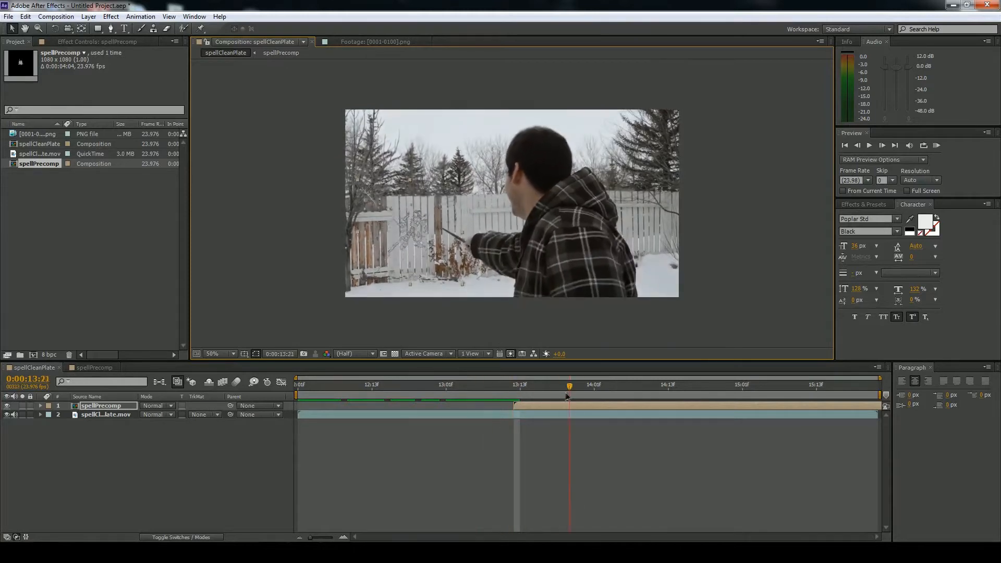
pyautogui.moveTo(790, 387); pyautogui.dragTo(514, 408)
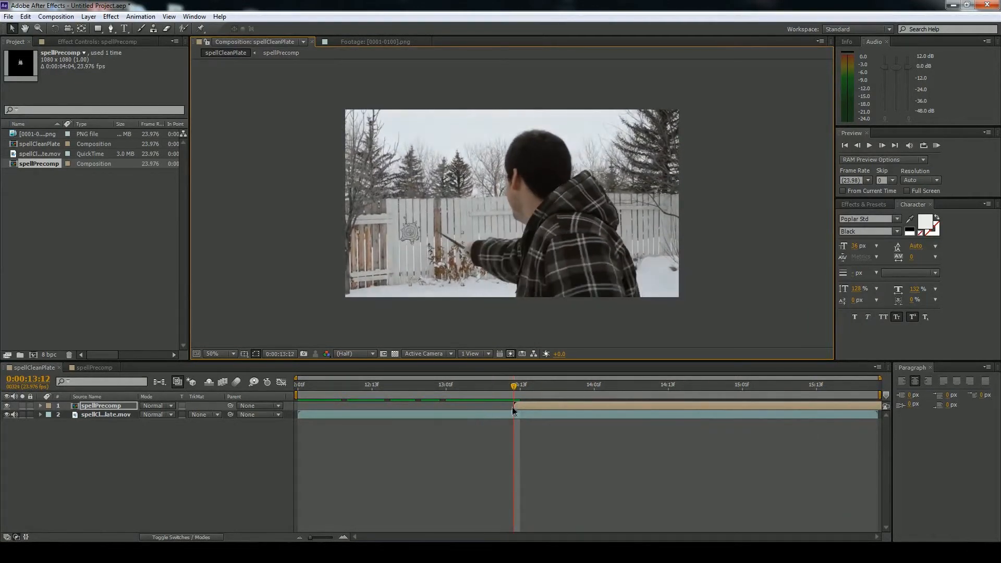
# Show the Tracker and start a motion track on the spellCleanPlate.mov layer at 0:00:13:12.
pyautogui.scroll(3, 447, 240)
pyautogui.scroll(-2, 381, 262)
pyautogui.moveTo(380, 262); pyautogui.dragTo(434, 213)
pyautogui.moveTo(514, 387); pyautogui.dragTo(520, 424)
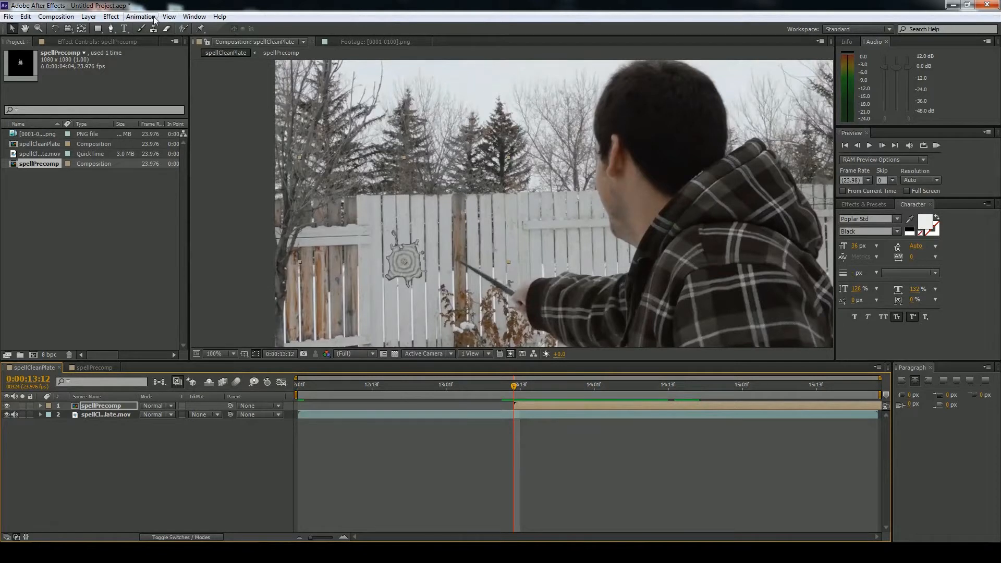
pyautogui.click(191, 18)
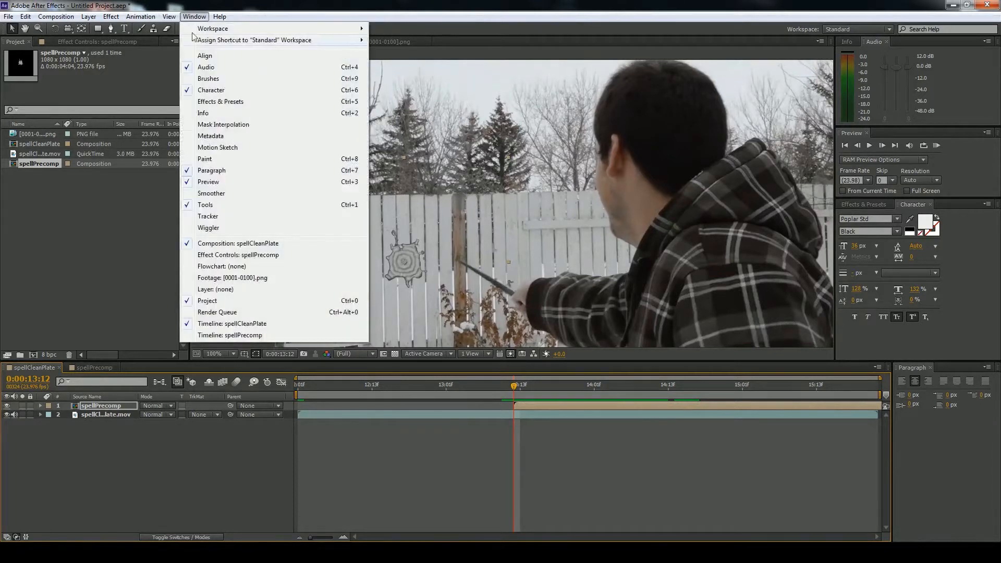
pyautogui.click(217, 219)
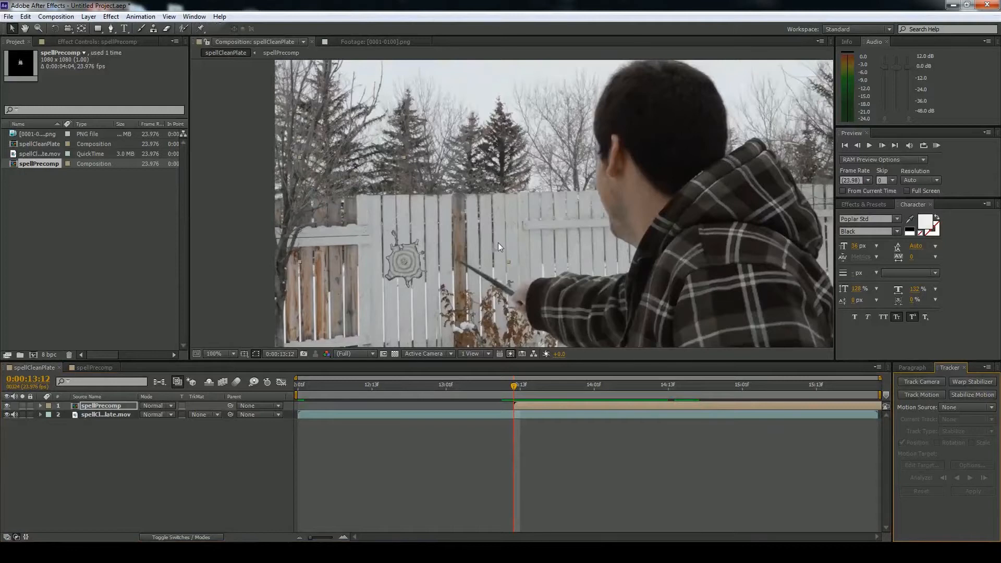
pyautogui.click(101, 414)
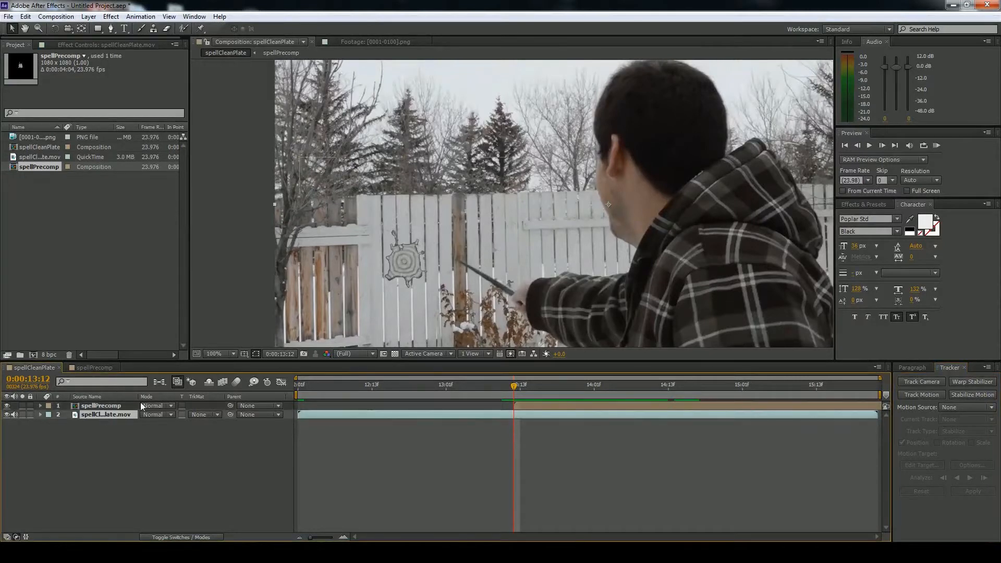
pyautogui.click(931, 394)
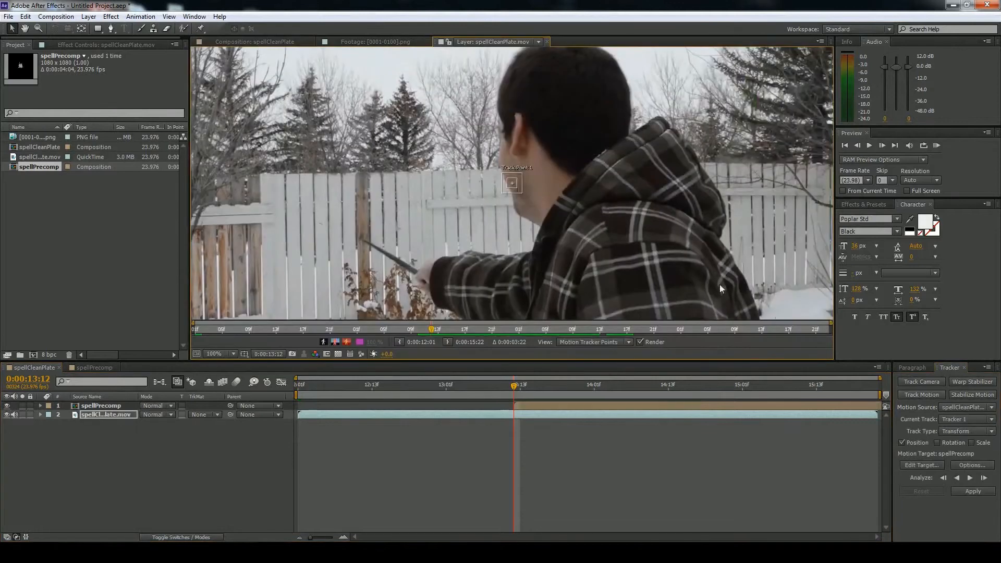
# Enable rotation tracking and place Track Point 1 on the brown fence boards and Track Point 2 on the evergreen's tip.
pyautogui.moveTo(516, 188); pyautogui.dragTo(320, 233)
pyautogui.click(938, 443)
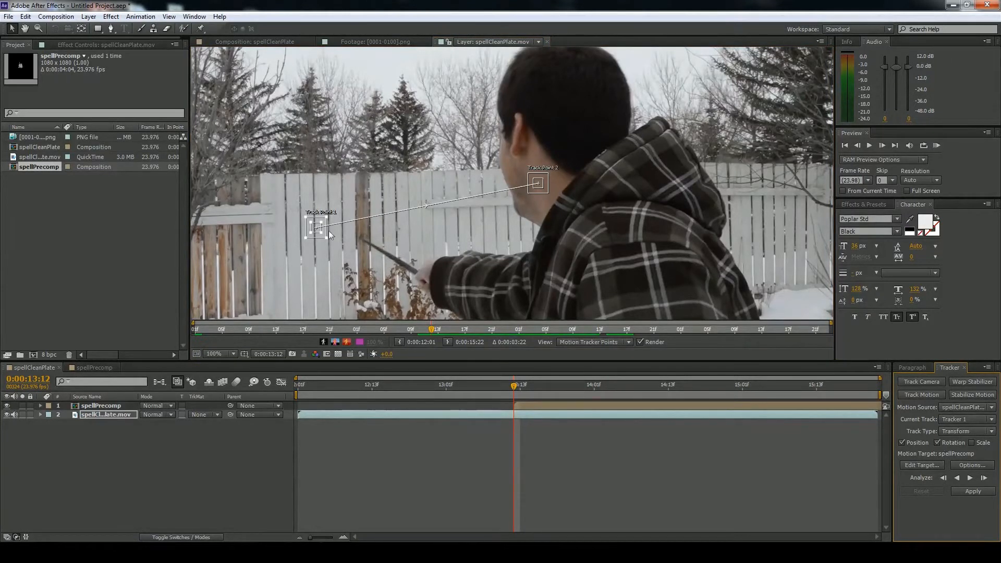
pyautogui.moveTo(328, 191); pyautogui.dragTo(371, 187)
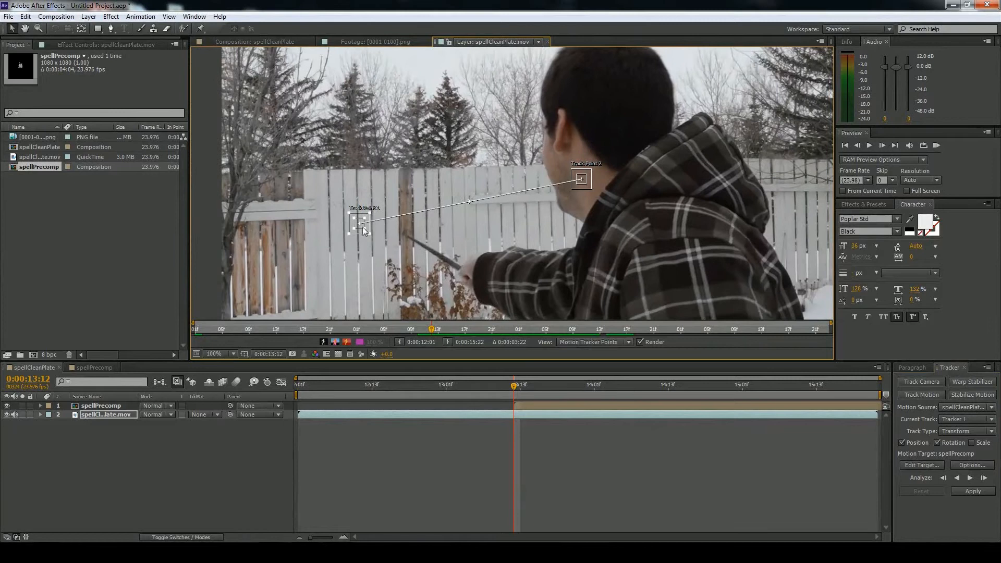
pyautogui.moveTo(363, 230); pyautogui.dragTo(299, 268)
pyautogui.moveTo(291, 260); pyautogui.dragTo(286, 257)
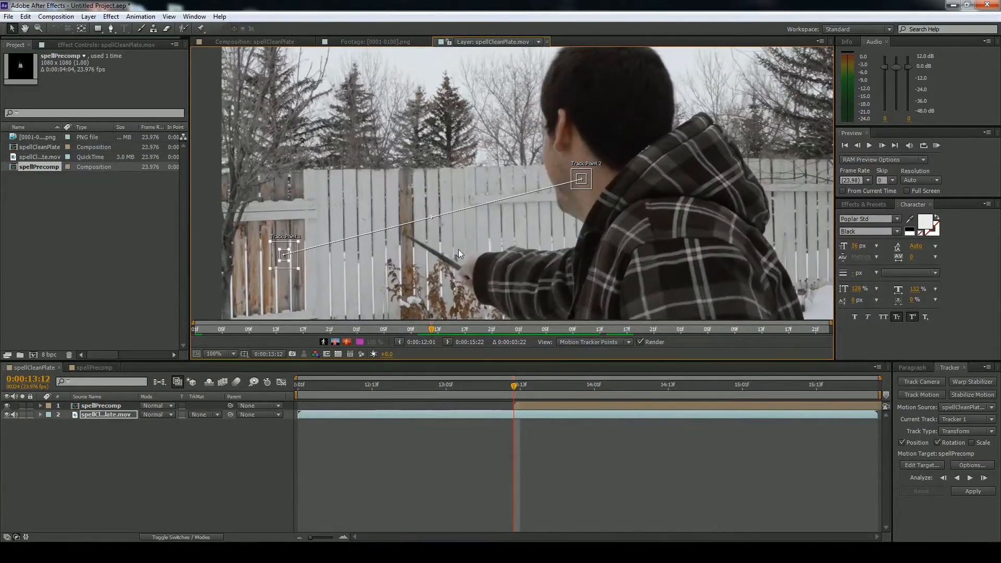
pyautogui.moveTo(585, 187); pyautogui.dragTo(455, 81)
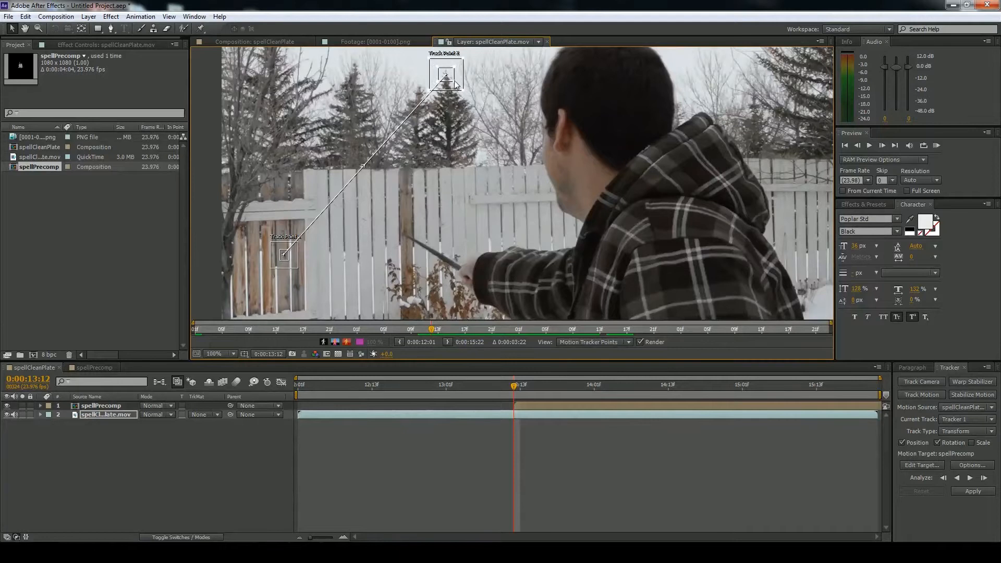
# Enlarge the search regions of Track Point 2 on the evergreen's tip and Track Point 1 on the brown fence boards.
pyautogui.scroll(3, 273, 264)
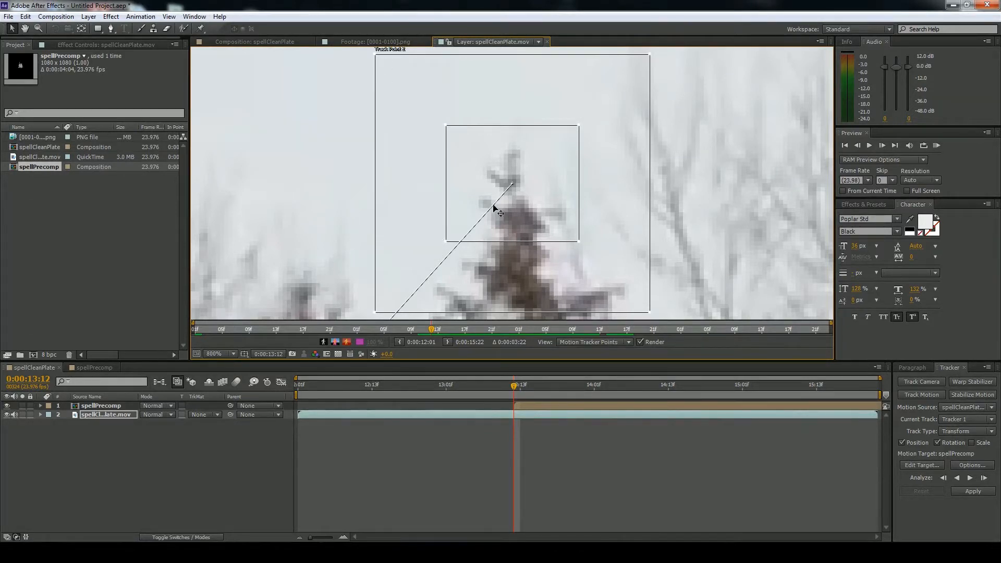
pyautogui.press(',')
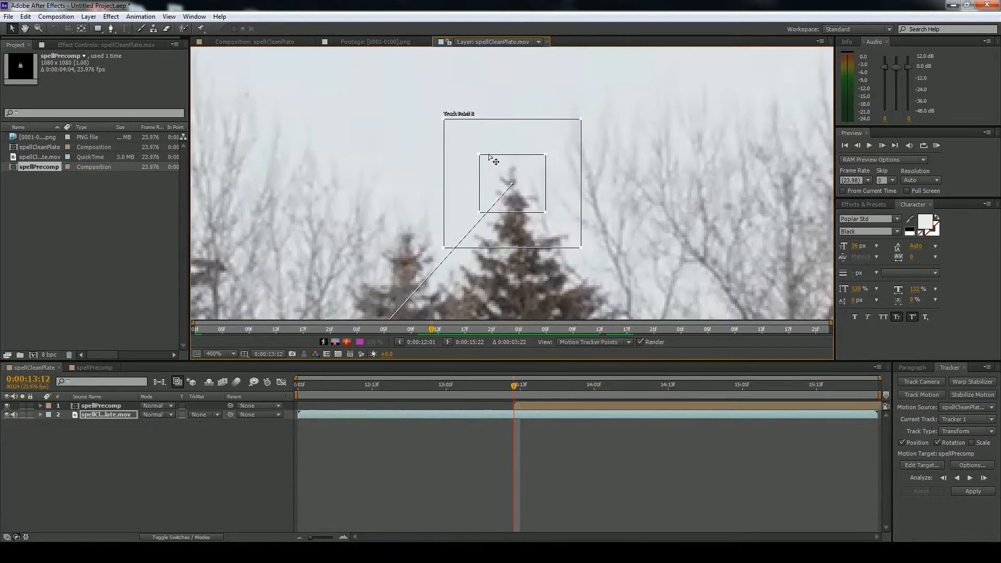
pyautogui.press(',')
pyautogui.scroll(-1, 523, 192)
pyautogui.scroll(1, 523, 195)
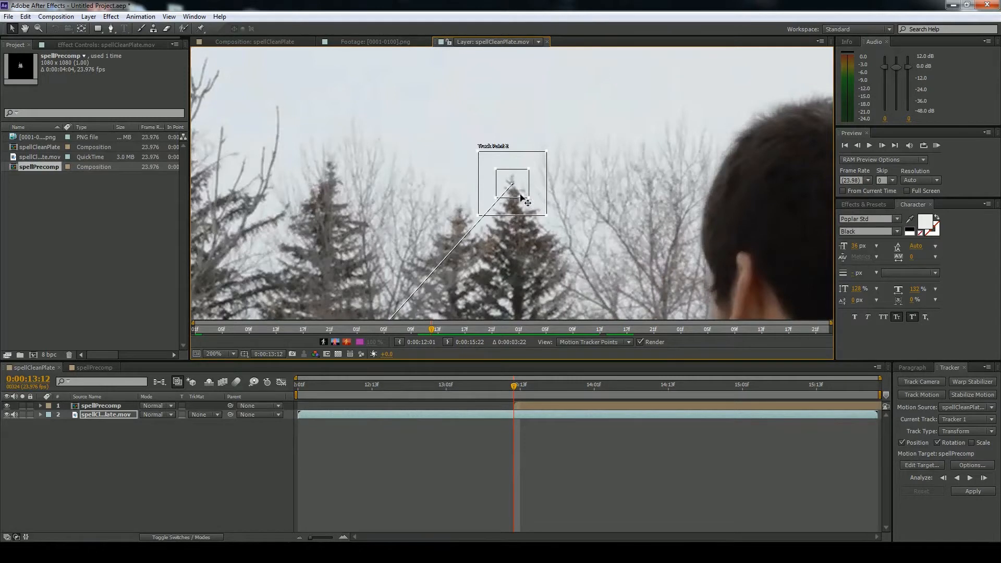
pyautogui.scroll(2, 501, 194)
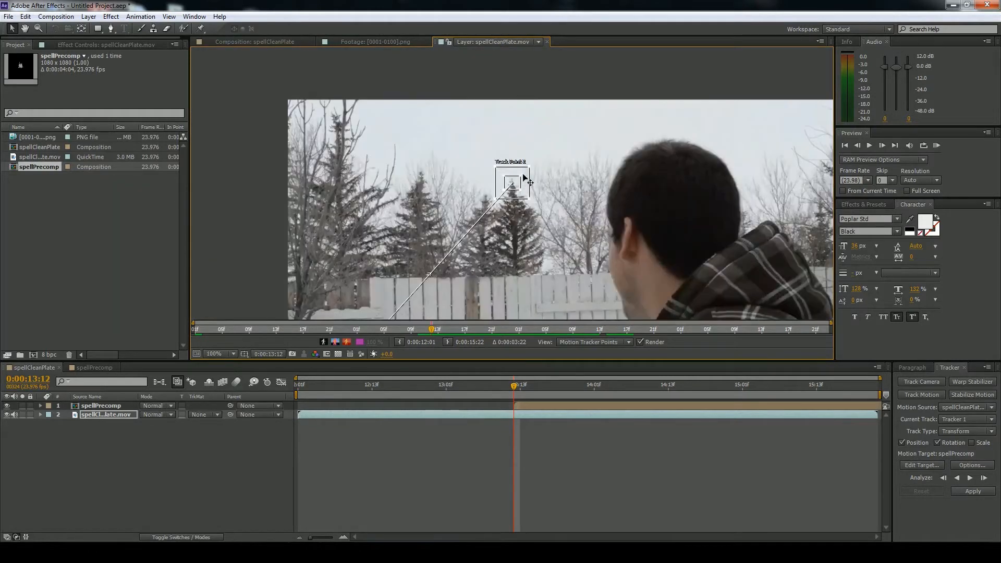
pyautogui.moveTo(546, 215); pyautogui.dragTo(554, 218)
pyautogui.scroll(-1, 502, 209)
pyautogui.press('space')
pyautogui.moveTo(410, 231); pyautogui.dragTo(459, 149)
pyautogui.moveTo(409, 279); pyautogui.dragTo(407, 272)
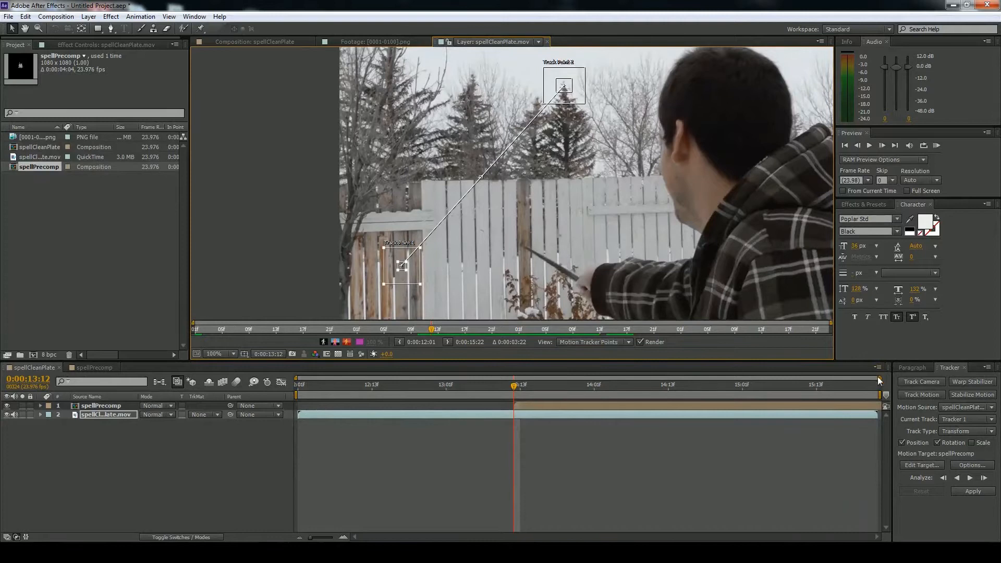
# Analyze the motion forward through the clip and check both track points for drift around 0:00:14:20.
pyautogui.click(969, 478)
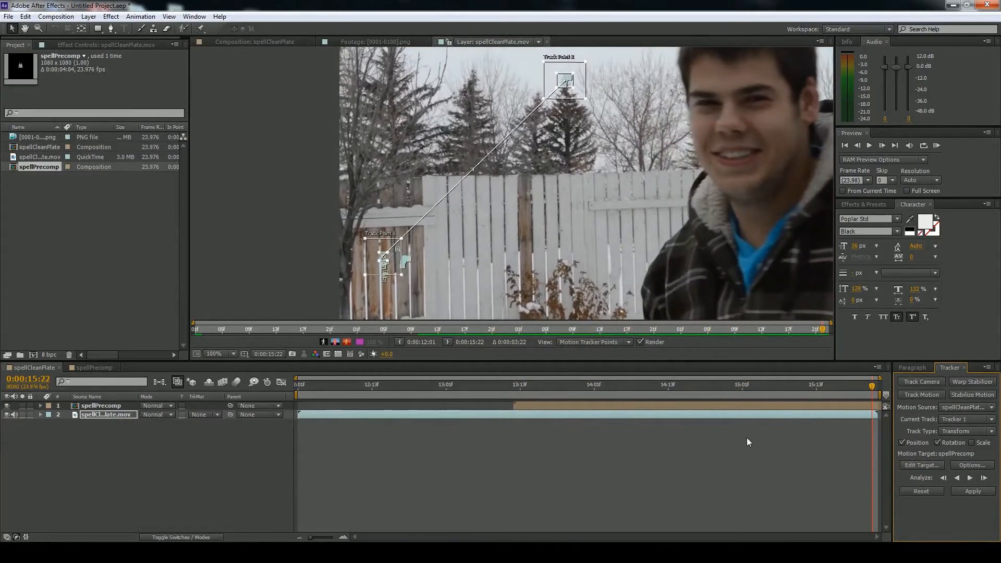
pyautogui.moveTo(868, 392); pyautogui.dragTo(713, 431)
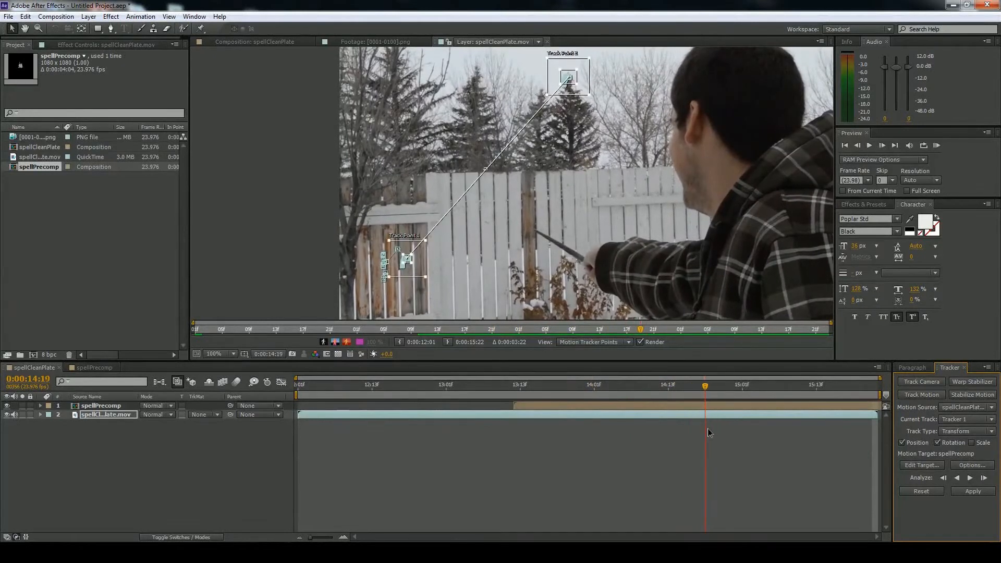
pyautogui.scroll(3, 445, 277)
pyautogui.scroll(-2, 443, 277)
pyautogui.press('space')
pyautogui.moveTo(371, 280); pyautogui.dragTo(541, 177)
pyautogui.moveTo(334, 309); pyautogui.dragTo(522, 126)
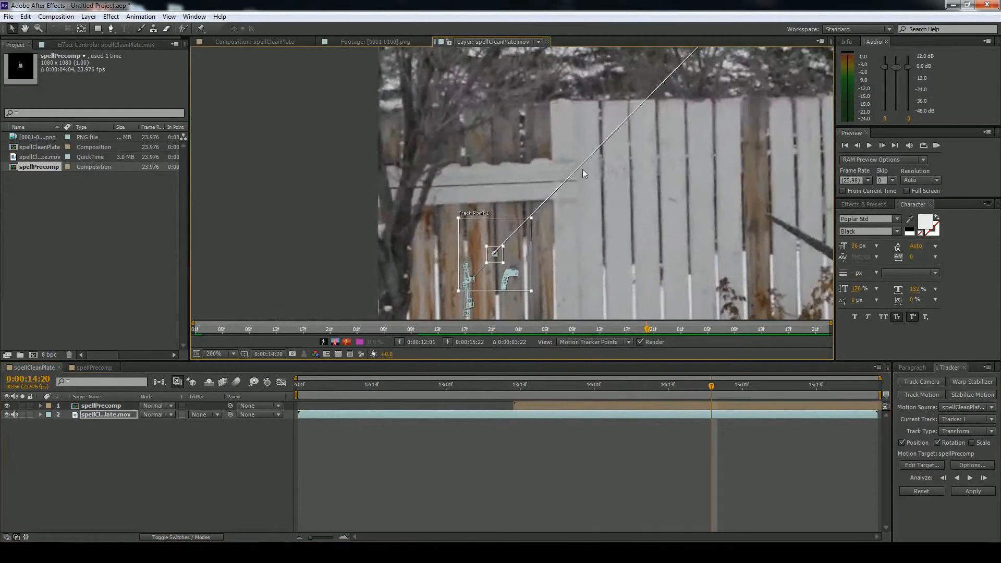
pyautogui.press('space')
pyautogui.moveTo(583, 169); pyautogui.dragTo(525, 292)
pyautogui.scroll(2, 525, 292)
pyautogui.moveTo(501, 259); pyautogui.dragTo(660, 57)
pyautogui.scroll(-3, 660, 57)
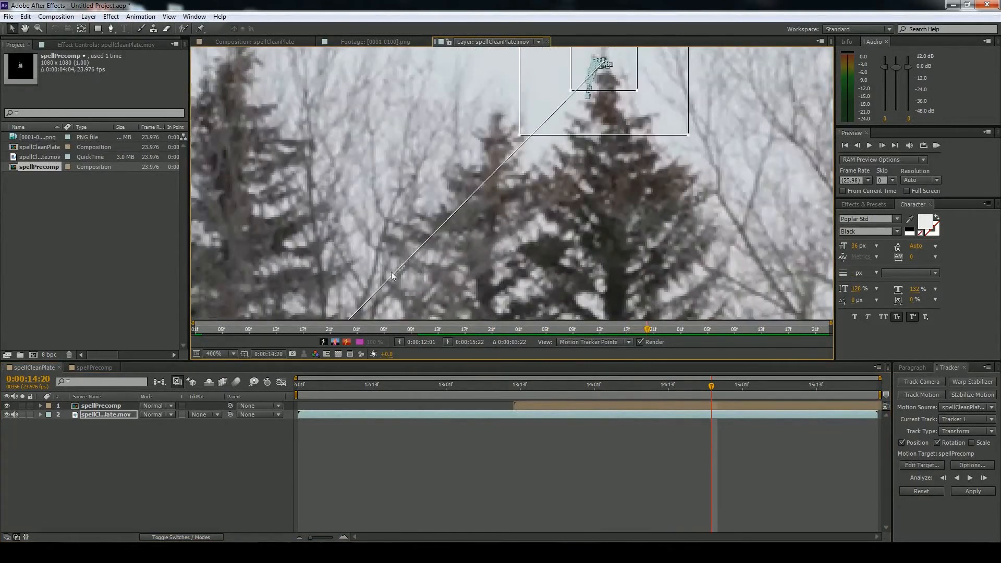
# Reposition Track Point 1 on the grey fence board at 0:00:14:20, re-analyze forward from there, and scrub back through the track.
pyautogui.scroll(2, 464, 176)
pyautogui.moveTo(406, 268); pyautogui.dragTo(548, 134)
pyautogui.moveTo(461, 230); pyautogui.dragTo(633, 108)
pyautogui.moveTo(431, 255); pyautogui.dragTo(504, 121)
pyautogui.moveTo(462, 200); pyautogui.dragTo(501, 236)
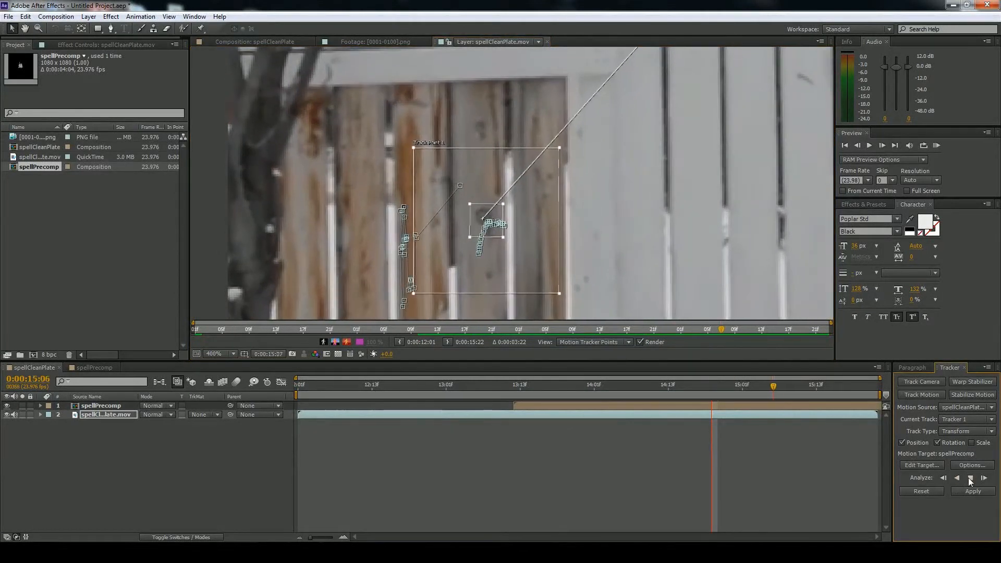
pyautogui.scroll(-2, 662, 305)
pyautogui.moveTo(647, 128); pyautogui.dragTo(561, 259)
pyautogui.moveTo(872, 388); pyautogui.dragTo(557, 385)
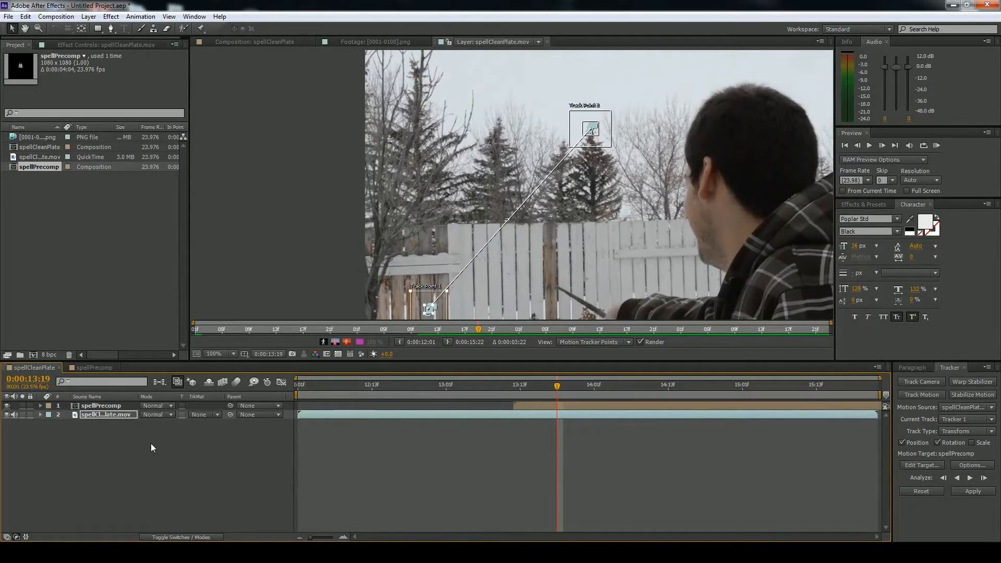
# Add a null object to the spellCleanPlate composition.
pyautogui.rightClick(151, 444)
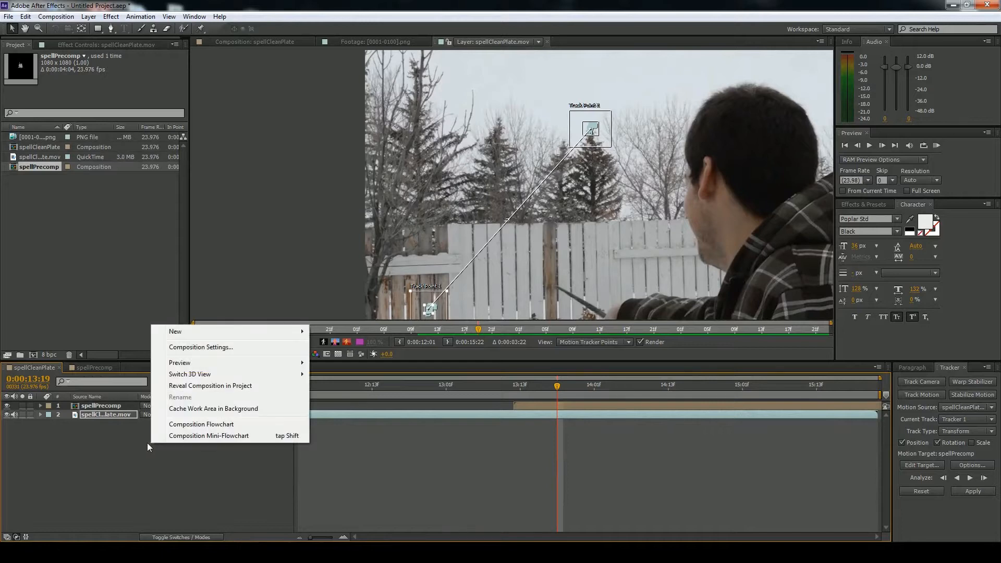
pyautogui.click(103, 437)
pyautogui.rightClick(109, 431)
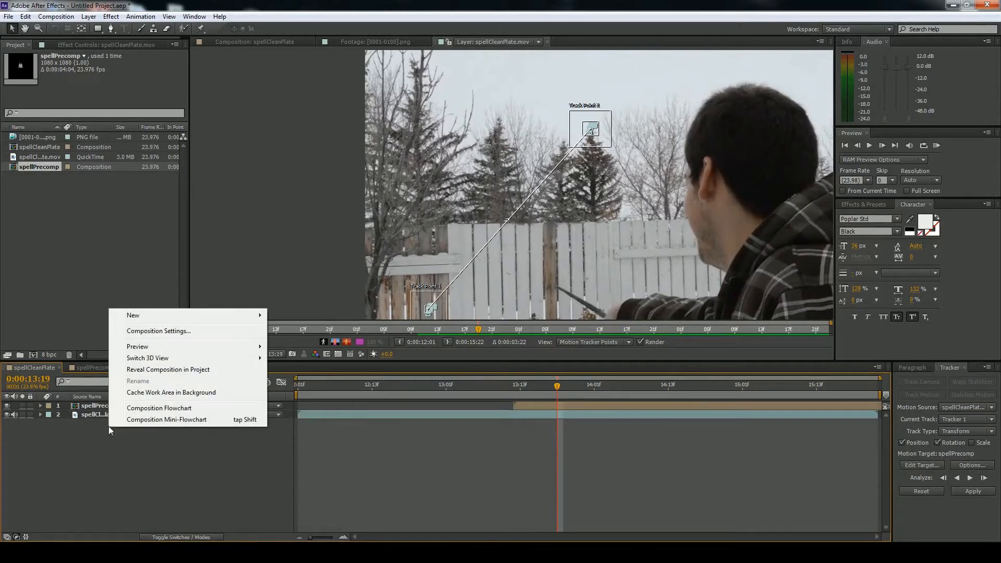
pyautogui.moveTo(145, 319)
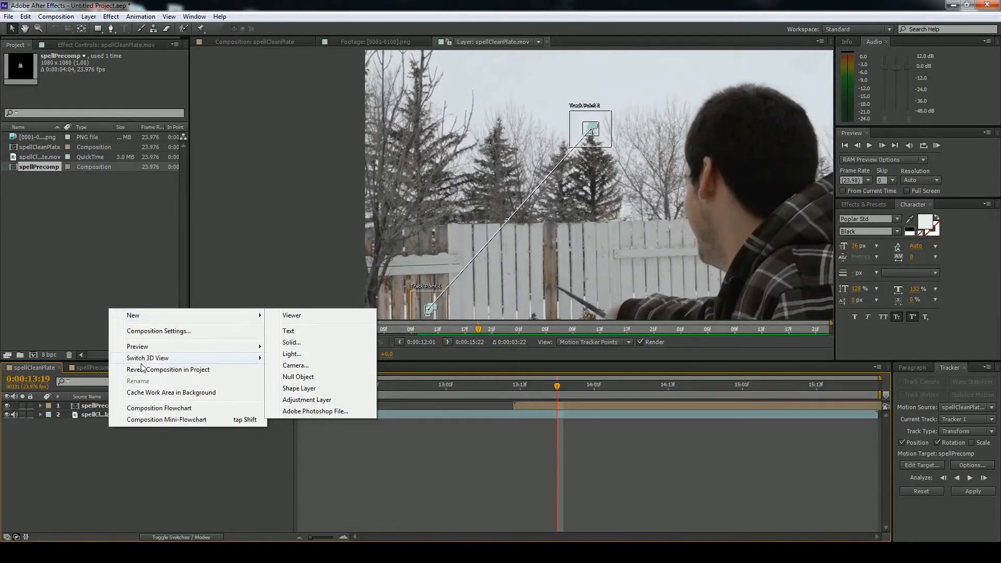
pyautogui.click(291, 377)
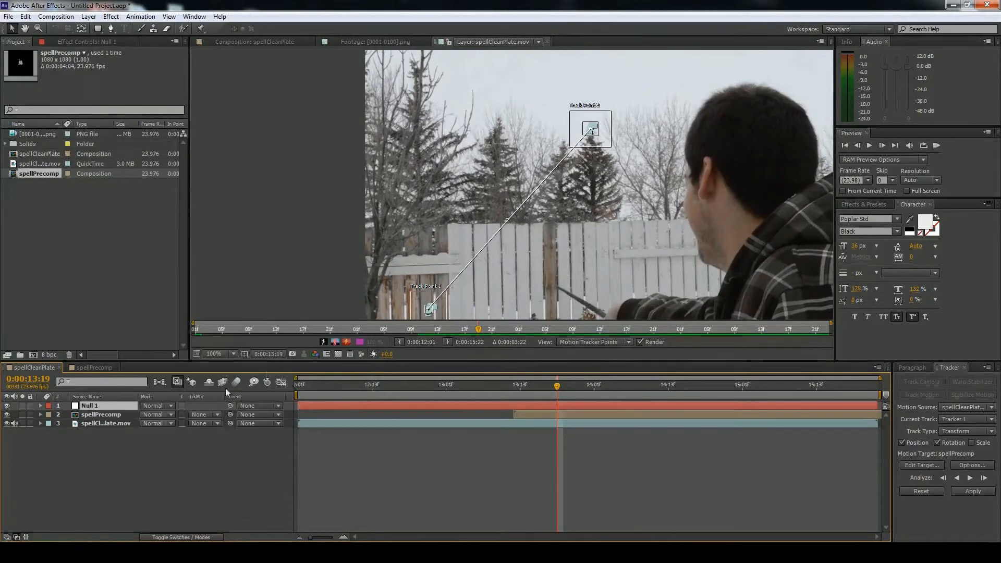
# Set the motion target to Null 1 and apply the tracking data to it in X and Y.
pyautogui.click(912, 465)
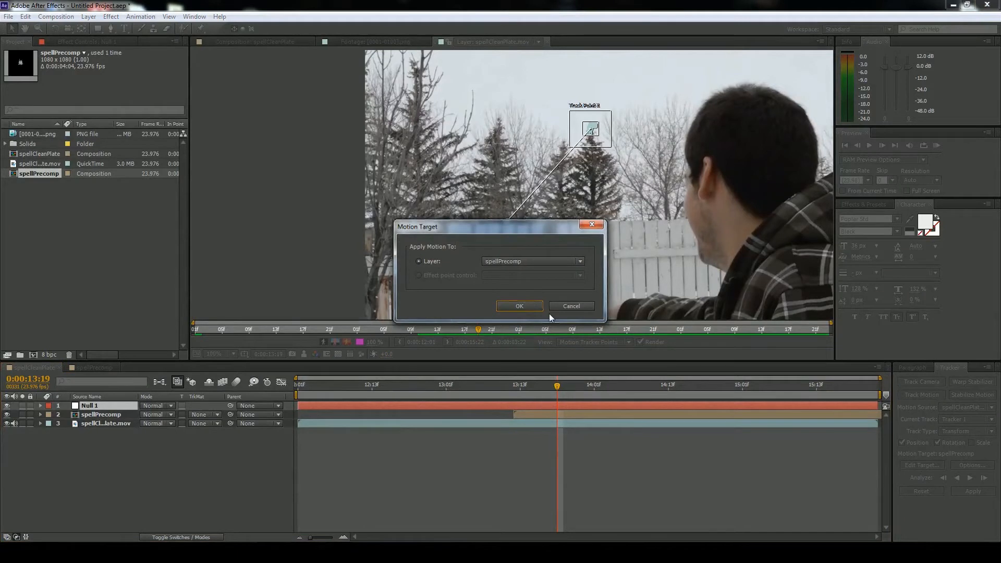
pyautogui.click(512, 262)
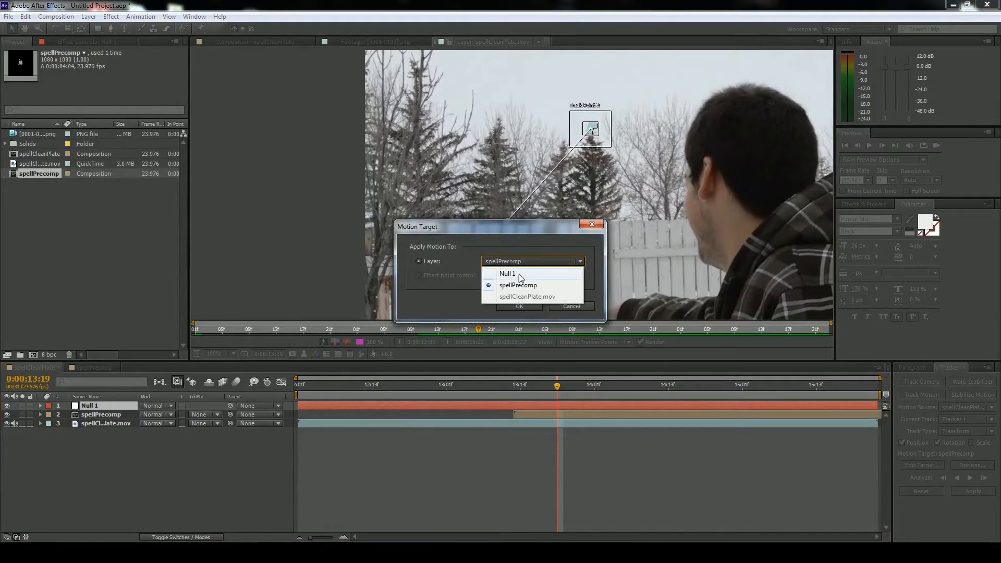
pyautogui.click(519, 274)
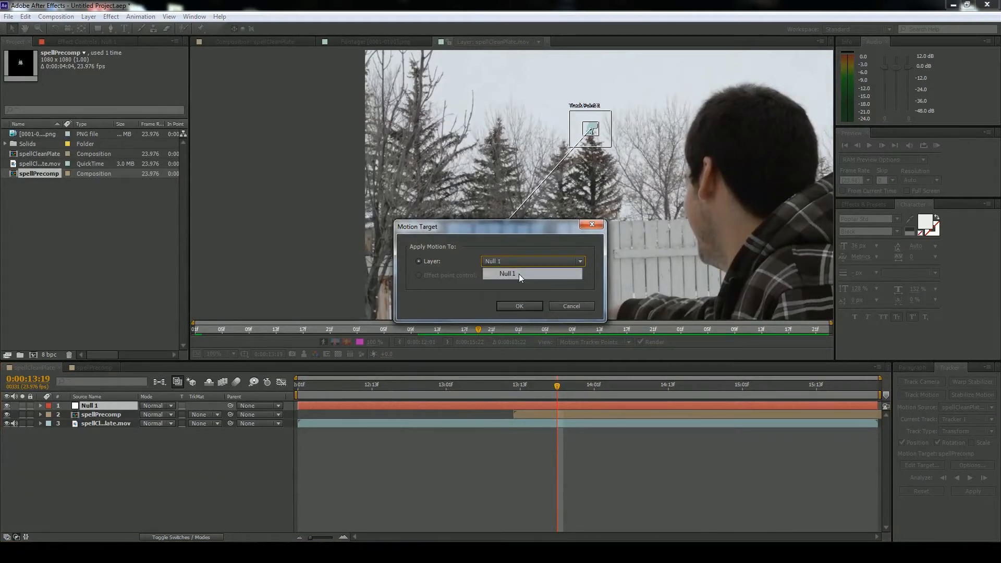
pyautogui.click(520, 306)
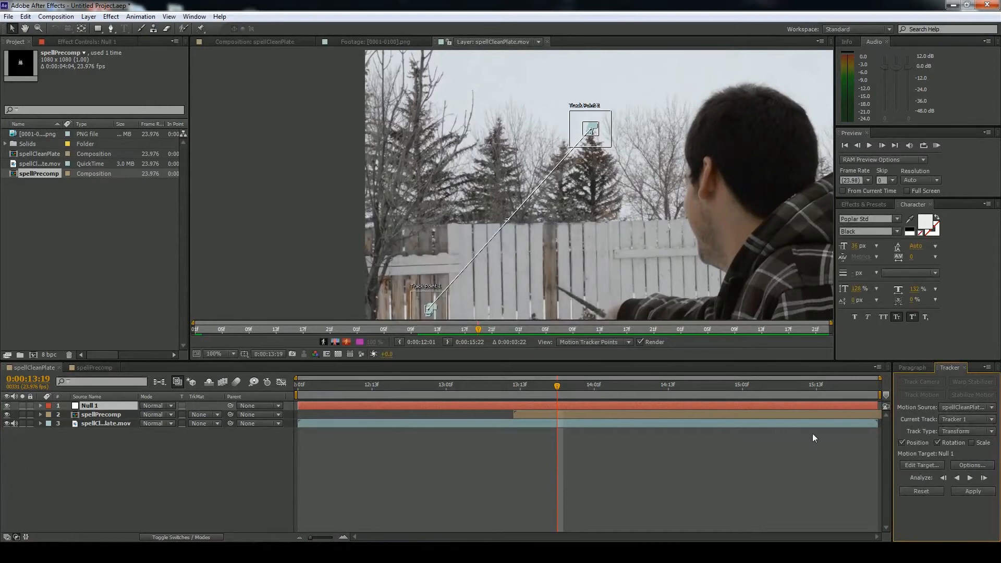
pyautogui.click(973, 492)
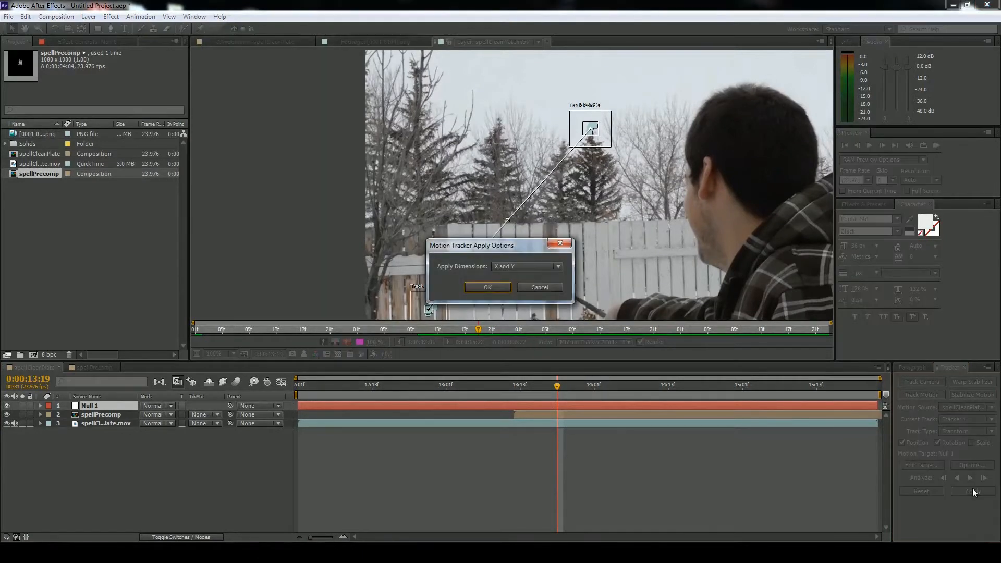
pyautogui.click(487, 288)
# Parent the spellPrecomp layer to Null 1 at 0:00:13:12 and scrub to check that the spell follows the fence.
pyautogui.click(120, 425)
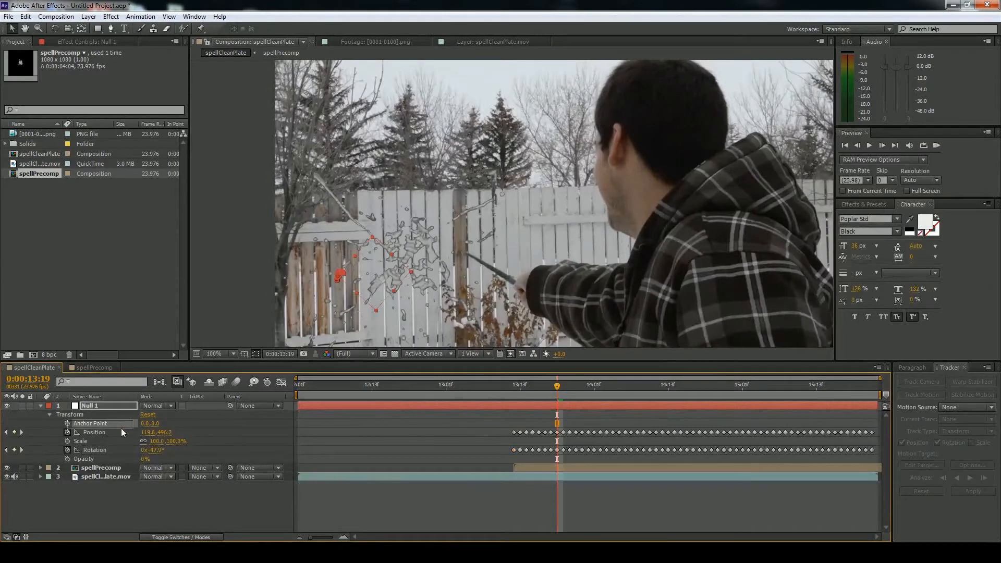
pyautogui.moveTo(557, 389); pyautogui.dragTo(515, 430)
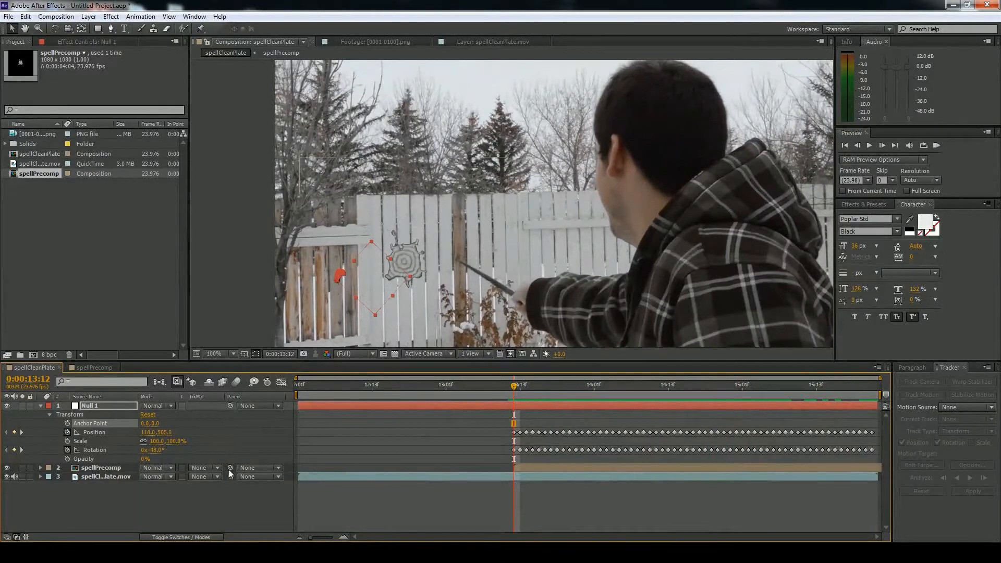
pyautogui.moveTo(231, 469); pyautogui.dragTo(97, 409)
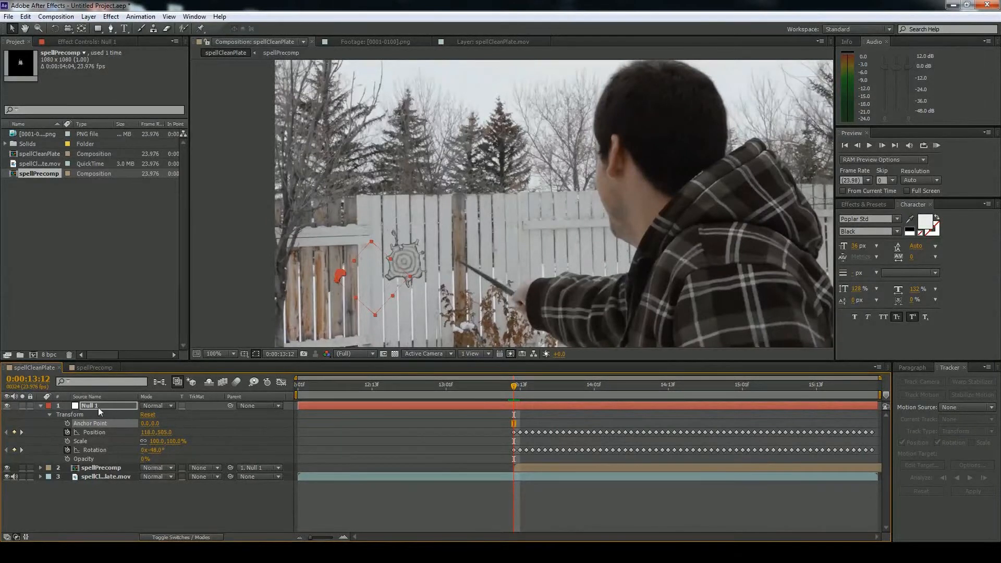
pyautogui.moveTo(516, 386); pyautogui.dragTo(555, 395)
pyautogui.press('space')
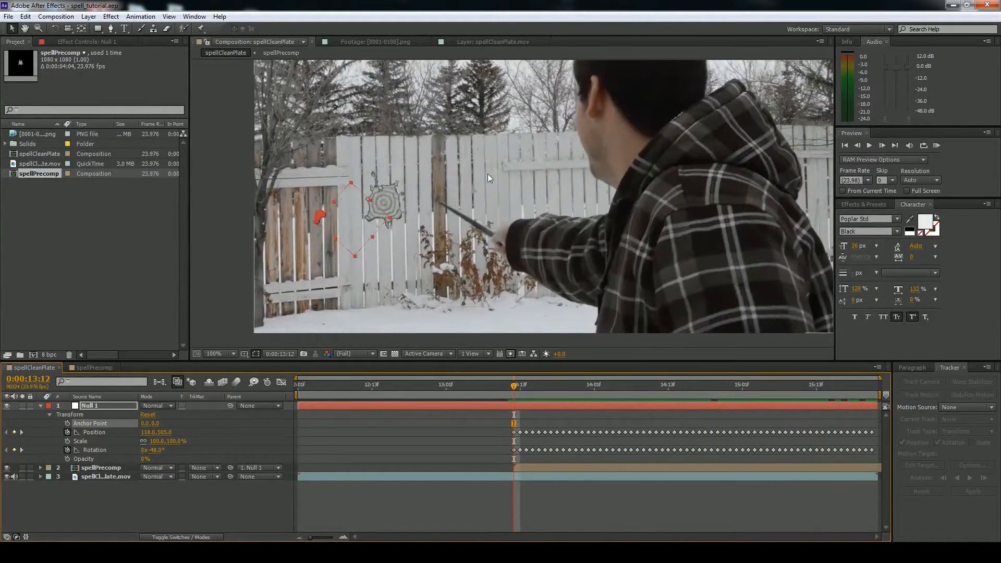
pyautogui.press('space')
pyautogui.moveTo(463, 182)
pyautogui.mouseDown()
pyautogui.moveTo(440, 177)
pyautogui.moveTo(468, 183)
pyautogui.mouseUp()
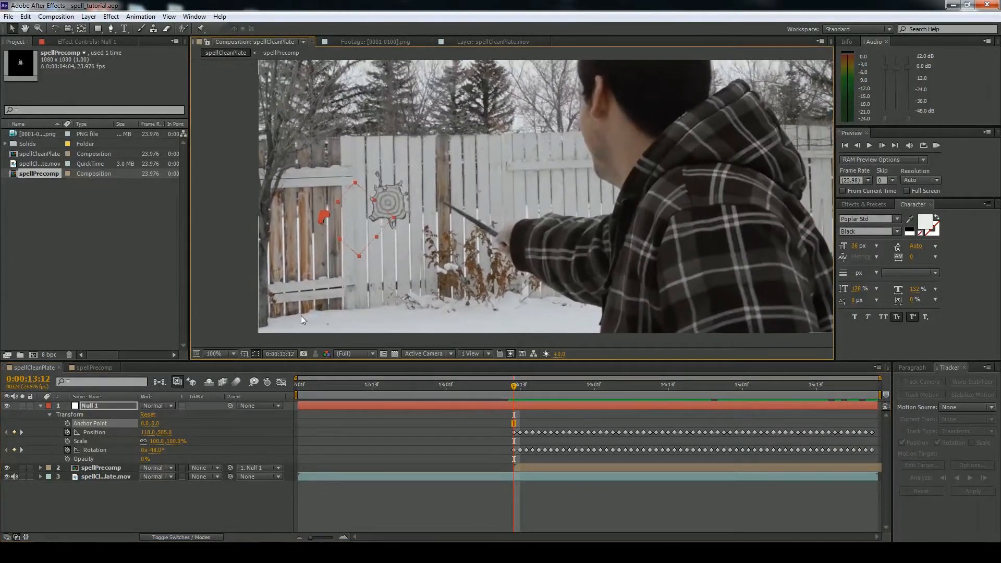
# Collapse Null 1's properties and hide the Null 1 and spellPrecomp layers.
pyautogui.click(41, 406)
pyautogui.click(7, 405)
pyautogui.click(7, 414)
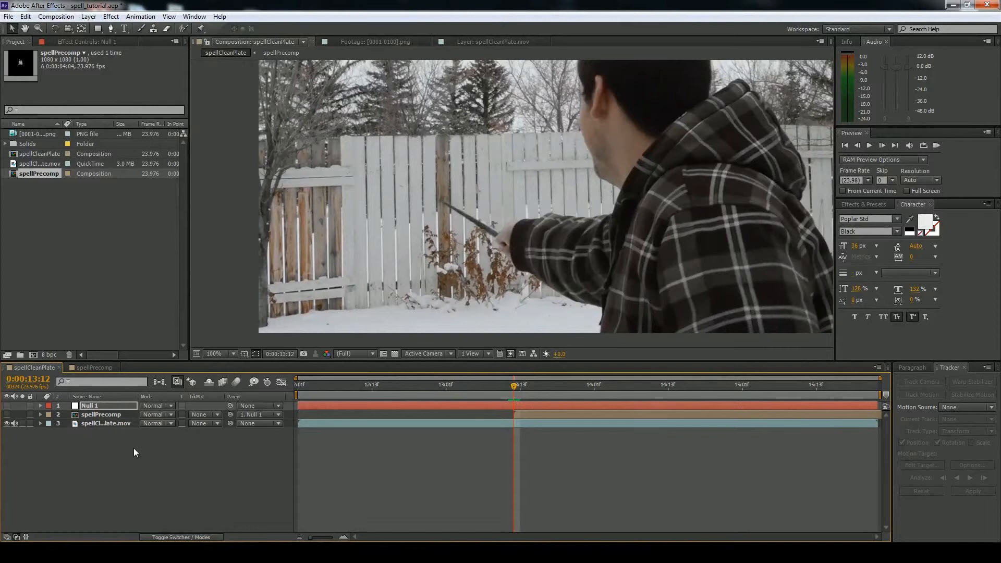
# Create an orange solid layer at the full composition size of 1280 x 720 px.
pyautogui.rightClick(113, 449)
pyautogui.moveTo(137, 336)
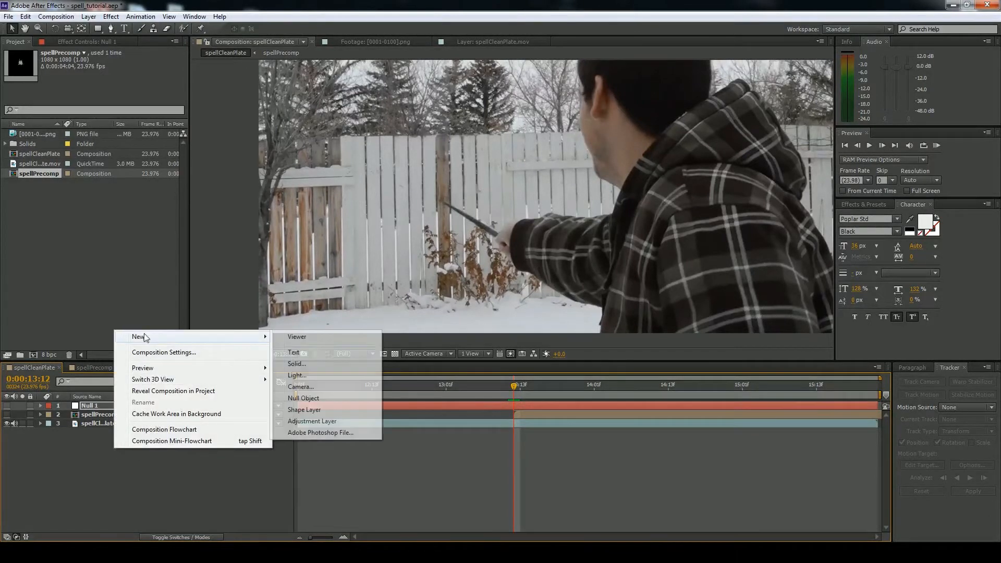
pyautogui.click(296, 365)
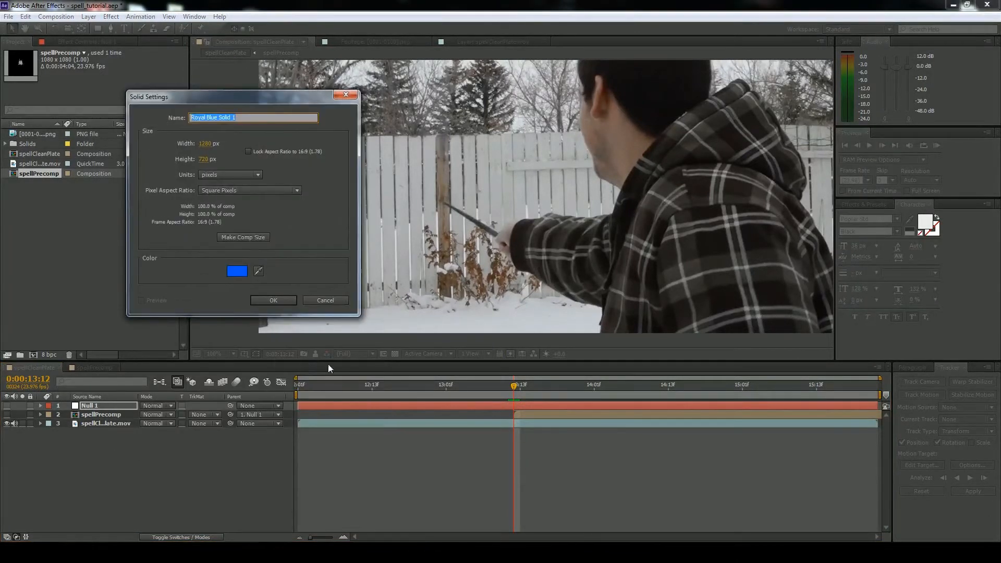
pyautogui.click(237, 271)
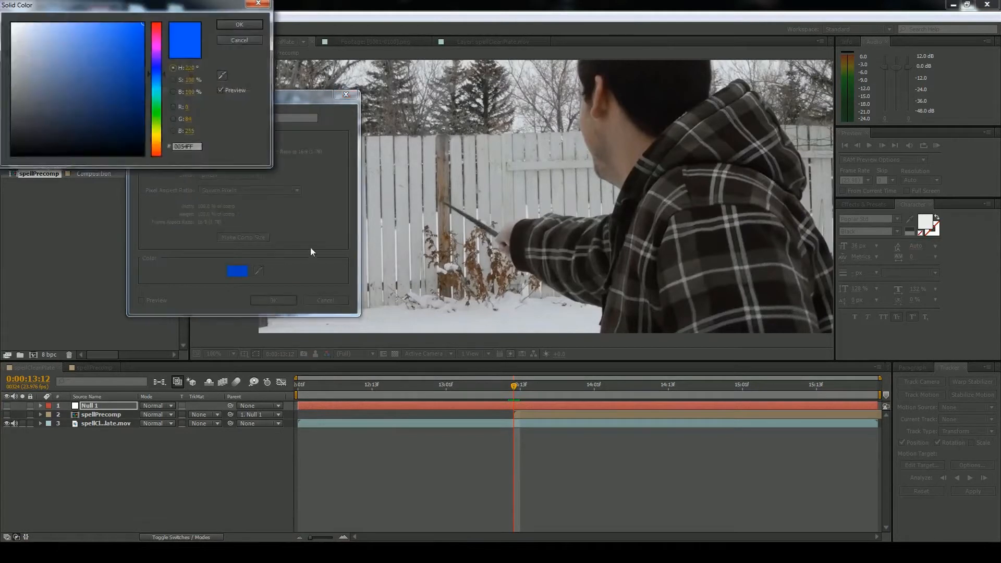
pyautogui.moveTo(161, 9); pyautogui.dragTo(298, 143)
pyautogui.moveTo(259, 197); pyautogui.dragTo(254, 121)
pyautogui.moveTo(294, 222); pyautogui.dragTo(305, 286)
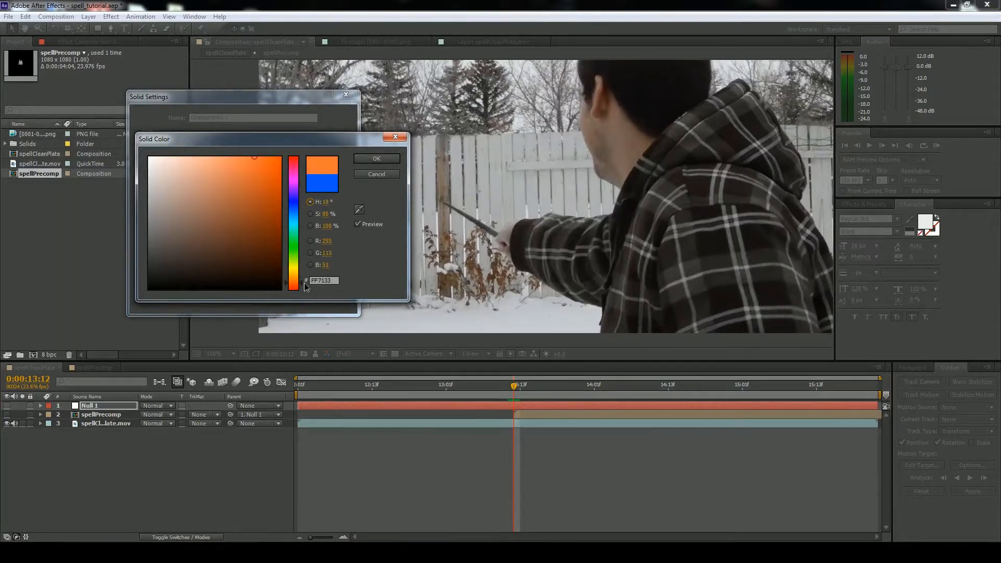
pyautogui.click(389, 163)
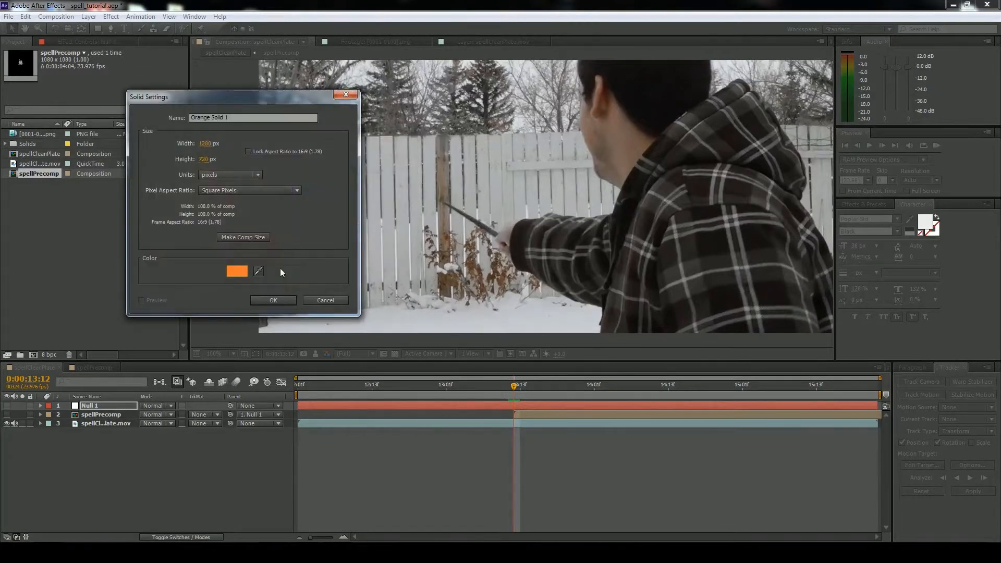
pyautogui.click(287, 297)
# Hide the orange solid layer to reveal the wand in the footage below.
pyautogui.press('.')
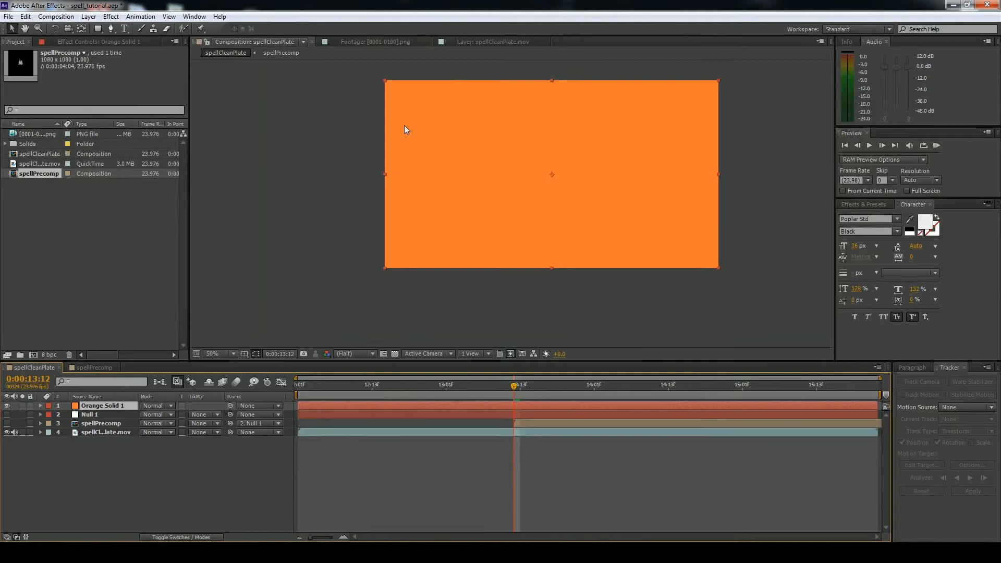
pyautogui.press('.')
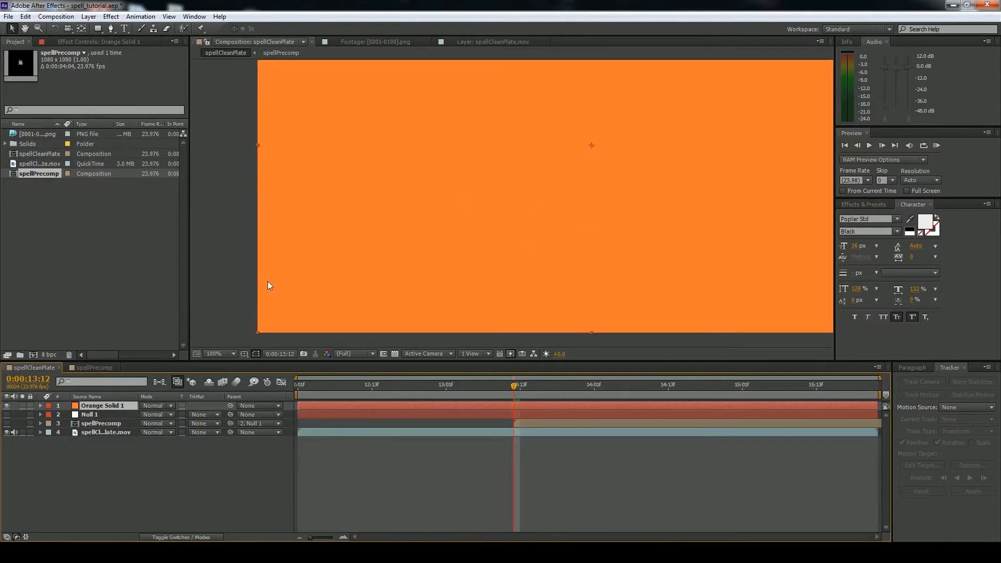
pyautogui.click(7, 405)
pyautogui.press('.')
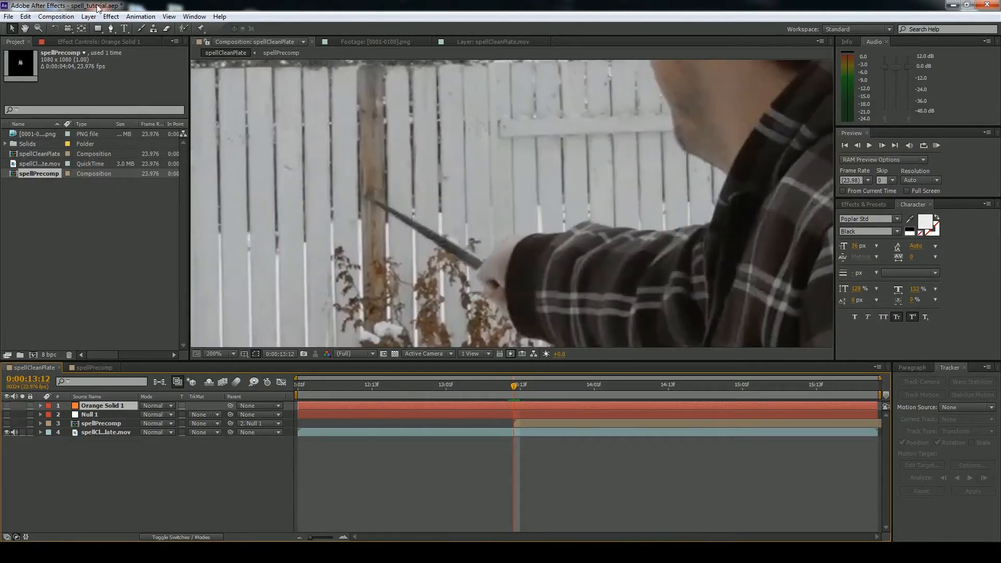
# At 0:00:13:10, draw a closed four-point teardrop mask on the orange solid at the wand tip with the Pen tool.
pyautogui.click(110, 28)
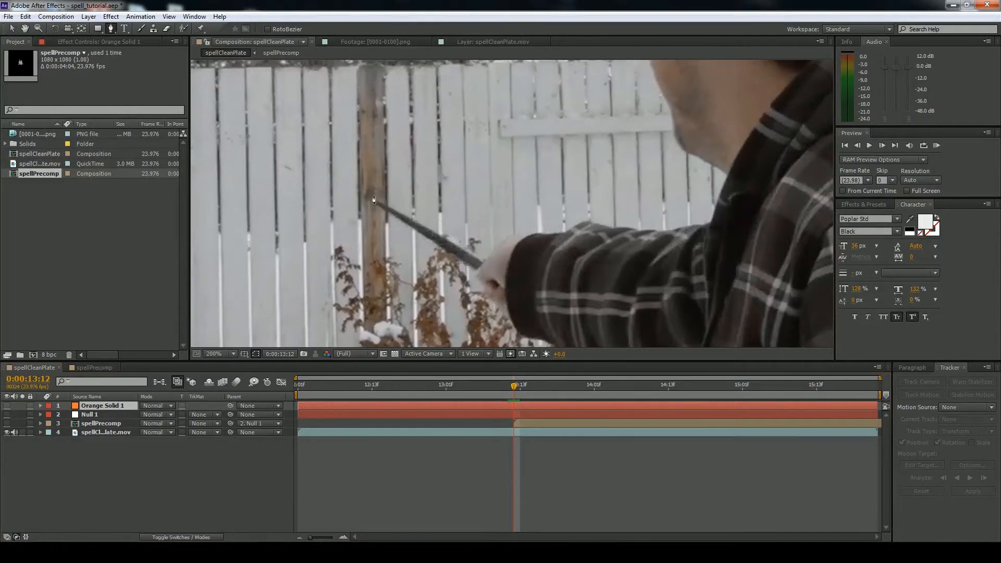
pyautogui.moveTo(514, 389)
pyautogui.mouseDown()
pyautogui.moveTo(496, 392)
pyautogui.moveTo(517, 399)
pyautogui.moveTo(501, 400)
pyautogui.mouseUp()
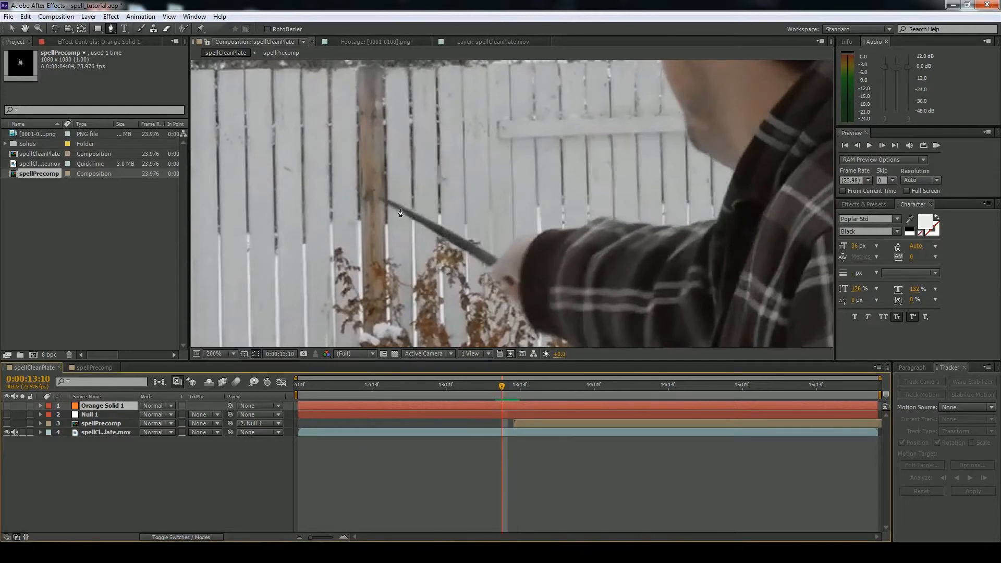
pyautogui.click(377, 200)
pyautogui.moveTo(315, 187); pyautogui.dragTo(357, 200)
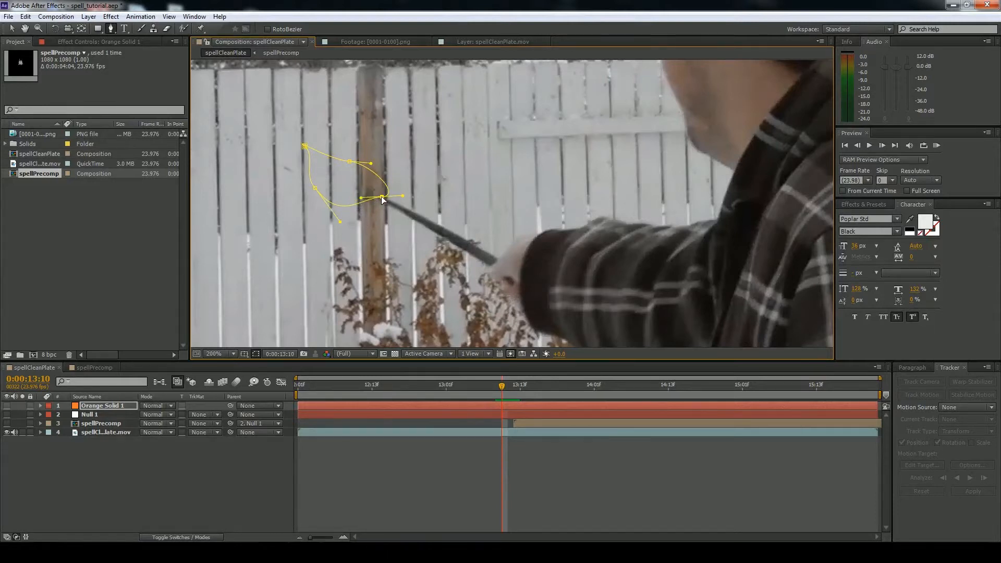
pyautogui.press('.')
pyautogui.press(',')
pyautogui.moveTo(308, 152); pyautogui.dragTo(353, 175)
pyautogui.press(',')
pyautogui.press('.')
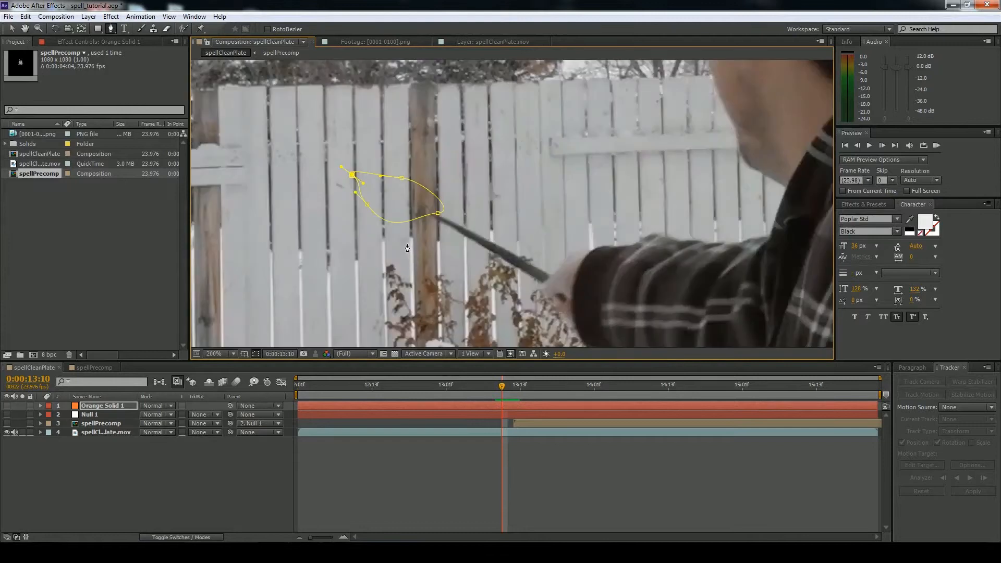
# Show the spellPrecomp layer and go to 0:00:13:12, where the spell starts.
pyautogui.click(7, 423)
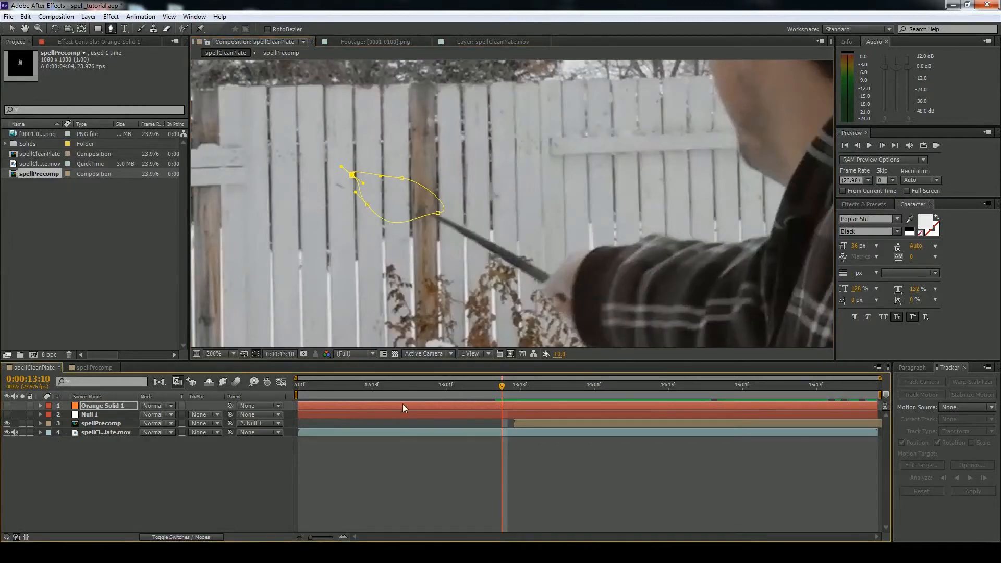
pyautogui.moveTo(500, 386); pyautogui.dragTo(517, 390)
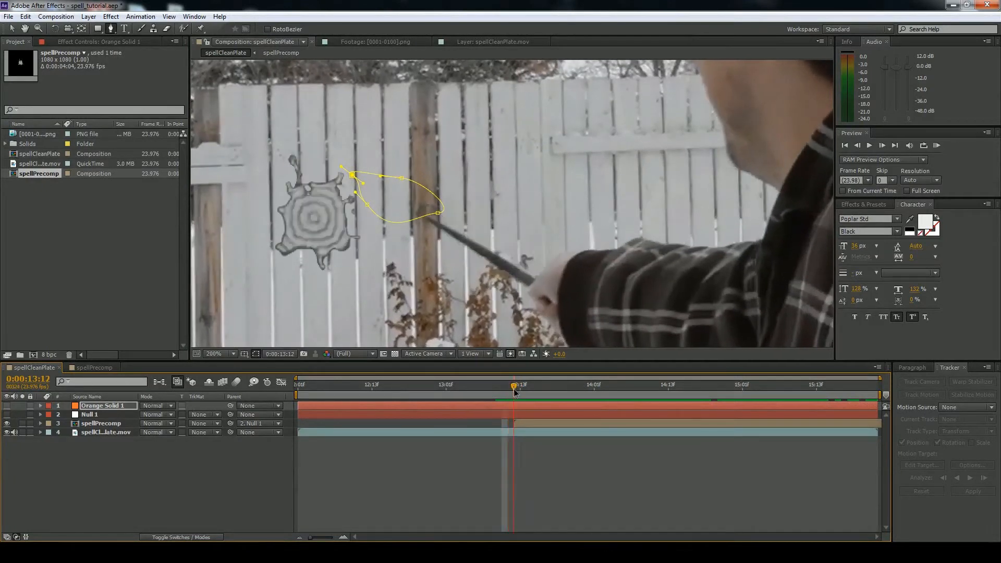
pyautogui.press('.')
# Reshape the orange solid's mask into a curved flame running from the wand tip to the spell's edge.
pyautogui.moveTo(345, 244); pyautogui.dragTo(516, 257)
pyautogui.moveTo(395, 222); pyautogui.dragTo(411, 246)
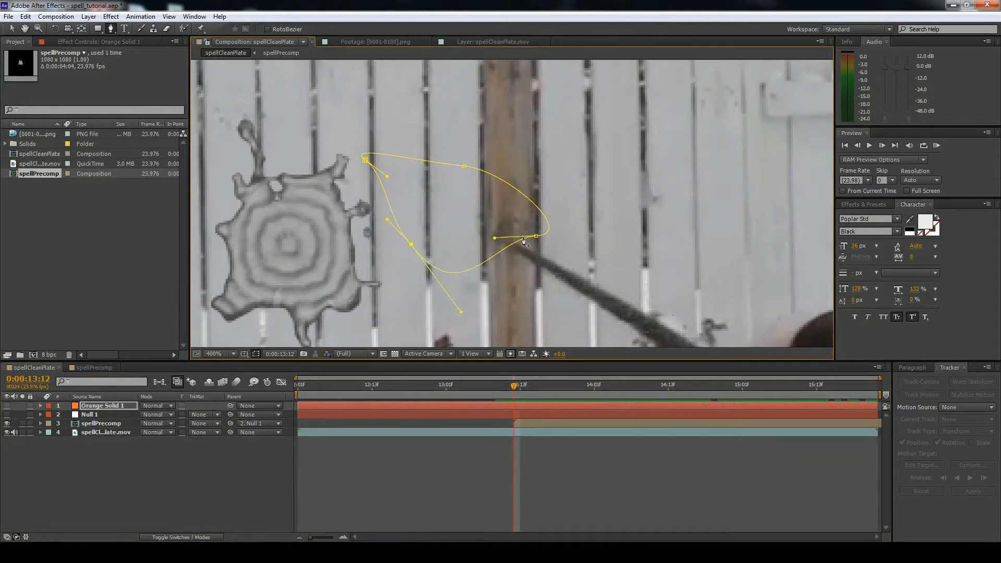
pyautogui.moveTo(495, 239); pyautogui.dragTo(544, 240)
pyautogui.moveTo(464, 167); pyautogui.dragTo(463, 177)
pyautogui.moveTo(365, 161); pyautogui.dragTo(390, 203)
pyautogui.moveTo(464, 178); pyautogui.dragTo(463, 199)
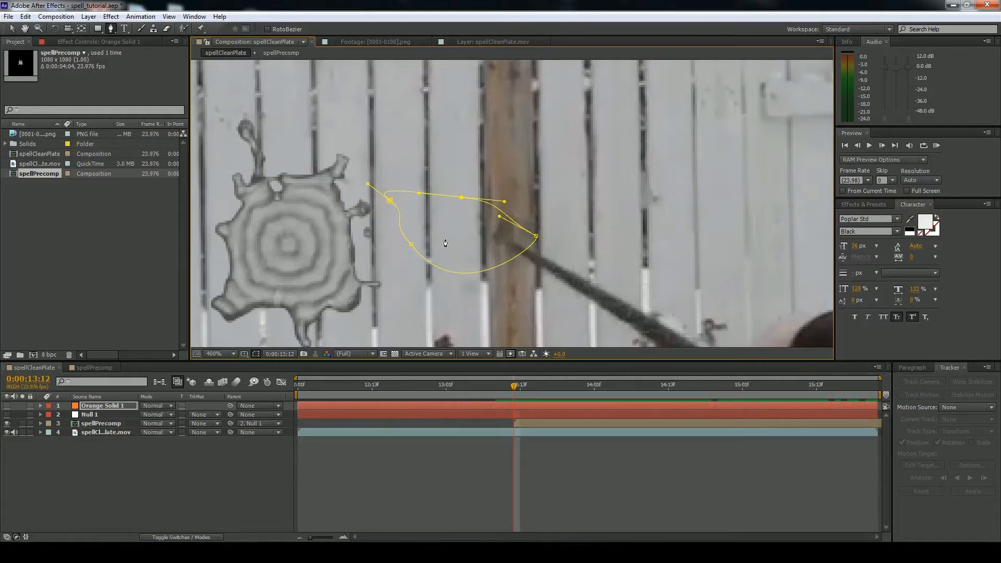
pyautogui.moveTo(412, 246); pyautogui.dragTo(427, 238)
pyautogui.moveTo(536, 239)
pyautogui.mouseDown()
pyautogui.moveTo(530, 249)
pyautogui.moveTo(519, 241)
pyautogui.moveTo(503, 249)
pyautogui.moveTo(516, 264)
pyautogui.moveTo(542, 246)
pyautogui.moveTo(563, 252)
pyautogui.moveTo(522, 230)
pyautogui.mouseUp()
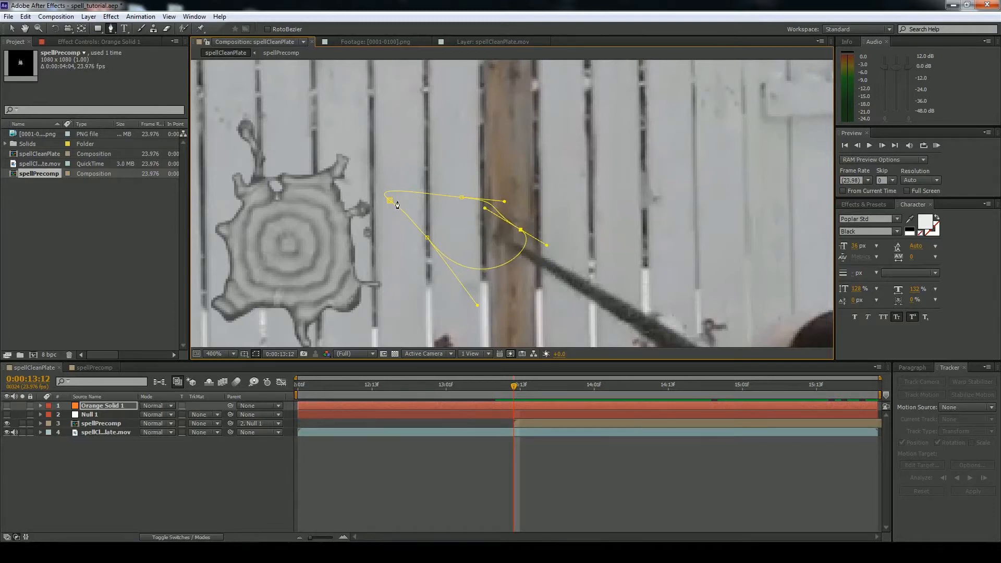
pyautogui.moveTo(389, 201); pyautogui.dragTo(469, 302)
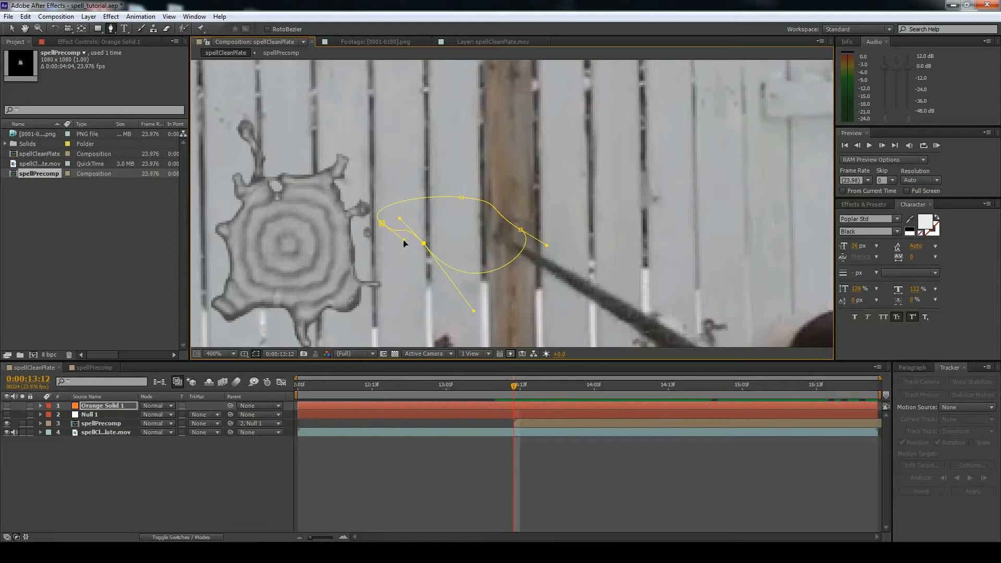
pyautogui.moveTo(404, 240); pyautogui.dragTo(383, 216)
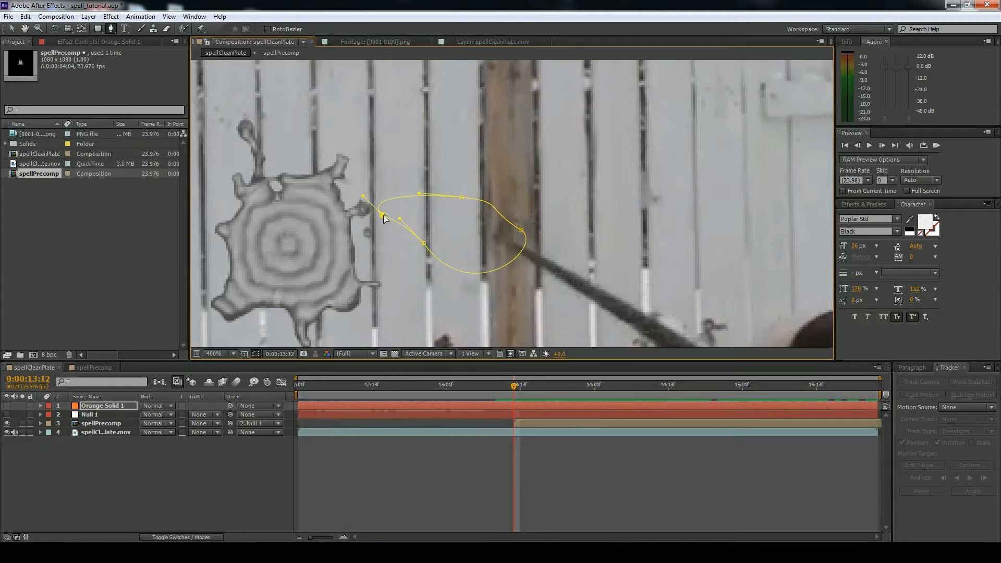
# Show the orange solid and, at 0:00:13:10, move its whole mask slightly up and right to meet the wand tip.
pyautogui.click(7, 406)
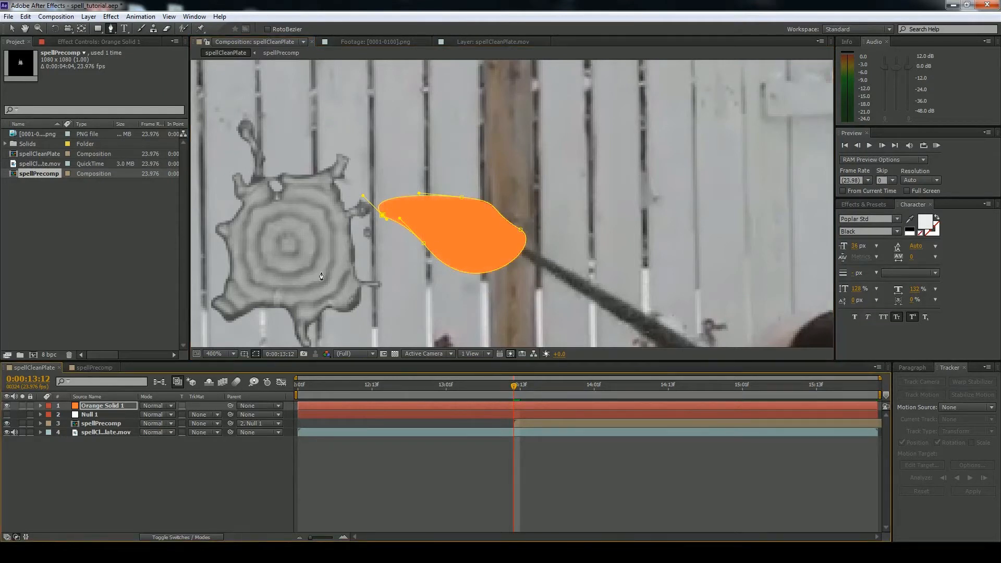
pyautogui.moveTo(513, 387); pyautogui.dragTo(499, 394)
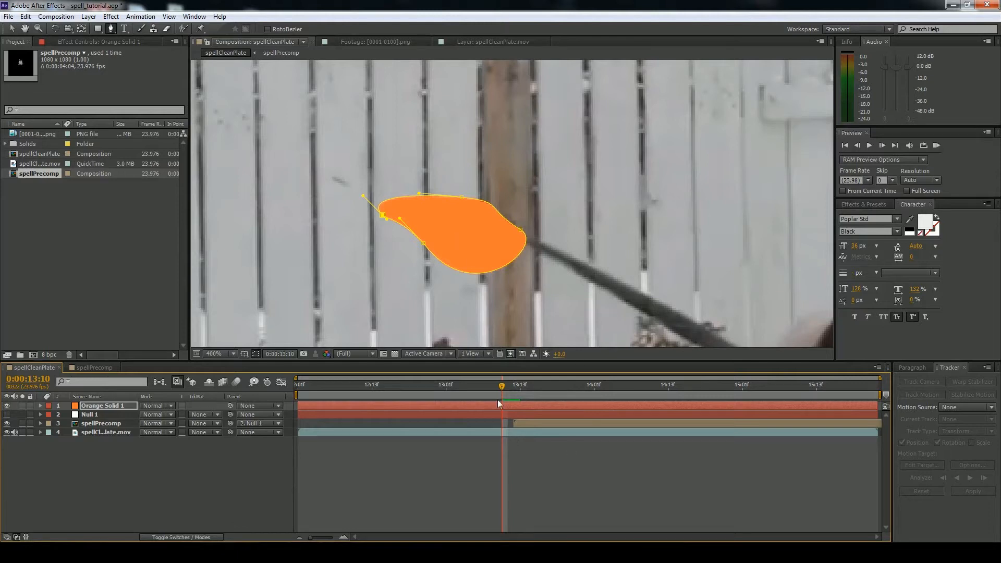
pyautogui.press('v')
pyautogui.doubleClick(423, 243)
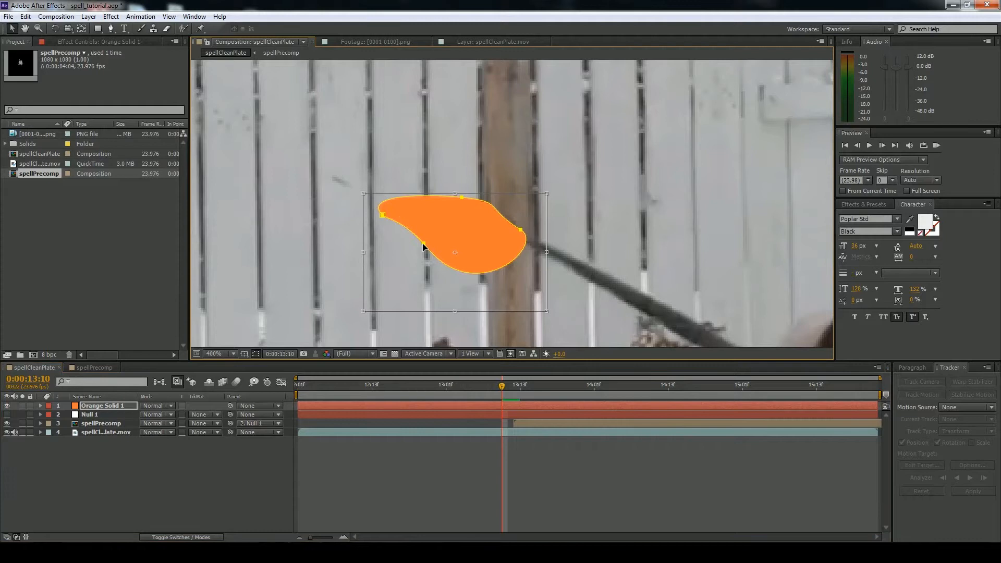
pyautogui.moveTo(444, 245)
pyautogui.mouseDown()
pyautogui.moveTo(448, 226)
pyautogui.moveTo(396, 214)
pyautogui.moveTo(451, 228)
pyautogui.mouseUp()
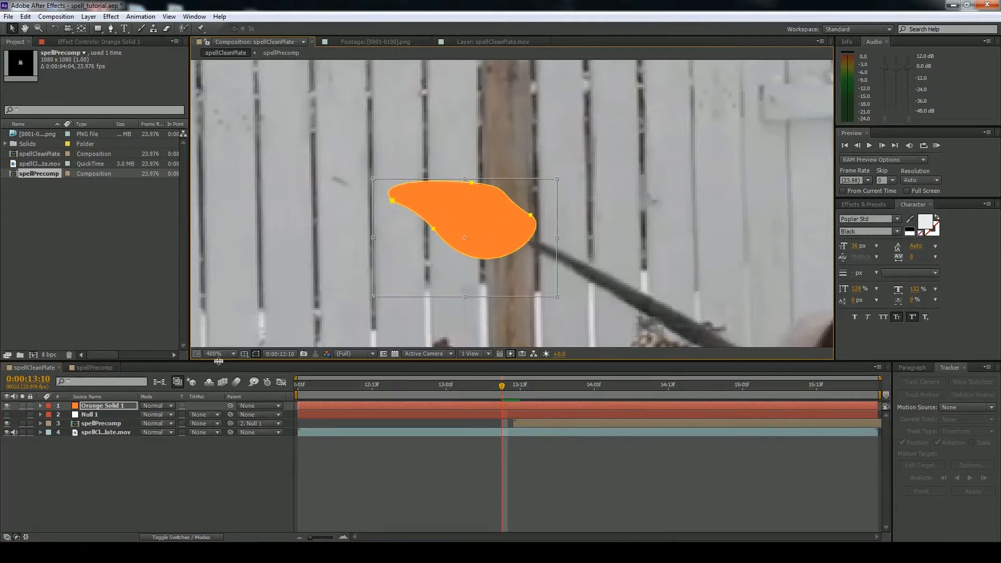
# Feather the orange solid's mask by 6 pixels and set the layer's blending mode to Add.
pyautogui.press('f')
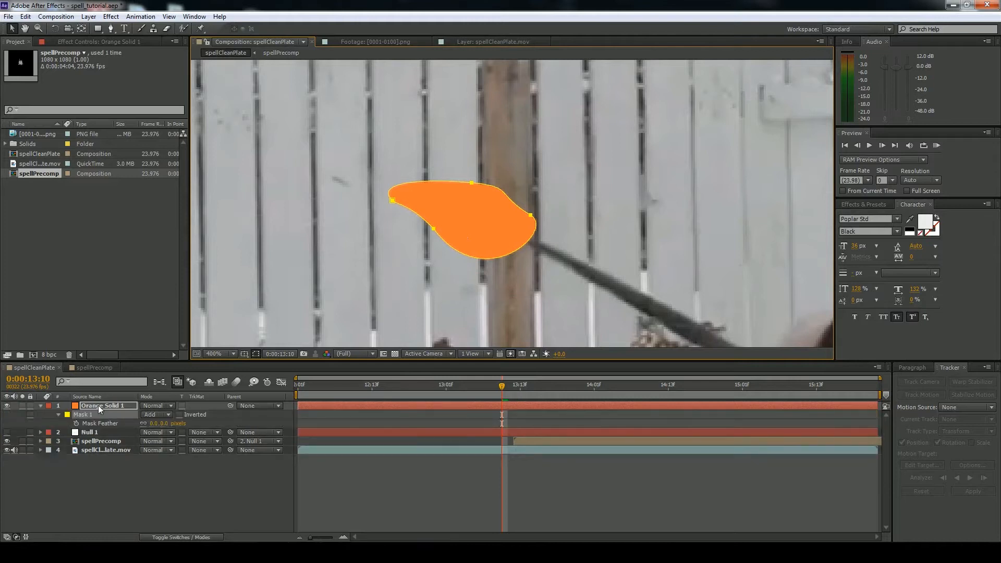
pyautogui.moveTo(164, 425); pyautogui.dragTo(168, 424)
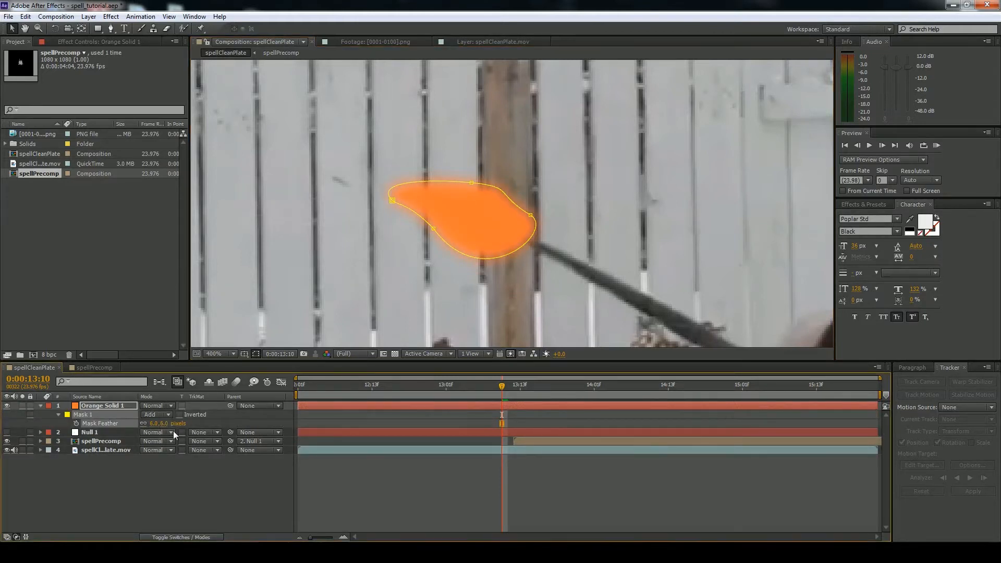
pyautogui.click(156, 407)
pyautogui.click(202, 194)
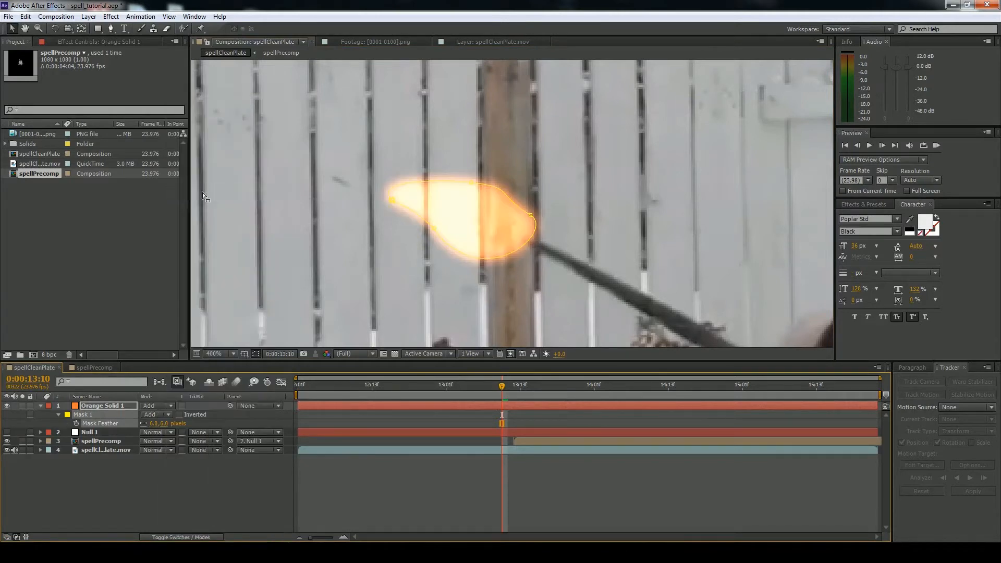
pyautogui.scroll(-3, 397, 232)
pyautogui.scroll(3, 397, 232)
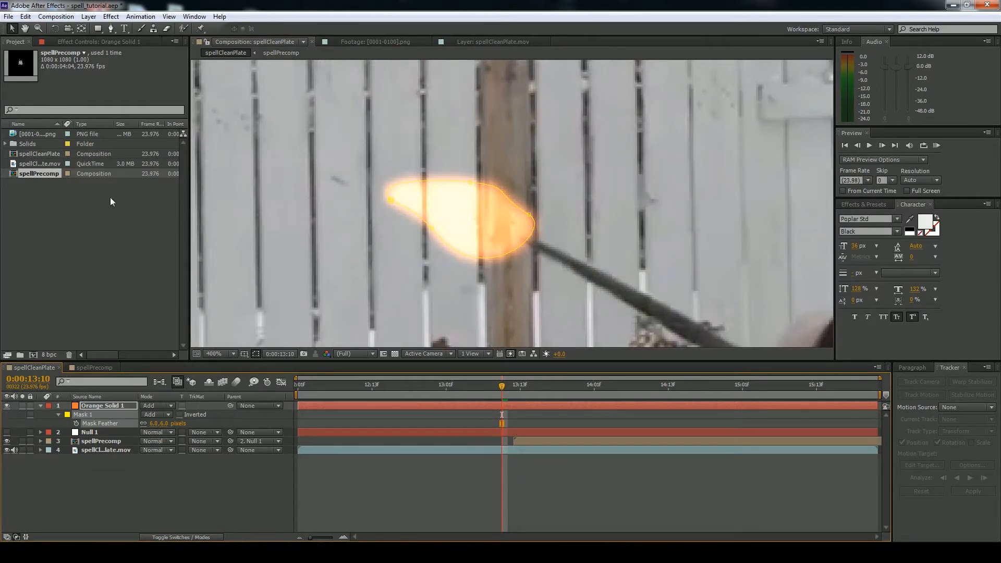
# Apply Turbulent Displace to the orange solid with amount 85, size 7 and complexity 3.4.
pyautogui.click(99, 42)
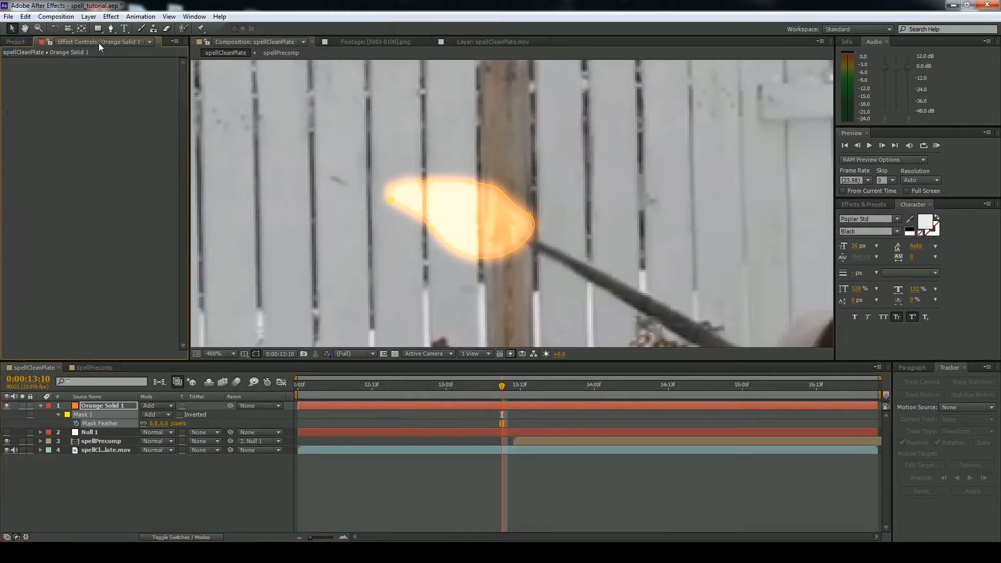
pyautogui.rightClick(64, 124)
pyautogui.moveTo(110, 227)
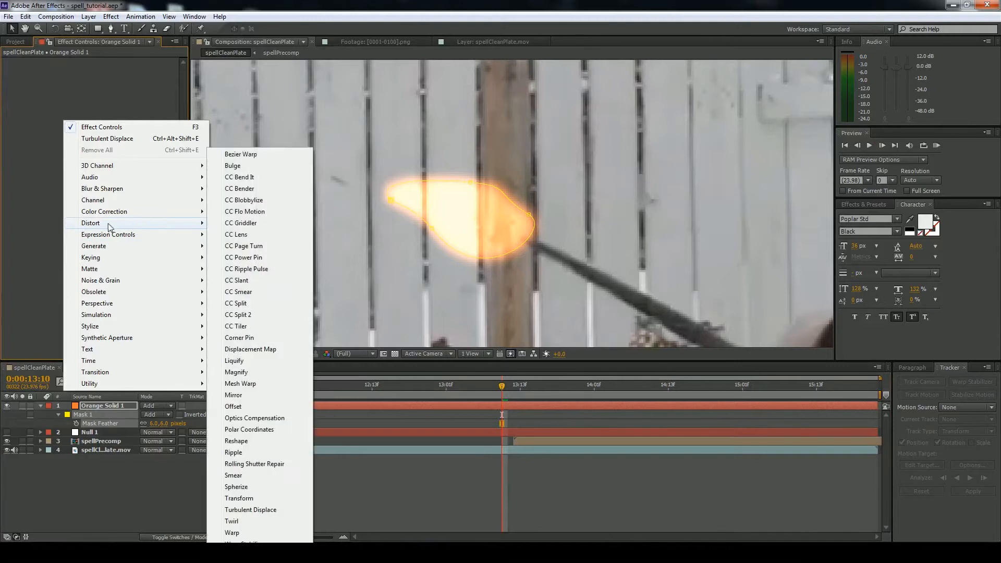
pyautogui.click(261, 510)
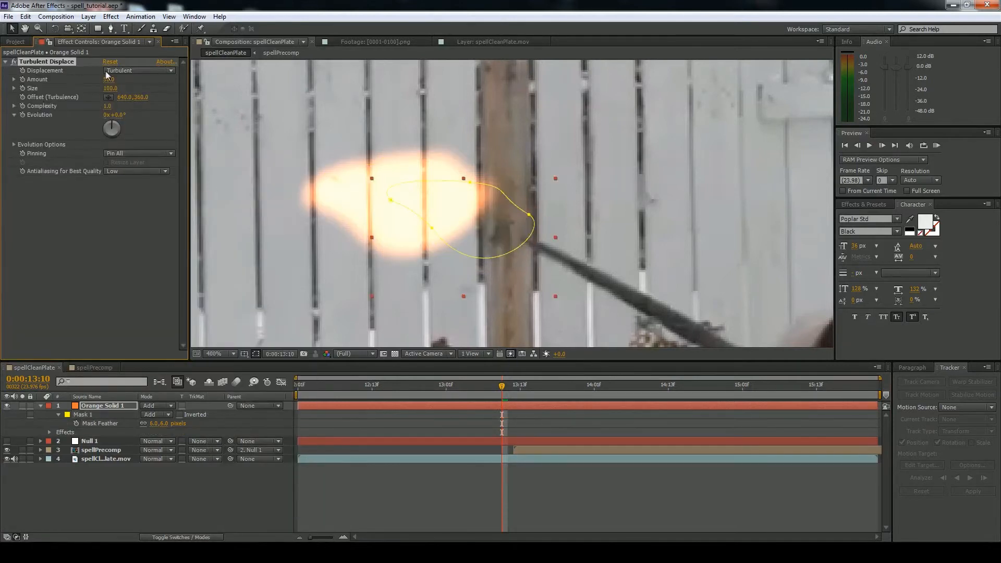
pyautogui.moveTo(109, 79); pyautogui.dragTo(82, 99)
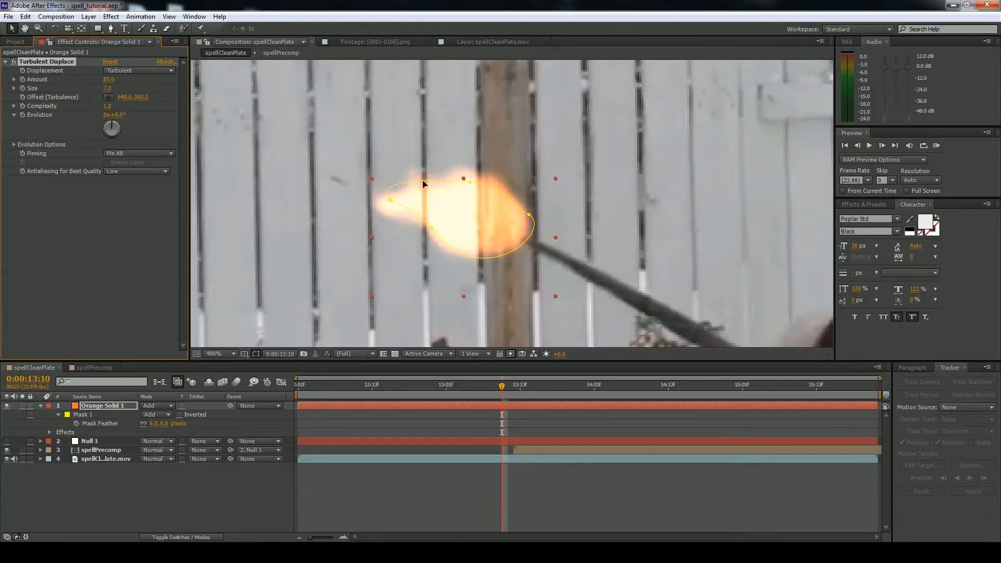
pyautogui.moveTo(107, 106); pyautogui.dragTo(233, 113)
pyautogui.scroll(-2, 485, 183)
pyautogui.scroll(1, 484, 182)
# Duplicate the orange solid layer and stretch the copy's mask into a long upper-left tail with a lowered upper edge.
pyautogui.click(152, 410)
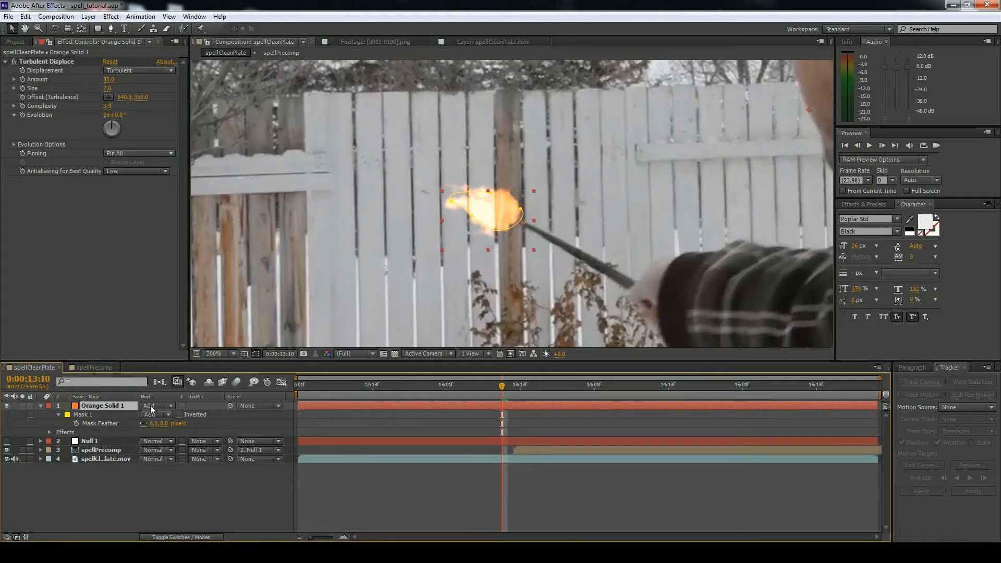
pyautogui.hotkey('ctrl', 'd')
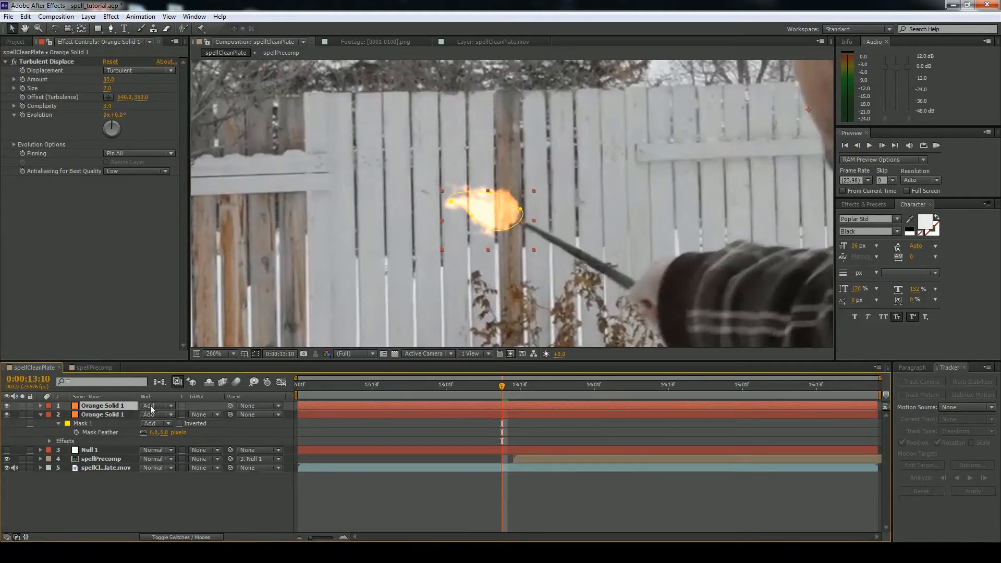
pyautogui.scroll(3, 458, 209)
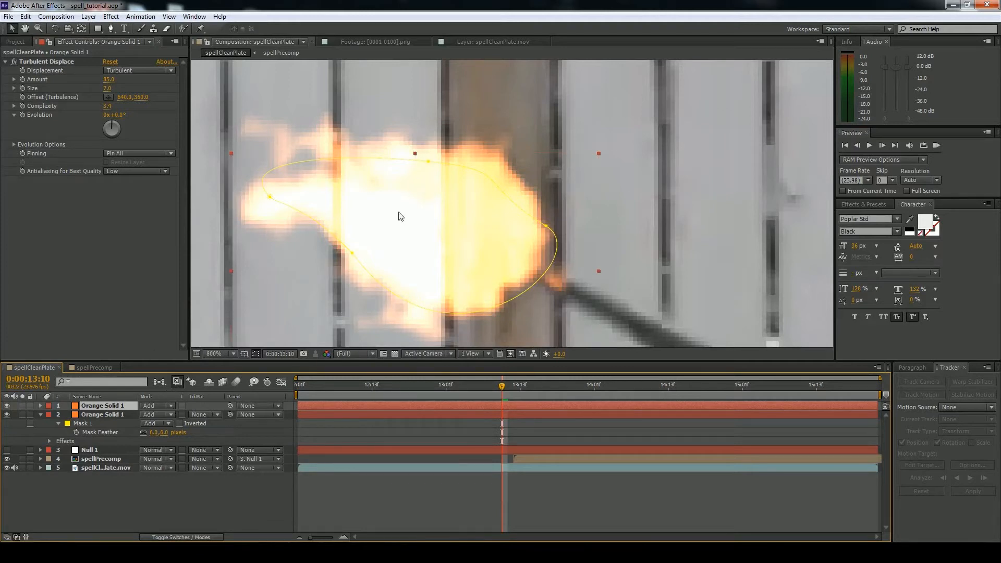
pyautogui.moveTo(270, 197); pyautogui.dragTo(414, 227)
pyautogui.moveTo(353, 255); pyautogui.dragTo(326, 251)
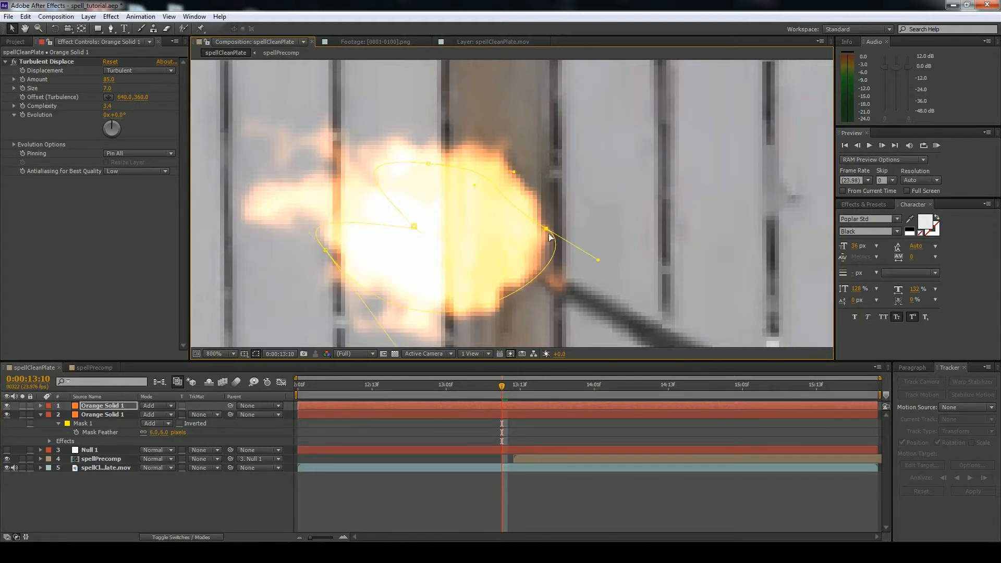
pyautogui.moveTo(415, 227); pyautogui.dragTo(197, 63)
pyautogui.moveTo(407, 154); pyautogui.dragTo(401, 235)
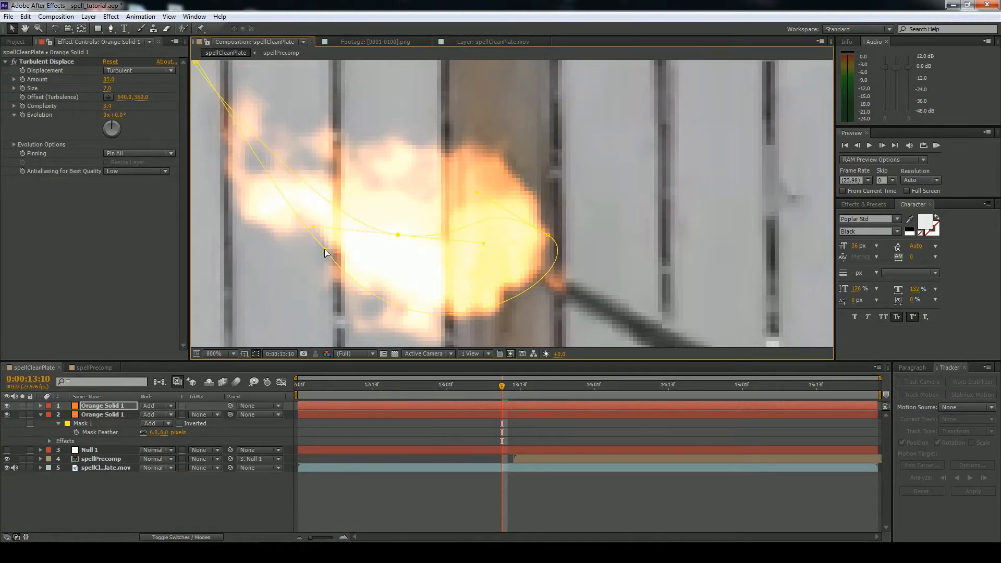
# Shift the tail end of the copy's mask down and left, and extend its front point toward the wand tip.
pyautogui.press('space')
pyautogui.moveTo(384, 192); pyautogui.dragTo(489, 210)
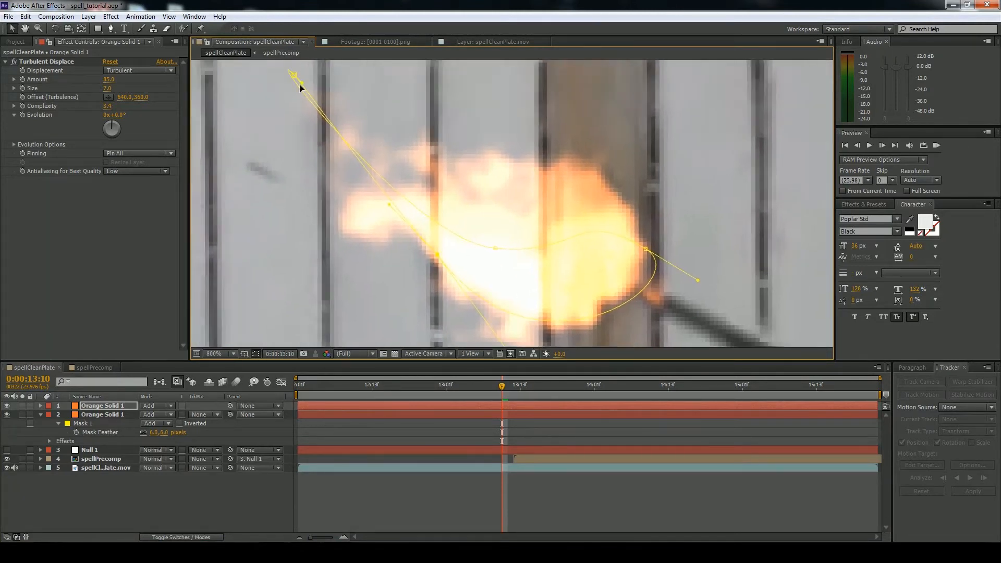
pyautogui.moveTo(293, 74); pyautogui.dragTo(268, 150)
pyautogui.scroll(-3, 318, 170)
pyautogui.scroll(1, 471, 197)
pyautogui.scroll(1, 471, 198)
pyautogui.moveTo(579, 228); pyautogui.dragTo(591, 236)
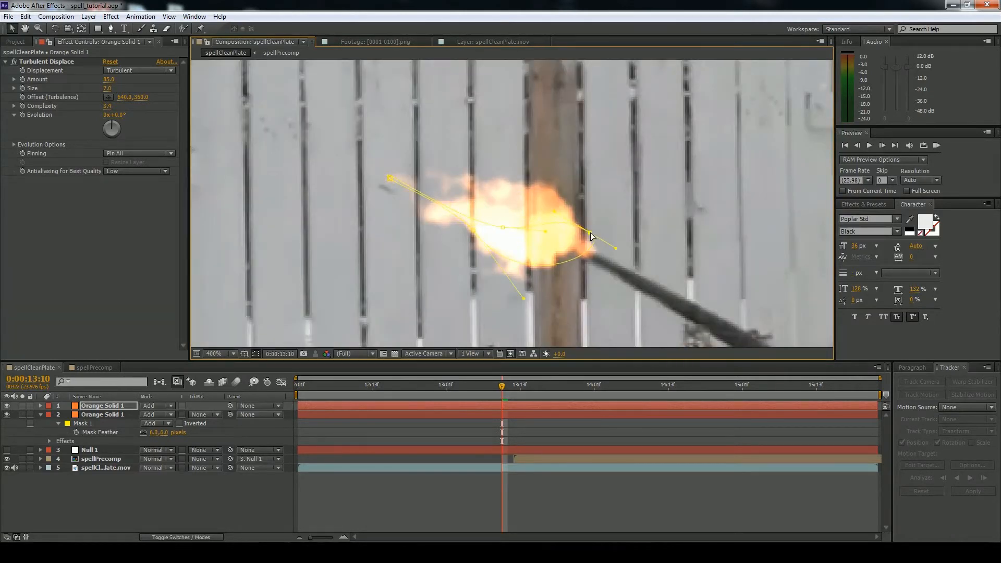
pyautogui.moveTo(553, 271); pyautogui.dragTo(446, 252)
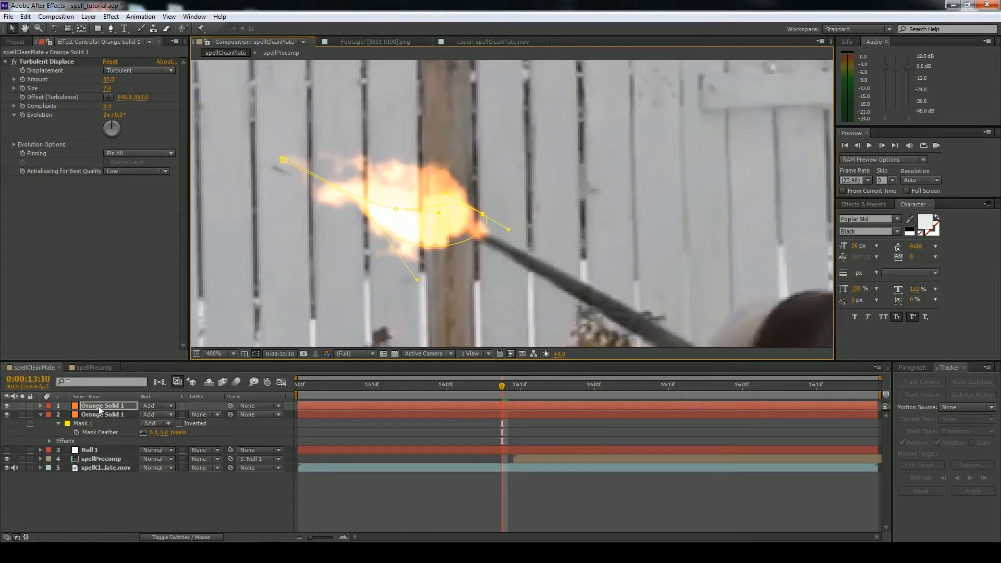
# Recolor the duplicated orange solid on the top layer to the light yellow-orange FFCF5B.
pyautogui.click(89, 17)
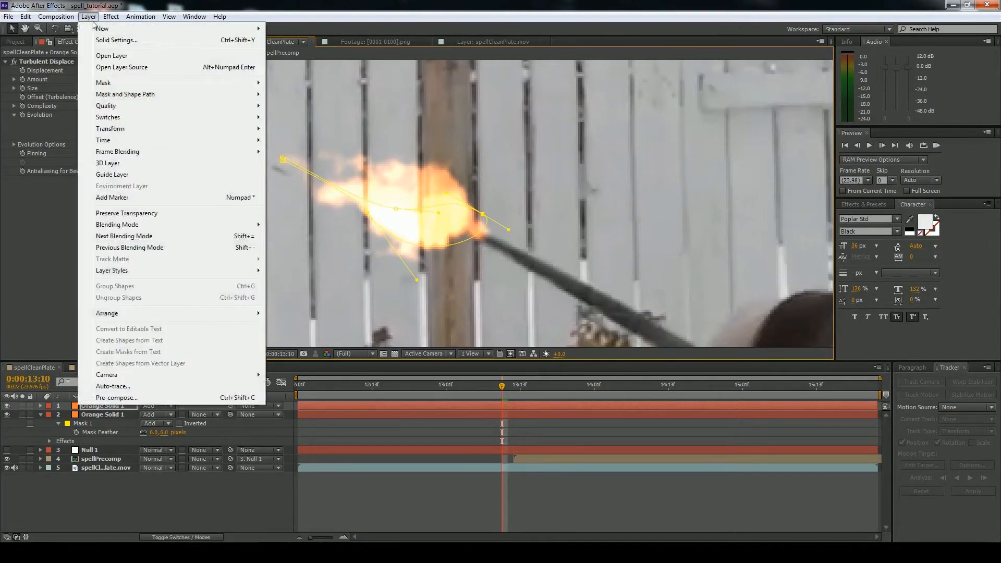
pyautogui.click(117, 41)
pyautogui.click(109, 178)
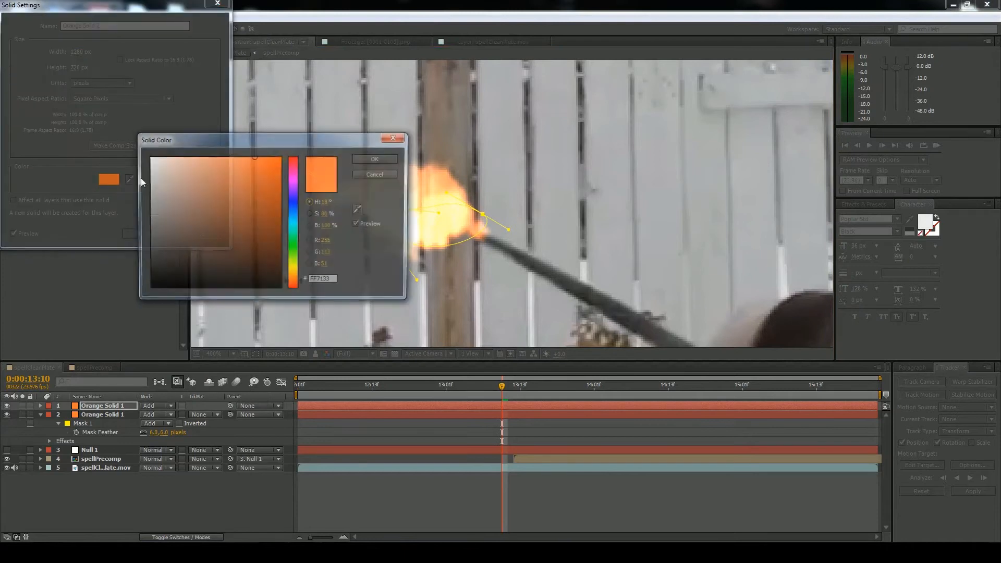
pyautogui.moveTo(301, 286); pyautogui.dragTo(303, 279)
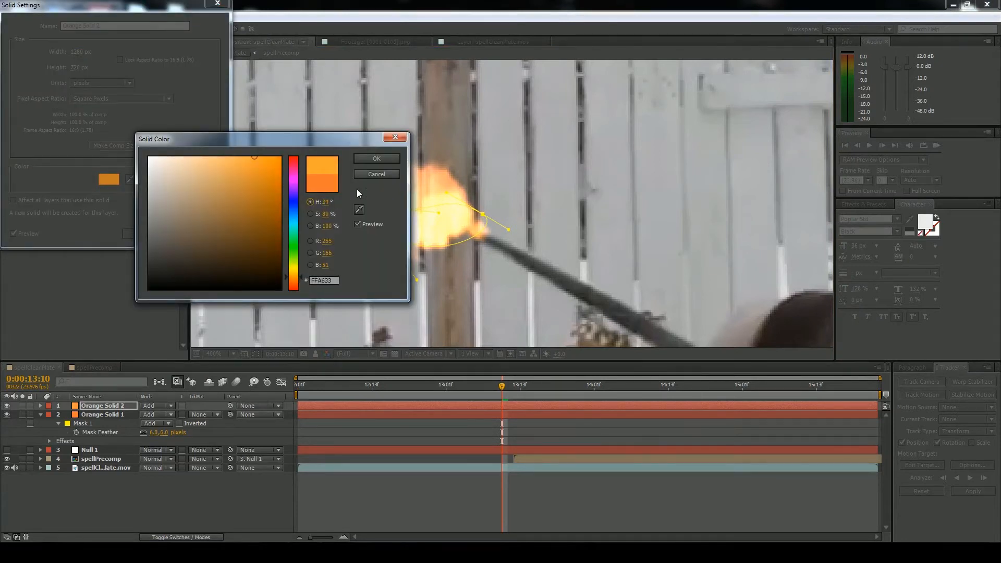
pyautogui.click(367, 159)
pyautogui.click(108, 180)
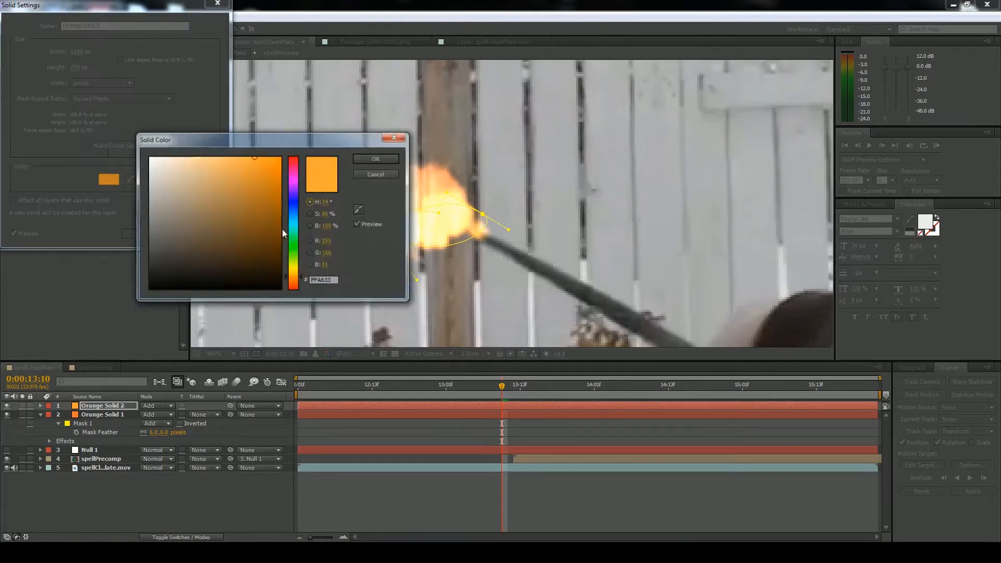
pyautogui.moveTo(296, 277); pyautogui.dragTo(296, 274)
pyautogui.moveTo(272, 183)
pyautogui.mouseDown()
pyautogui.moveTo(296, 136)
pyautogui.moveTo(217, 123)
pyautogui.moveTo(234, 123)
pyautogui.mouseUp()
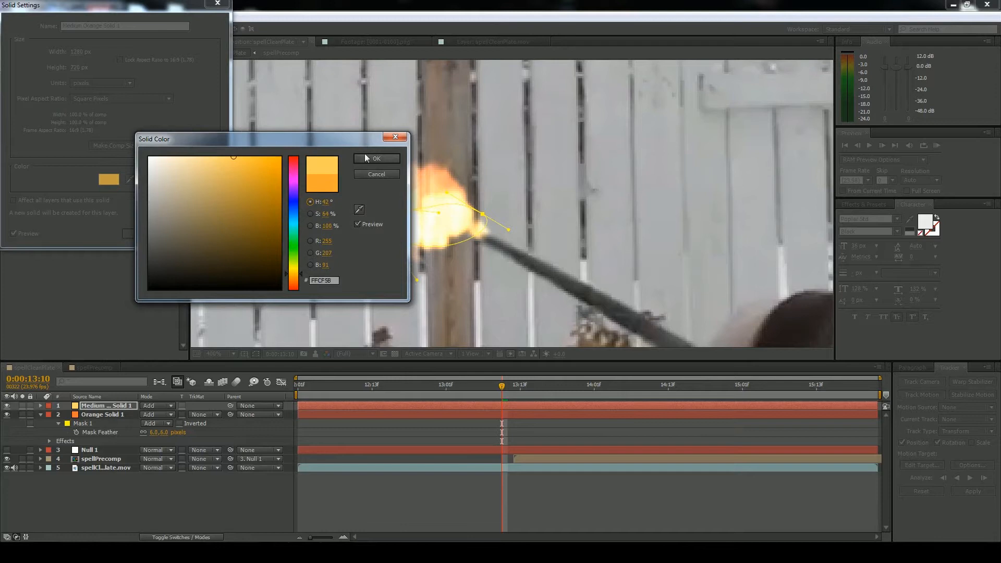
pyautogui.click(364, 153)
pyautogui.click(108, 179)
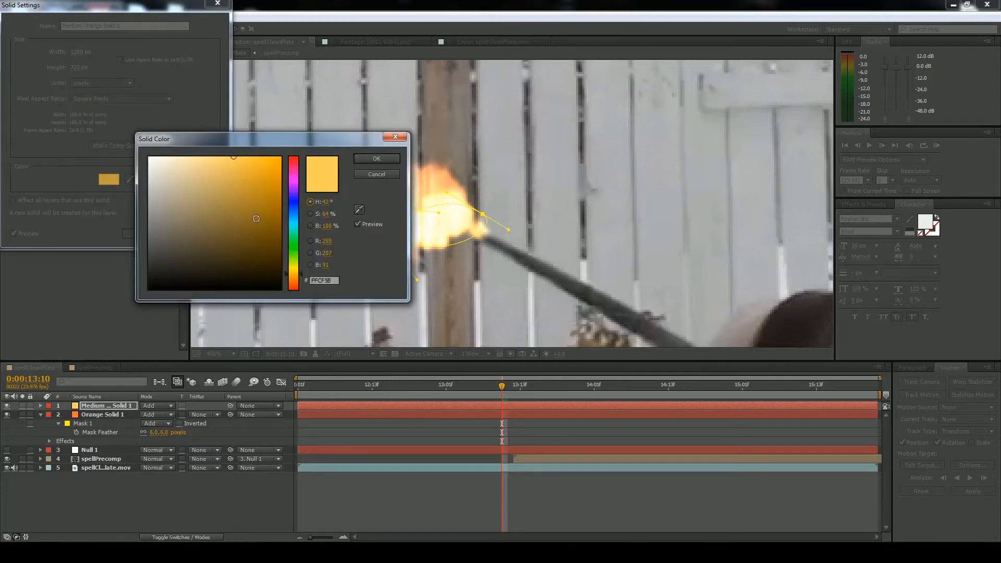
pyautogui.click(372, 175)
pyautogui.click(154, 233)
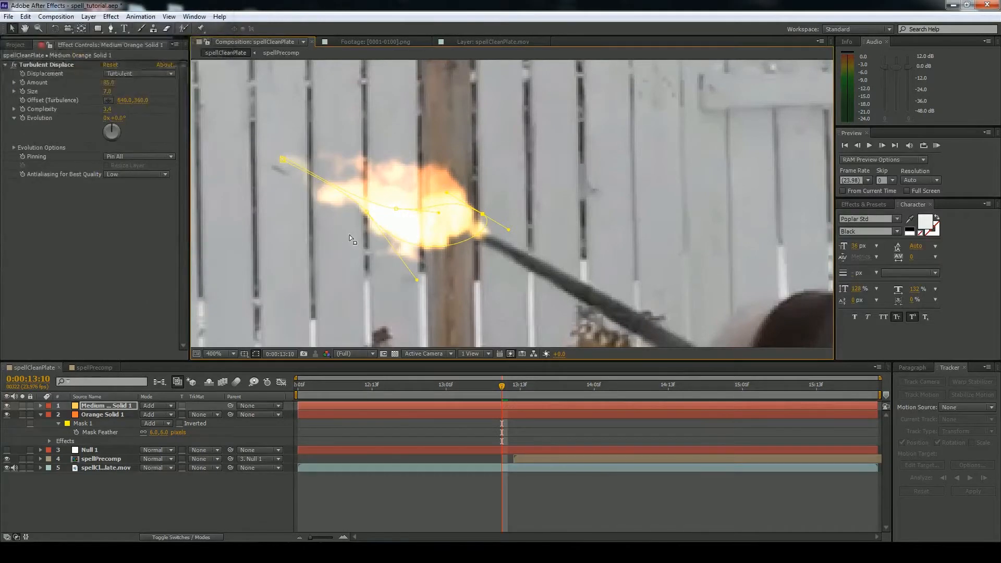
# Play back the flame over the footage, and trim the start of both orange solid layers to 0:00:13:10.
pyautogui.scroll(-7, 391, 217)
pyautogui.scroll(3, 445, 244)
pyautogui.press('.')
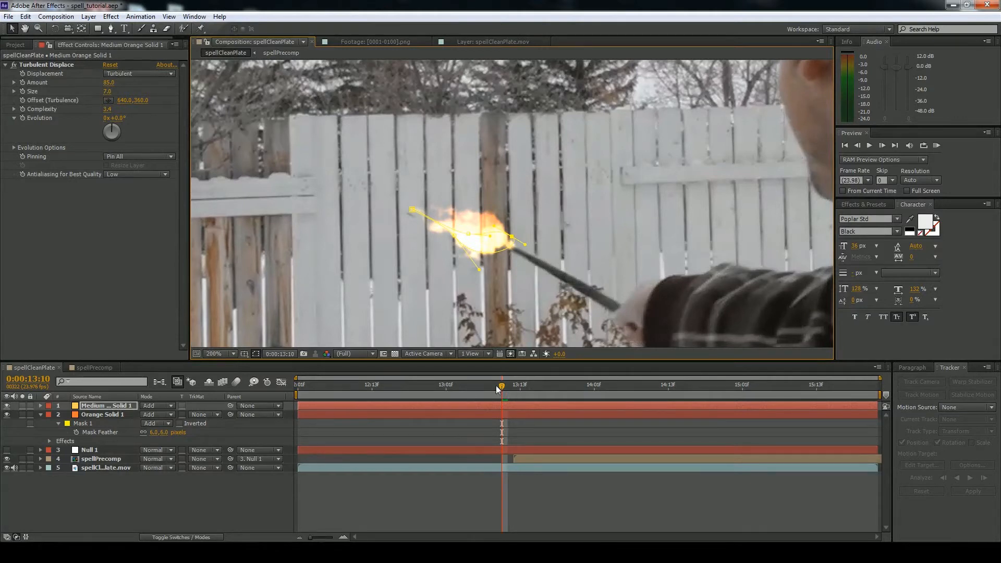
pyautogui.press('space')
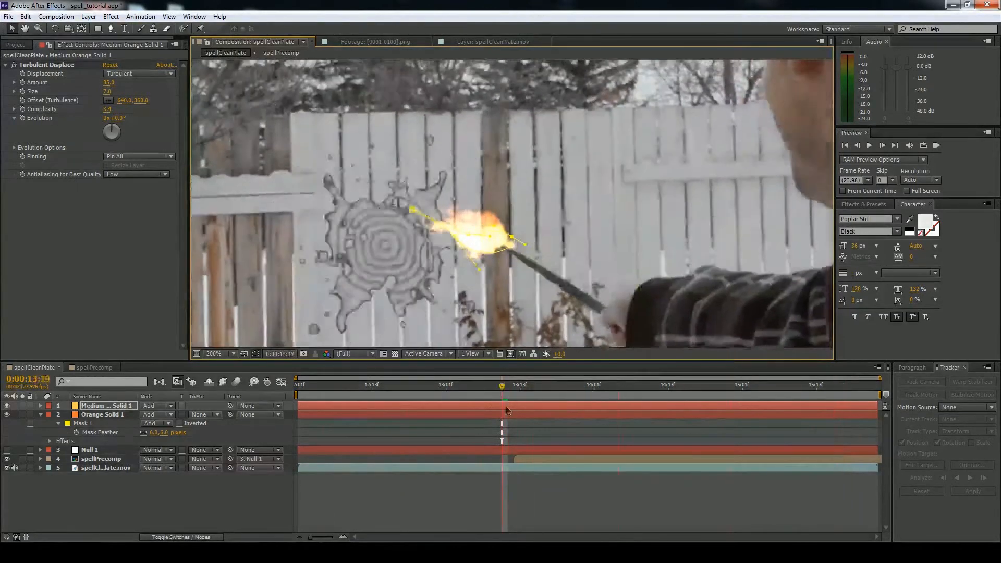
pyautogui.press('space')
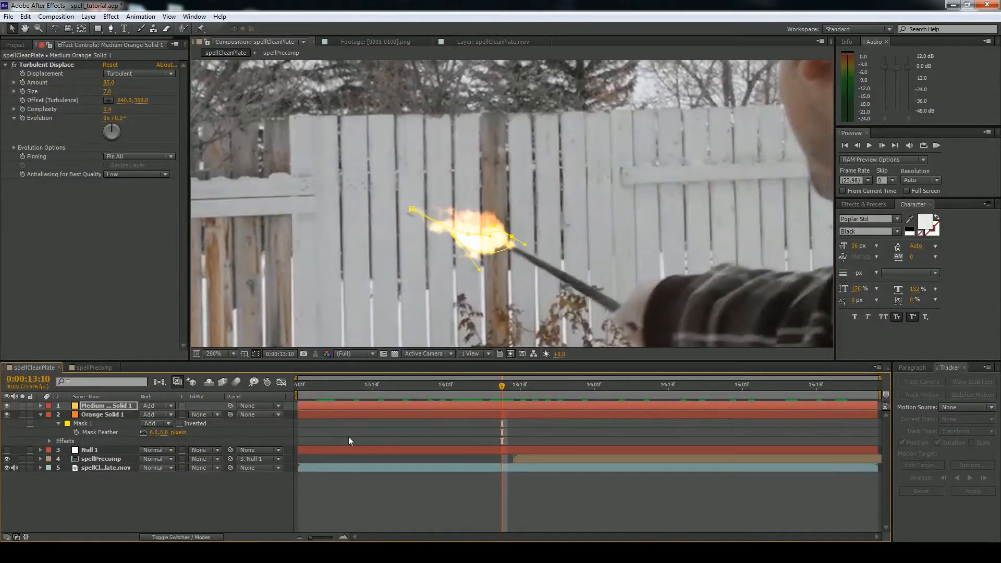
pyautogui.moveTo(508, 387)
pyautogui.mouseDown()
pyautogui.moveTo(540, 389)
pyautogui.moveTo(502, 392)
pyautogui.mouseUp()
pyautogui.click(502, 414)
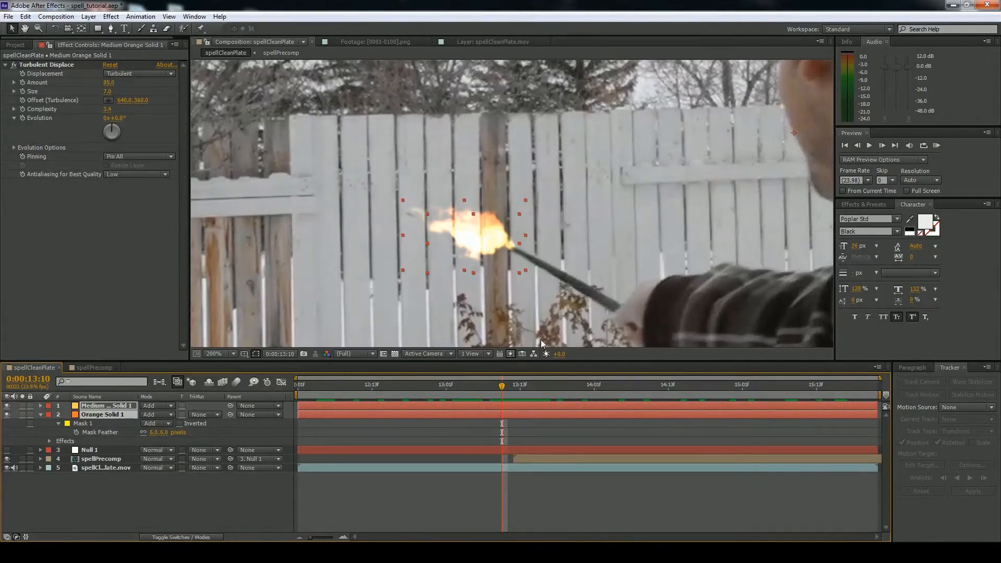
pyautogui.hotkey('alt', '[')
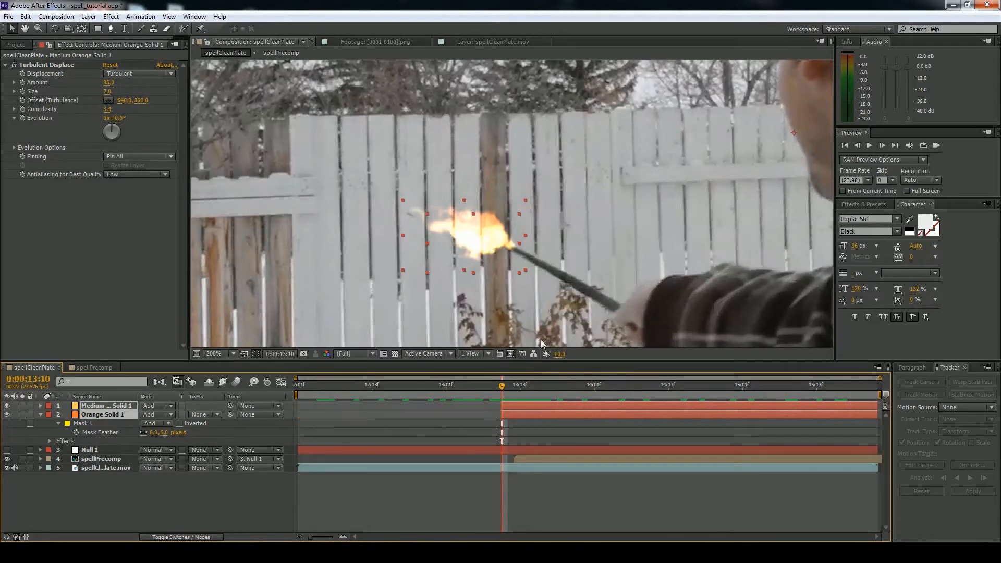
# Trim the end of both orange solid layers at 0:00:13:14 and scrub through the shortened burst.
pyautogui.moveTo(502, 386); pyautogui.dragTo(515, 388)
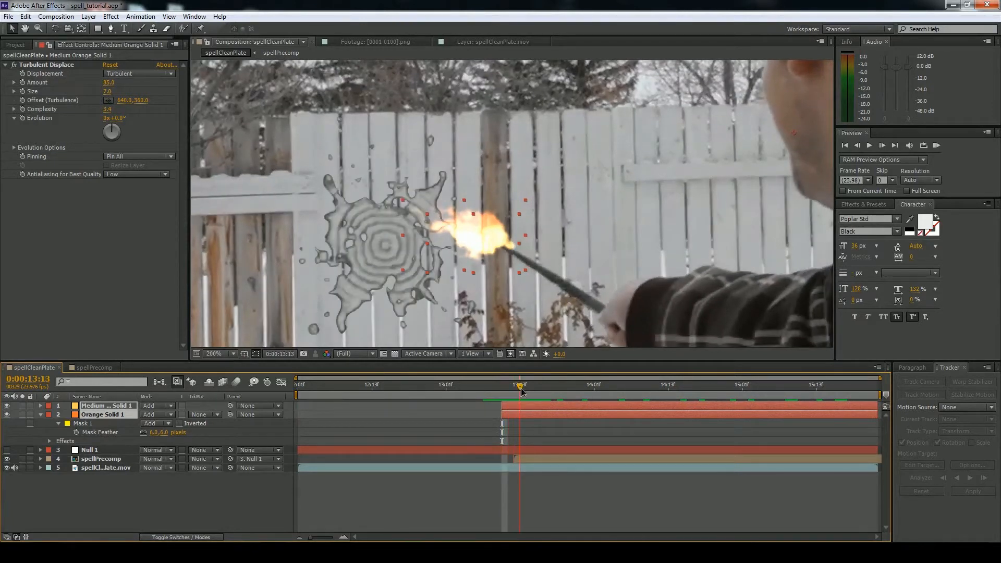
pyautogui.click(523, 391)
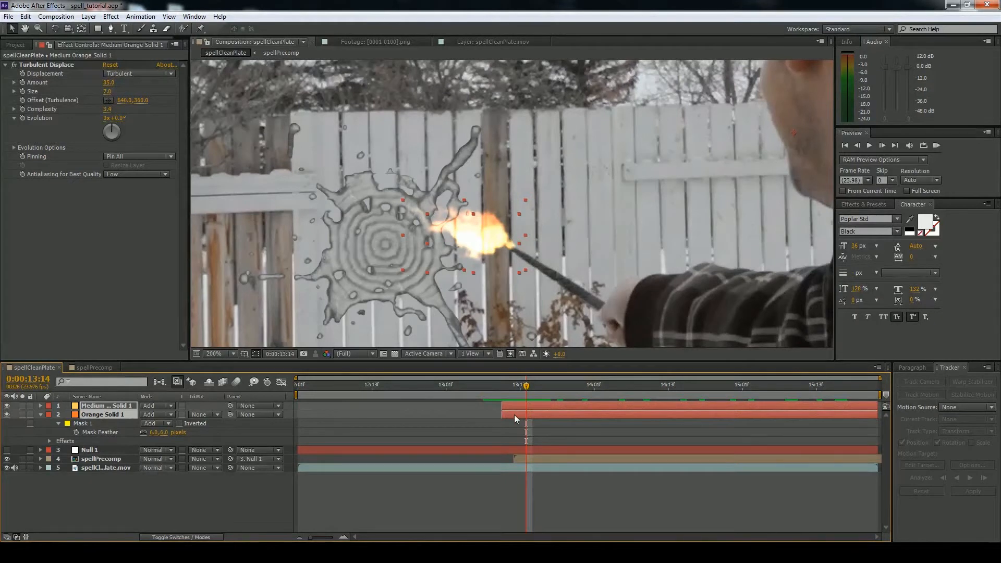
pyautogui.hotkey('alt', ']')
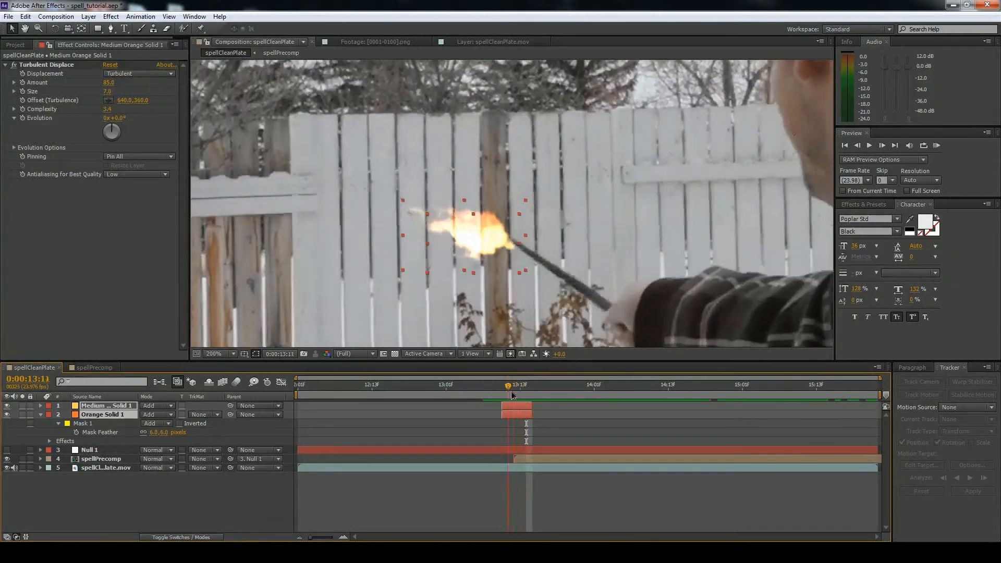
pyautogui.click(537, 388)
pyautogui.moveTo(537, 388); pyautogui.dragTo(489, 389)
pyautogui.click(502, 387)
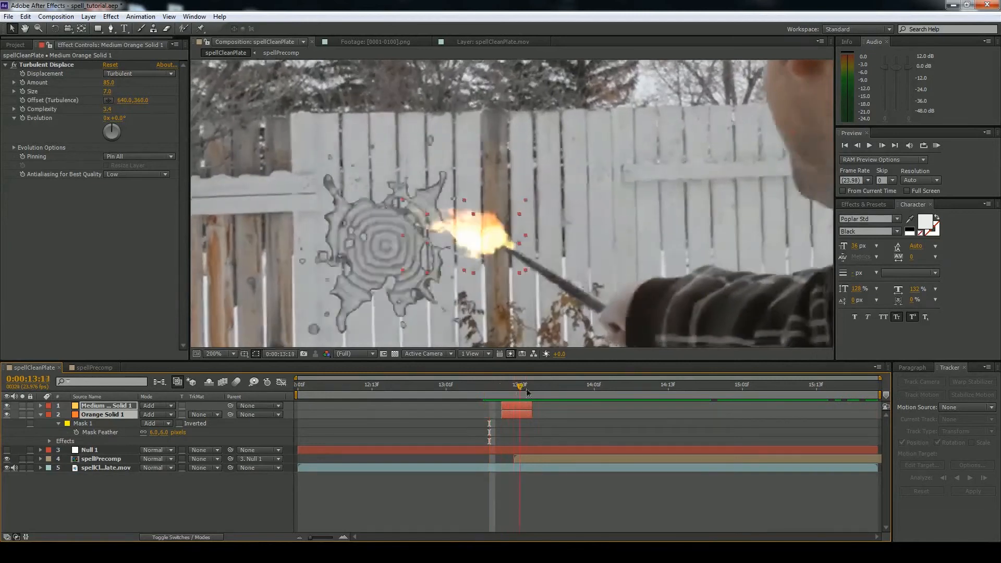
# Add a Mask Path keyframe at 0:00:13:10 to both orange solid layers.
pyautogui.press('.')
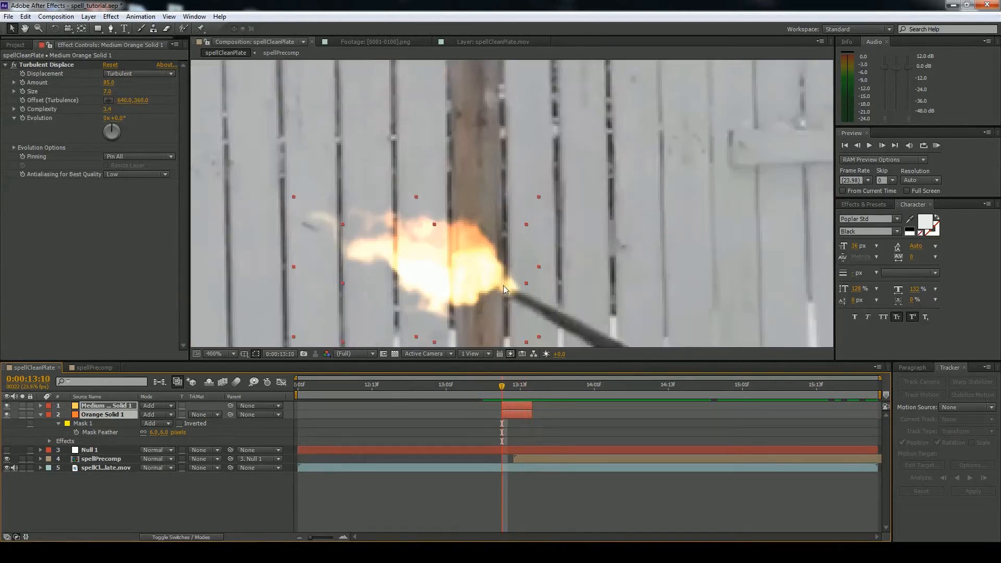
pyautogui.press('space')
pyautogui.moveTo(450, 293); pyautogui.dragTo(480, 226)
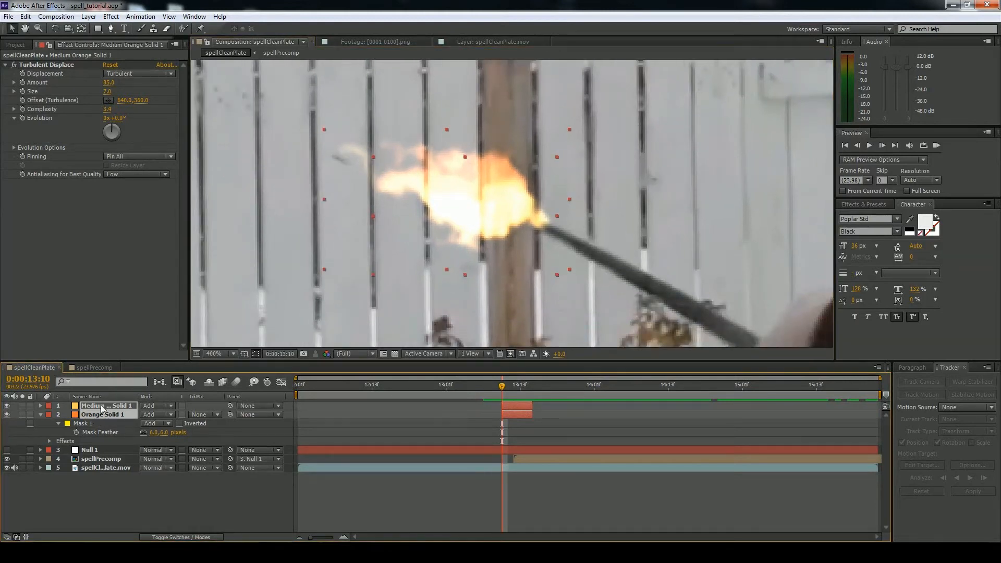
pyautogui.press('m')
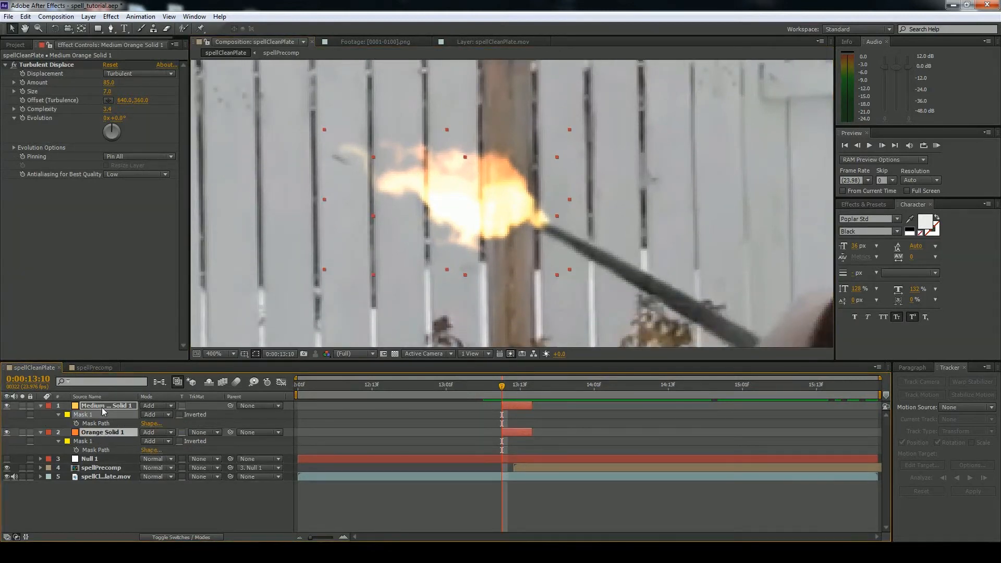
pyautogui.click(77, 424)
pyautogui.click(76, 450)
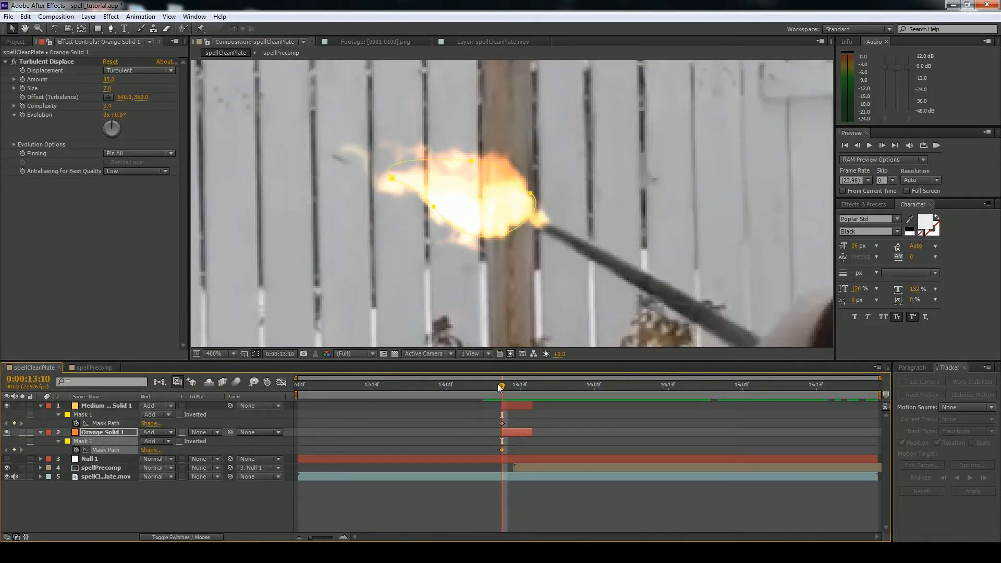
# At 0:00:13:13, hide the lighter solid and move the darker orange solid's whole mask from the wand tip onto the ripple.
pyautogui.moveTo(503, 391); pyautogui.dragTo(522, 391)
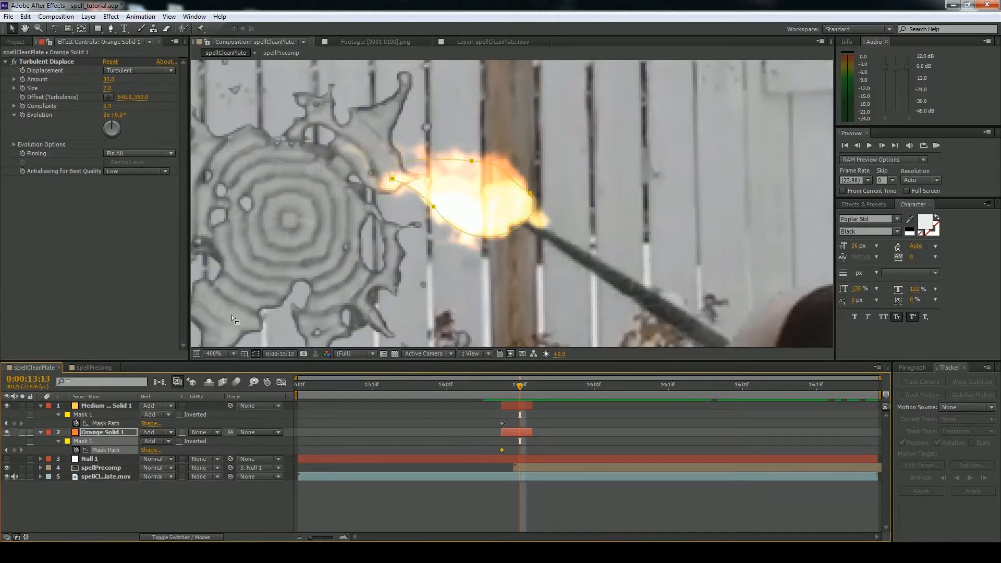
pyautogui.click(6, 406)
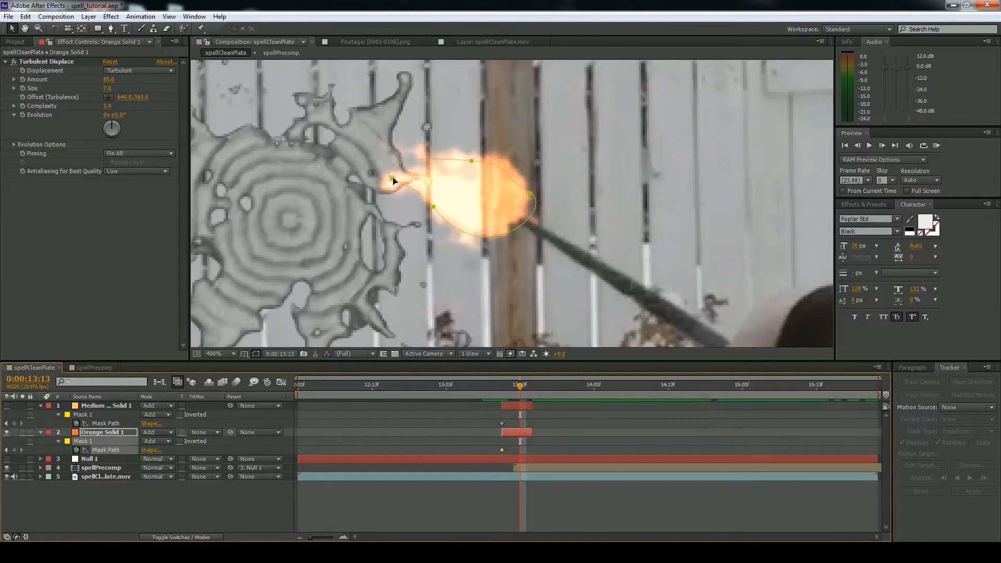
pyautogui.moveTo(393, 180); pyautogui.dragTo(266, 161)
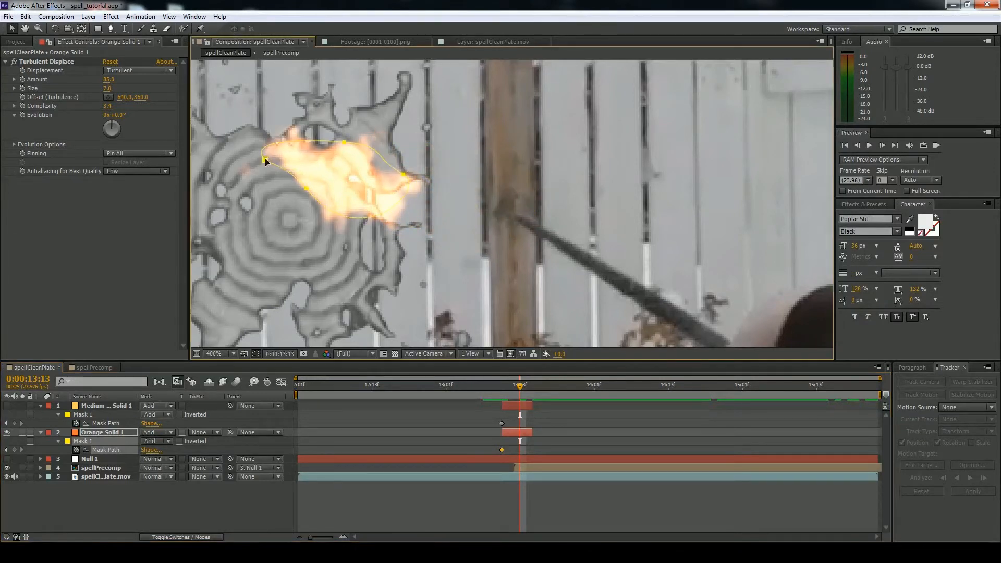
pyautogui.doubleClick(402, 177)
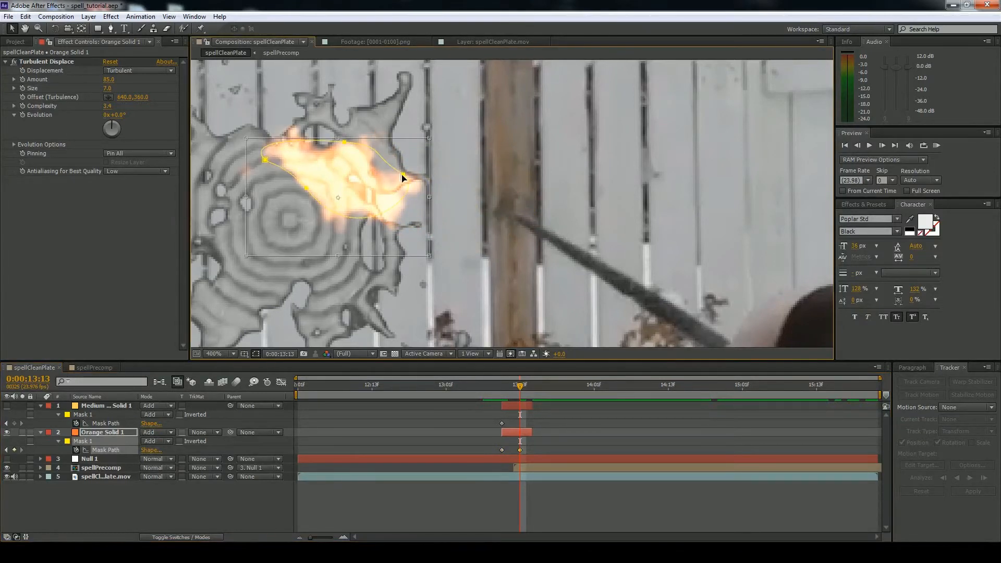
pyautogui.doubleClick(441, 171)
# Reshape the darker orange solid's mask at 0:00:13:13 into a small, thin curved sliver just upper-left of the ripple's center.
pyautogui.press('g')
pyautogui.moveTo(404, 175); pyautogui.dragTo(375, 178)
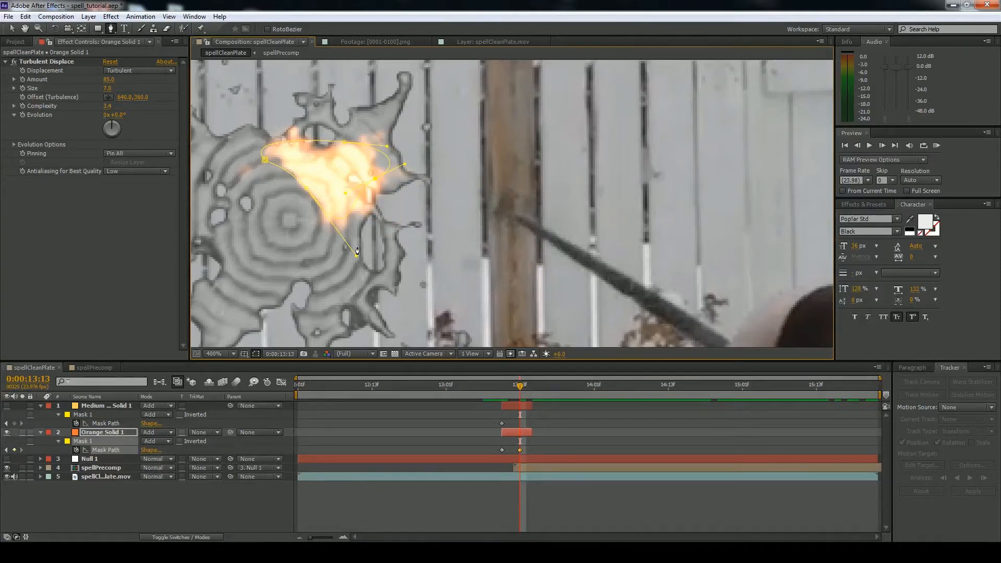
pyautogui.moveTo(357, 255); pyautogui.dragTo(263, 301)
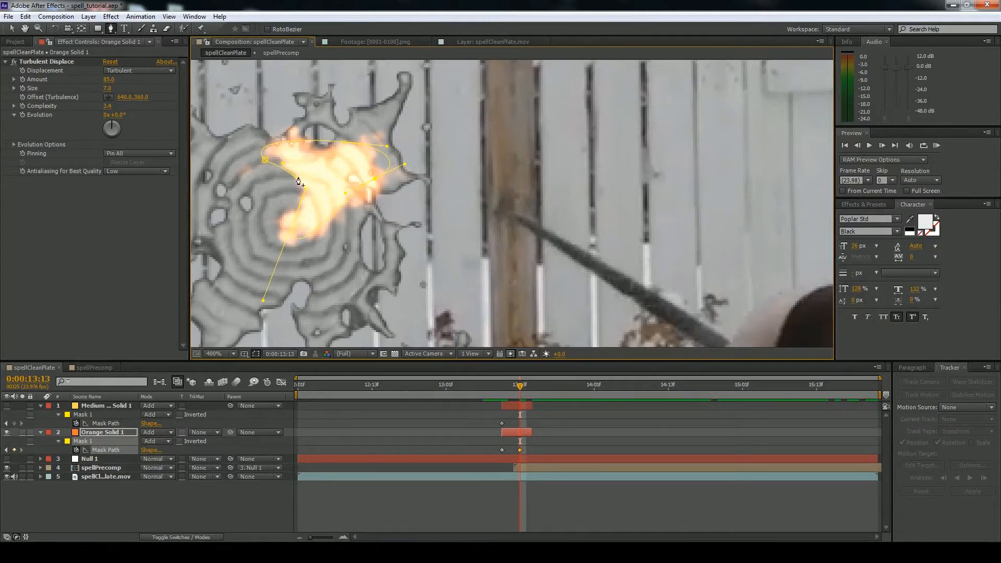
pyautogui.moveTo(306, 189); pyautogui.dragTo(263, 202)
pyautogui.moveTo(346, 147); pyautogui.dragTo(283, 197)
pyautogui.moveTo(375, 179); pyautogui.dragTo(278, 205)
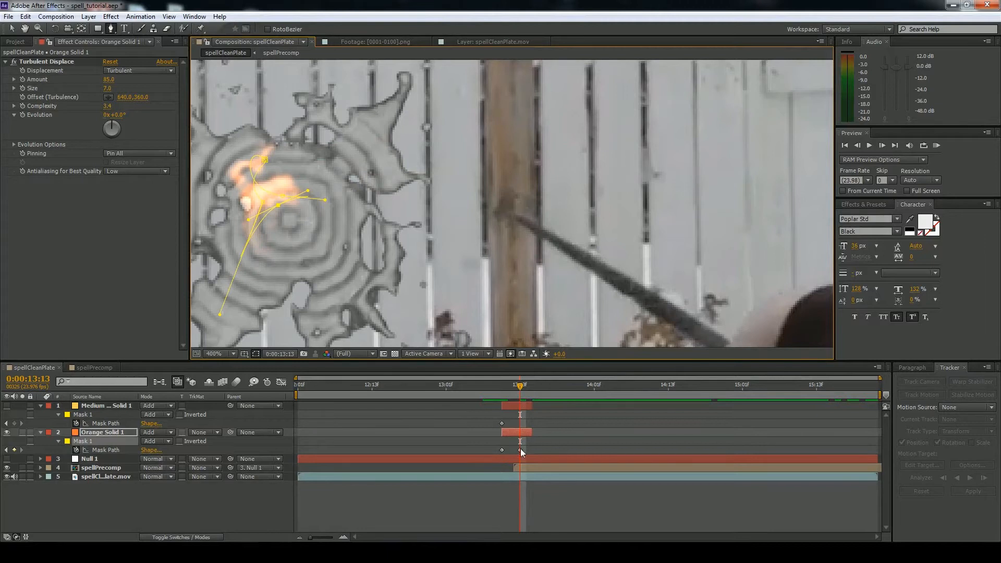
# Show the lighter solid again and move its whole mask from the wand tip onto the ripple at 0:00:13:13.
pyautogui.moveTo(519, 387); pyautogui.dragTo(502, 412)
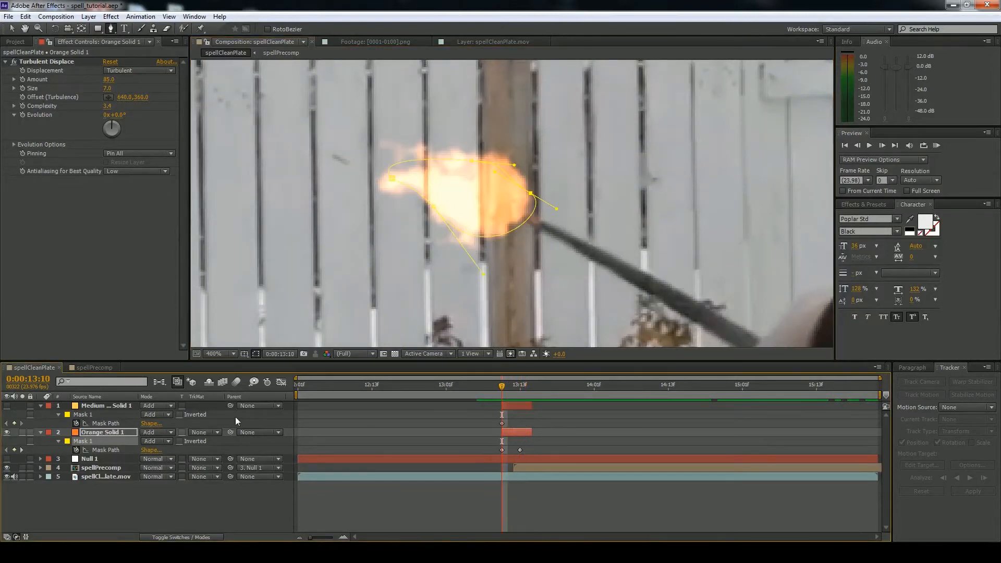
pyautogui.click(7, 406)
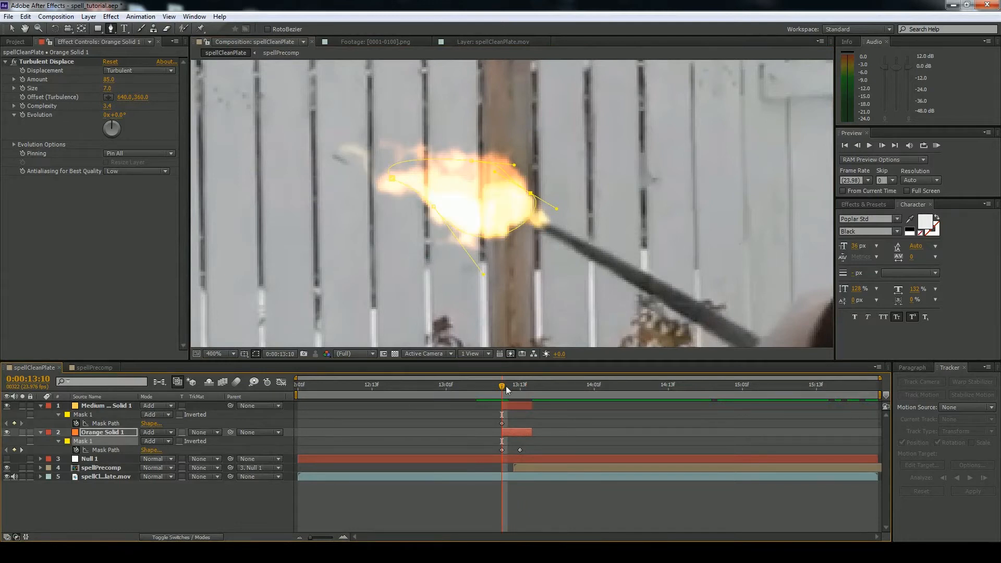
pyautogui.moveTo(503, 388); pyautogui.dragTo(520, 387)
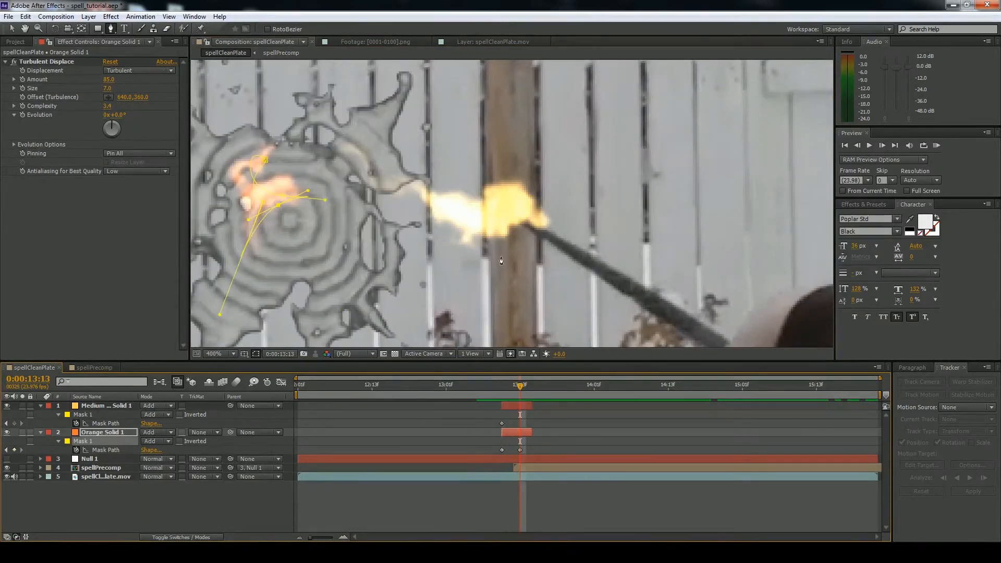
pyautogui.click(104, 423)
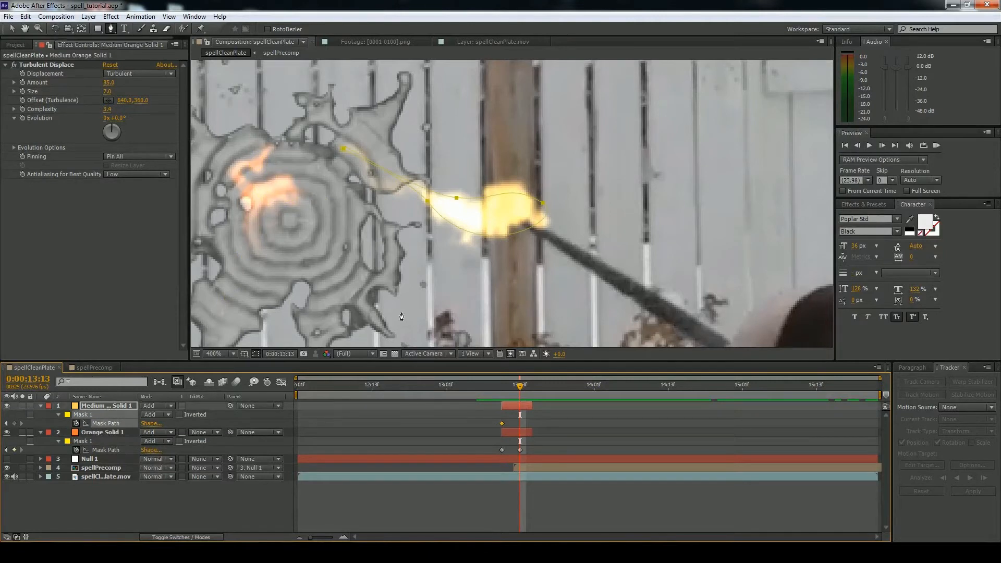
pyautogui.moveTo(418, 191); pyautogui.dragTo(278, 188)
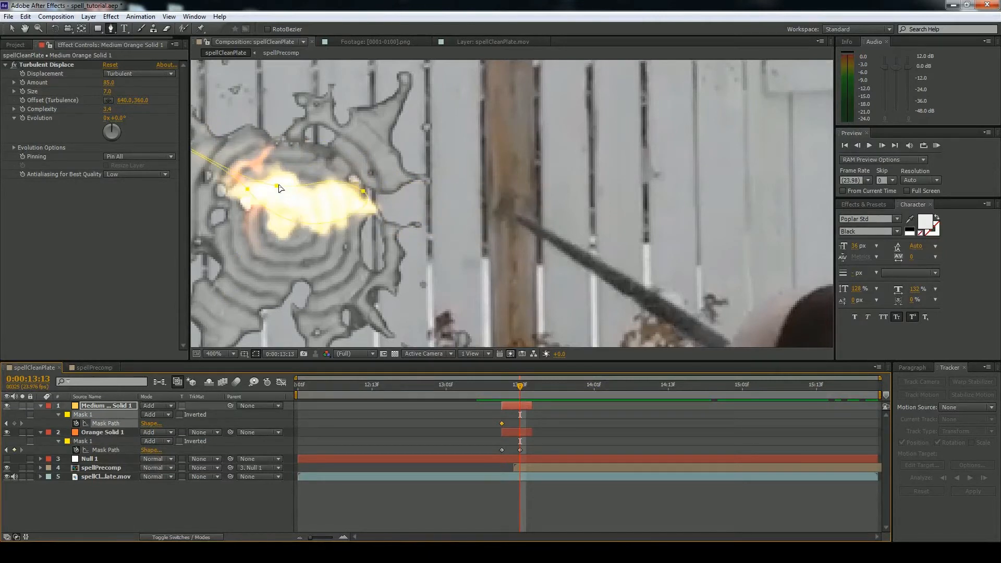
pyautogui.press('v')
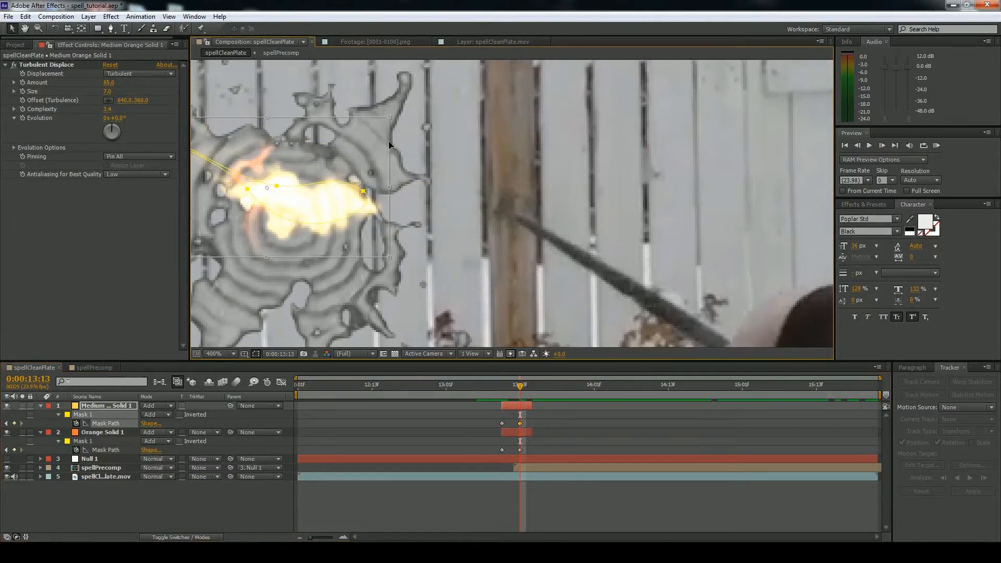
# Shrink the lighter solid's mask and adjust its points and position so it sits over the darker flame near the ripple's center.
pyautogui.moveTo(391, 119); pyautogui.dragTo(225, 144)
pyautogui.moveTo(255, 177); pyautogui.dragTo(376, 198)
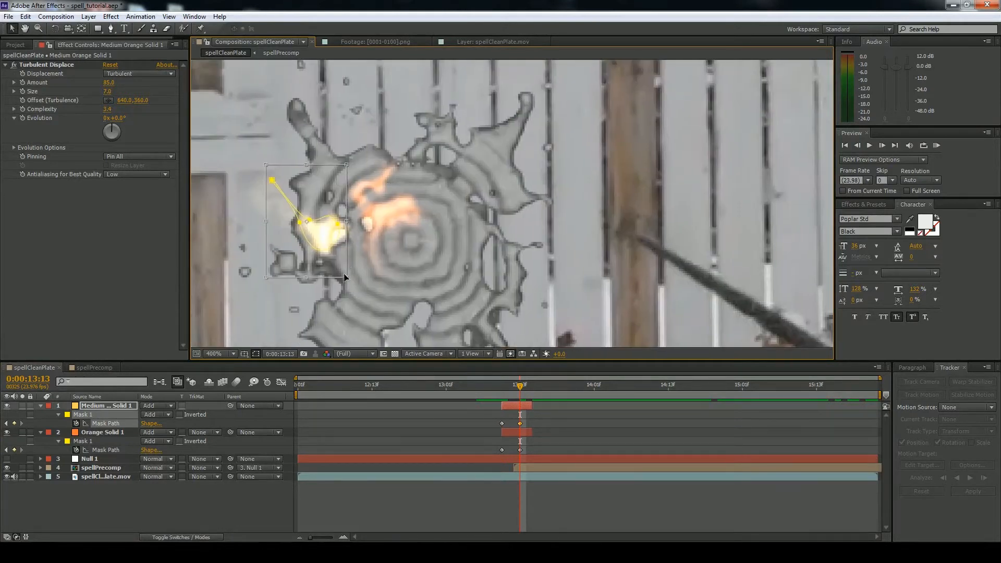
pyautogui.press('Return')
pyautogui.doubleClick(338, 228)
pyautogui.moveTo(338, 228); pyautogui.dragTo(405, 210)
pyautogui.moveTo(413, 147); pyautogui.dragTo(366, 199)
pyautogui.moveTo(356, 241); pyautogui.dragTo(411, 237)
pyautogui.doubleClick(459, 235)
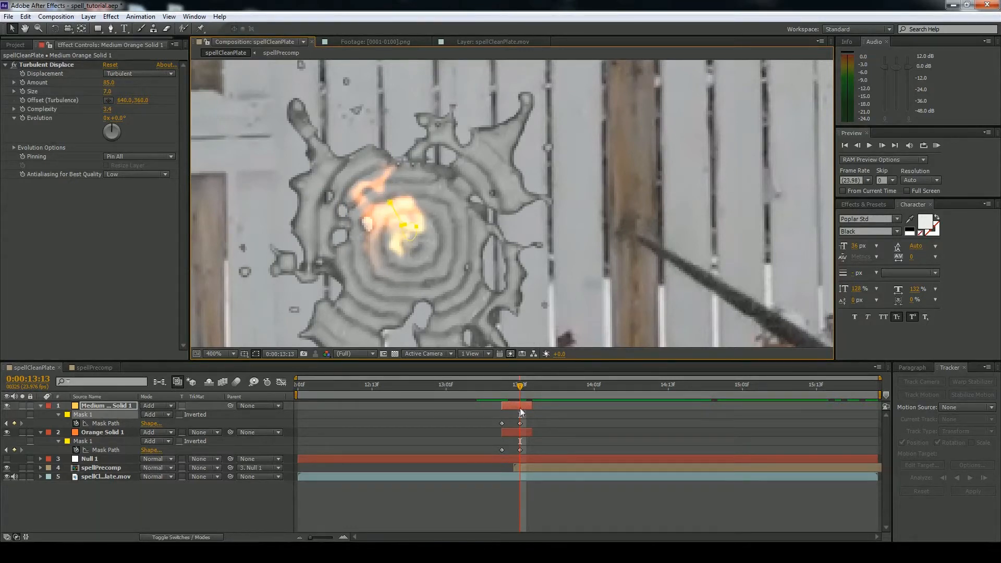
# Keyframe both orange solids' opacity from 100% at 0:00:13:10 to 0% at 0:00:13:14.
pyautogui.moveTo(520, 387)
pyautogui.mouseDown()
pyautogui.moveTo(496, 390)
pyautogui.moveTo(521, 393)
pyautogui.mouseUp()
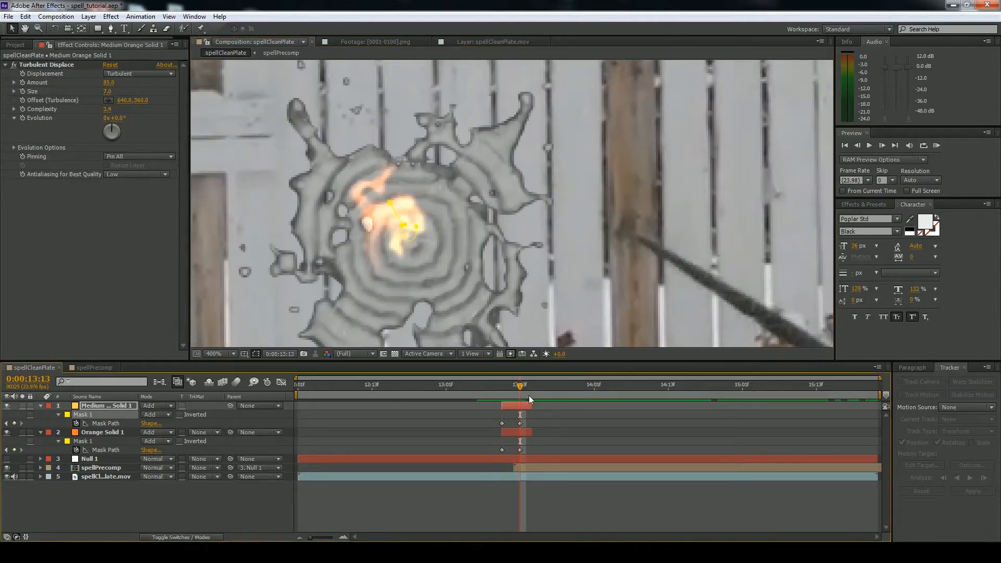
pyautogui.keyDown('ctrl'); pyautogui.click(97, 432); pyautogui.keyUp('ctrl')
pyautogui.press('t')
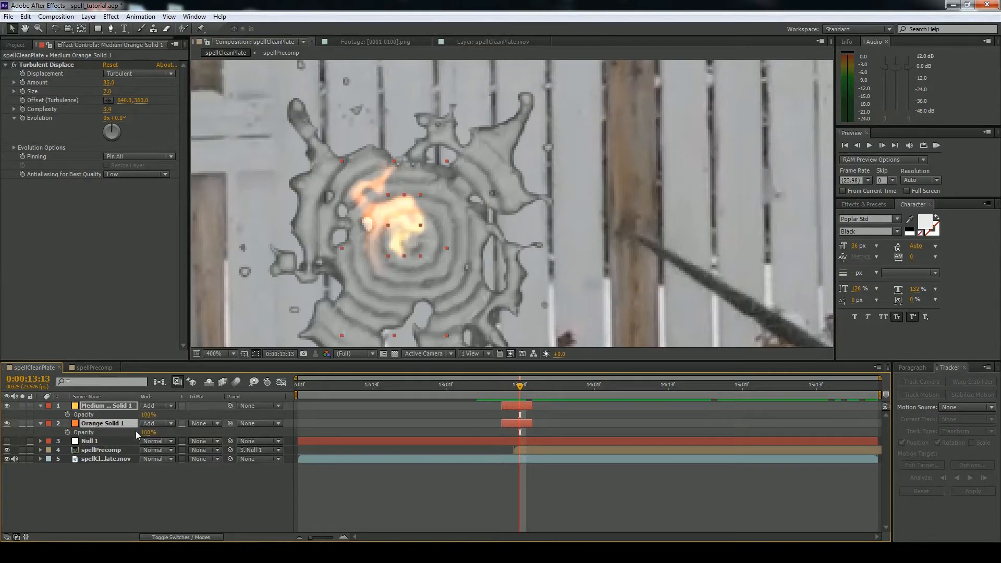
pyautogui.moveTo(526, 396); pyautogui.dragTo(502, 394)
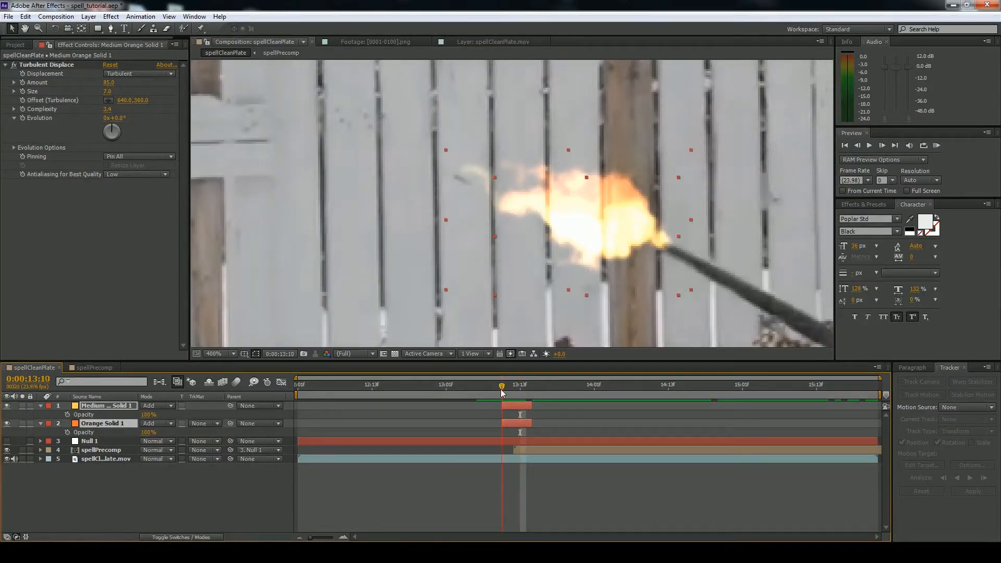
pyautogui.click(67, 415)
pyautogui.click(67, 432)
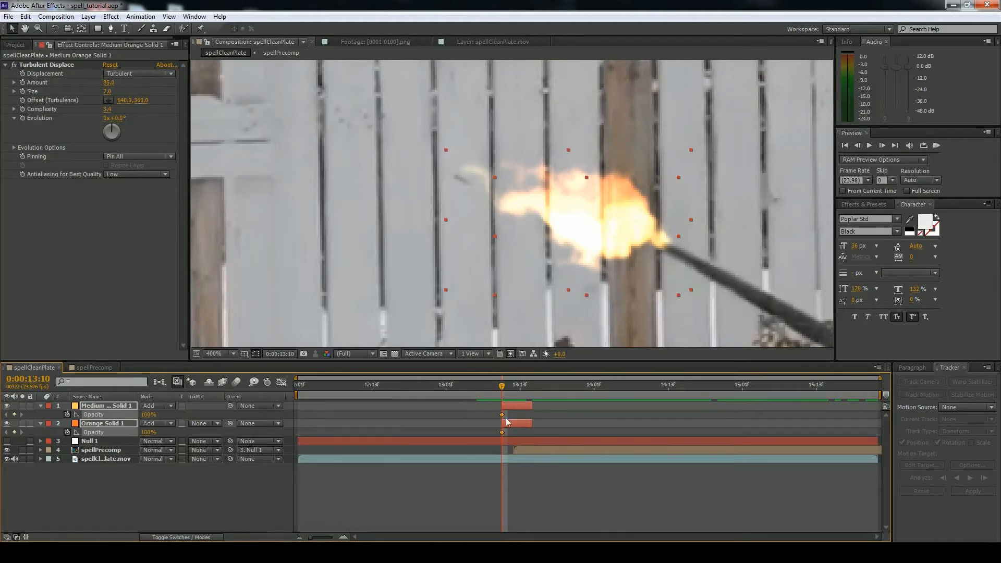
pyautogui.moveTo(503, 387); pyautogui.dragTo(528, 390)
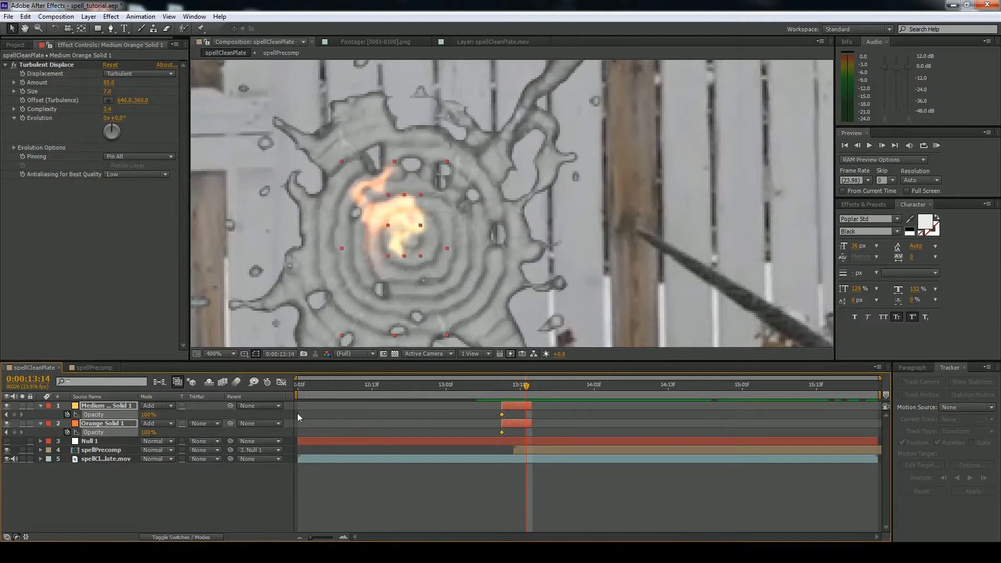
pyautogui.moveTo(149, 415); pyautogui.dragTo(67, 415)
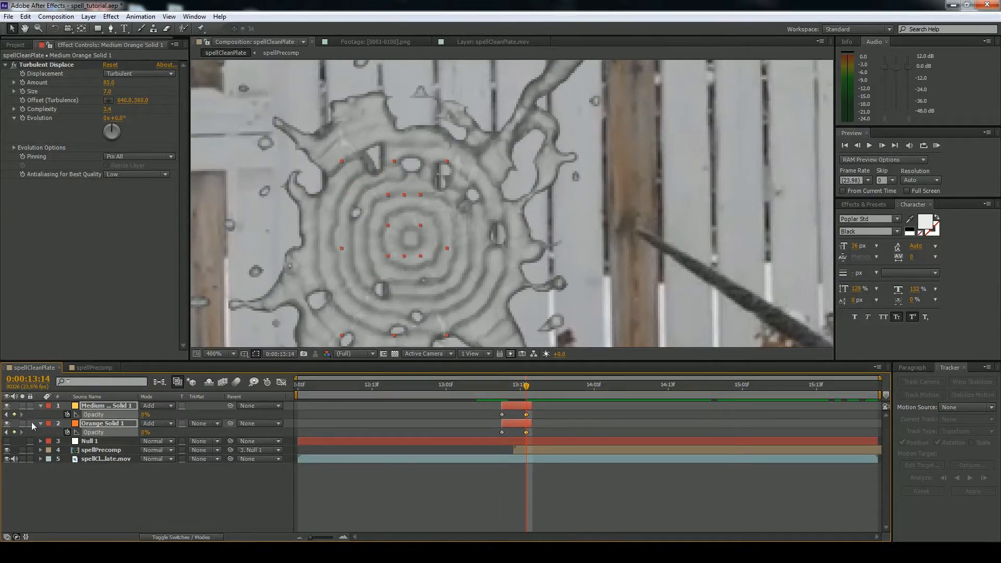
# Play back the shot from 0:00:13:00 and examine the fading flame up close at 0:00:13:12 and 0:00:13:13.
pyautogui.moveTo(486, 389); pyautogui.dragTo(440, 391)
pyautogui.scroll(-4, 496, 277)
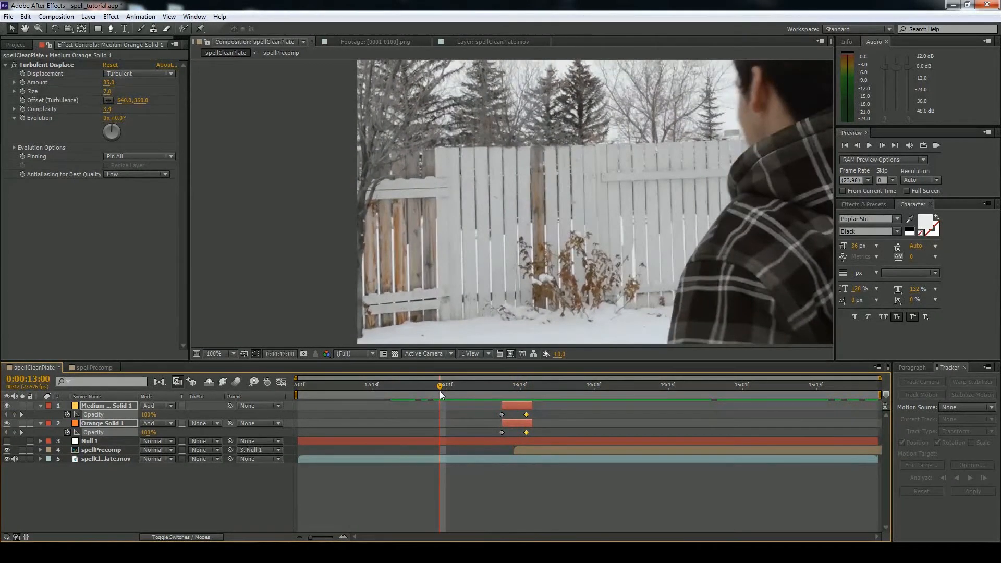
pyautogui.press('space')
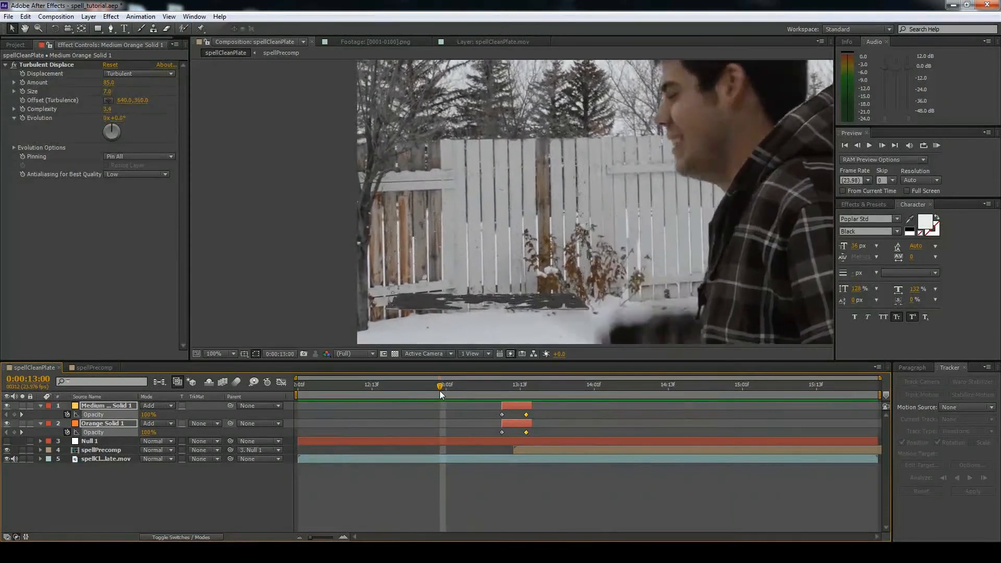
pyautogui.press('space')
pyautogui.moveTo(440, 390); pyautogui.dragTo(514, 395)
pyautogui.scroll(1, 496, 216)
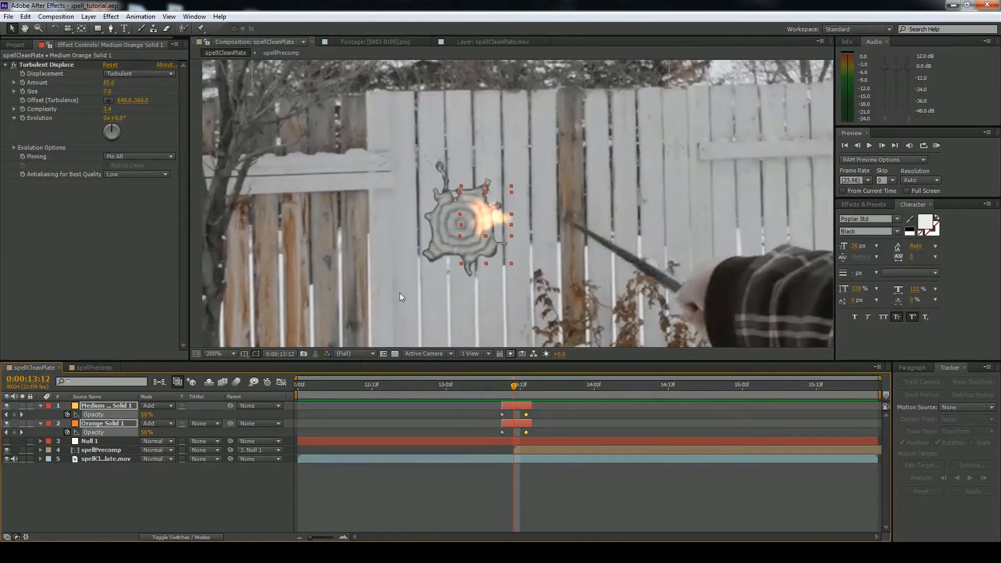
pyautogui.press('pagedown')
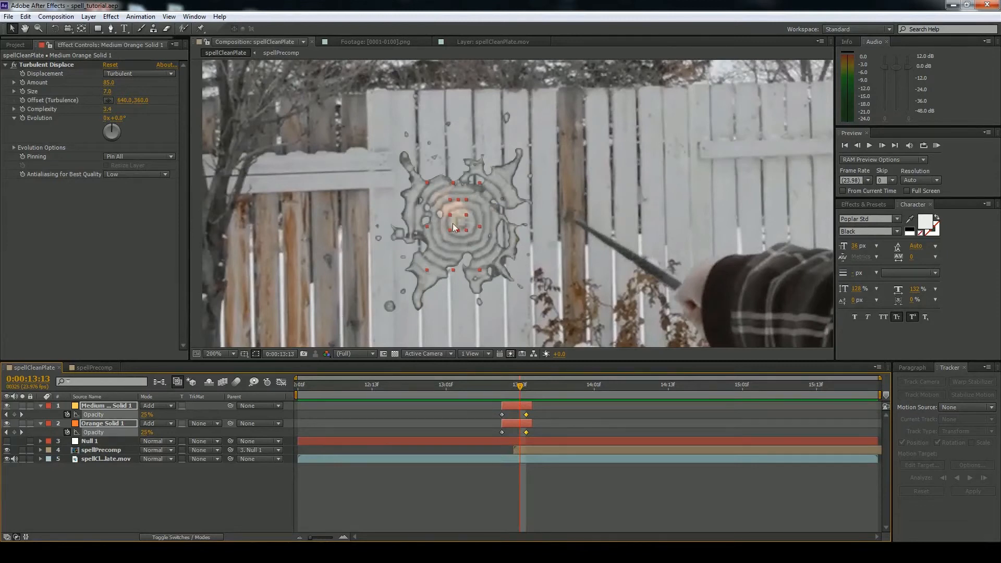
# Hide both orange flame solids and collapse their properties in the layer list.
pyautogui.moveTo(7, 405); pyautogui.dragTo(8, 425)
pyautogui.click(41, 407)
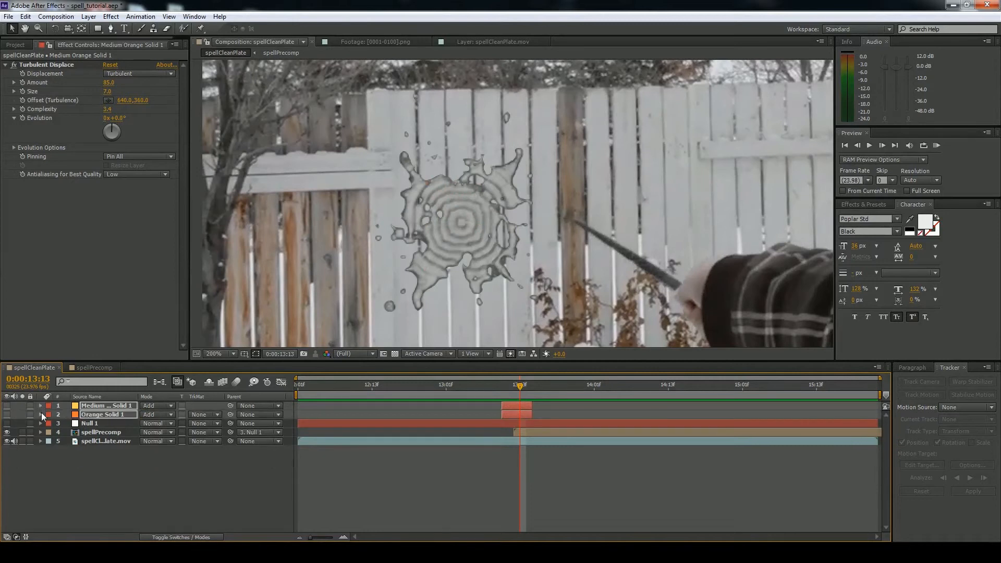
pyautogui.click(42, 407)
pyautogui.click(42, 410)
# Duplicate the spellPrecomp layer and hide the upper copy.
pyautogui.click(90, 424)
pyautogui.click(94, 432)
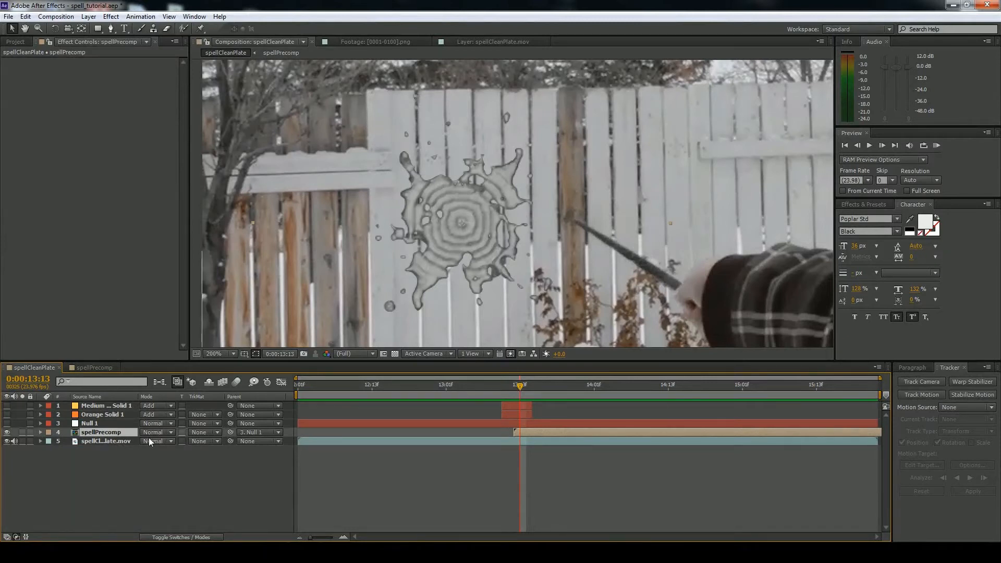
pyautogui.hotkey('ctrl', 'd')
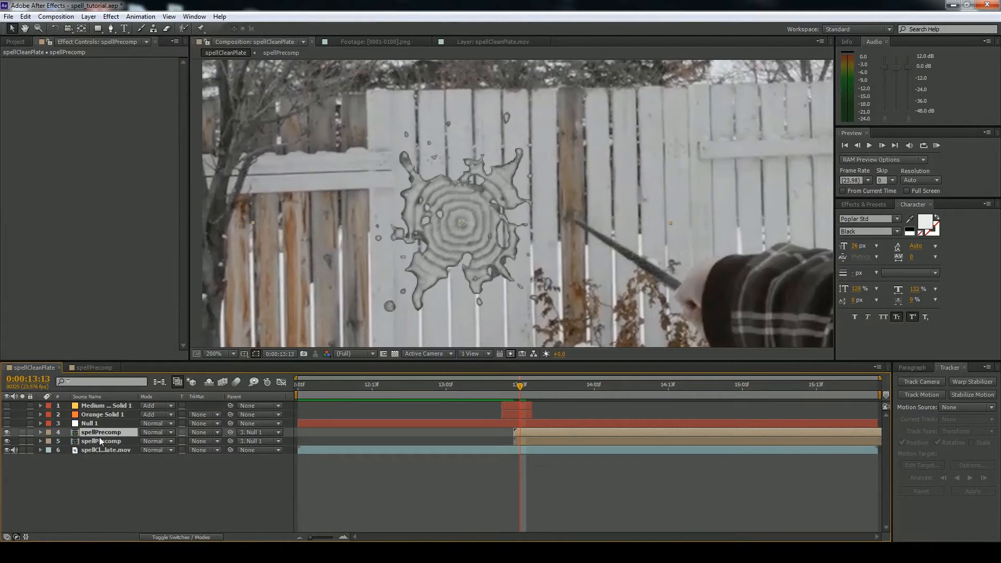
pyautogui.click(99, 438)
pyautogui.click(7, 432)
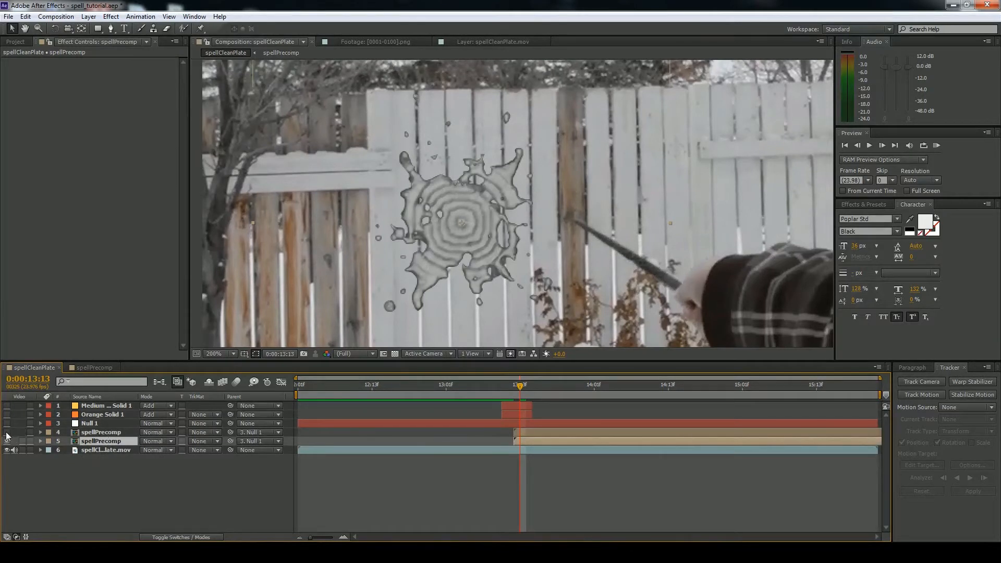
# Add an adjustment layer directly above the spellCleanPlate.mov footage and keep the lower spellPrecomp copy visible.
pyautogui.click(111, 450)
pyautogui.rightClick(151, 469)
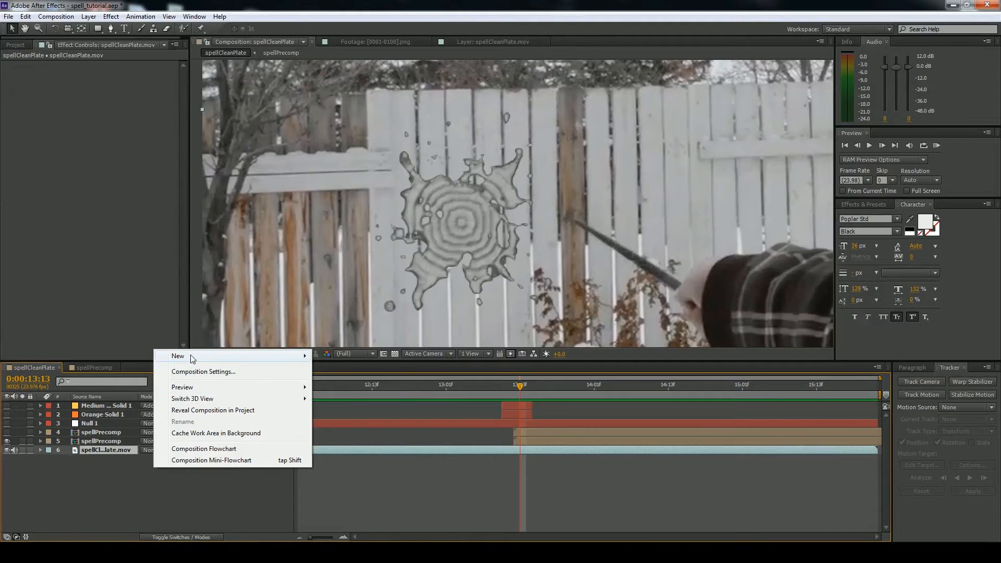
pyautogui.moveTo(191, 356)
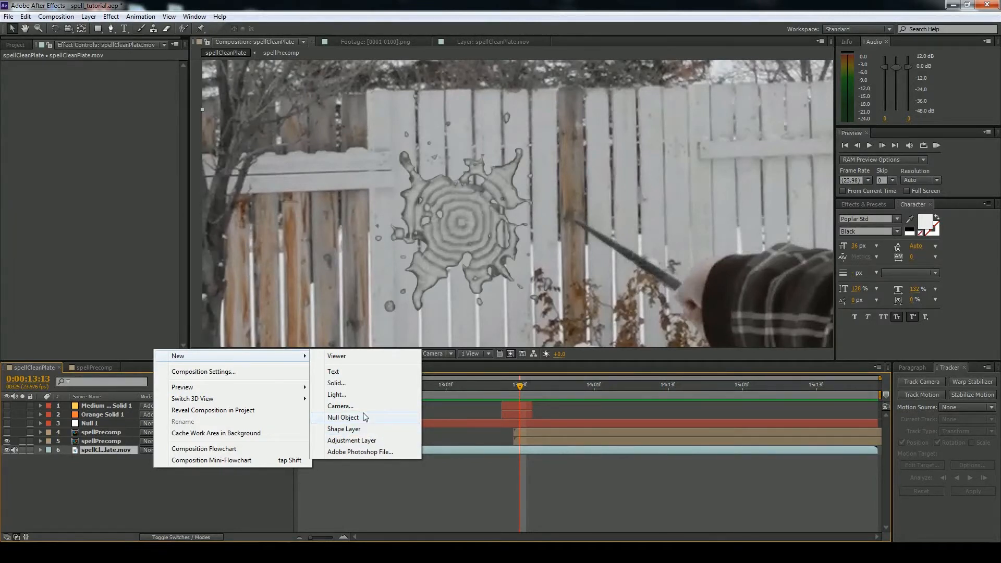
pyautogui.click(358, 441)
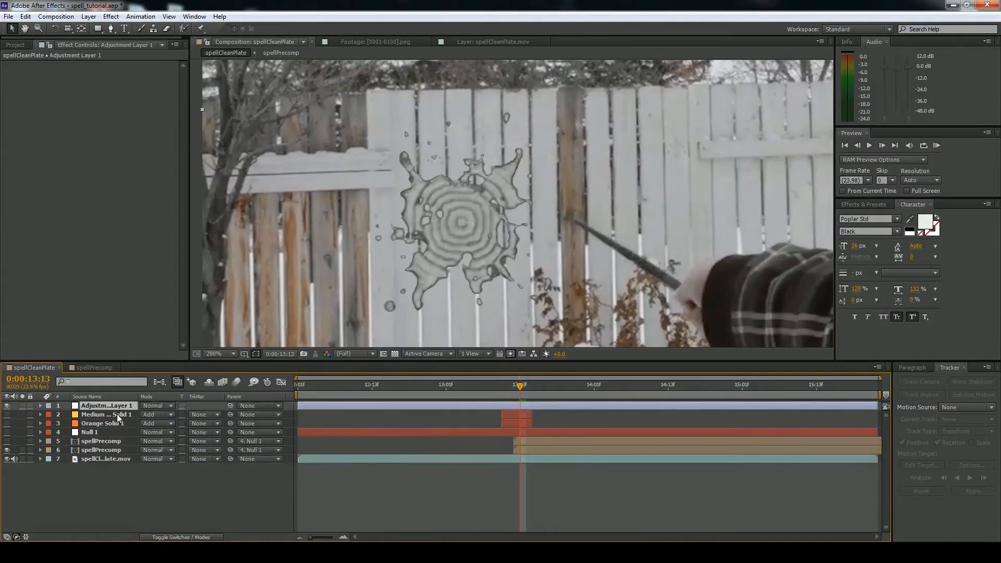
pyautogui.moveTo(116, 406); pyautogui.dragTo(118, 459)
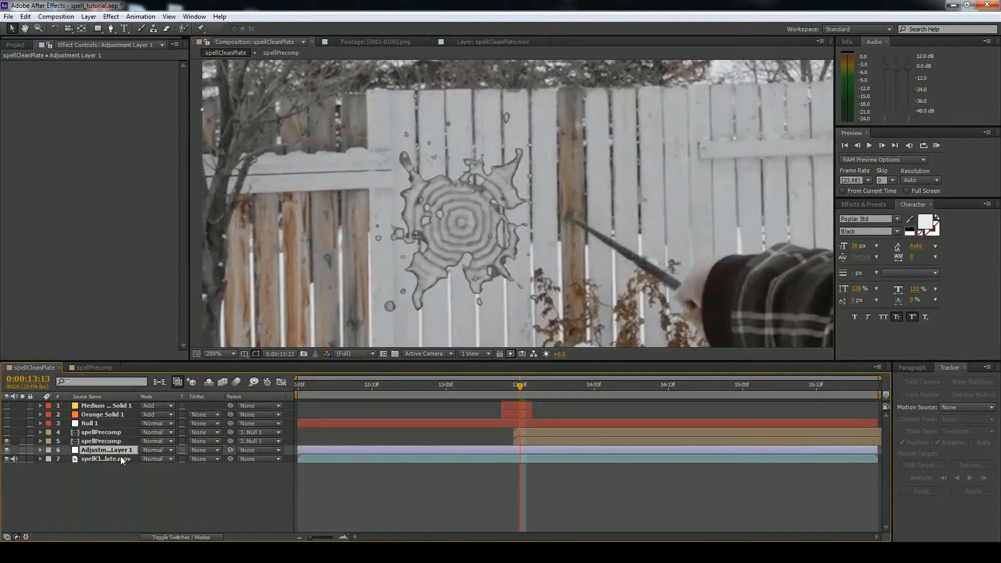
pyautogui.press(',')
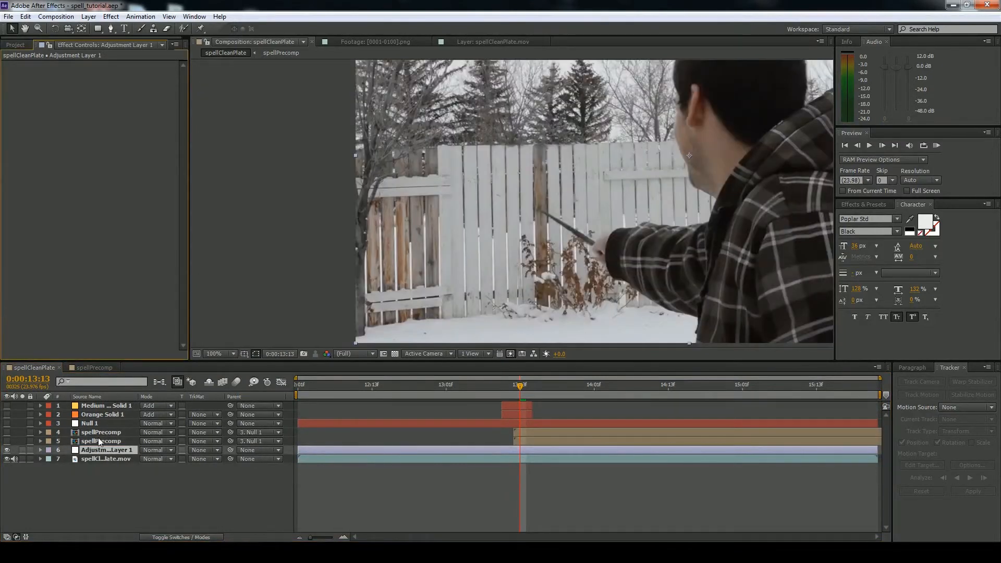
pyautogui.click(85, 442)
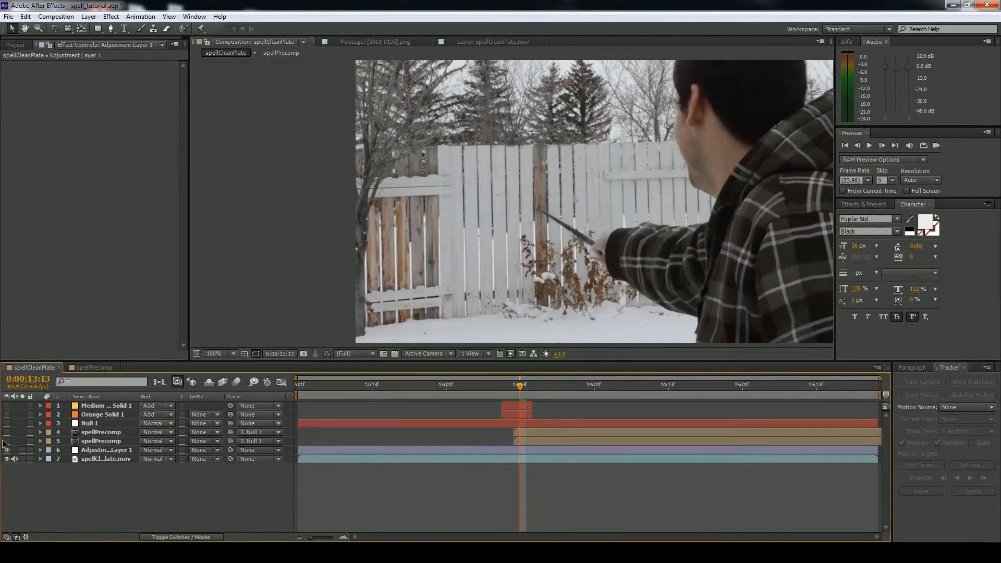
pyautogui.click(6, 441)
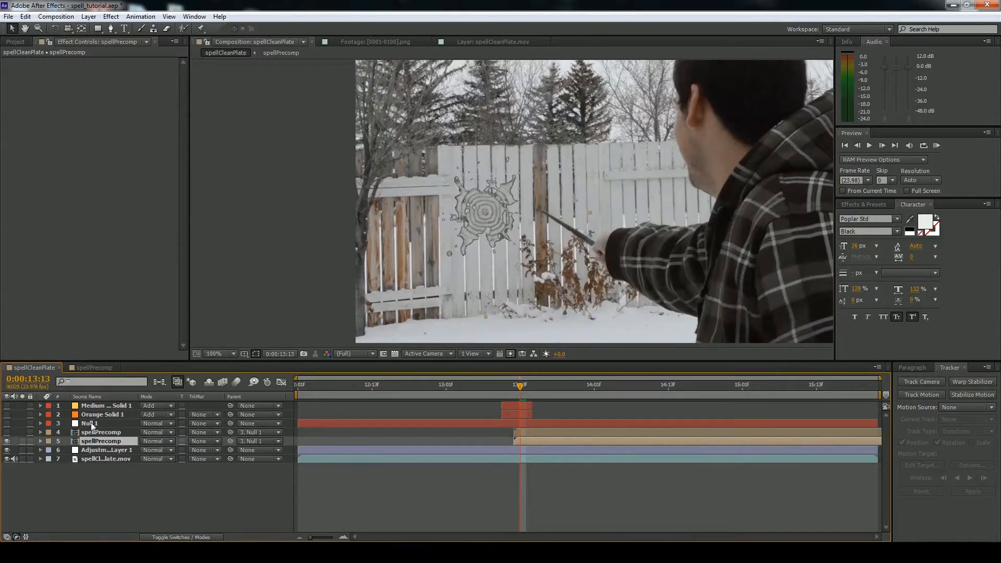
# Duplicate Null 1, place the copy directly above the lower spellPrecomp, and parent that precomp to the copied null.
pyautogui.click(90, 423)
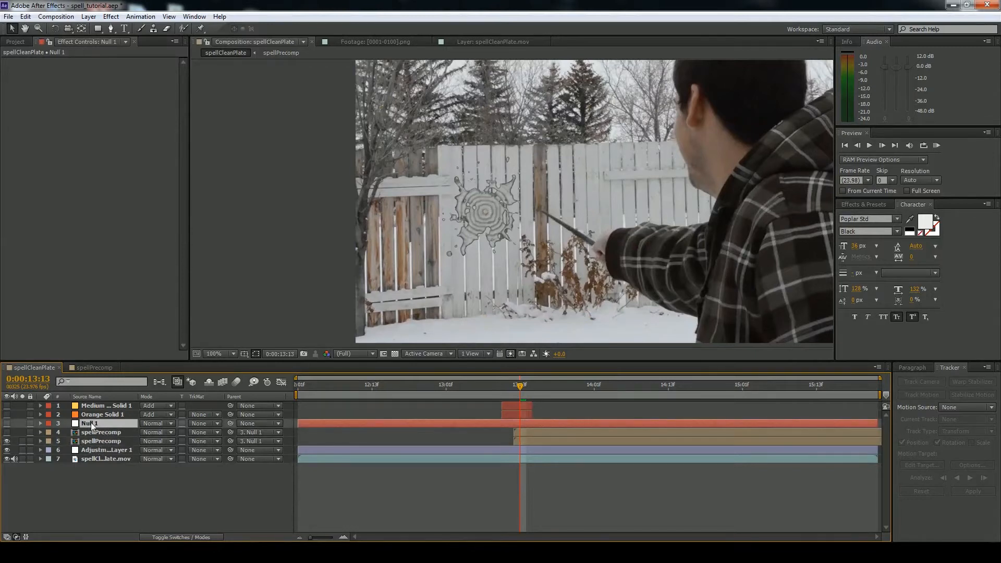
pyautogui.hotkey('ctrl', 'd')
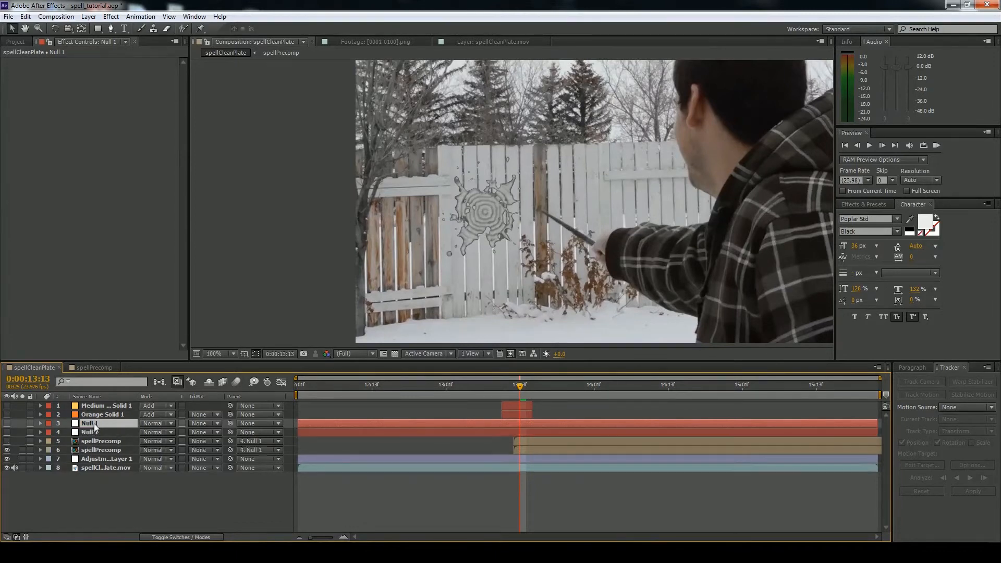
pyautogui.moveTo(108, 427); pyautogui.dragTo(114, 447)
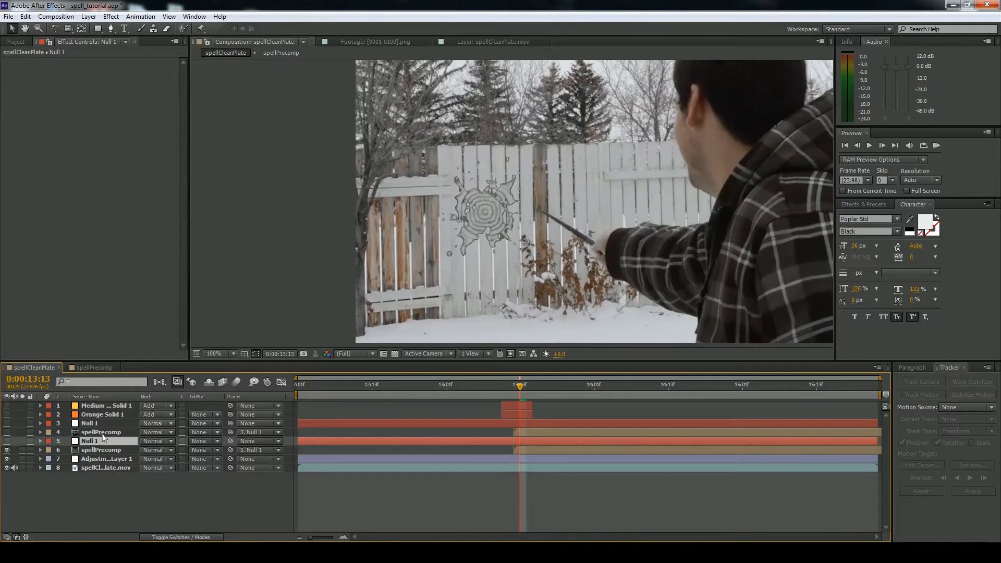
pyautogui.click(114, 450)
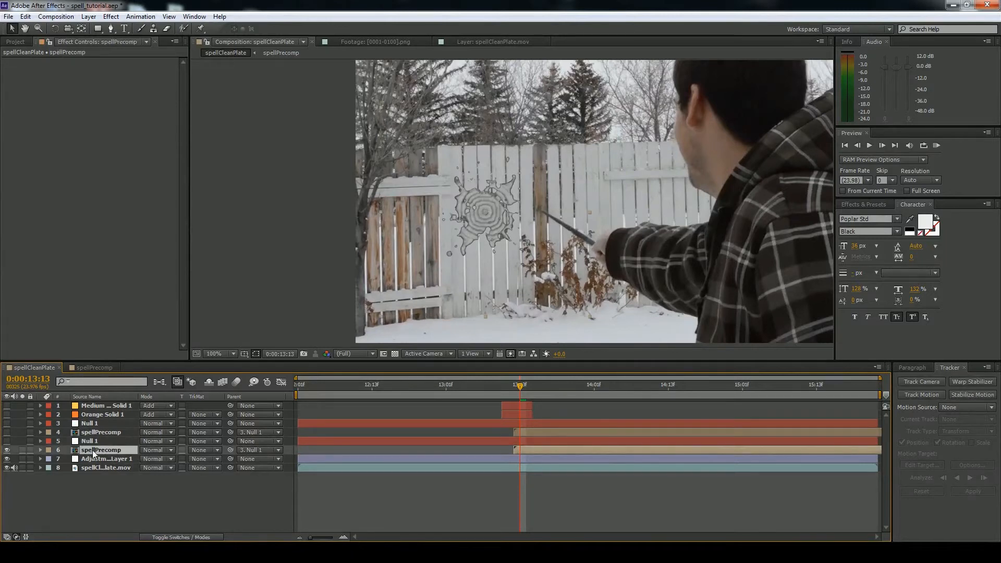
pyautogui.click(254, 451)
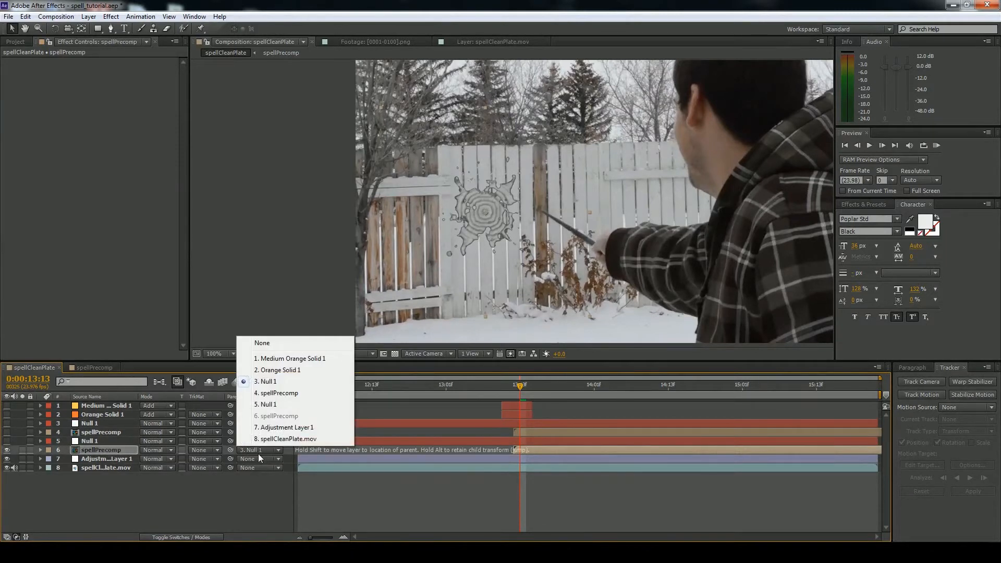
pyautogui.click(269, 404)
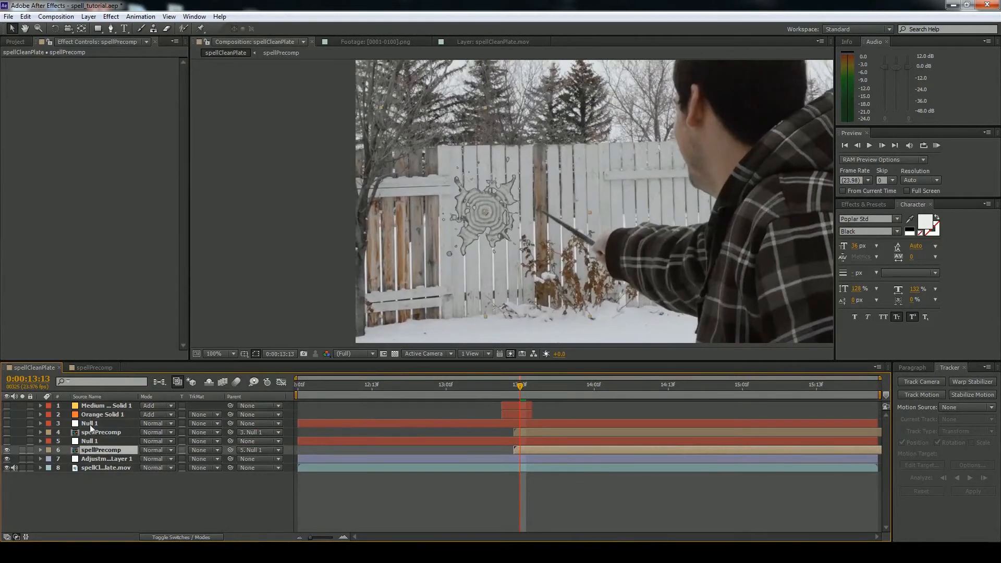
pyautogui.click(41, 441)
pyautogui.click(50, 450)
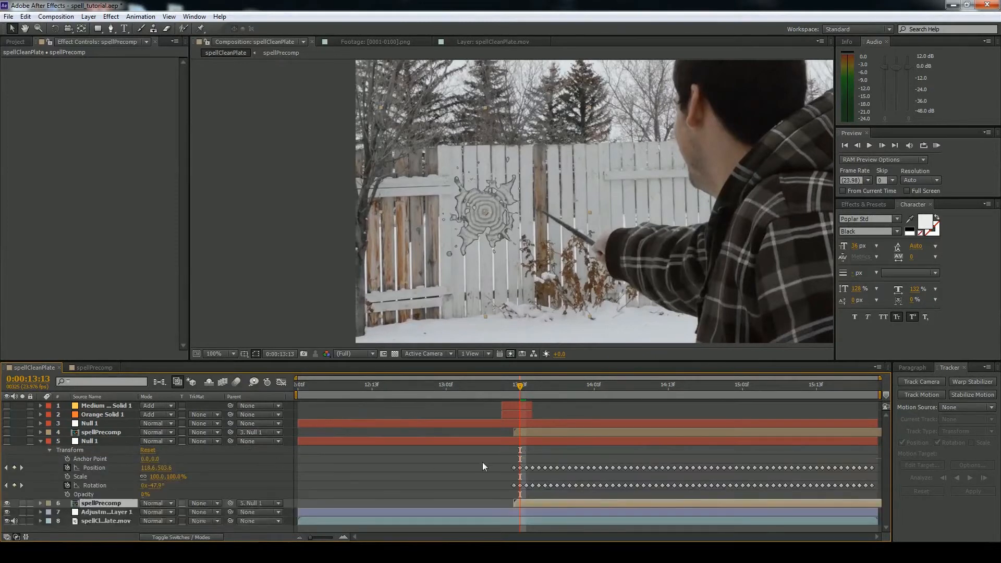
pyautogui.click(40, 441)
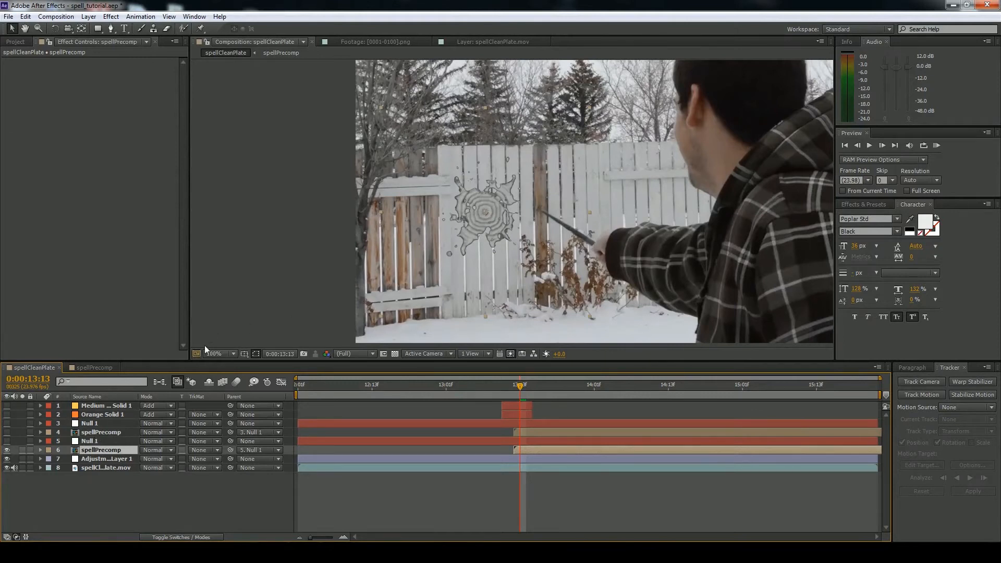
# Pre-compose the lower spellPrecomp together with its copied null and rename the resulting layer Displacement Map.
pyautogui.keyDown('shift'); pyautogui.click(90, 442); pyautogui.keyUp('shift')
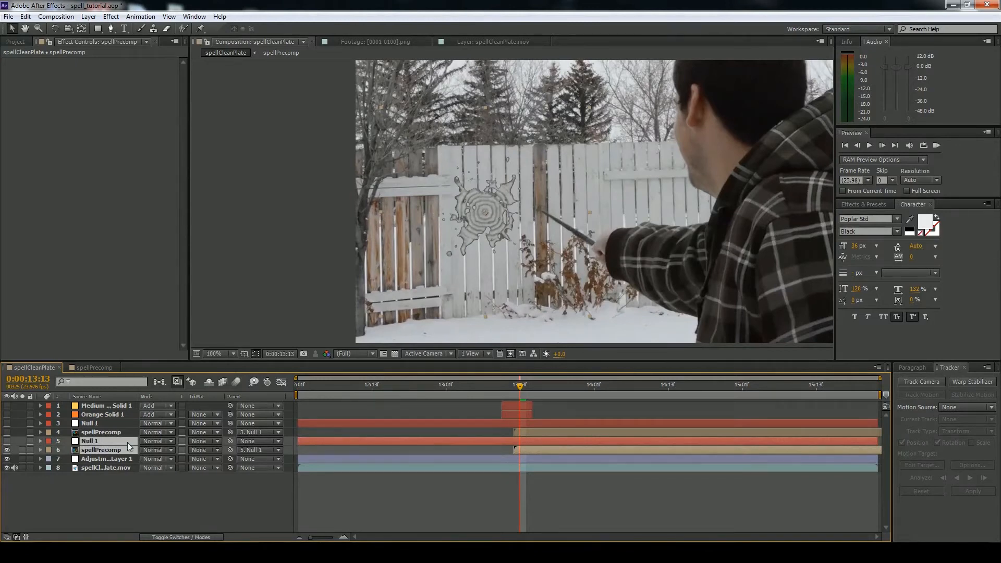
pyautogui.rightClick(98, 449)
pyautogui.click(142, 366)
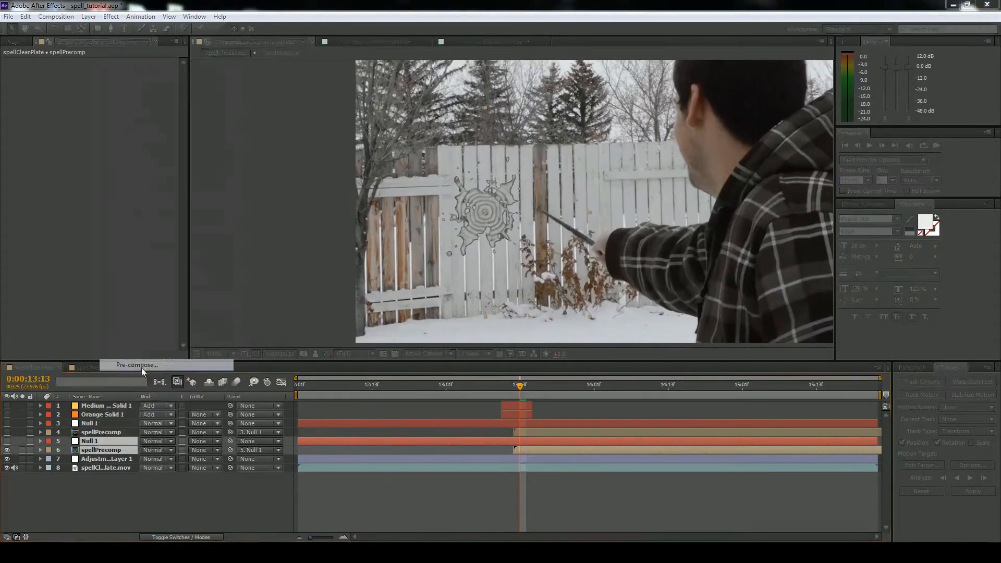
pyautogui.click(517, 328)
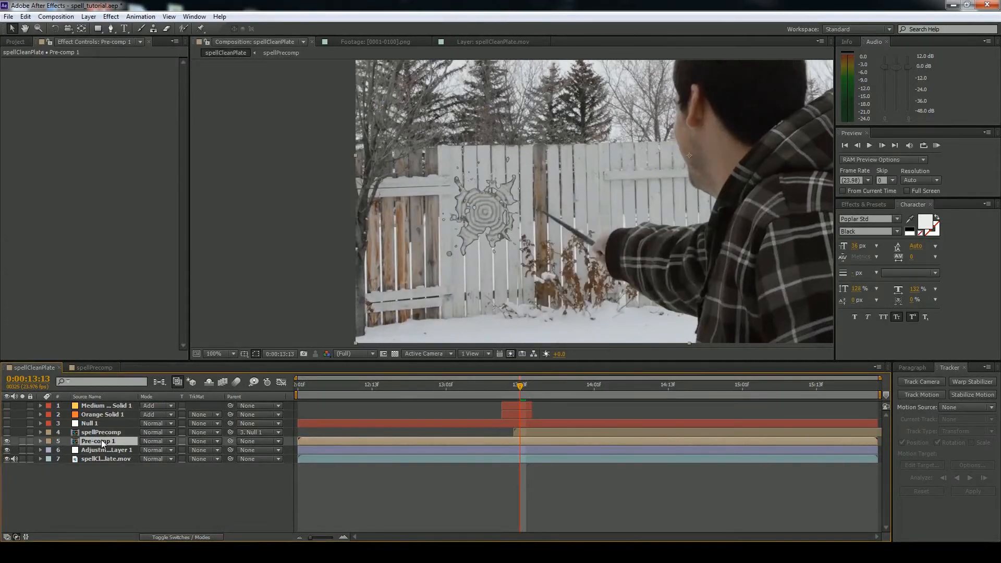
pyautogui.press('Return')
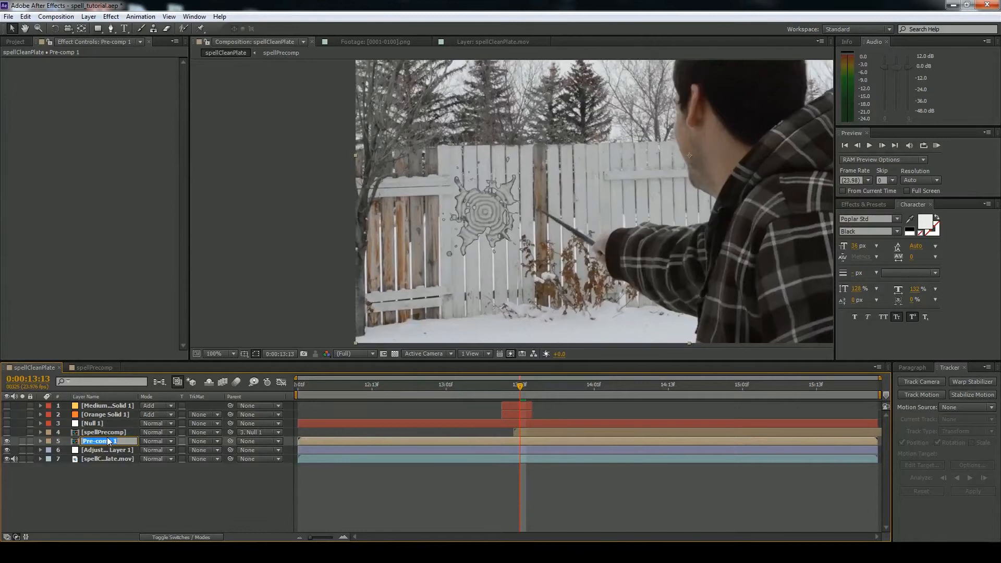
pyautogui.write('Displacement Map')
pyautogui.click(109, 483)
# Apply the Displacement Map effect to the adjustment layer above the spellCleanPlate.mov footage.
pyautogui.click(105, 450)
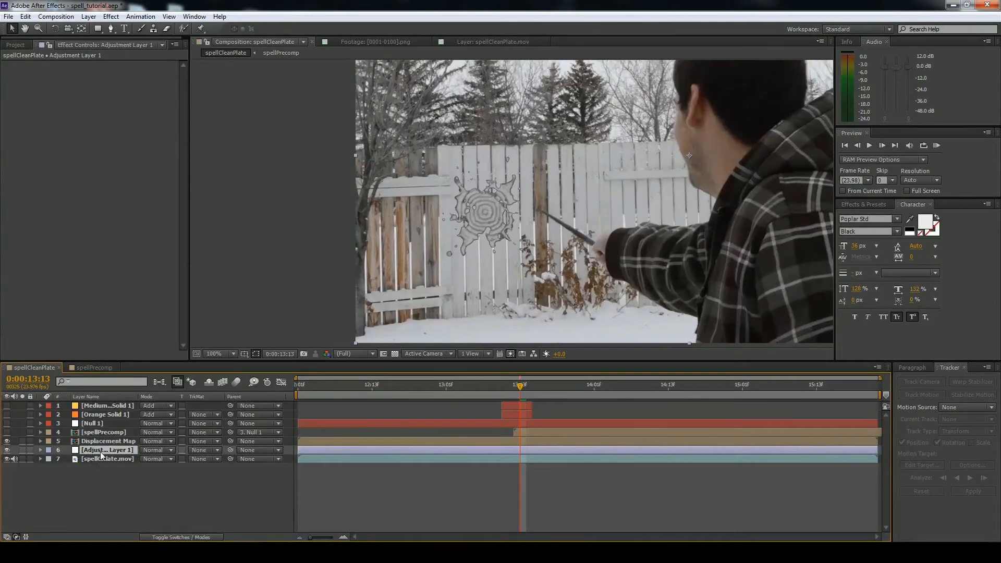
pyautogui.rightClick(90, 252)
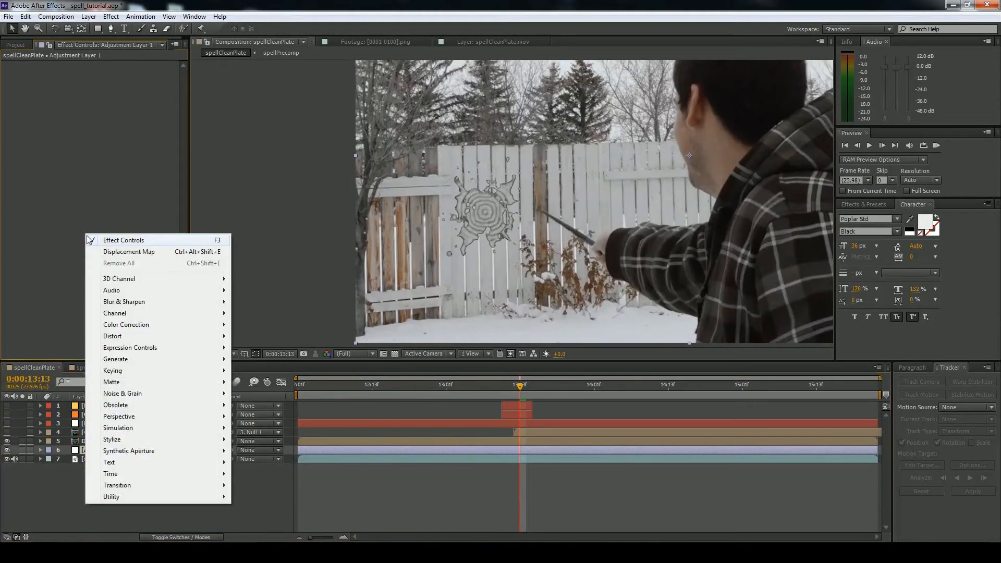
pyautogui.click(113, 253)
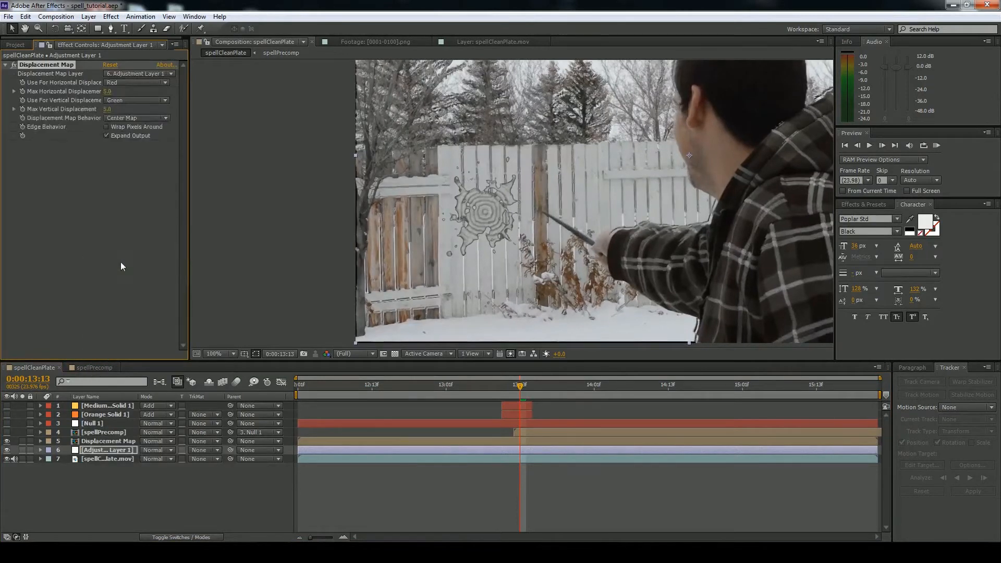
# Use Luminance for both horizontal and vertical displacement and choose the Displacement Map layer as the map source.
pyautogui.click(119, 81)
pyautogui.click(142, 136)
pyautogui.click(137, 105)
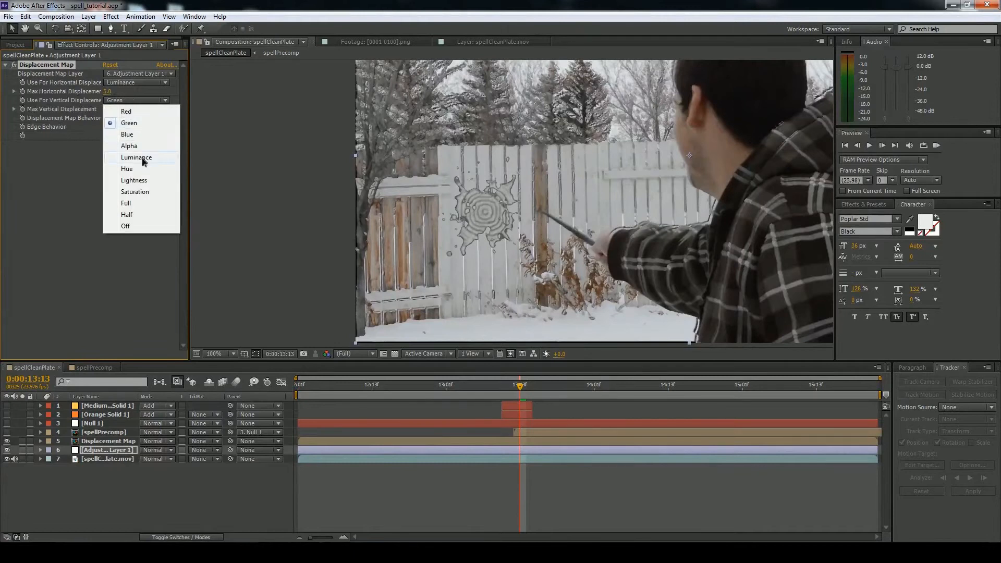
pyautogui.click(145, 159)
pyautogui.click(127, 73)
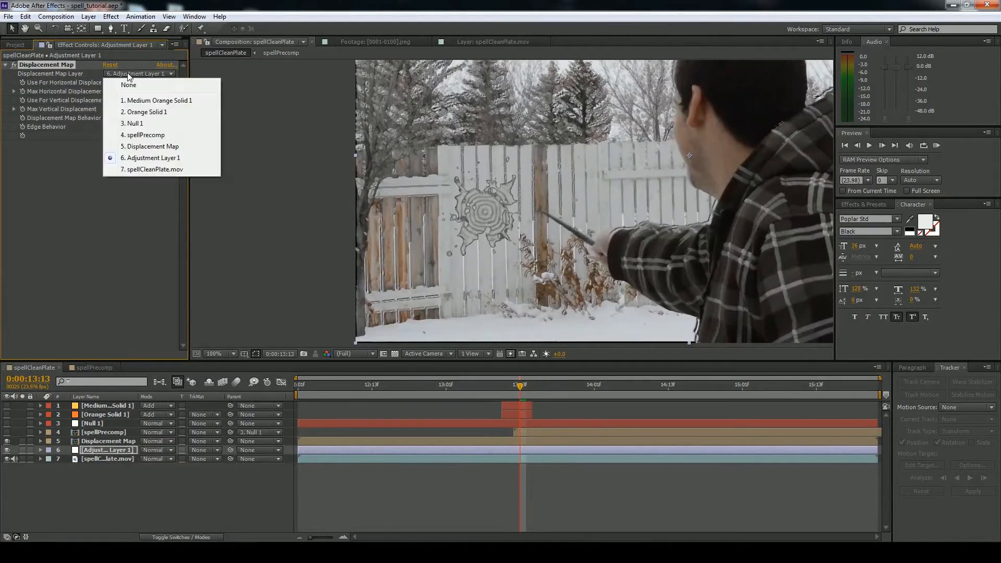
pyautogui.click(152, 148)
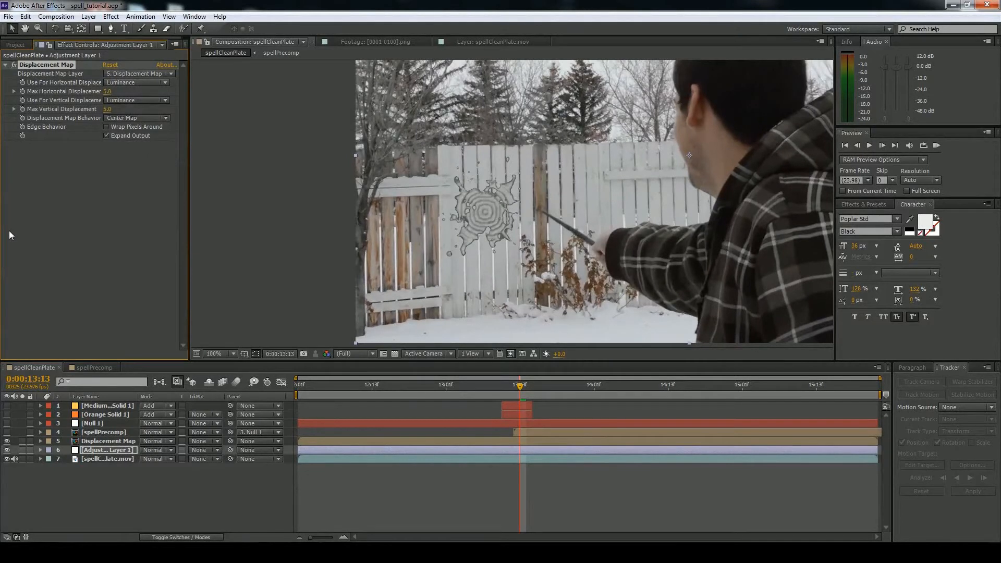
# Hide the Displacement Map layer and raise the adjustment layer's maximum displacement to 11 horizontal and 29 vertical.
pyautogui.click(6, 441)
pyautogui.scroll(1, 496, 242)
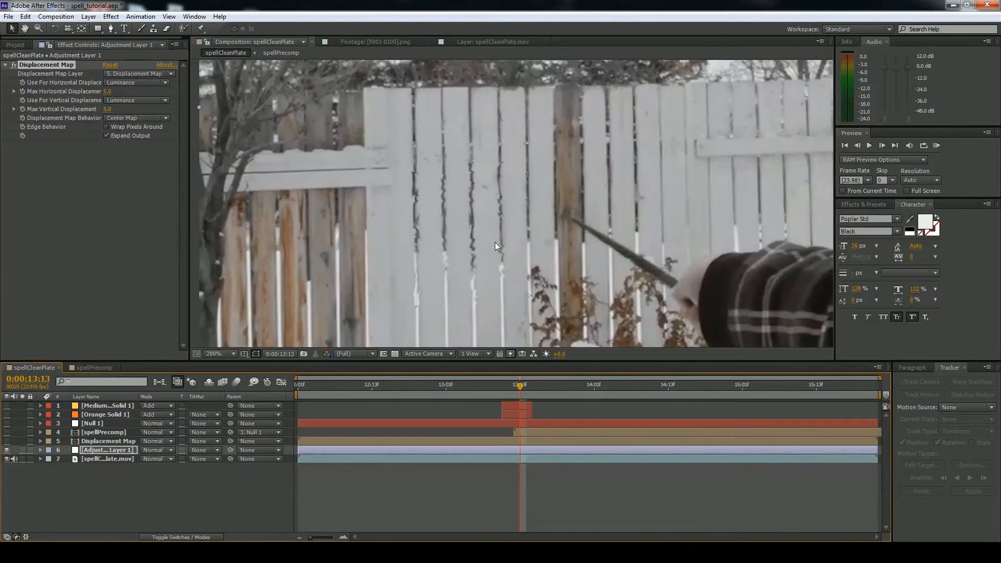
pyautogui.moveTo(106, 92); pyautogui.dragTo(127, 114)
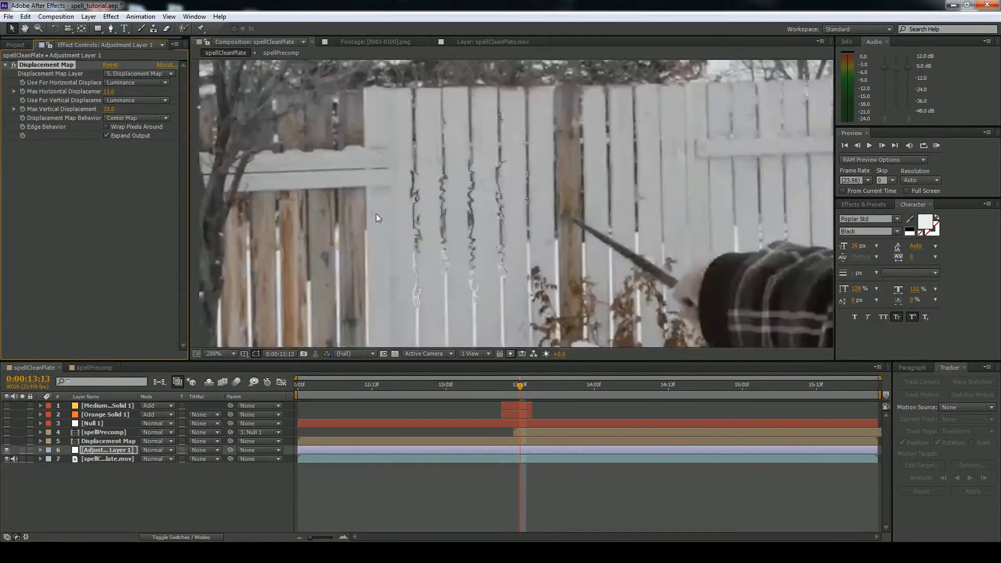
pyautogui.click(520, 396)
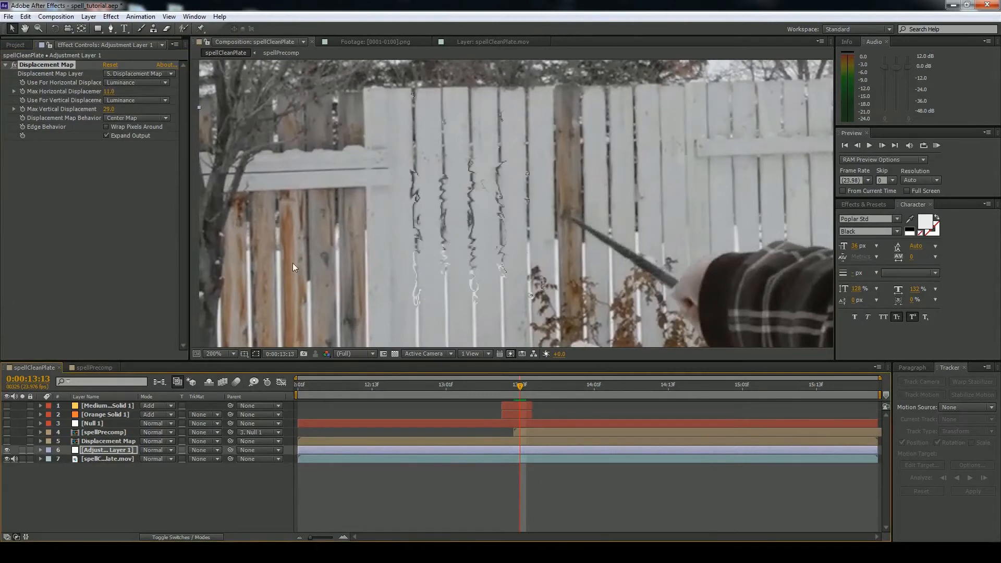
# Open the Displacement Map precomp and apply Fast Blur to its spellPrecomp layer.
pyautogui.click(98, 443)
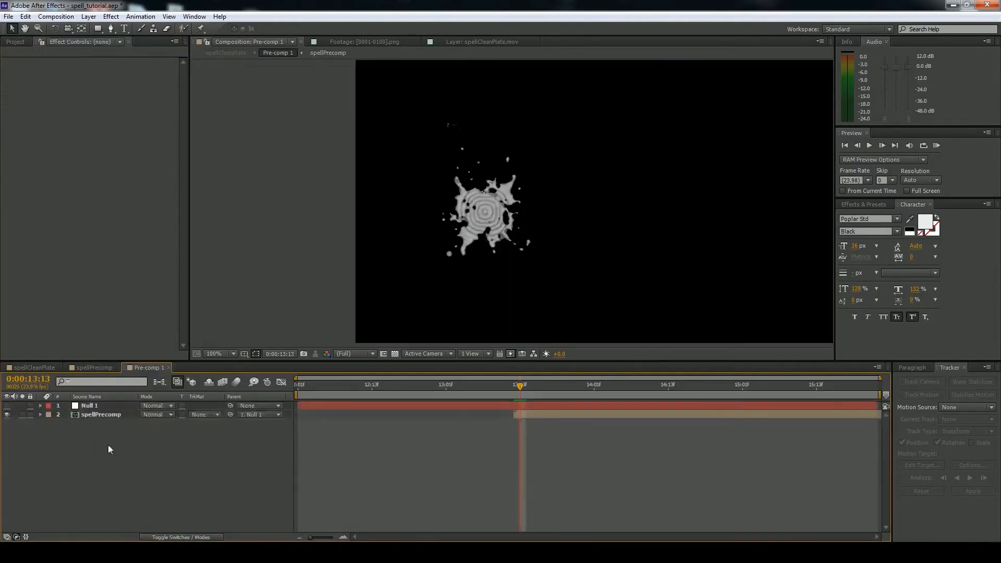
pyautogui.click(114, 416)
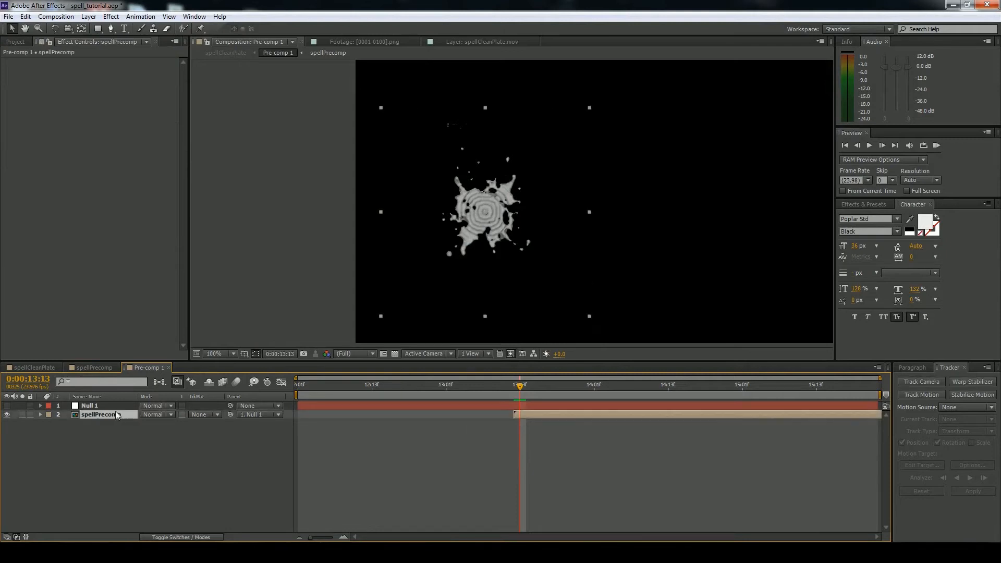
pyautogui.rightClick(124, 205)
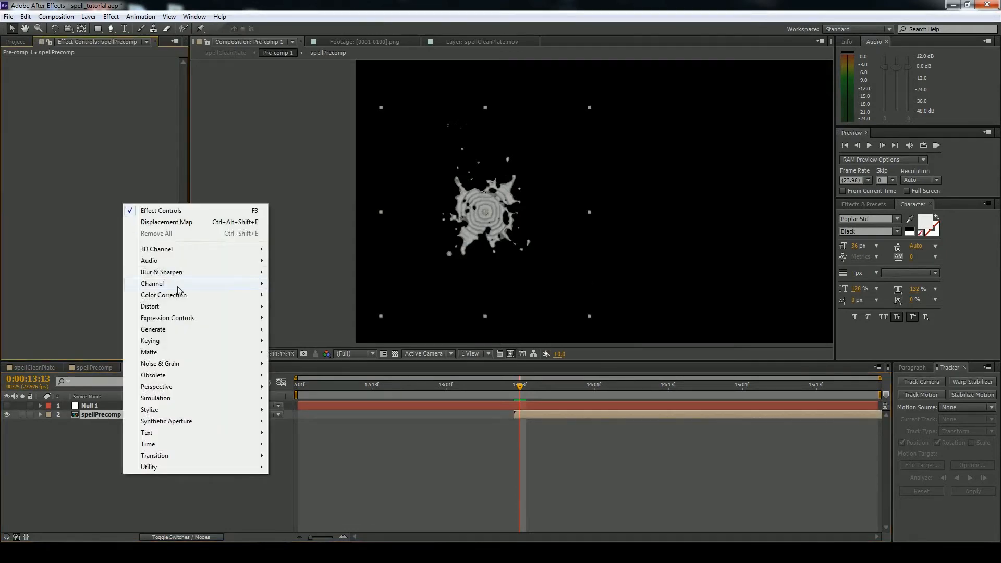
pyautogui.moveTo(173, 277)
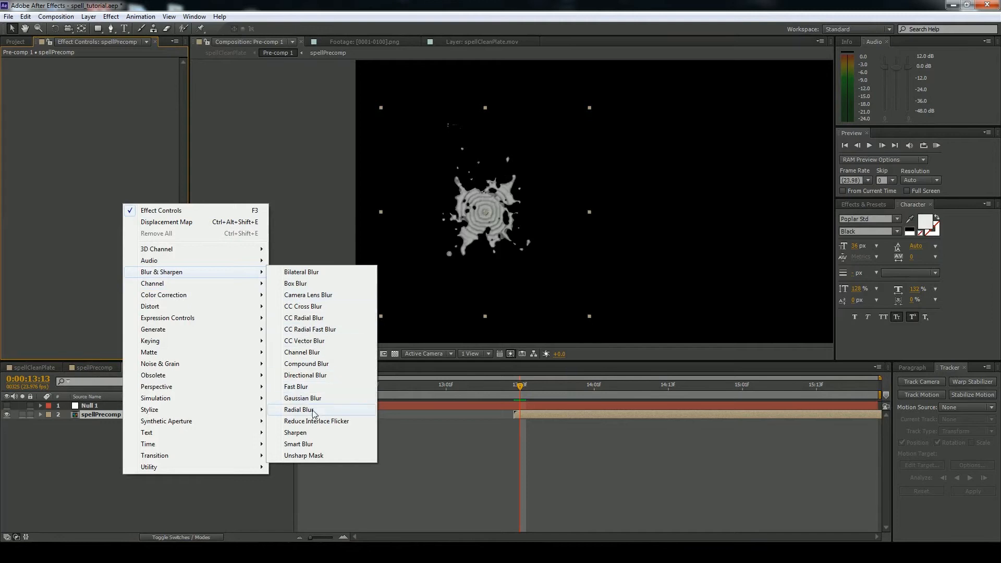
pyautogui.click(308, 386)
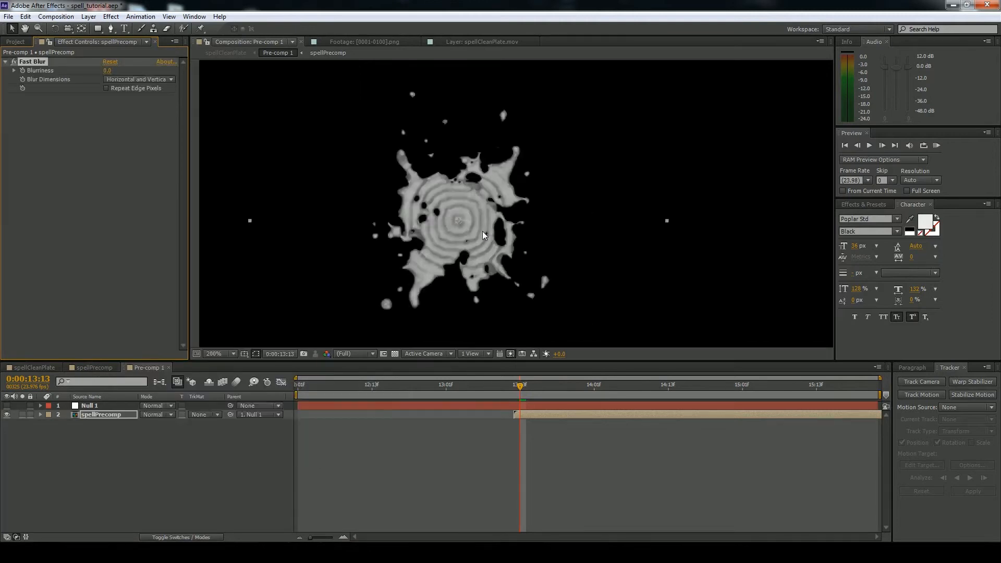
# Enable Repeat Edge Pixels on the Fast Blur and set its Blurriness to about 30.
pyautogui.click(107, 88)
pyautogui.write('5')
pyautogui.press('Return')
pyautogui.moveTo(110, 71); pyautogui.dragTo(126, 72)
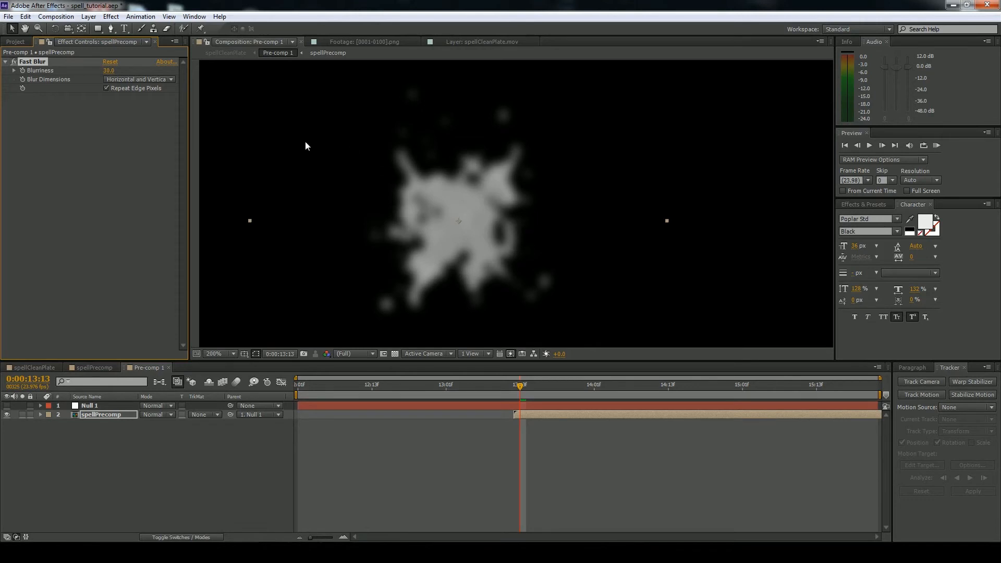
# Return to the spellCleanPlate composition and raise the adjustment layer's Max Horizontal Displacement to 32.
pyautogui.click(102, 367)
pyautogui.click(35, 367)
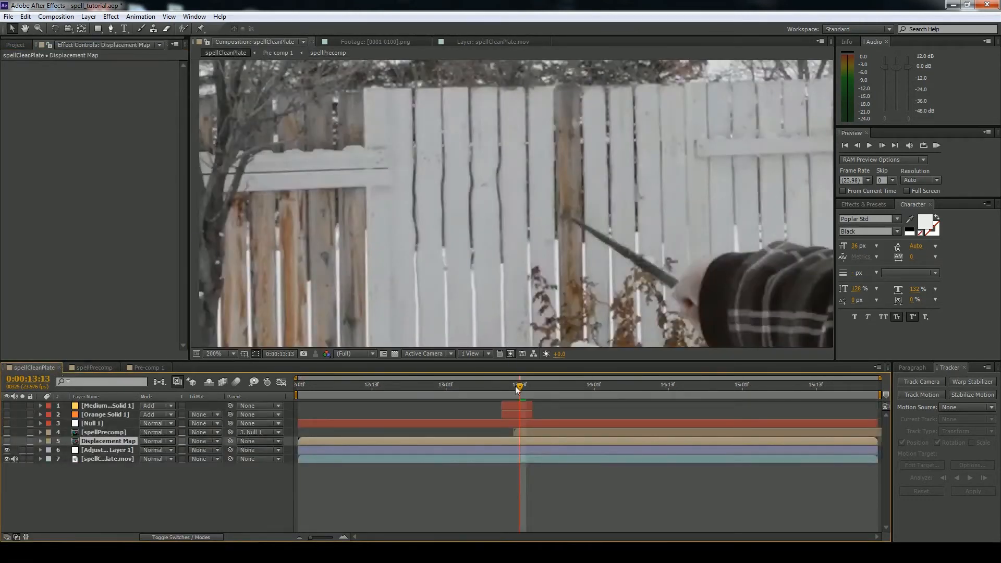
pyautogui.click(109, 450)
pyautogui.moveTo(109, 92); pyautogui.dragTo(128, 94)
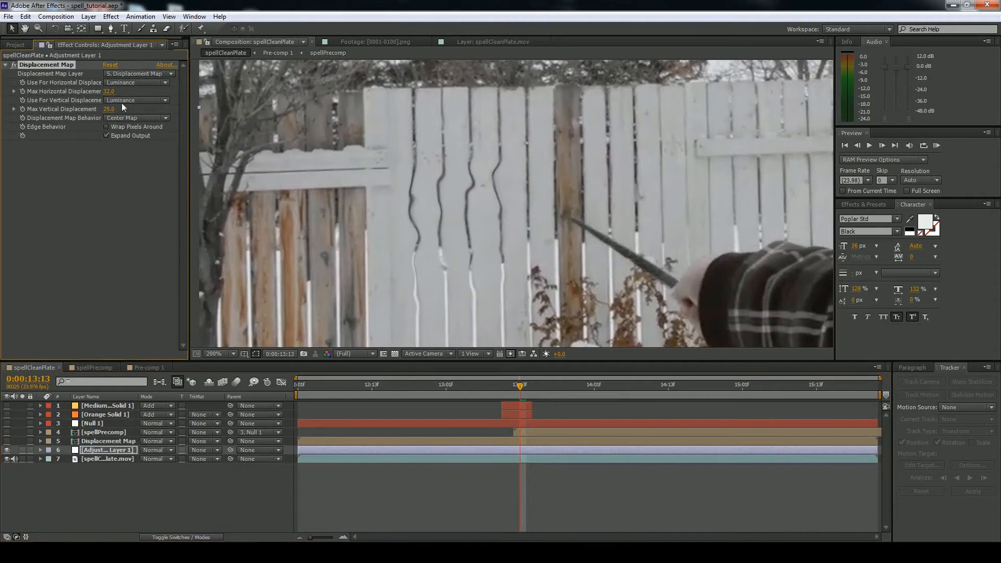
pyautogui.click(108, 109)
# Turn on the visibility of both orange solid layers and go to 0:00:13:10 on the timeline.
pyautogui.moveTo(520, 385); pyautogui.dragTo(508, 409)
pyautogui.scroll(-2, 505, 263)
pyautogui.click(92, 442)
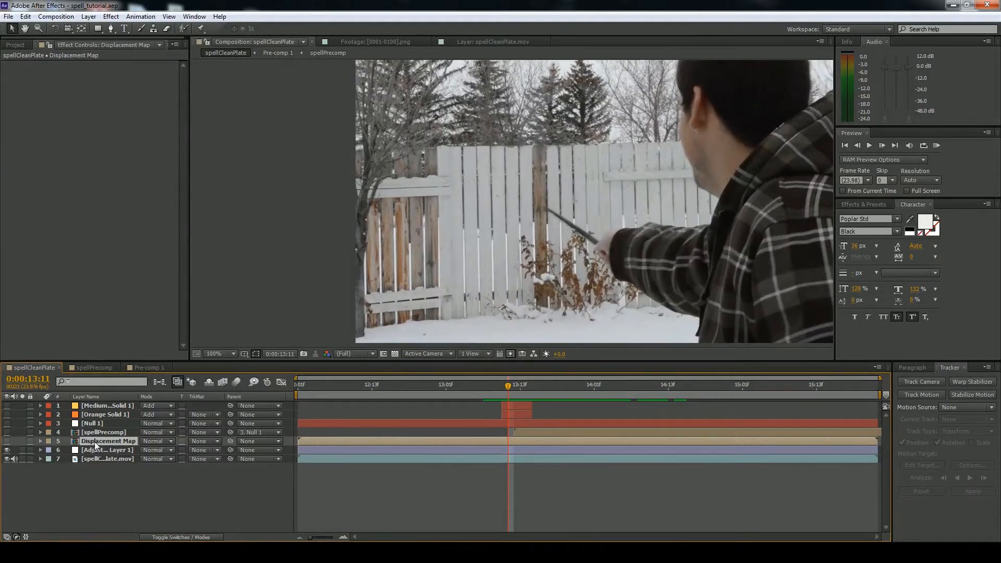
pyautogui.moveTo(7, 406); pyautogui.dragTo(6, 415)
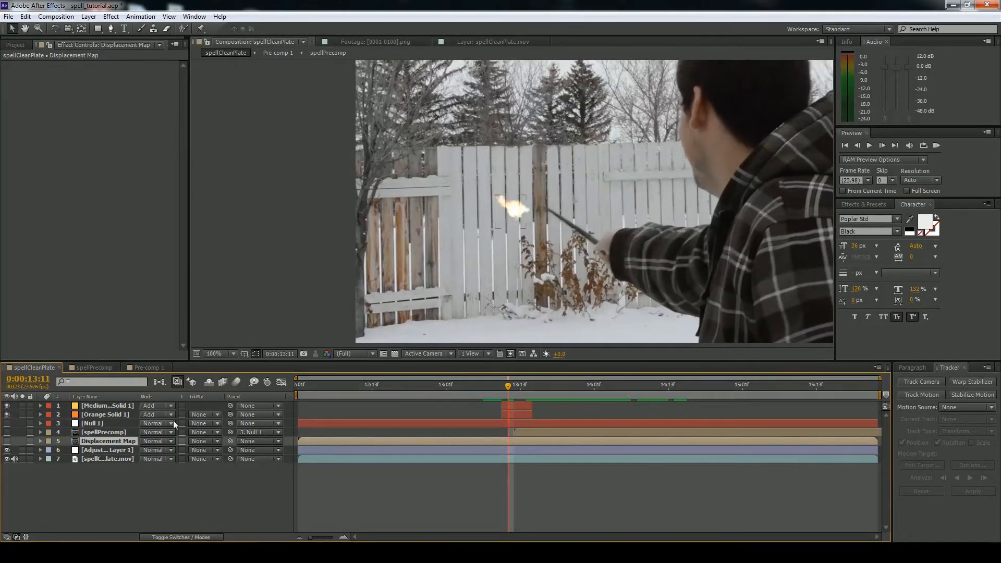
pyautogui.moveTo(507, 386)
pyautogui.mouseDown()
pyautogui.moveTo(479, 390)
pyautogui.moveTo(598, 400)
pyautogui.moveTo(501, 400)
pyautogui.mouseUp()
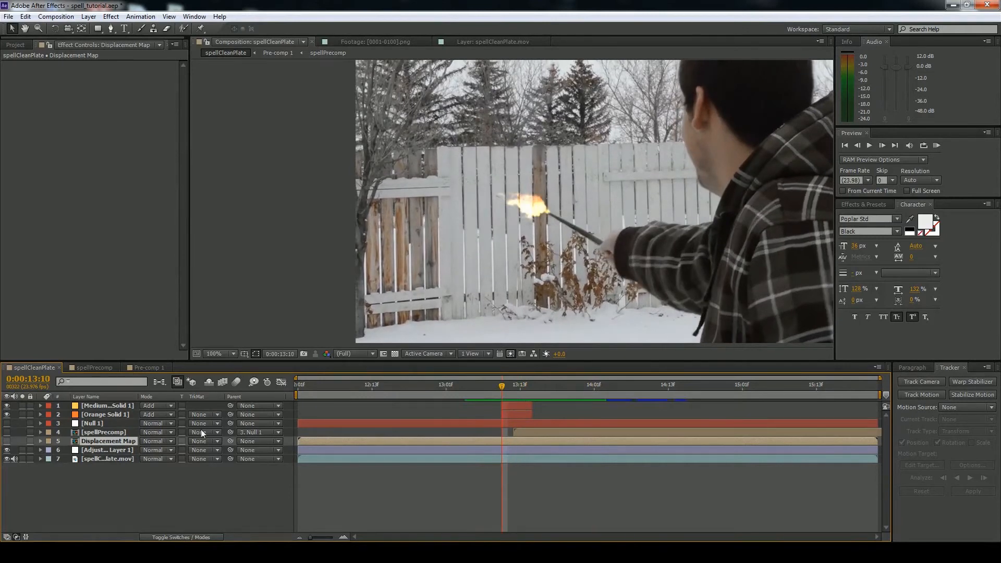
# Make the spellPrecomp layer visible and go to the splash frame at 0:00:13:13.
pyautogui.click(102, 431)
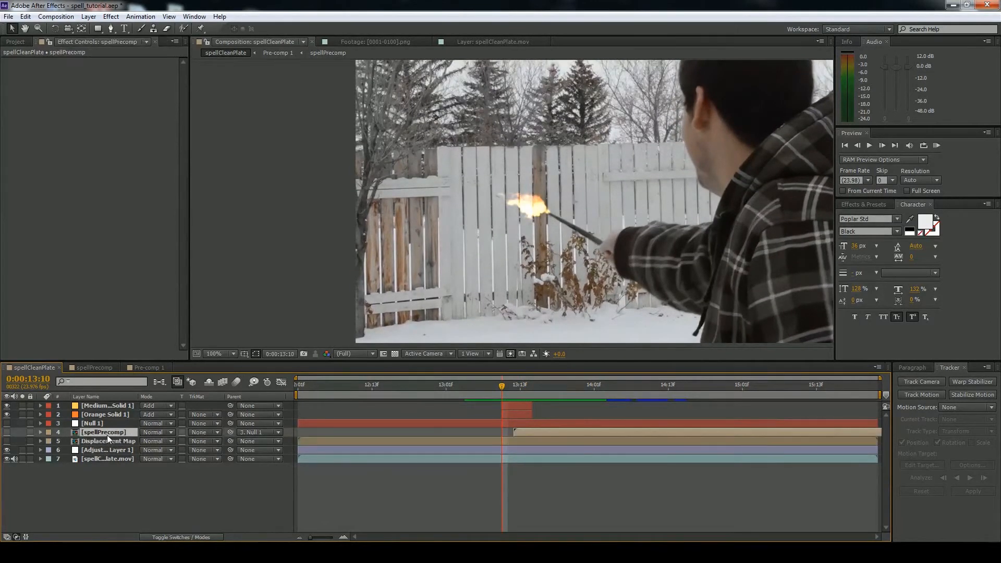
pyautogui.click(7, 433)
pyautogui.press('pagedown')
pyautogui.press('pagedown')
pyautogui.press('pagedown')
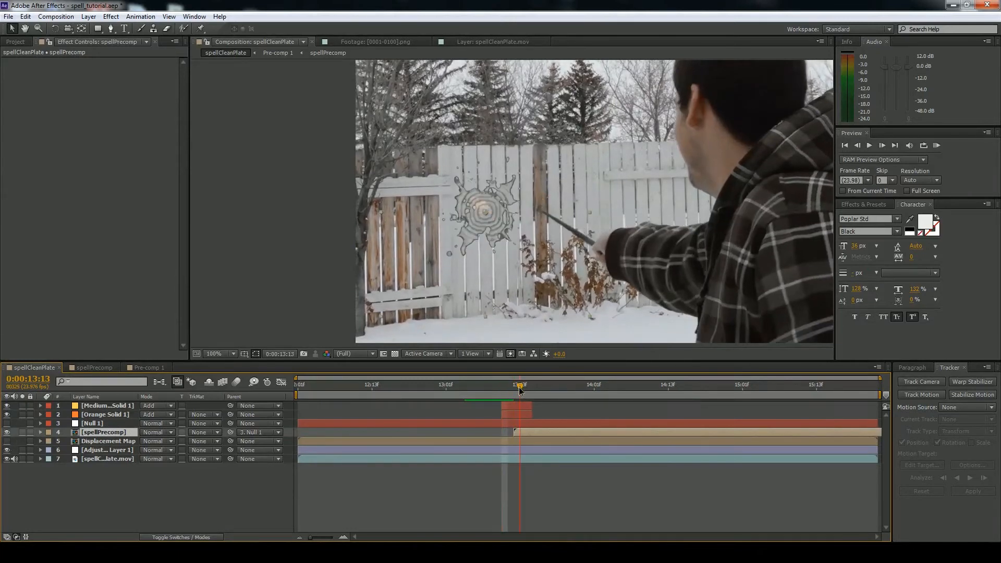
pyautogui.scroll(1, 471, 217)
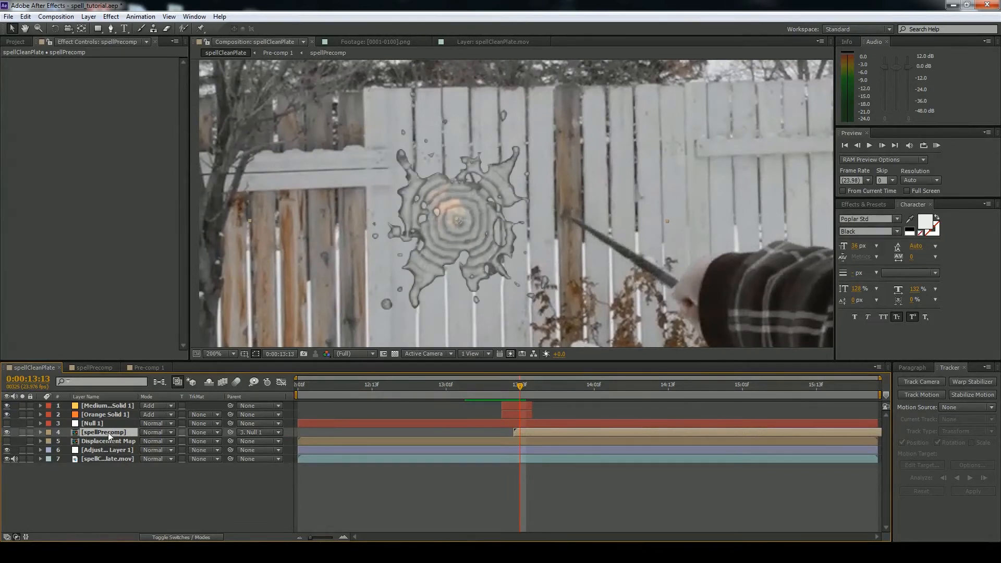
# Apply Fast Blur to the visible spellPrecomp layer in the main composition.
pyautogui.rightClick(60, 178)
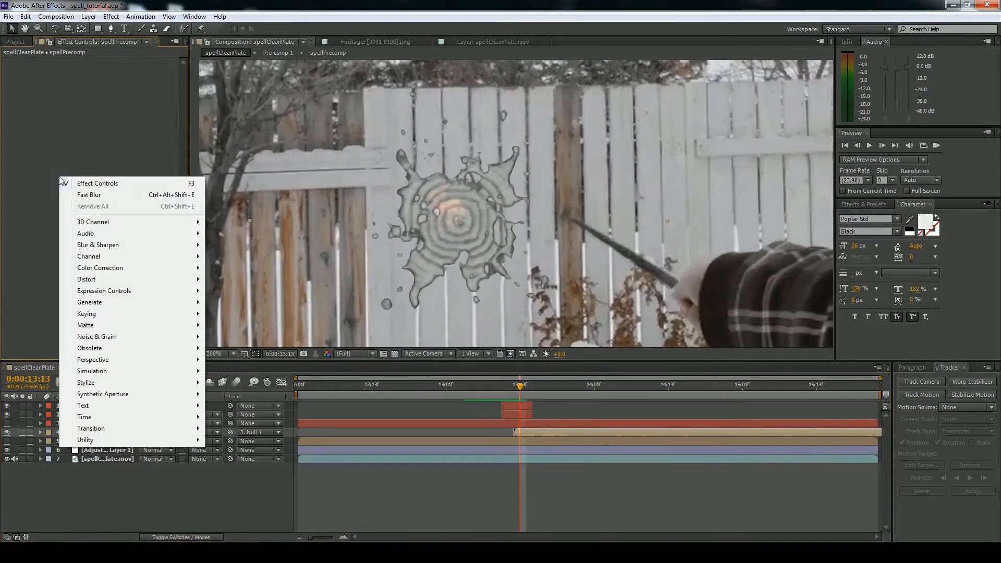
pyautogui.moveTo(100, 281)
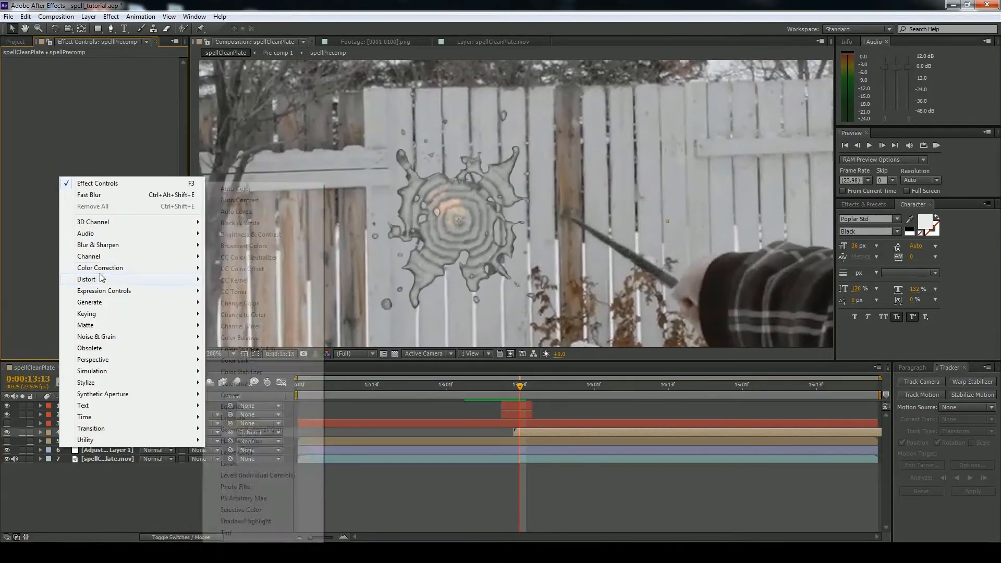
pyautogui.moveTo(103, 246)
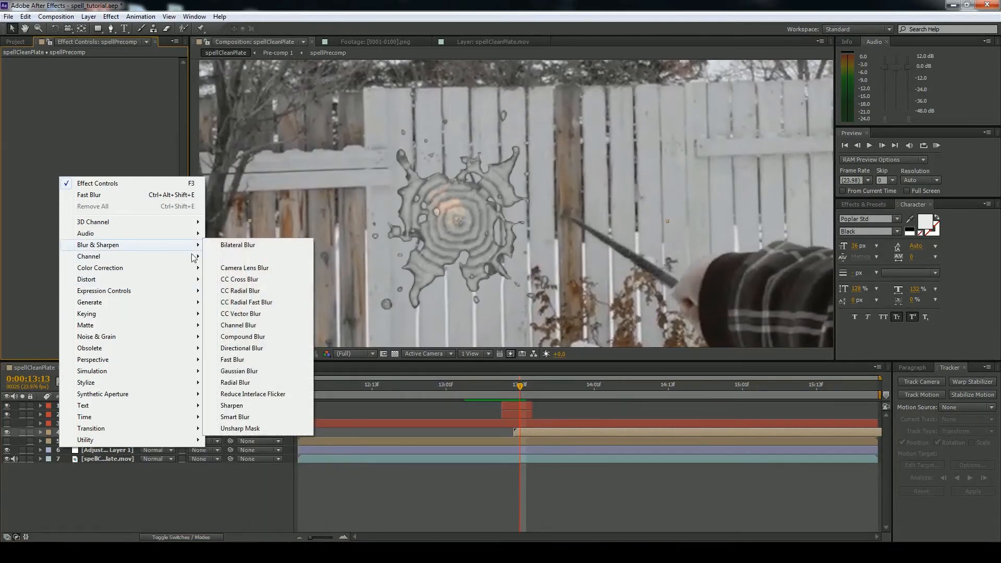
pyautogui.click(242, 365)
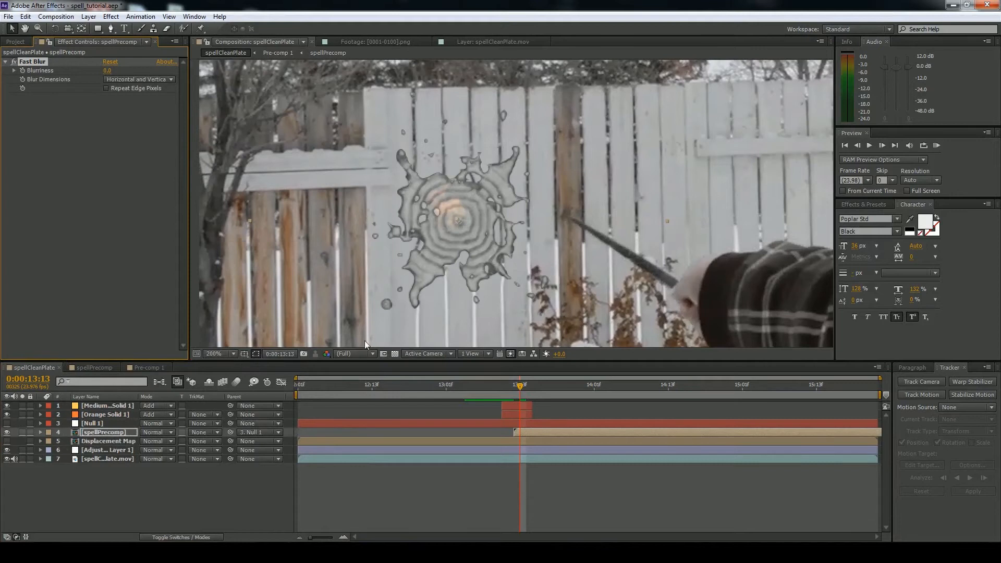
# Enable Repeat Edge Pixels, set the spellPrecomp layer's Fast Blur Blurriness to 7, and collapse the effect.
pyautogui.click(106, 88)
pyautogui.moveTo(107, 70); pyautogui.dragTo(112, 69)
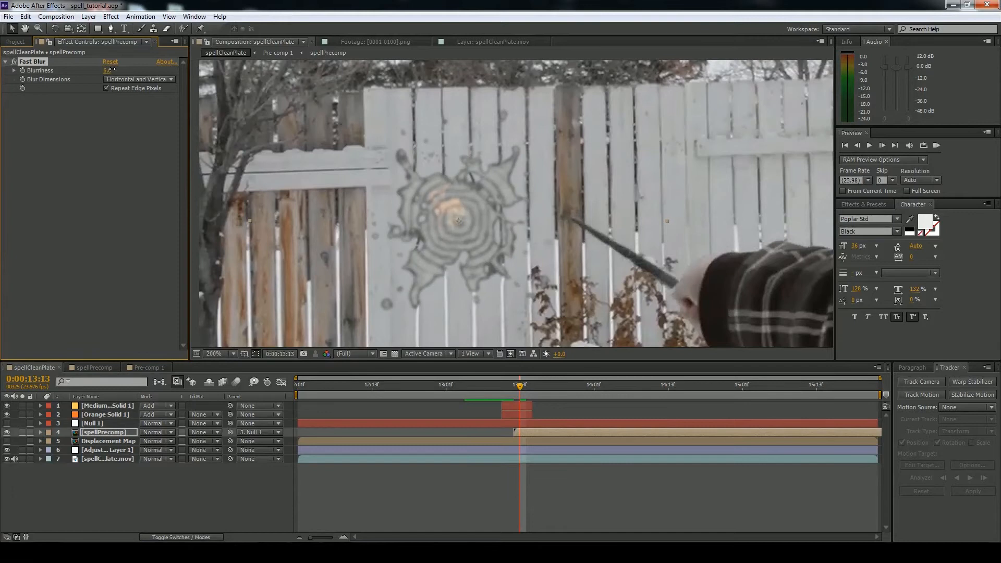
pyautogui.click(107, 70)
pyautogui.write('7')
pyautogui.press('Return')
pyautogui.click(5, 61)
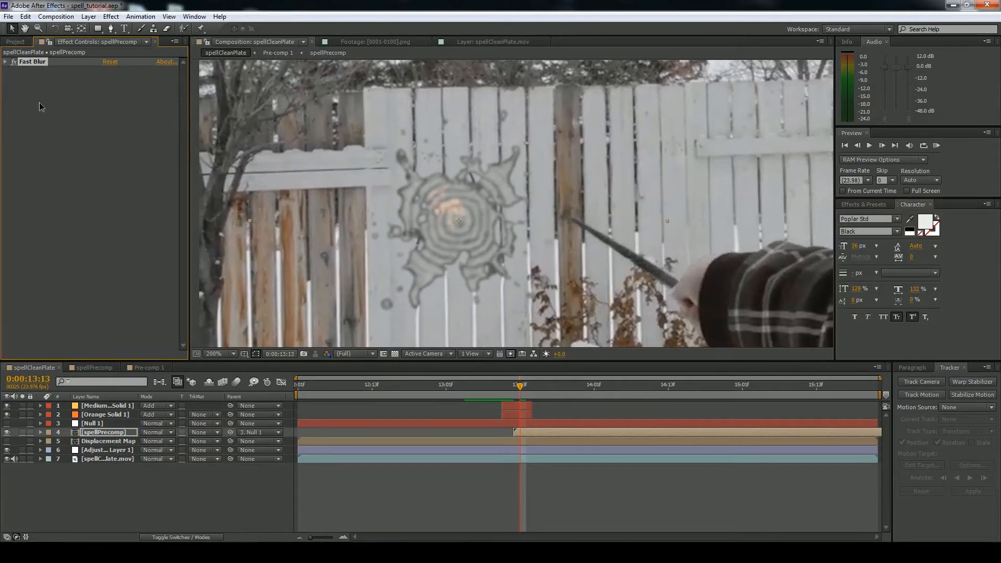
# Add a Curves effect to spellPrecomp and bend its RGB curve upward to brighten the splash.
pyautogui.rightClick(40, 104)
pyautogui.moveTo(99, 201)
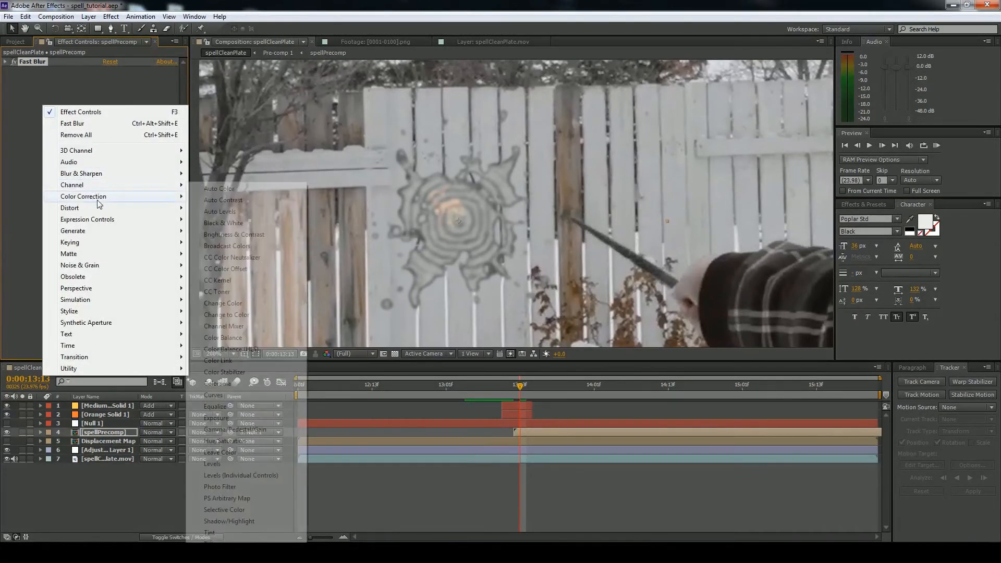
pyautogui.click(226, 395)
pyautogui.moveTo(83, 130); pyautogui.dragTo(80, 116)
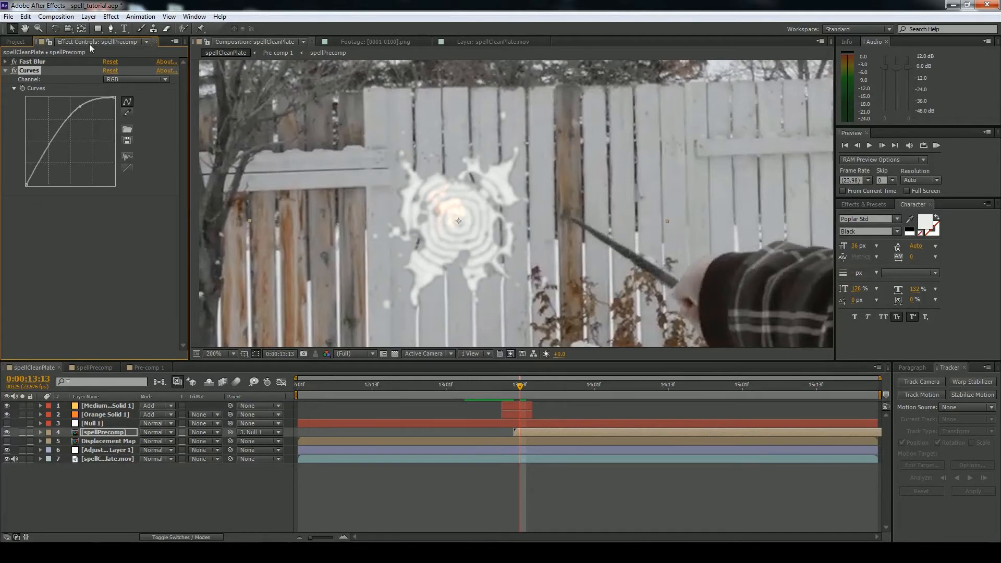
# Bend the red channel curve upward to give the splash a reddish tint.
pyautogui.click(121, 80)
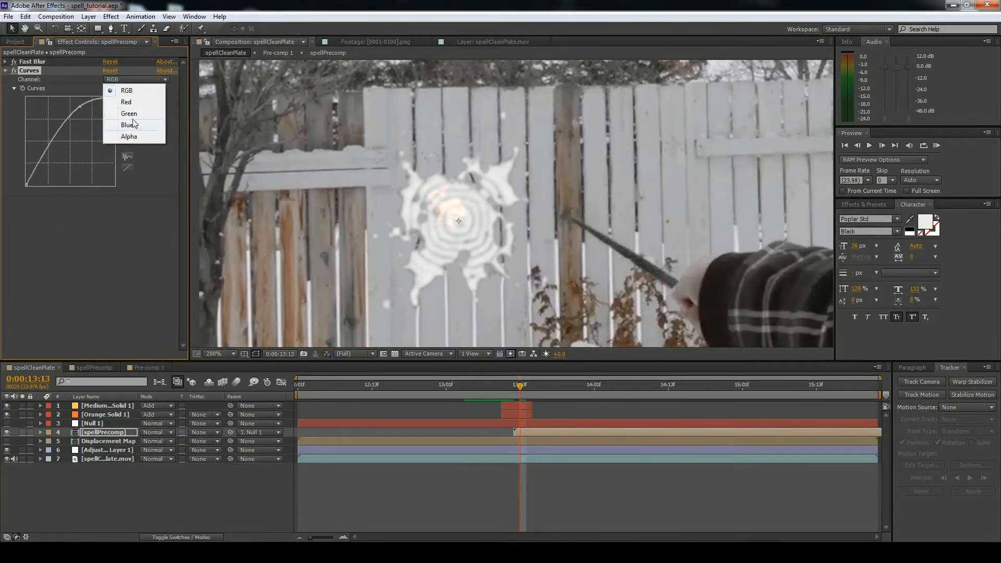
pyautogui.click(127, 102)
pyautogui.moveTo(73, 141); pyautogui.dragTo(61, 135)
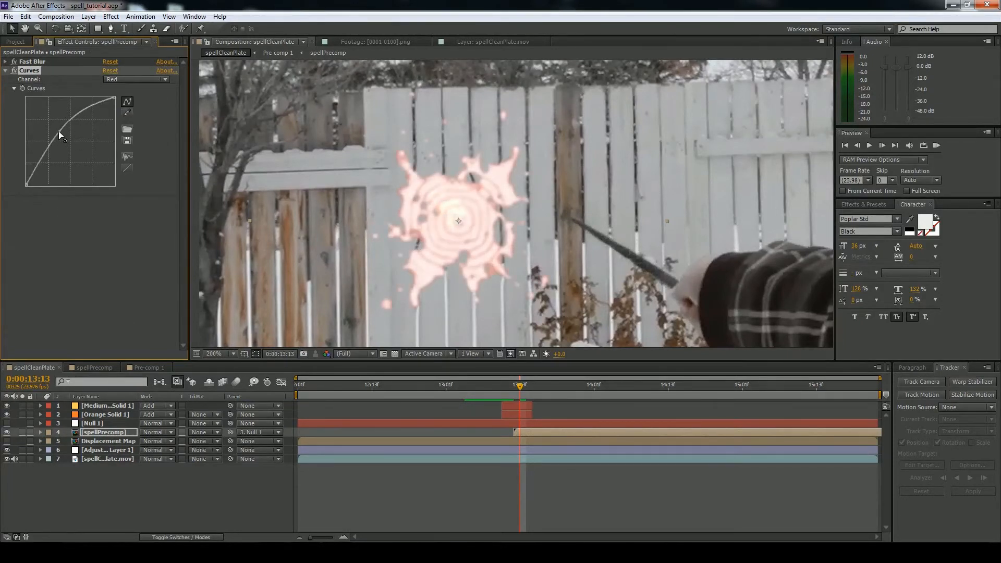
# Raise the green channel curve slightly to shift the splash toward orange, and return to the RGB channel.
pyautogui.click(134, 80)
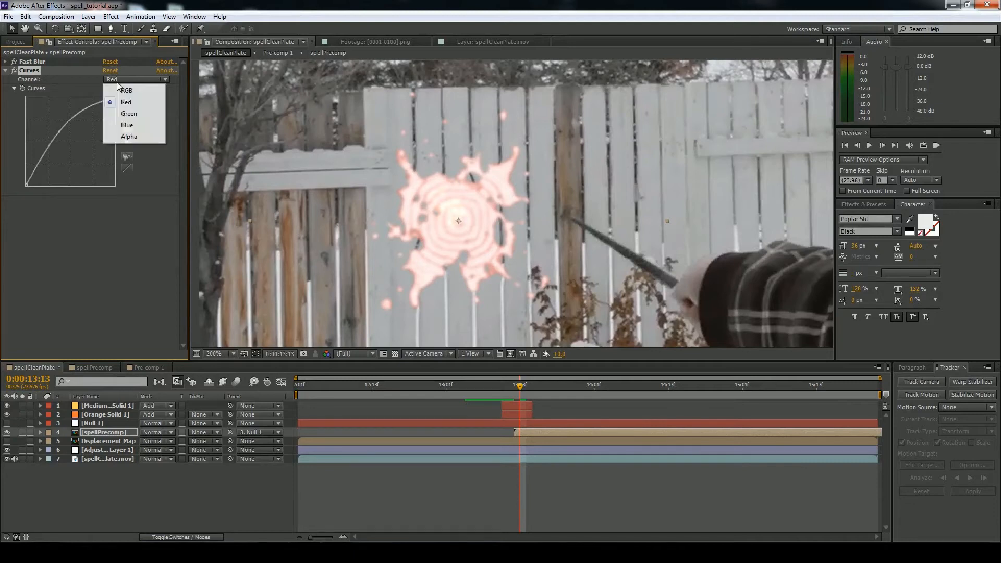
pyautogui.click(140, 113)
pyautogui.moveTo(73, 131); pyautogui.dragTo(72, 133)
pyautogui.click(133, 80)
pyautogui.click(136, 89)
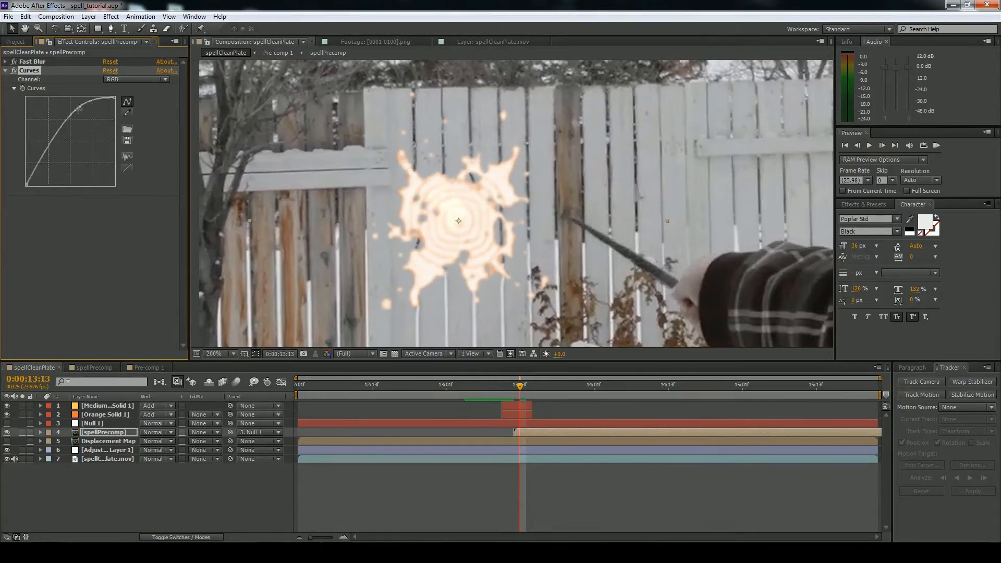
# Set the spellPrecomp layer's blend mode to Add and bend its RGB curve well below the diagonal to darken the splash.
pyautogui.moveTo(79, 109); pyautogui.dragTo(80, 115)
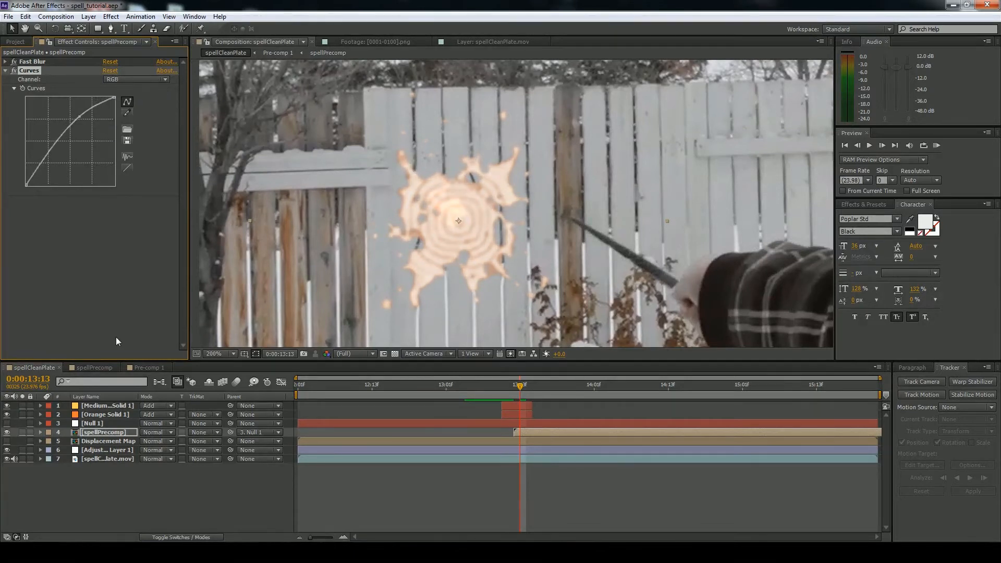
pyautogui.click(154, 434)
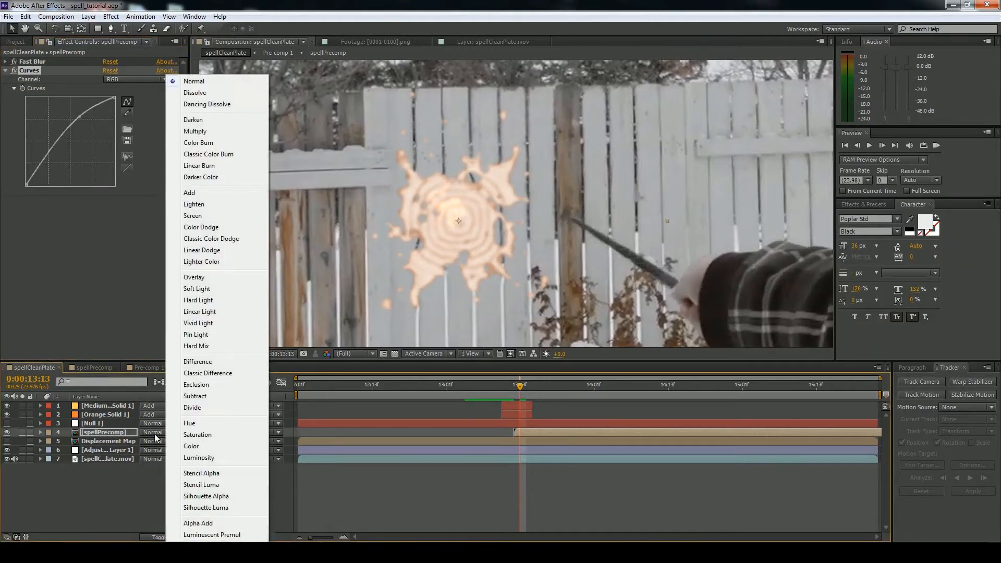
pyautogui.click(190, 193)
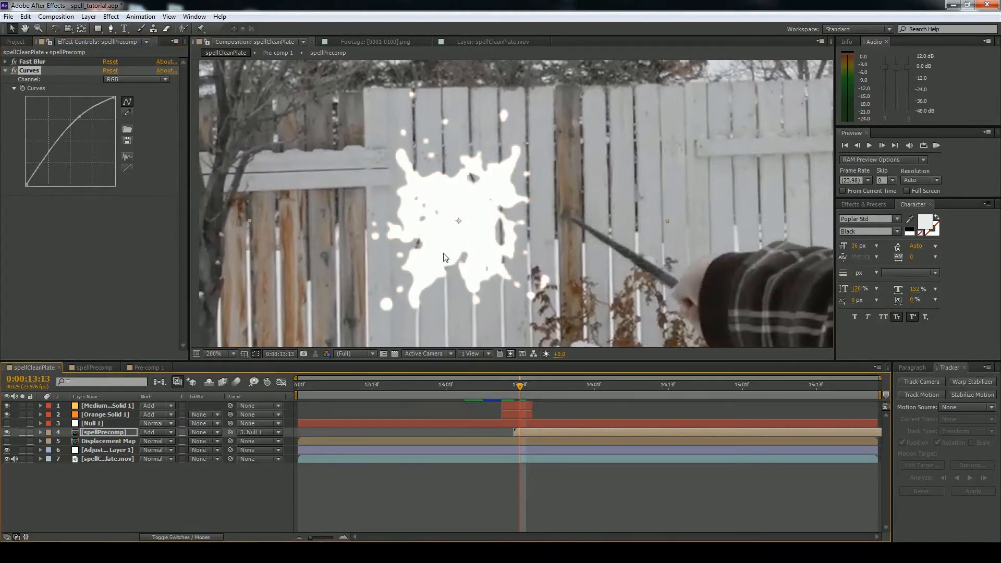
pyautogui.moveTo(76, 118); pyautogui.dragTo(76, 170)
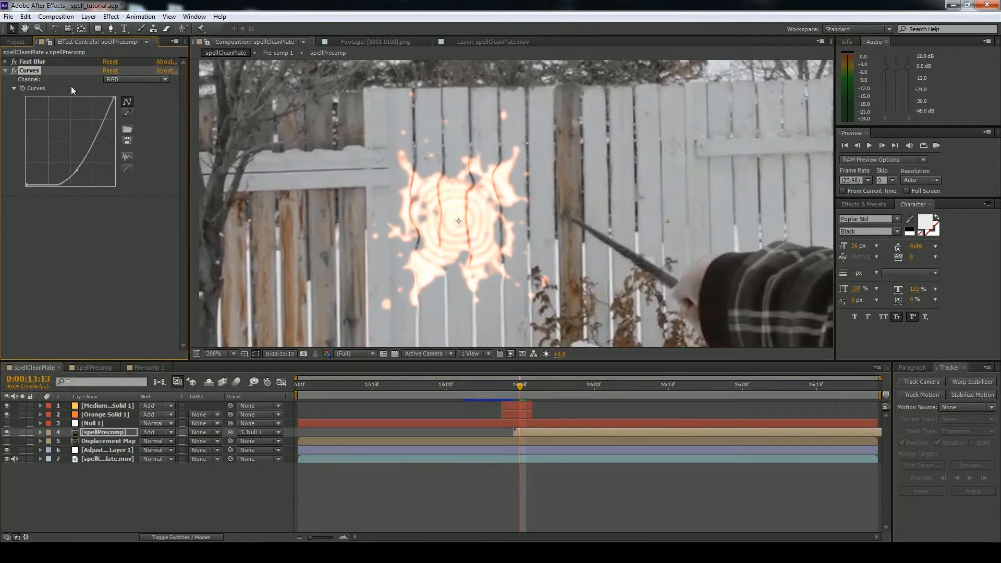
# Set spellPrecomp's Fast Blur Blurriness to 10 and go to 0:00:13:12.
pyautogui.click(5, 61)
pyautogui.click(108, 71)
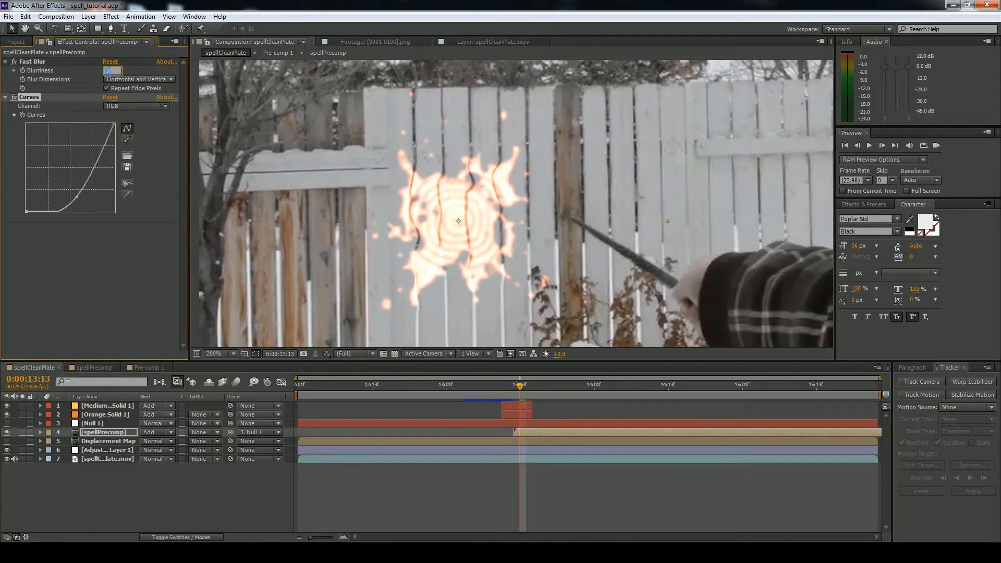
pyautogui.write('10')
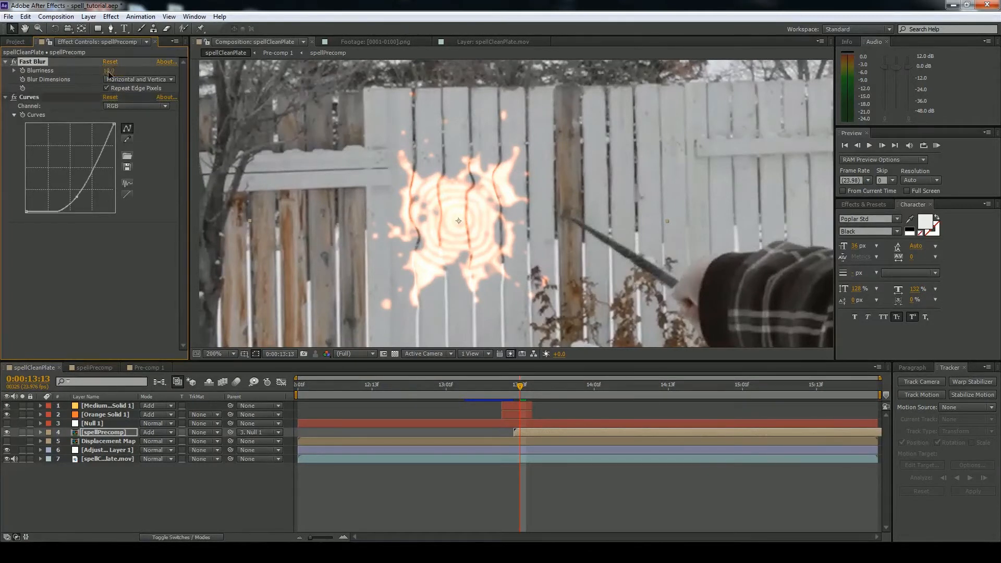
pyautogui.press('Return')
pyautogui.moveTo(520, 389)
pyautogui.mouseDown()
pyautogui.moveTo(471, 401)
pyautogui.moveTo(698, 402)
pyautogui.moveTo(515, 402)
pyautogui.mouseUp()
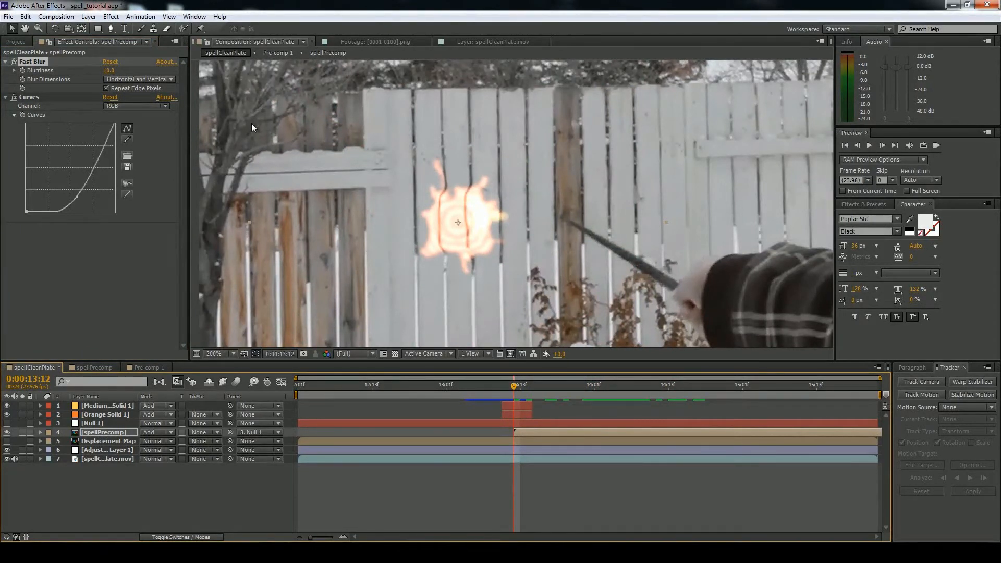
pyautogui.scroll(-1, 349, 201)
pyautogui.scroll(1, 350, 201)
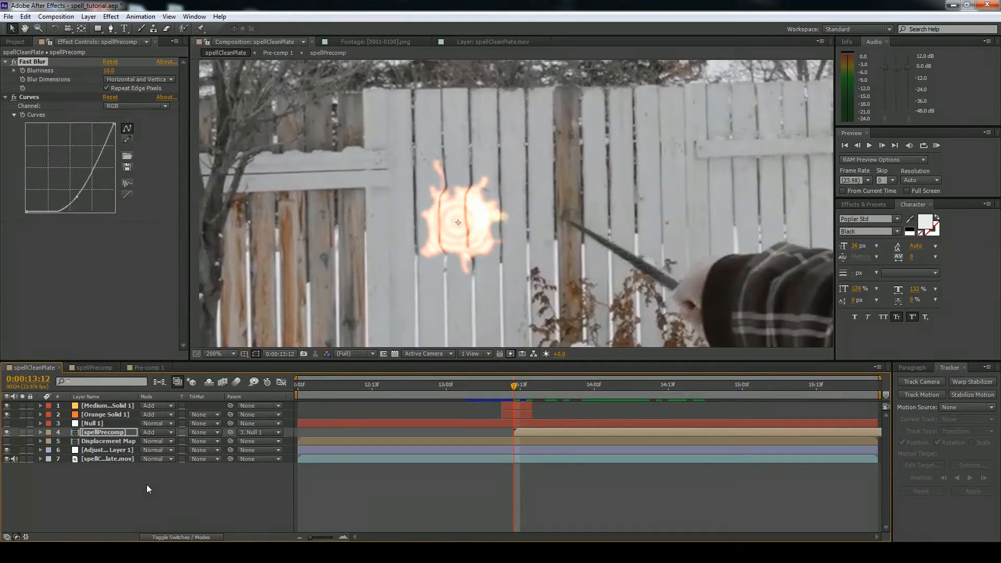
# Create a comp-sized 1280 × 720 px solid in a saturated orange, about FFB005.
pyautogui.rightClick(126, 477)
pyautogui.moveTo(157, 366)
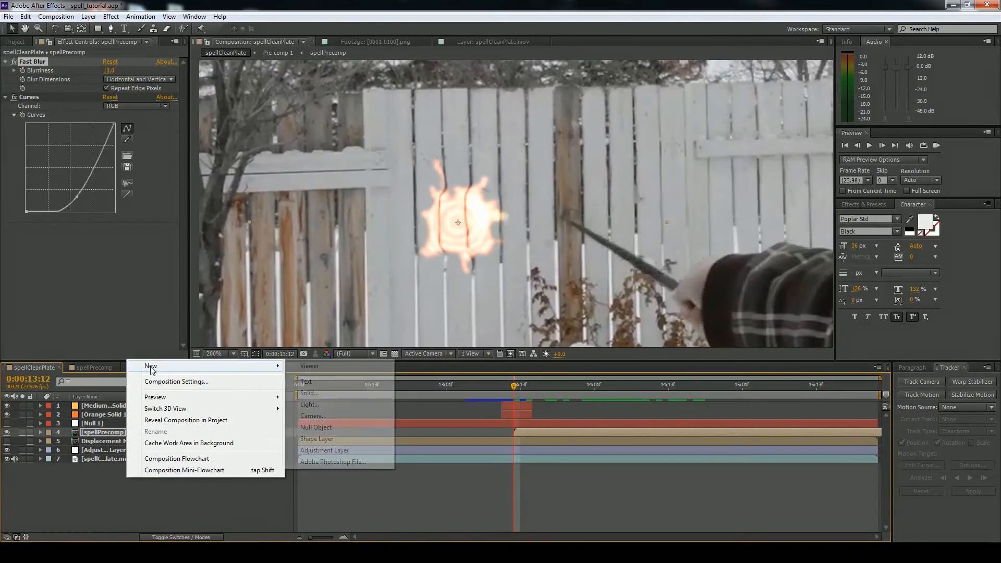
pyautogui.click(324, 395)
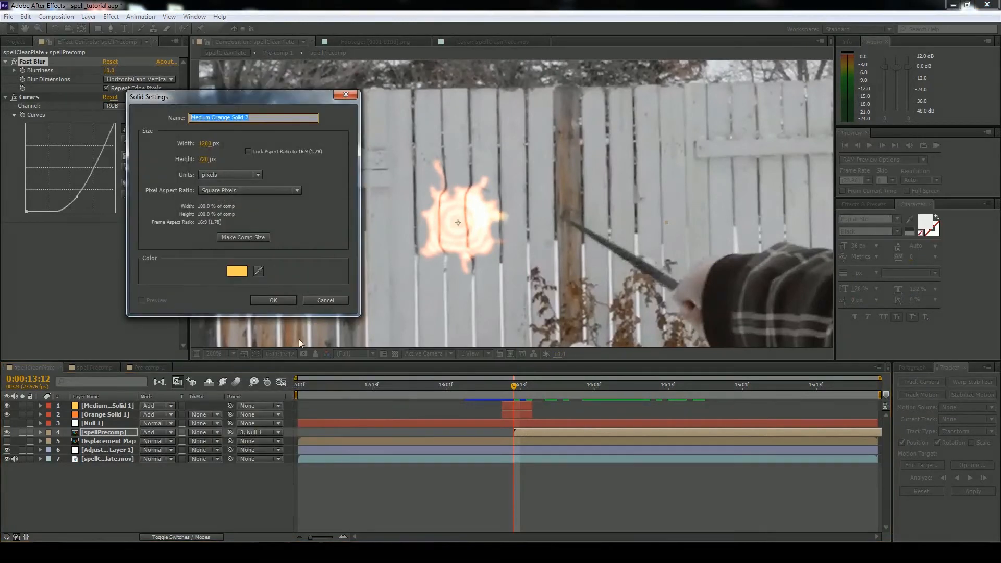
pyautogui.click(243, 273)
pyautogui.moveTo(269, 173); pyautogui.dragTo(279, 143)
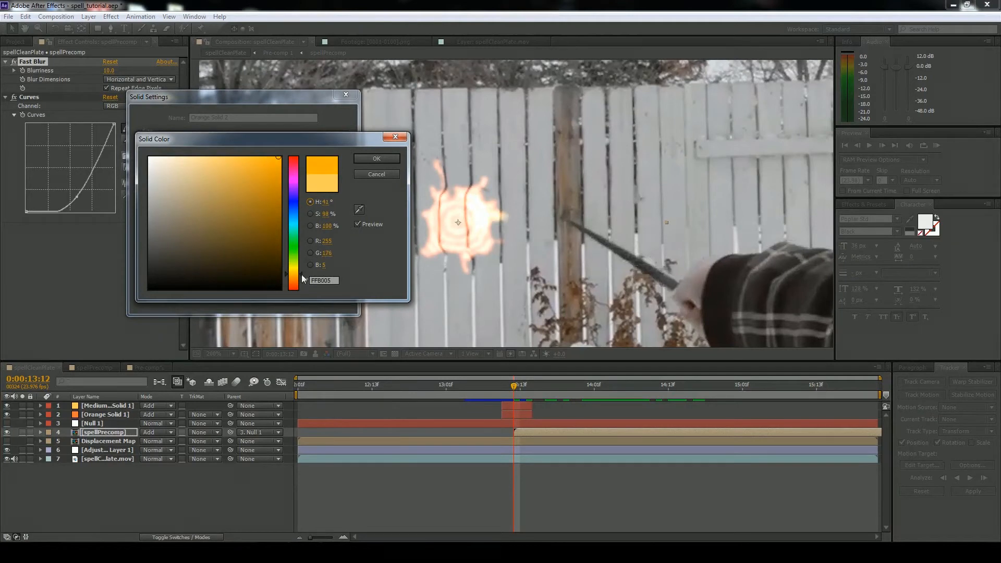
pyautogui.click(379, 156)
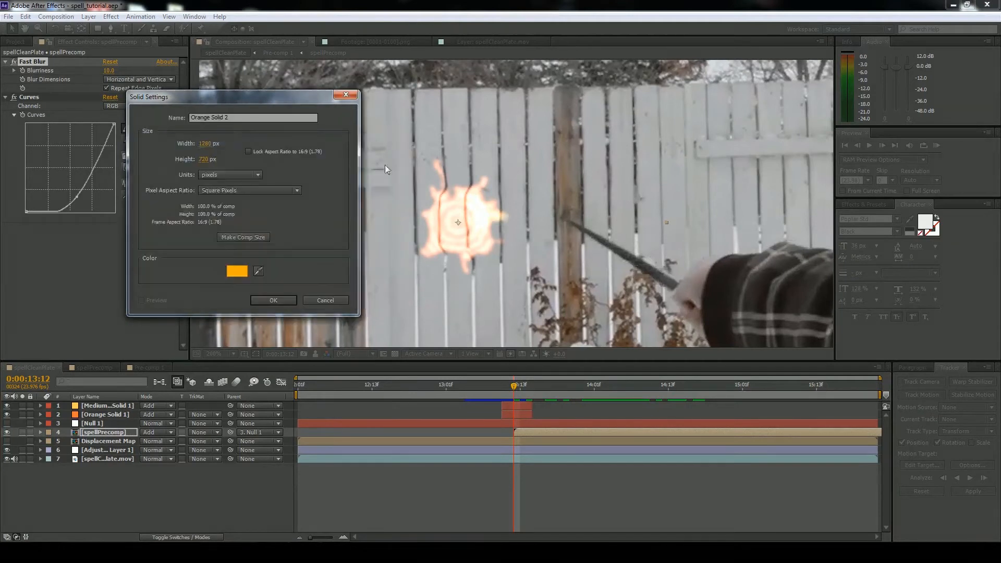
pyautogui.click(280, 301)
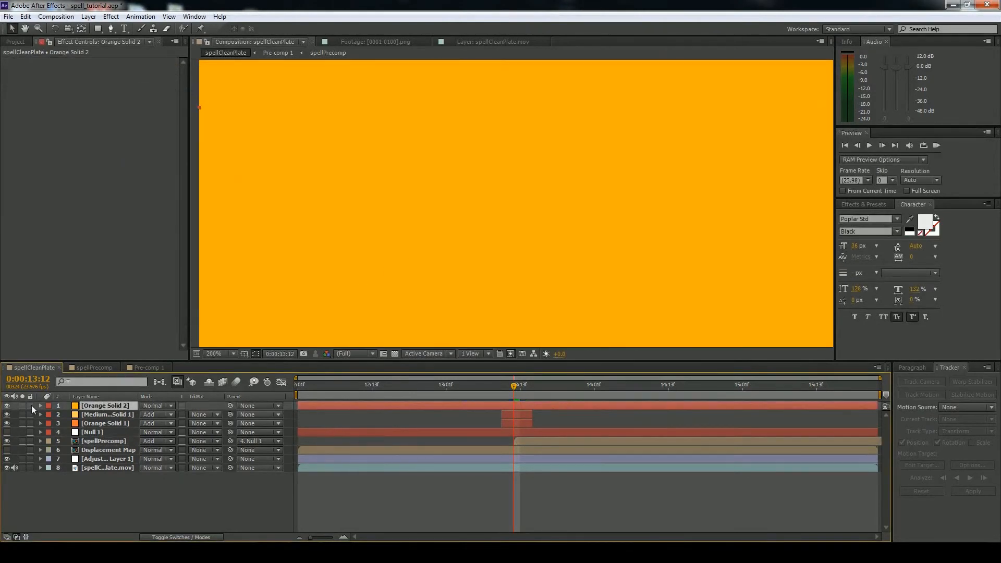
# Hide the new orange solid and trim it to start at 0:00:13:10 and end at 0:00:14:19.
pyautogui.click(7, 406)
pyautogui.moveTo(515, 385); pyautogui.dragTo(501, 393)
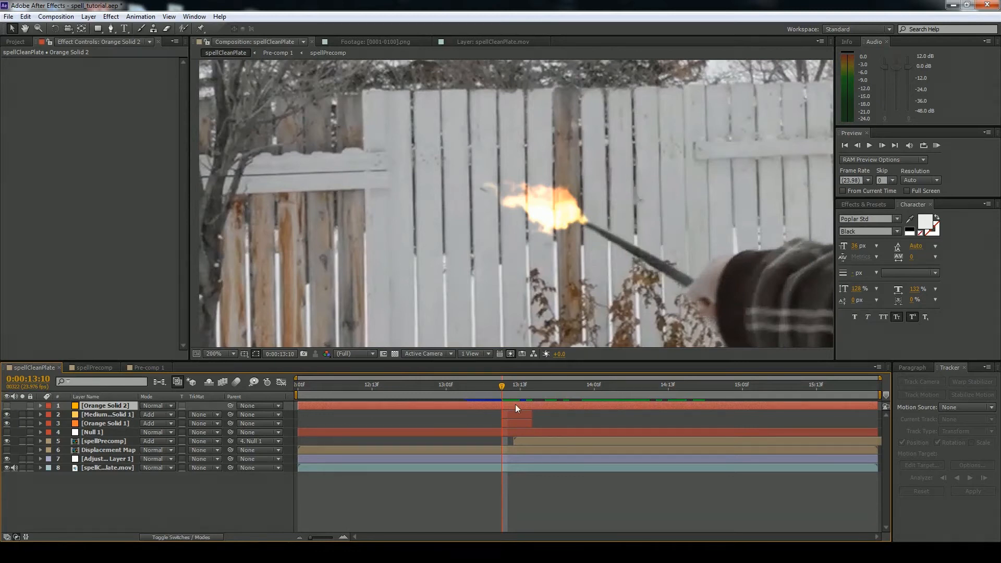
pyautogui.hotkey('alt', '[')
pyautogui.moveTo(503, 386); pyautogui.dragTo(708, 399)
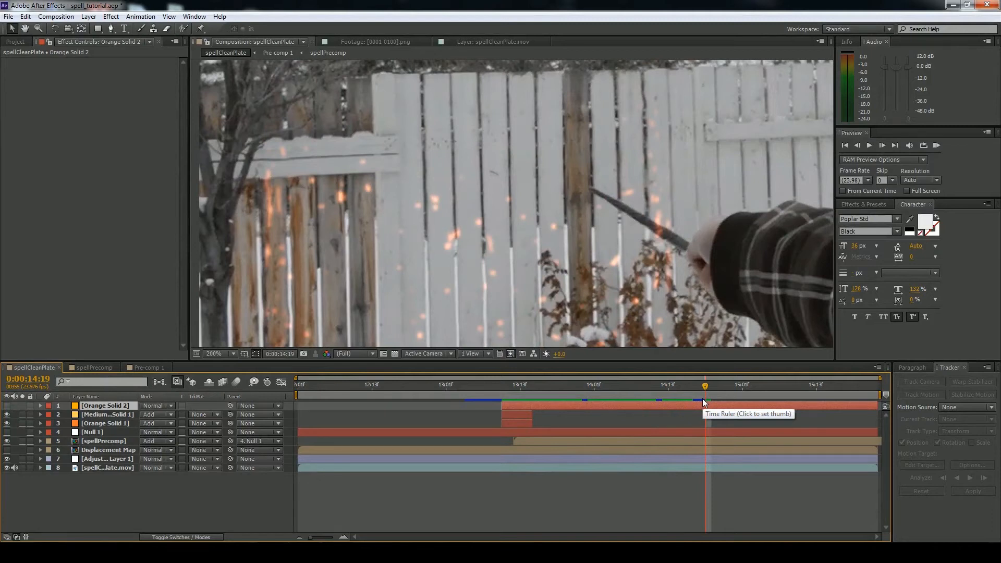
pyautogui.hotkey('alt', ']')
pyautogui.moveTo(705, 387); pyautogui.dragTo(600, 402)
pyautogui.click(6, 406)
pyautogui.moveTo(481, 206); pyautogui.dragTo(493, 231)
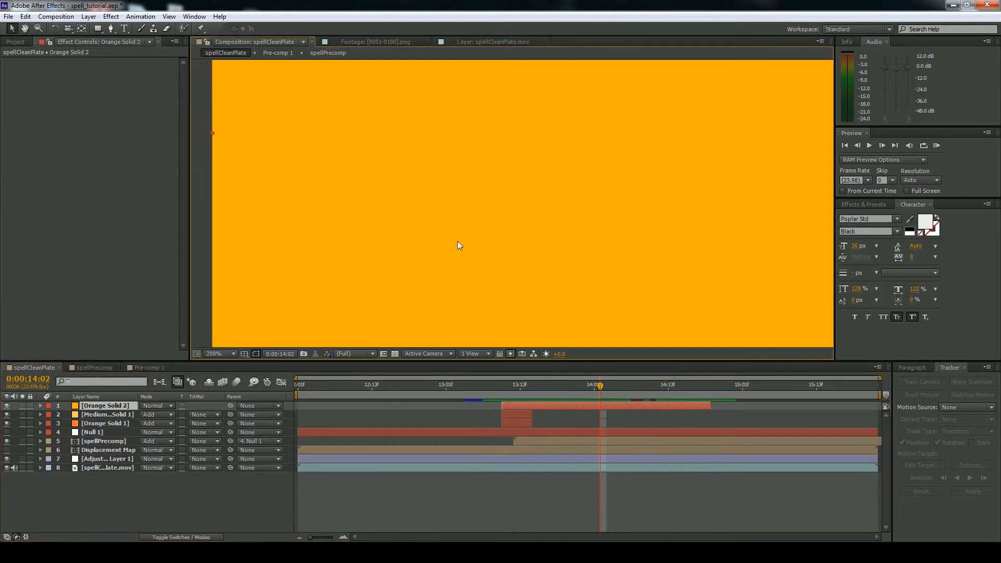
pyautogui.click(7, 406)
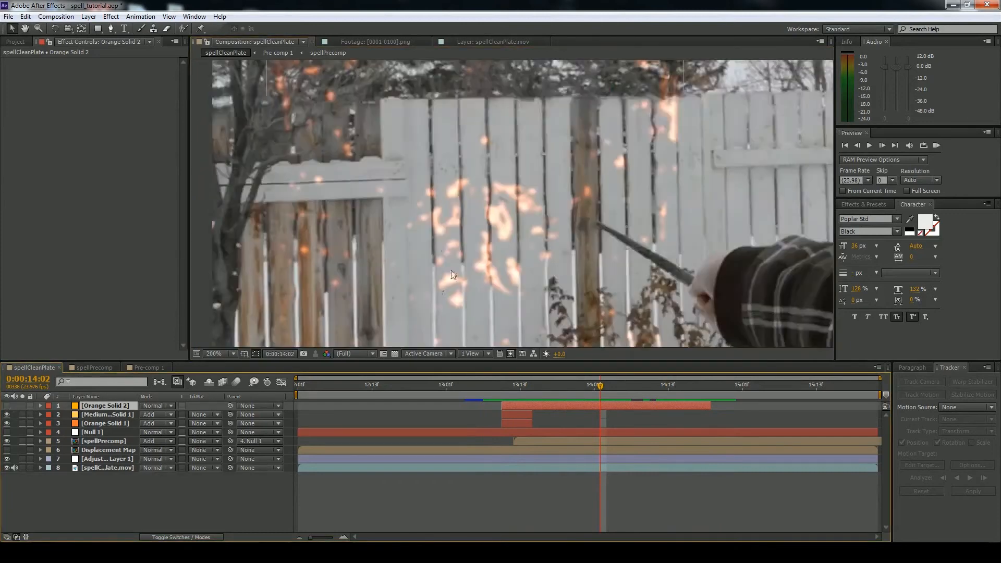
# Draw a closed rounded Pen tool mask around the splash on Orange Solid 2 at 0:00:13:12, and make the layer visible.
pyautogui.moveTo(583, 373); pyautogui.dragTo(502, 385)
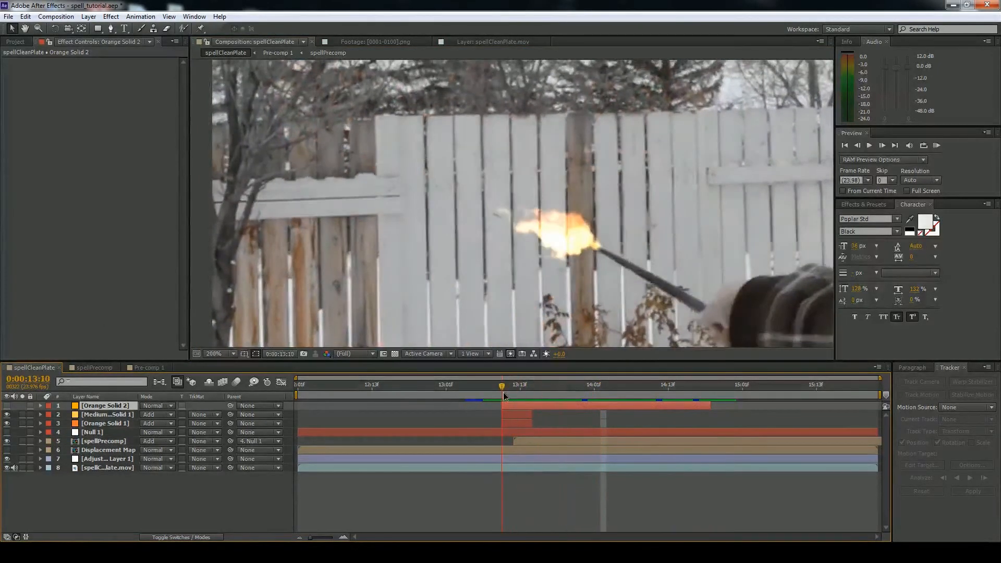
pyautogui.click(110, 28)
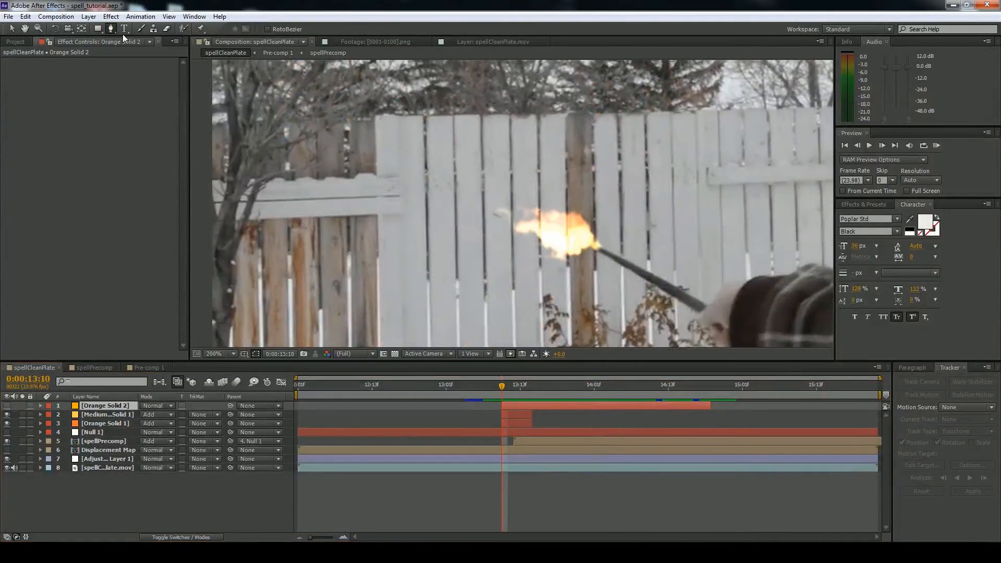
pyautogui.click(532, 386)
pyautogui.moveTo(534, 397); pyautogui.dragTo(514, 397)
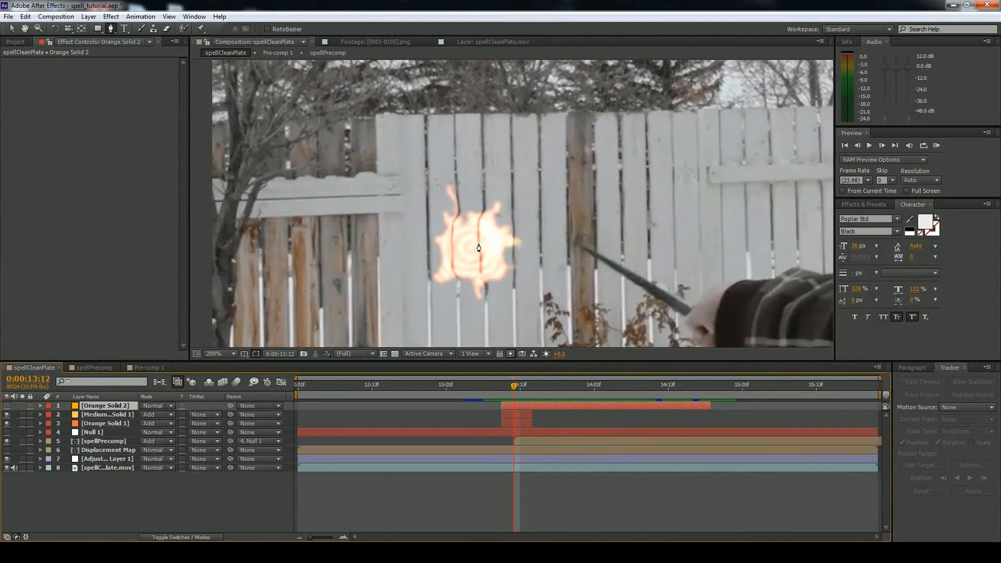
pyautogui.click(471, 203)
pyautogui.click(437, 219)
pyautogui.click(425, 280)
pyautogui.click(436, 294)
pyautogui.click(485, 319)
pyautogui.click(503, 310)
pyautogui.click(522, 299)
pyautogui.click(537, 221)
pyautogui.click(518, 208)
pyautogui.click(485, 201)
pyautogui.click(471, 204)
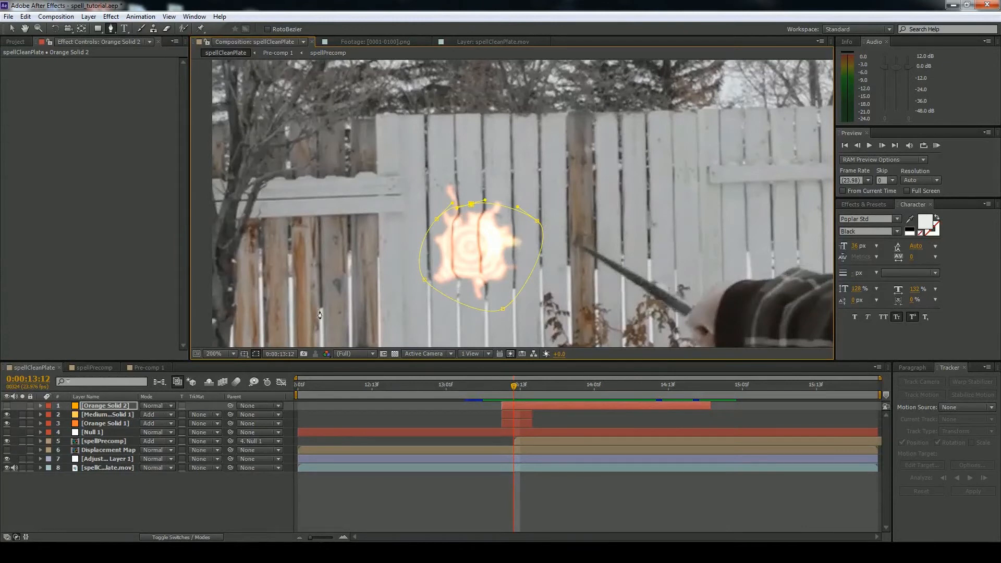
pyautogui.click(7, 406)
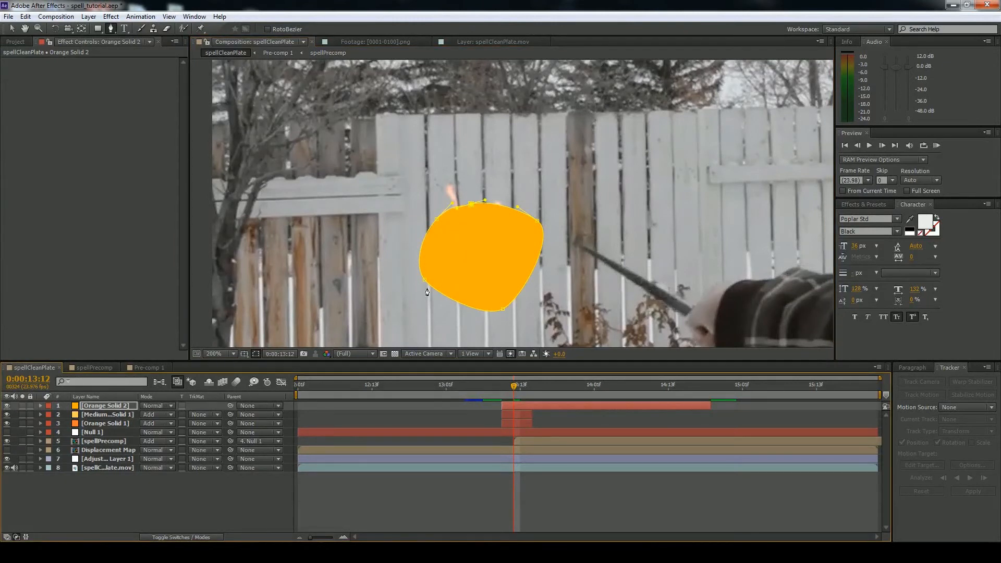
# Move Orange Solid 2 directly below the adjustment layer and feather its mask by 128 pixels.
pyautogui.moveTo(111, 402); pyautogui.dragTo(110, 461)
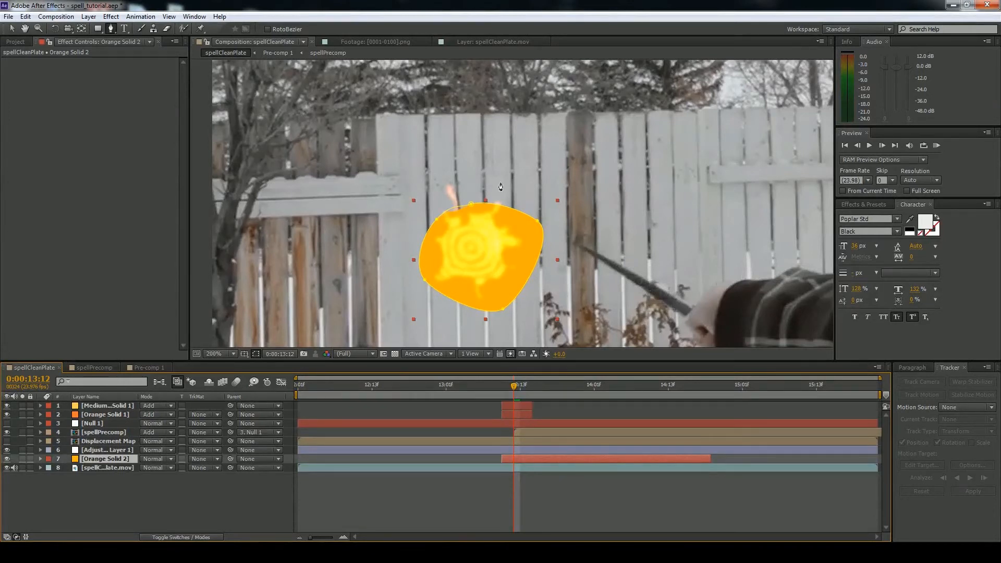
pyautogui.press('space')
pyautogui.moveTo(480, 249); pyautogui.dragTo(432, 227)
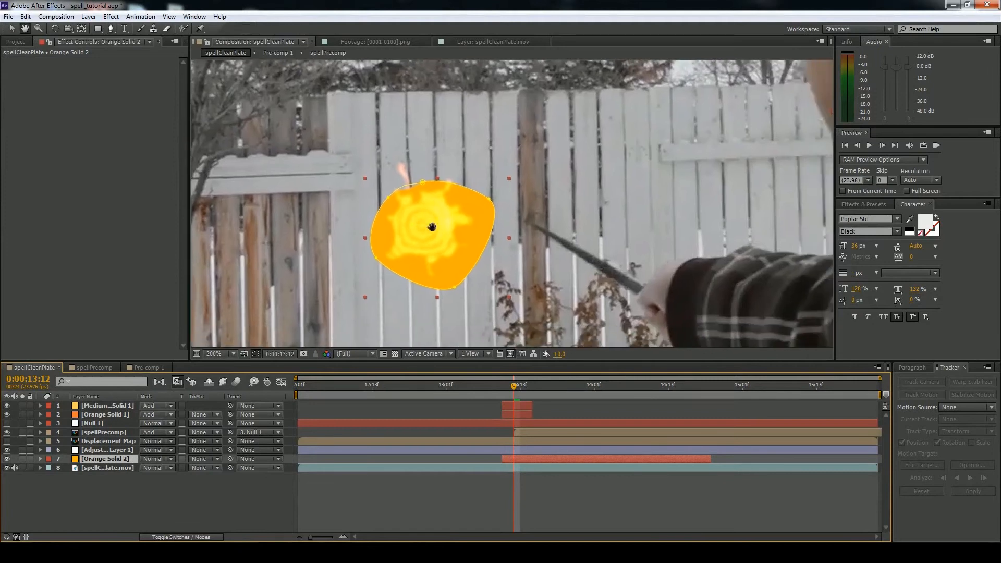
pyautogui.press('f')
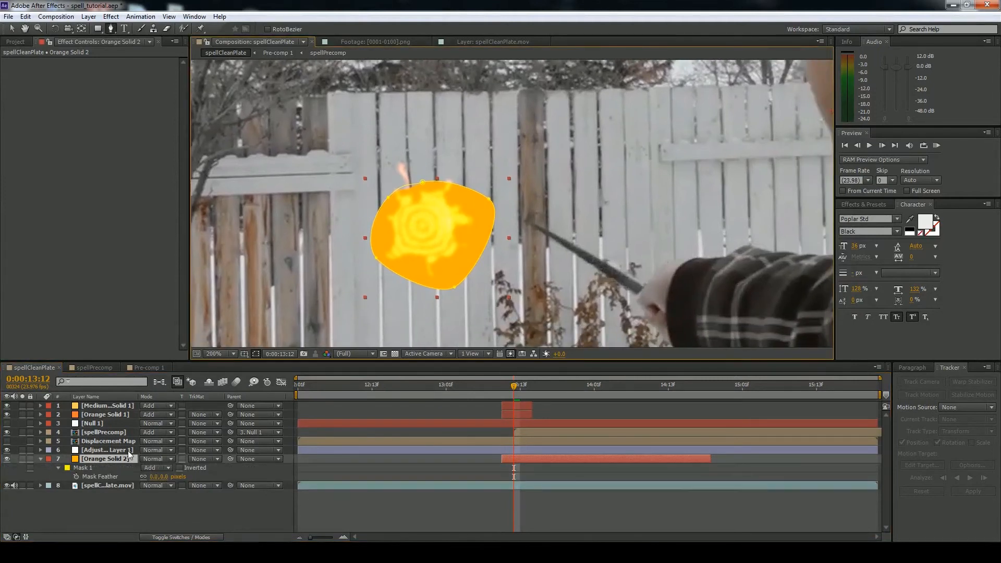
pyautogui.moveTo(156, 476); pyautogui.dragTo(218, 476)
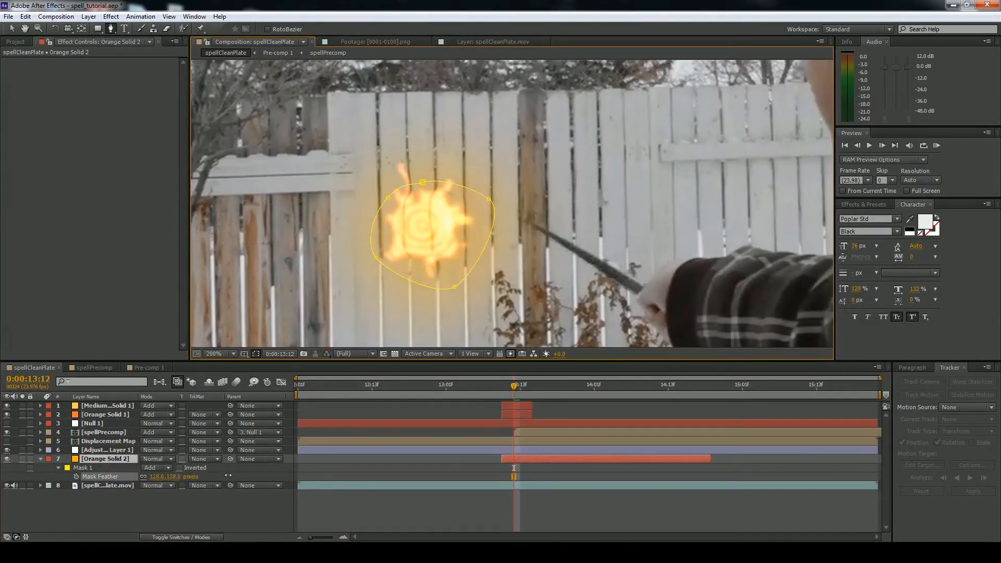
# Set Orange Solid 2's blend mode to Add and its opacity to 71%.
pyautogui.click(155, 458)
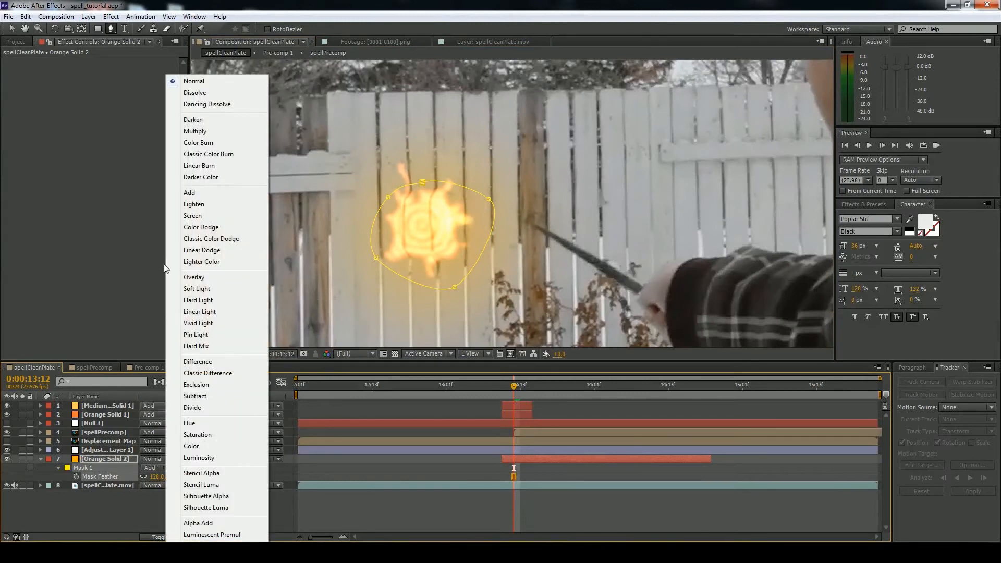
pyautogui.click(198, 198)
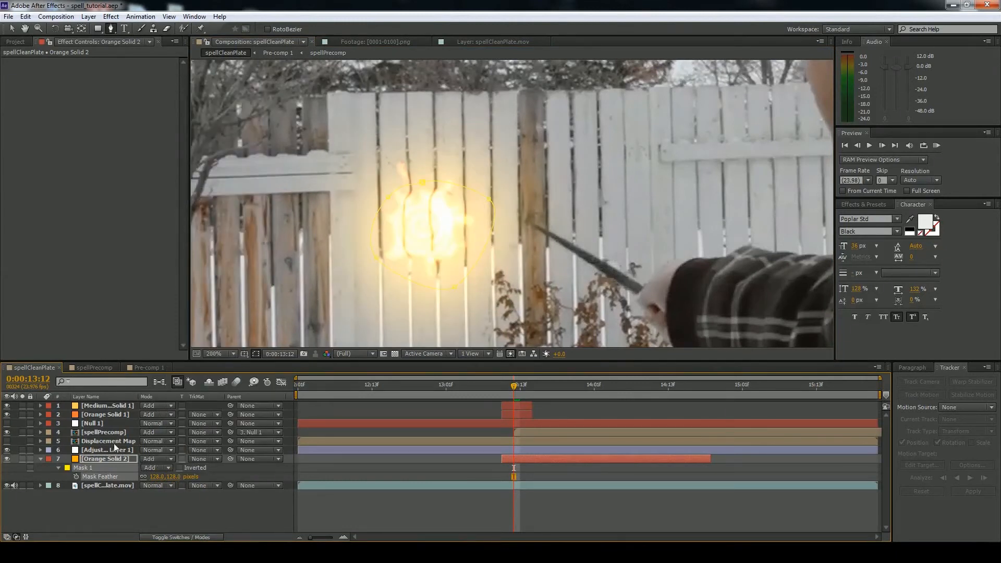
pyautogui.press('t')
pyautogui.moveTo(148, 467)
pyautogui.mouseDown()
pyautogui.moveTo(126, 472)
pyautogui.moveTo(139, 473)
pyautogui.mouseUp()
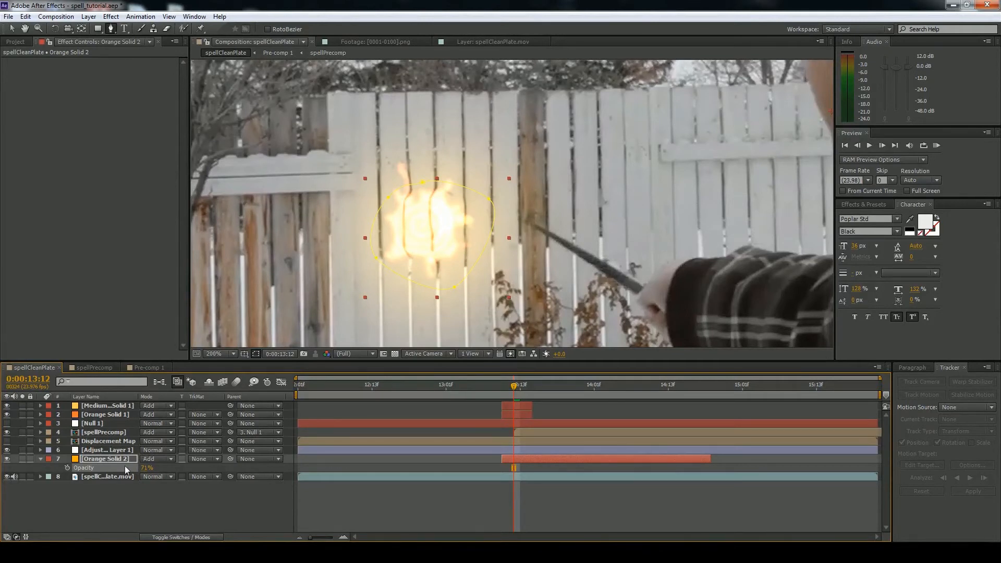
# Show all of Orange Solid 2's mask properties and keyframe the Mask Path at 0:00:13:12.
pyautogui.press('m')
pyautogui.press('m')
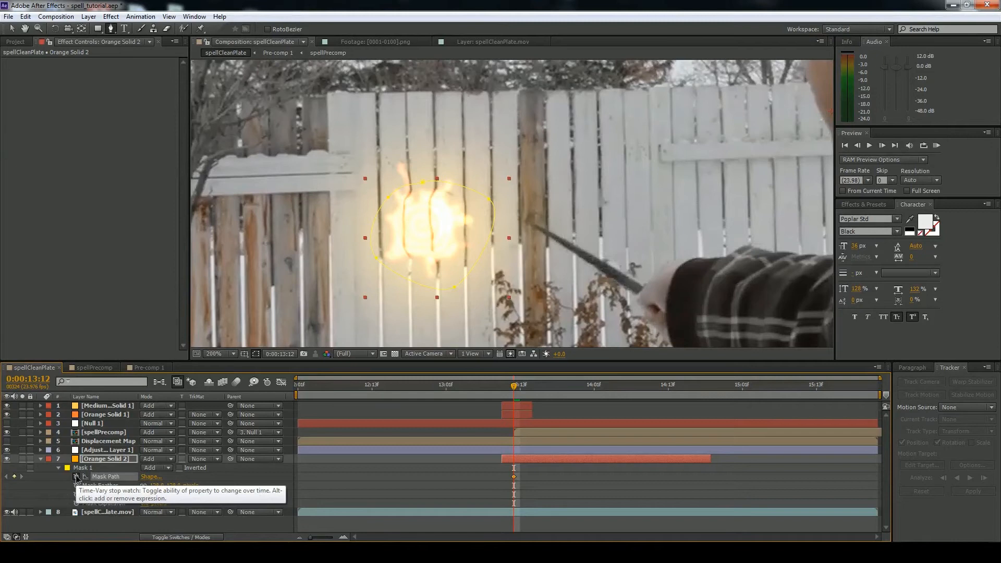
pyautogui.click(77, 476)
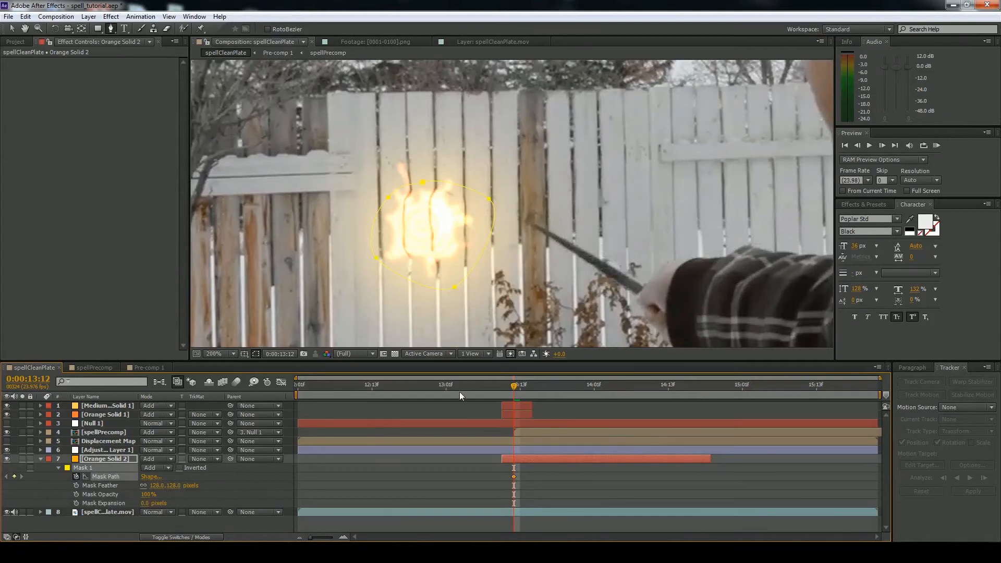
# Shrink Orange Solid 2's mask to roughly half its size at 0:00:13:10 and preview the growing glow.
pyautogui.moveTo(515, 394); pyautogui.dragTo(511, 395)
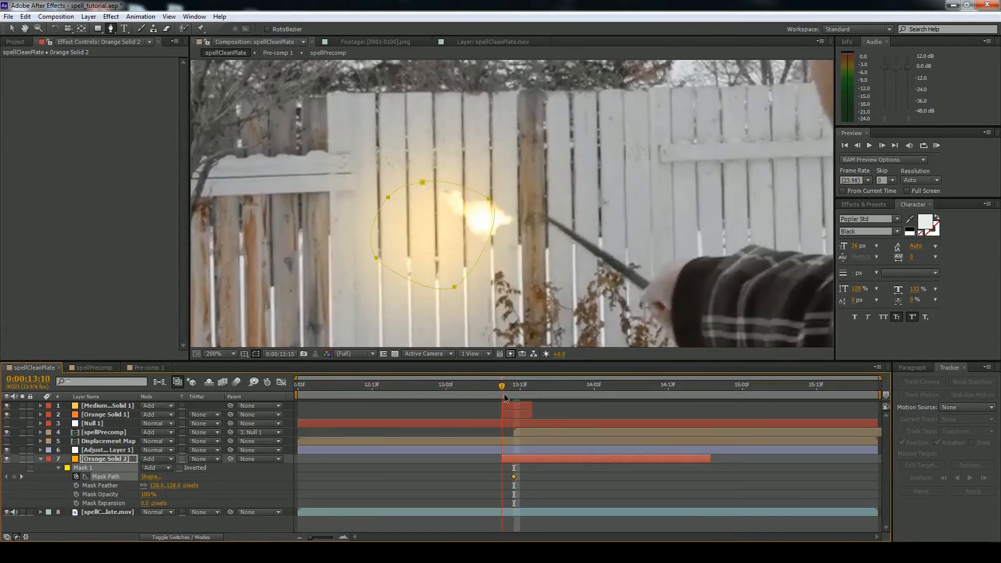
pyautogui.hotkey('ctrl', 't')
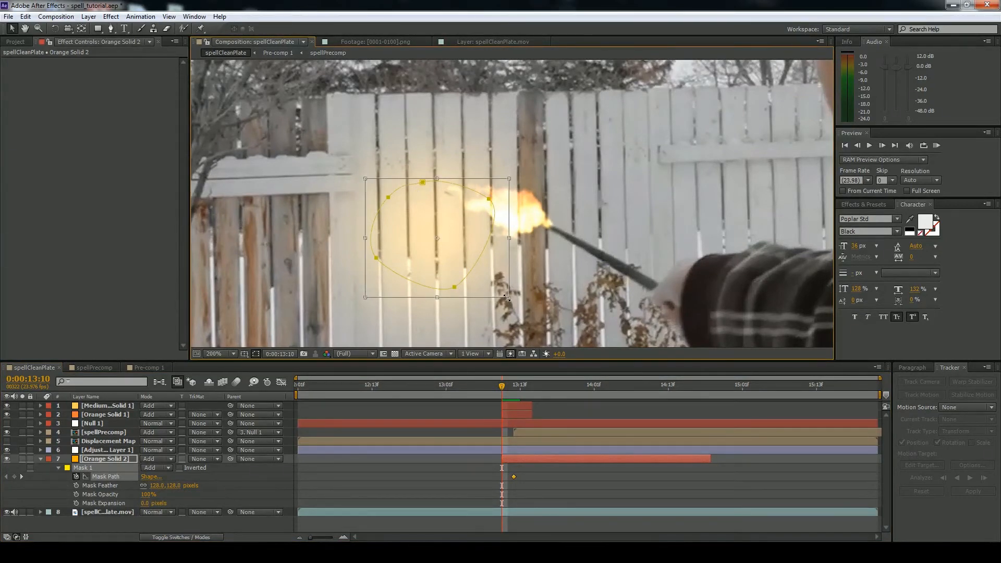
pyautogui.moveTo(507, 298); pyautogui.dragTo(433, 236)
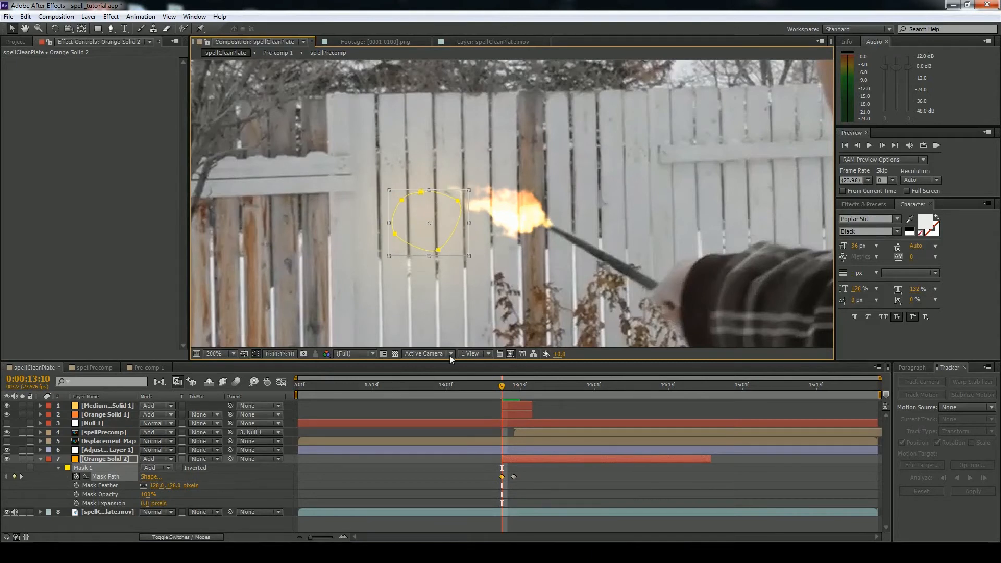
pyautogui.moveTo(505, 384)
pyautogui.mouseDown()
pyautogui.moveTo(539, 388)
pyautogui.moveTo(502, 387)
pyautogui.mouseUp()
pyautogui.press('space')
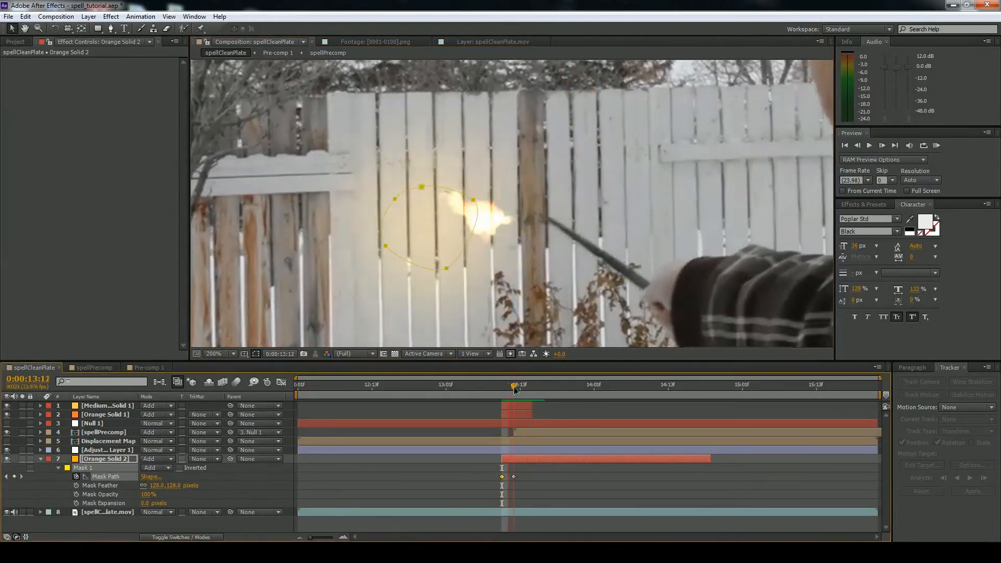
# Enlarge Orange Solid 2's mask to roughly twice its size around the fence glow at 0:00:14:19.
pyautogui.moveTo(650, 410); pyautogui.dragTo(706, 418)
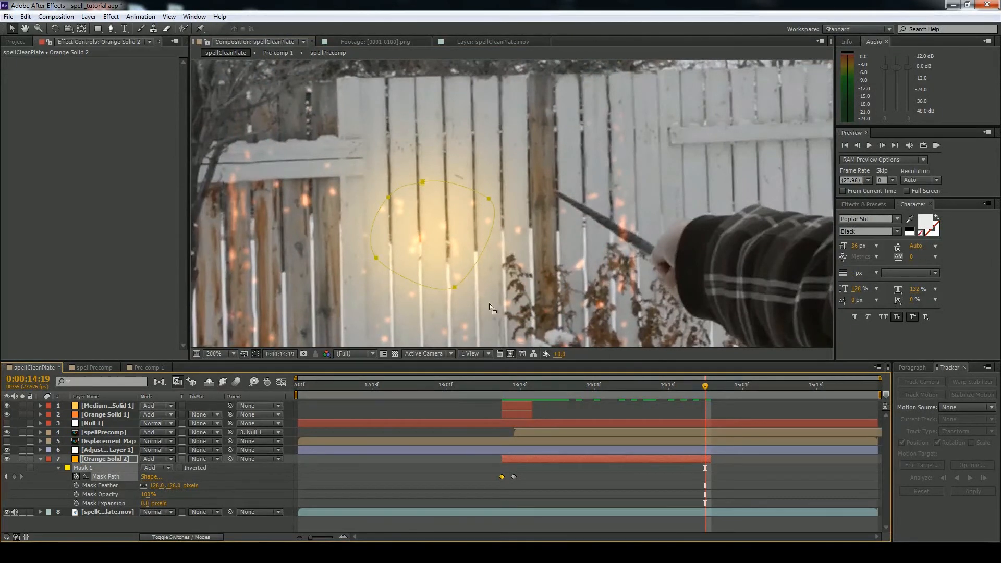
pyautogui.doubleClick(457, 290)
pyautogui.moveTo(509, 297); pyautogui.dragTo(611, 243)
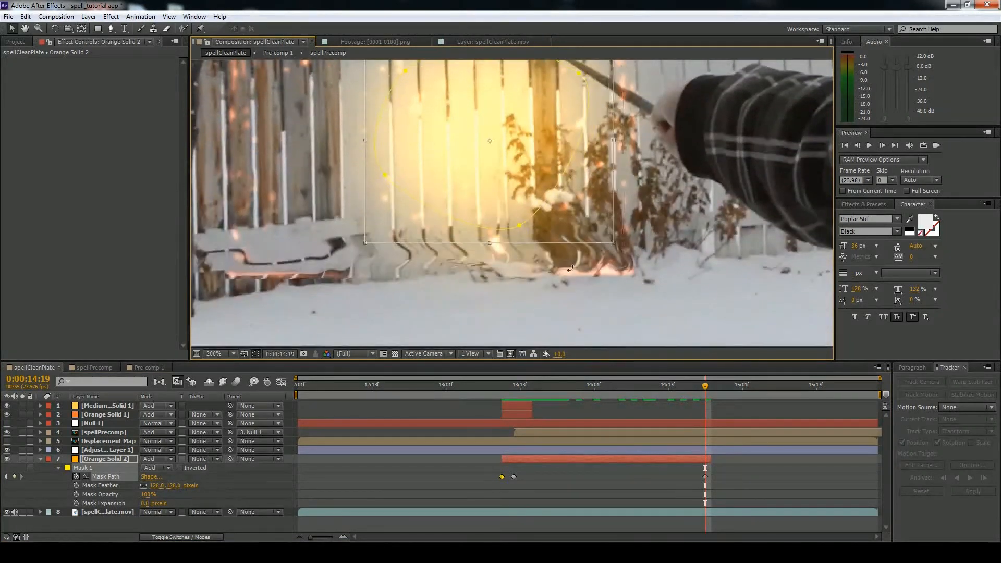
pyautogui.scroll(-1, 530, 222)
pyautogui.moveTo(488, 170); pyautogui.dragTo(465, 202)
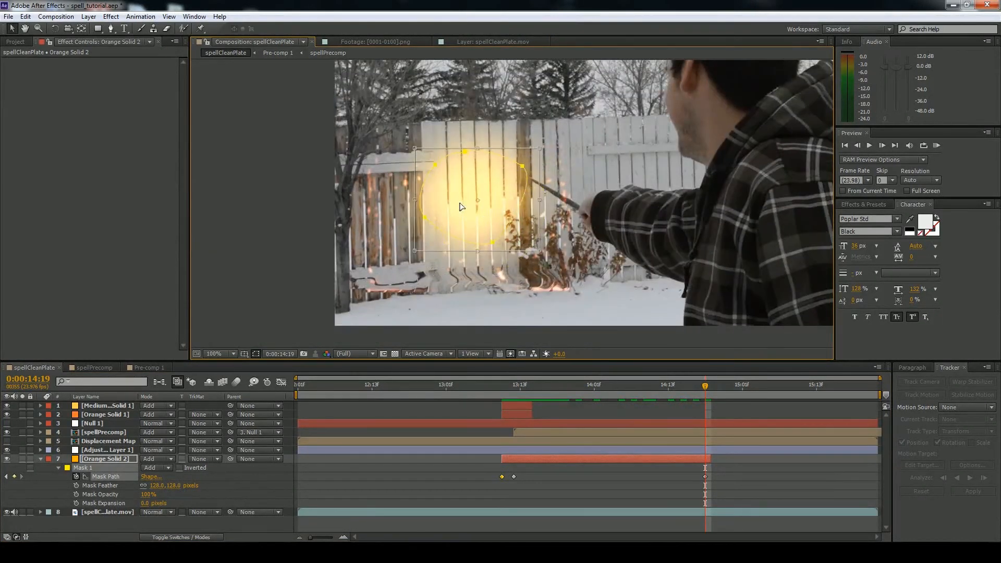
pyautogui.moveTo(538, 252); pyautogui.dragTo(588, 281)
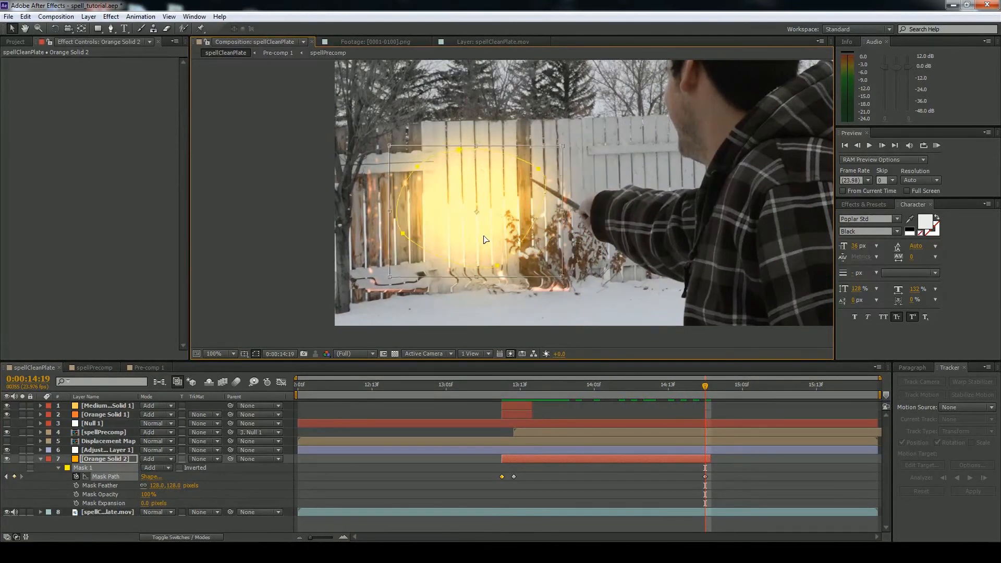
pyautogui.scroll(2, 602, 217)
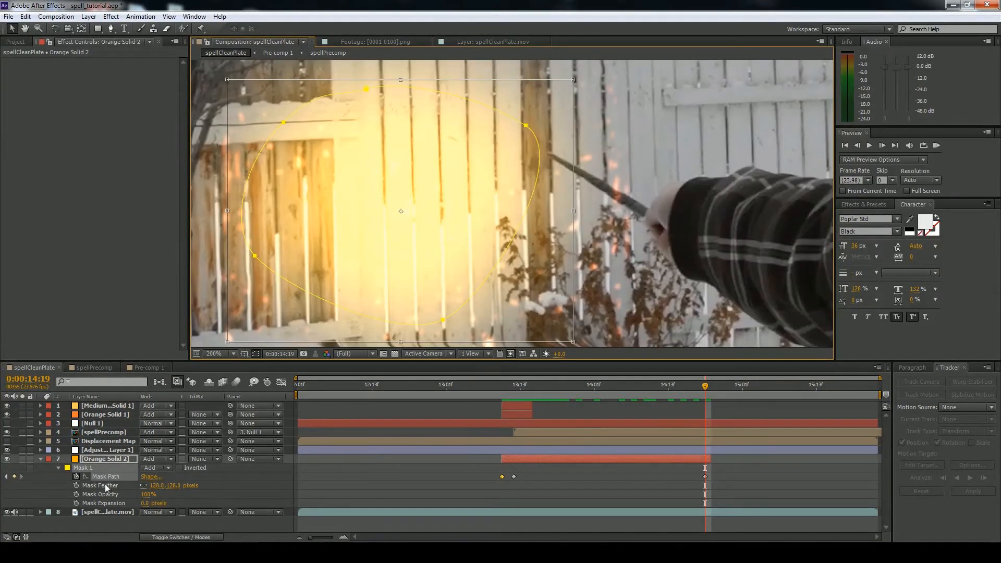
# Keyframe Orange Solid 2's opacity at 71% at 0:00:13:15, fading to 0% at the end of the layer.
pyautogui.press('t')
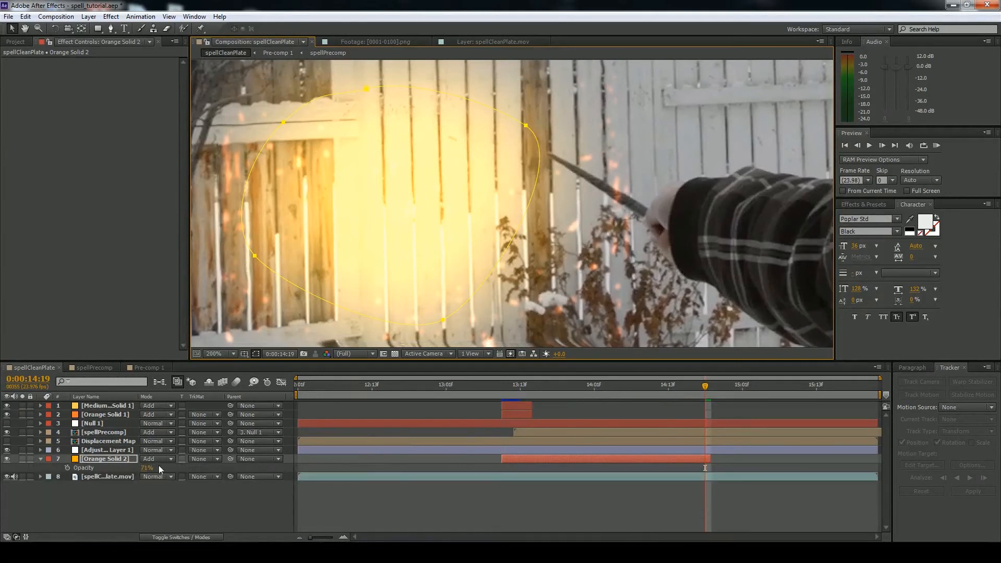
pyautogui.moveTo(705, 386); pyautogui.dragTo(529, 416)
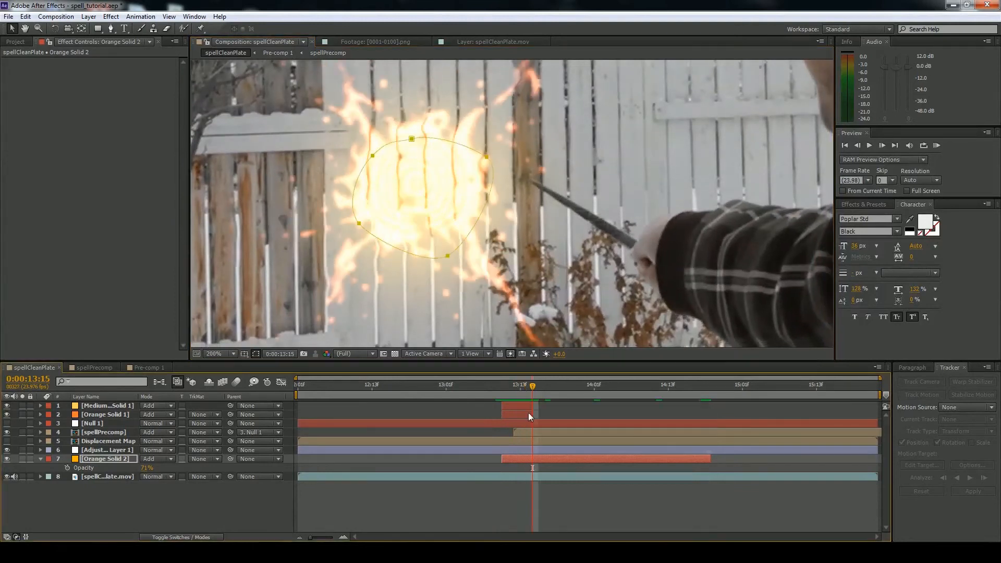
pyautogui.click(67, 468)
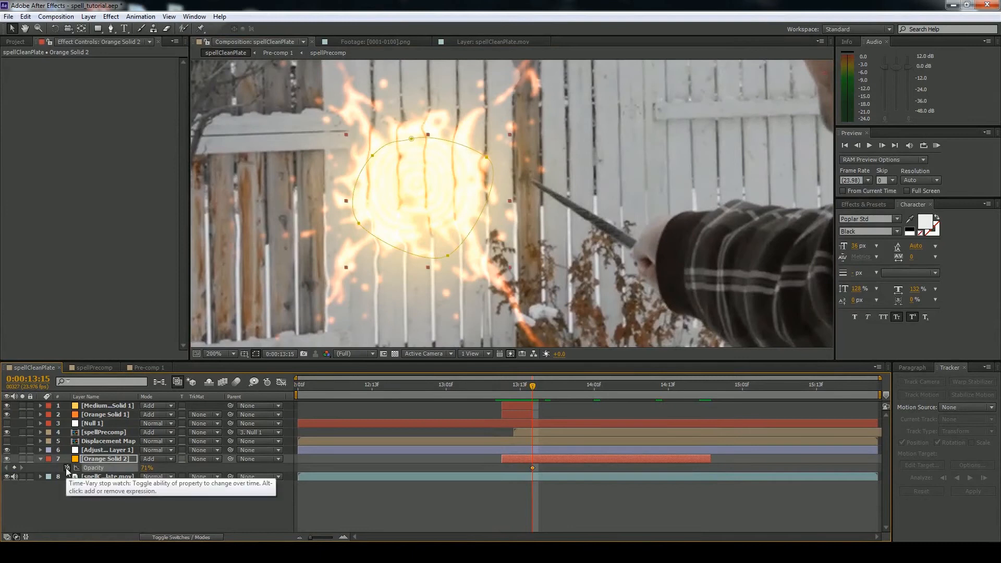
pyautogui.moveTo(530, 387); pyautogui.dragTo(688, 399)
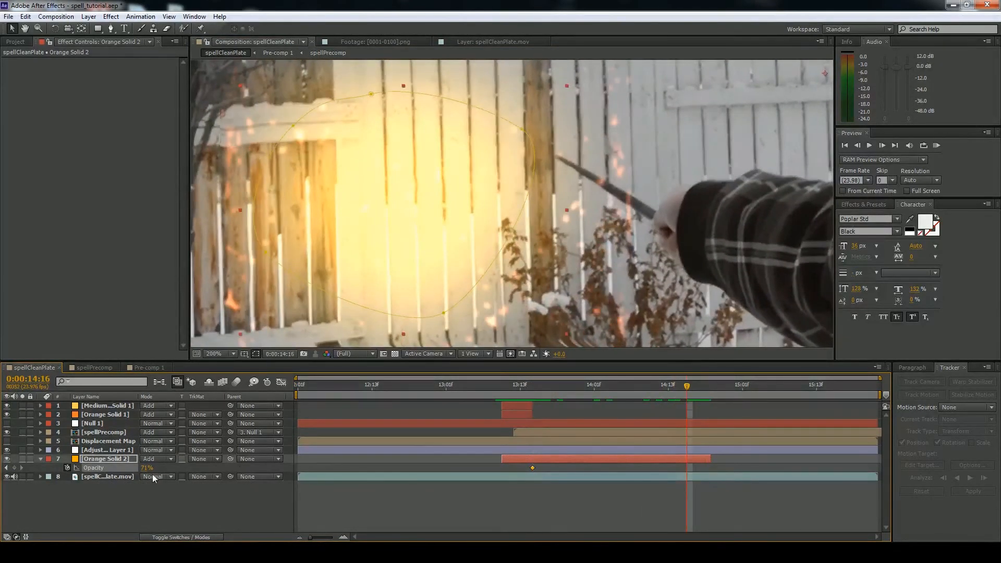
pyautogui.moveTo(143, 467); pyautogui.dragTo(107, 470)
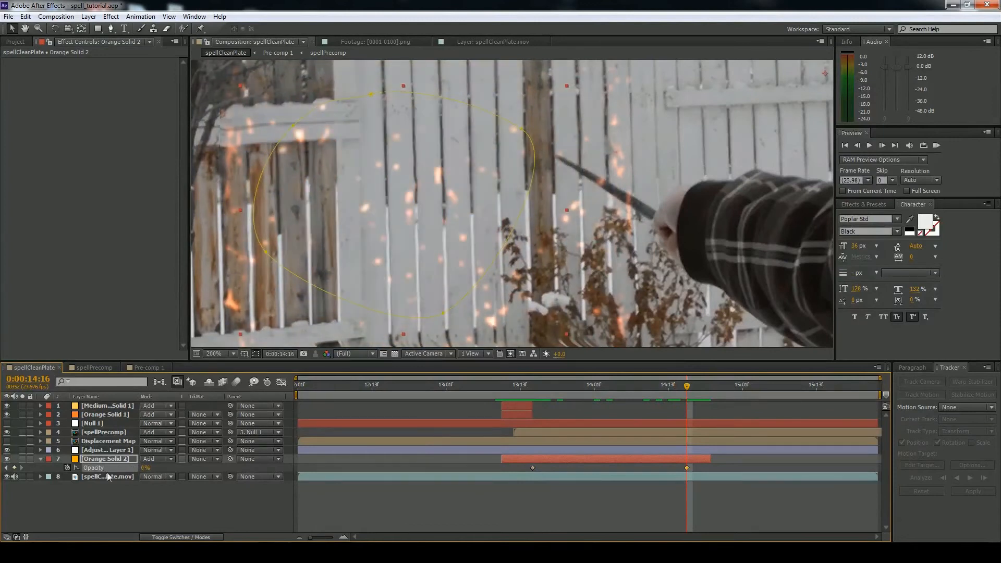
pyautogui.moveTo(688, 467); pyautogui.dragTo(713, 469)
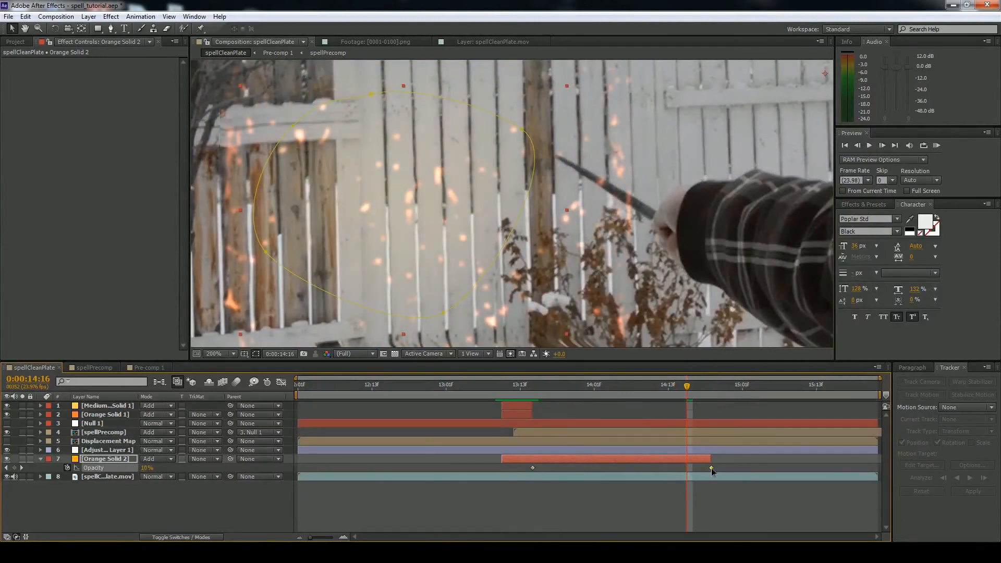
# Set Orange Solid 2's opacity to 19% at 0:00:14:07 and apply Easy Ease to that keyframe.
pyautogui.moveTo(624, 392); pyautogui.dragTo(635, 412)
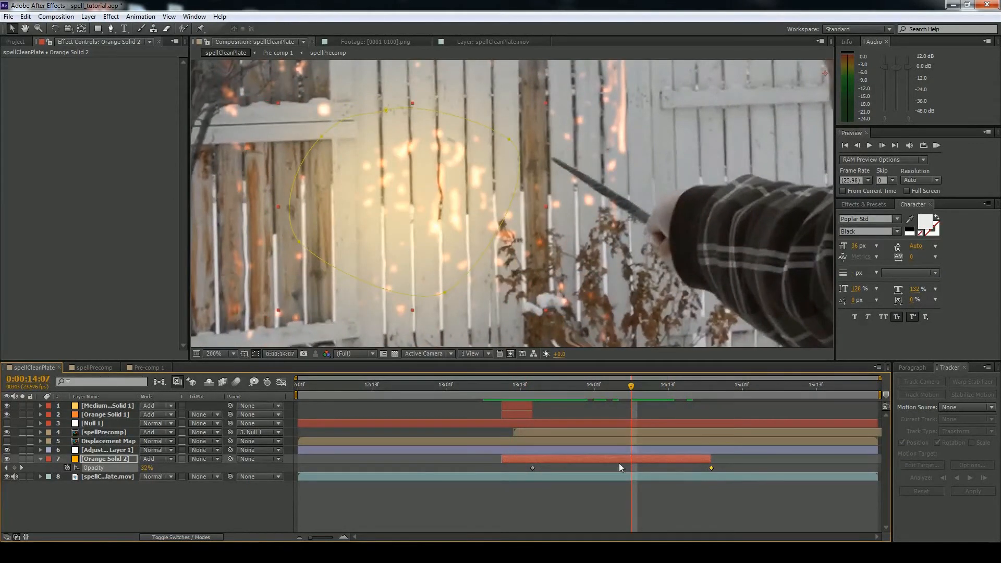
pyautogui.moveTo(144, 467); pyautogui.dragTo(139, 466)
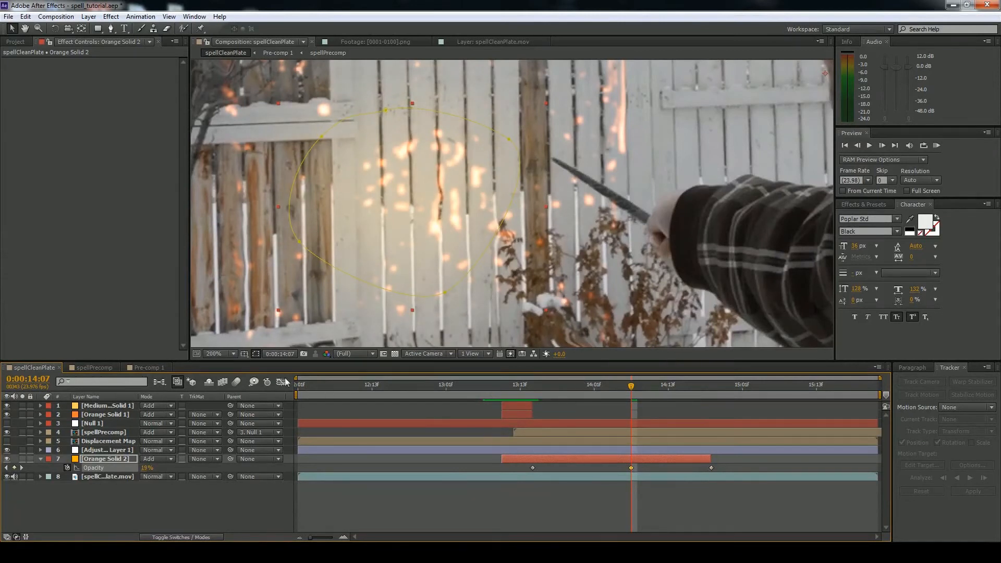
pyautogui.click(280, 383)
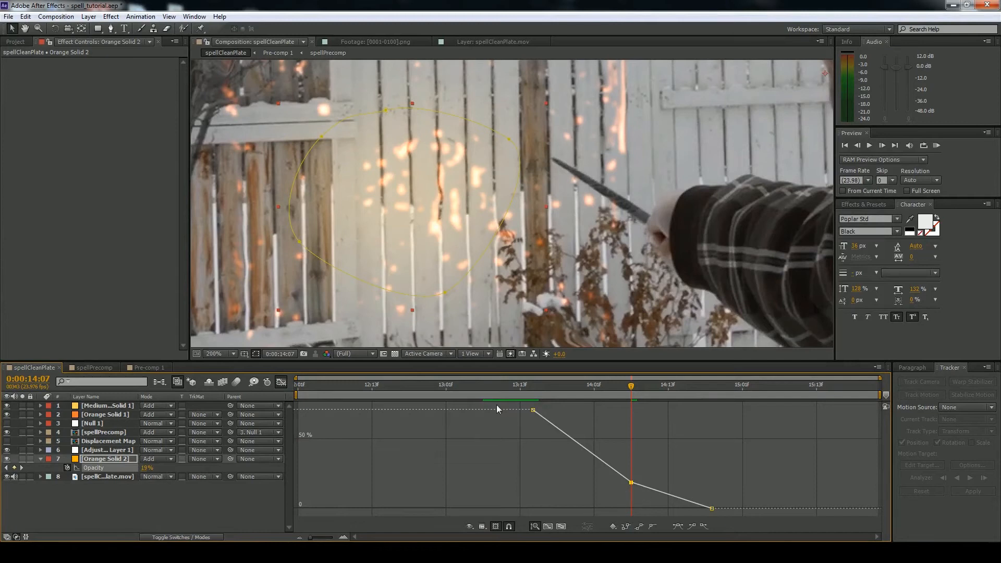
pyautogui.click(281, 383)
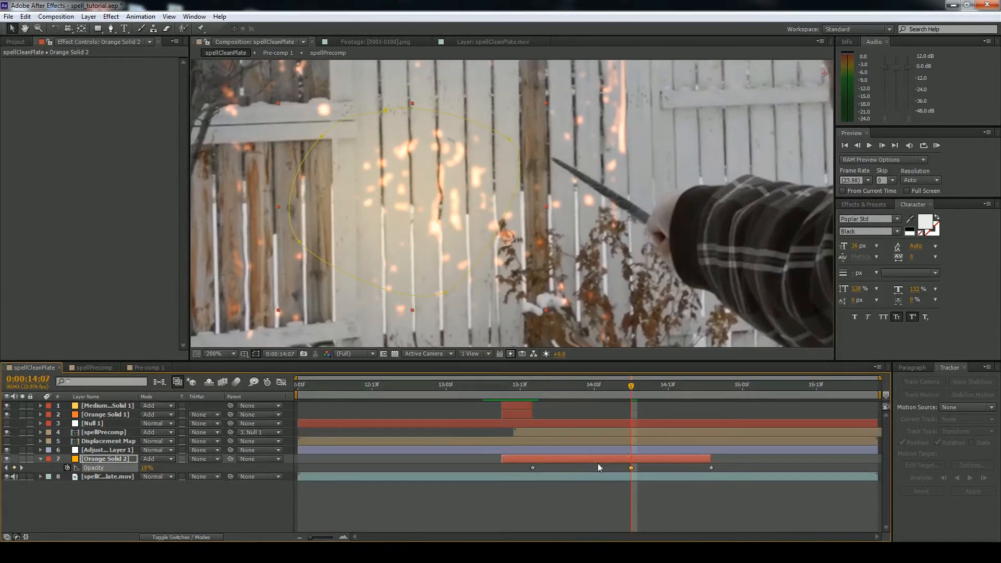
pyautogui.rightClick(632, 468)
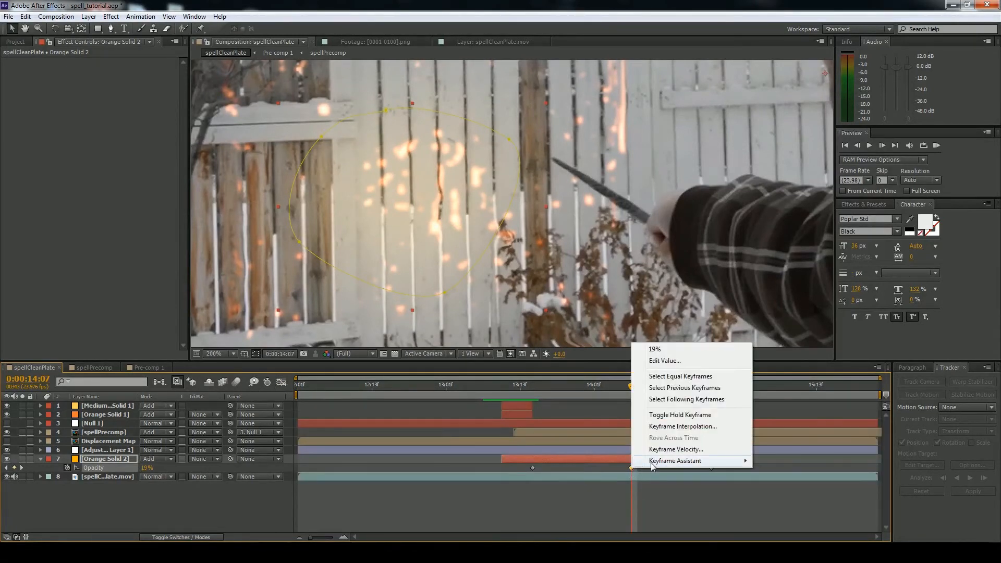
pyautogui.moveTo(652, 462)
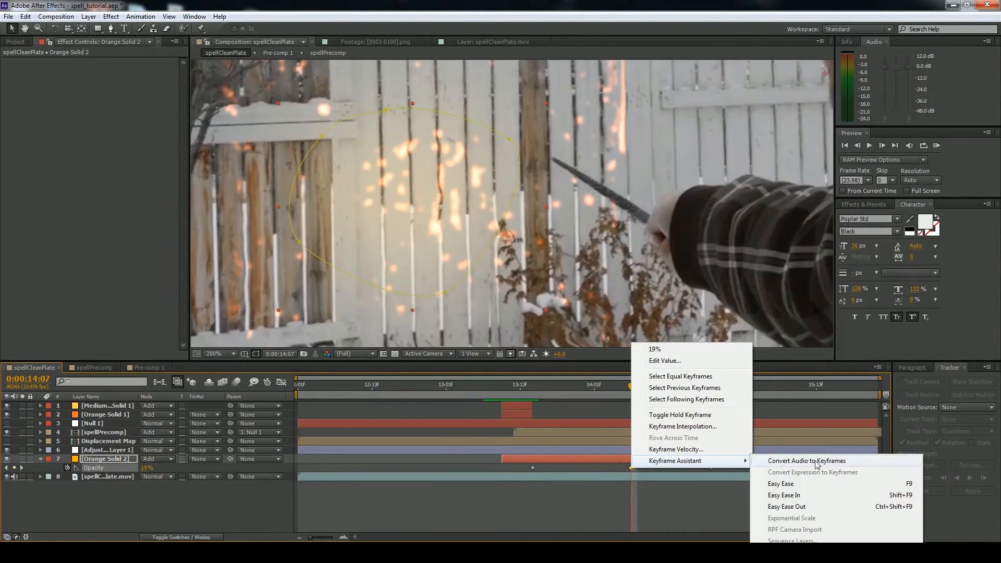
pyautogui.click(806, 484)
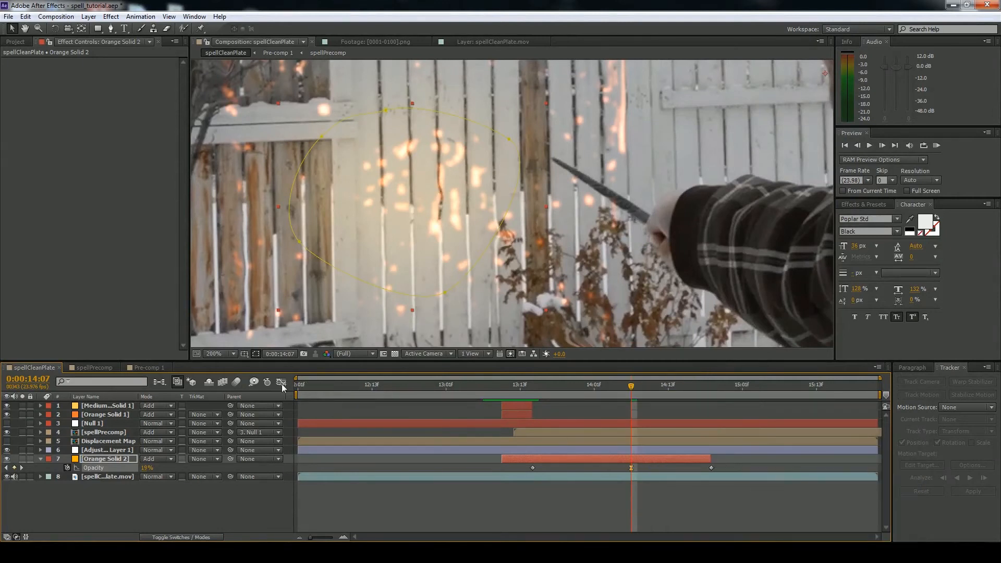
# Reshape the opacity curve around the middle keyframe in the Graph Editor into a steep drop that tapers off smoothly.
pyautogui.click(281, 383)
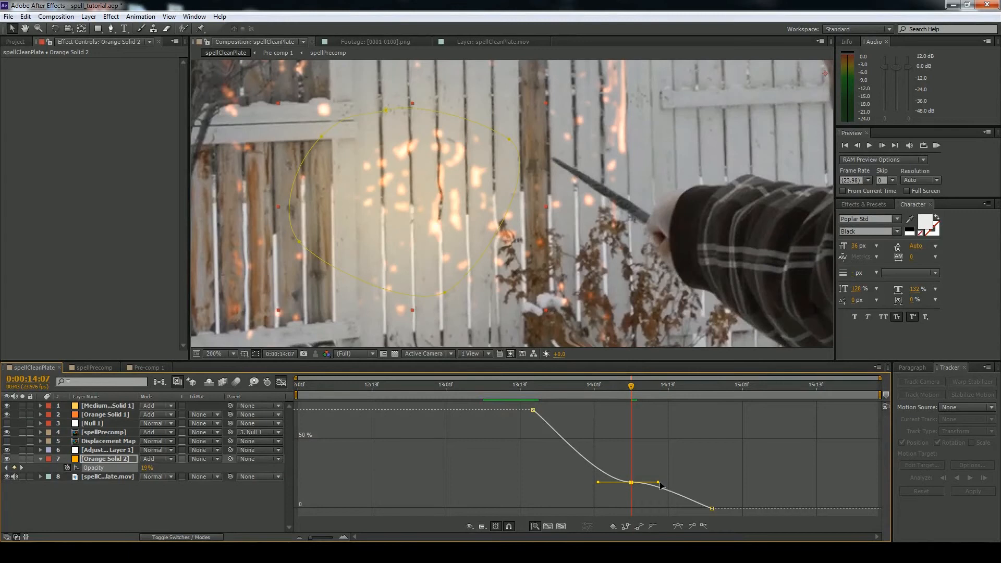
pyautogui.moveTo(658, 485); pyautogui.dragTo(660, 498)
pyautogui.moveTo(599, 482); pyautogui.dragTo(549, 450)
pyautogui.moveTo(659, 493); pyautogui.dragTo(694, 507)
pyautogui.click(283, 385)
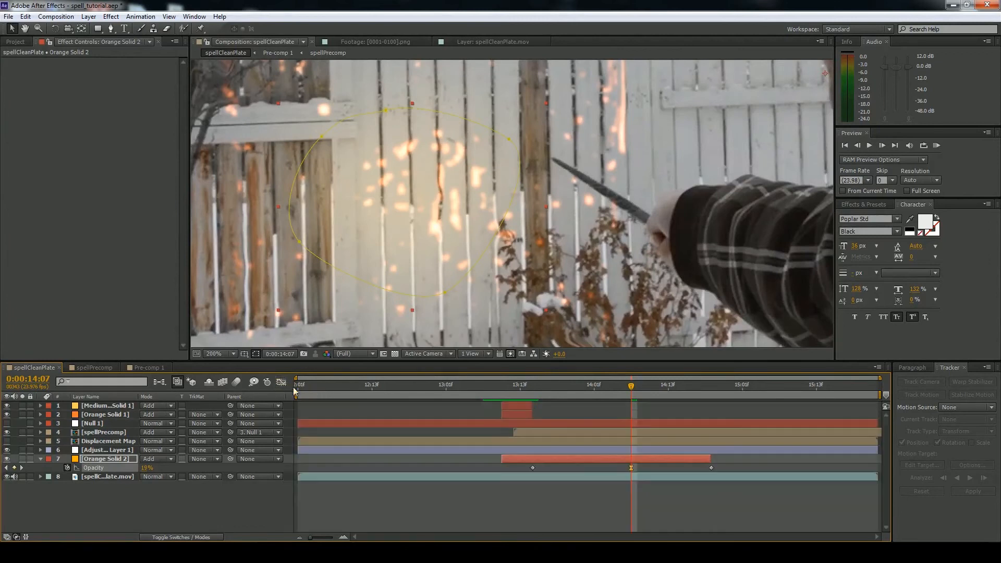
# Preview the fading orange glow against the whole shot and examine the splash between 0:00:13:20 and 0:00:14:07.
pyautogui.moveTo(583, 388); pyautogui.dragTo(613, 413)
pyautogui.press('k')
pyautogui.scroll(-1, 486, 183)
pyautogui.press('space')
pyautogui.moveTo(493, 179); pyautogui.dragTo(508, 217)
pyautogui.moveTo(633, 389); pyautogui.dragTo(601, 398)
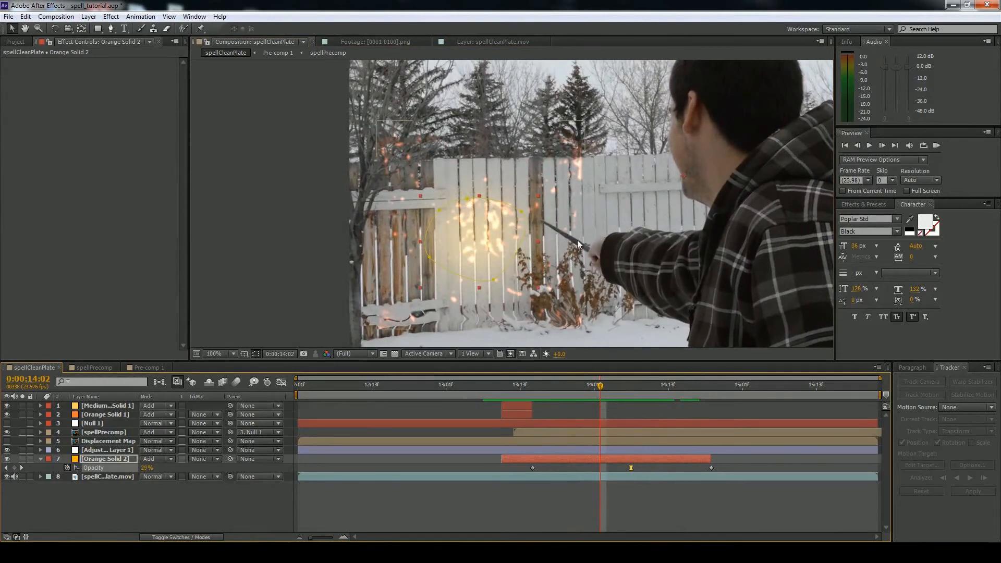
pyautogui.moveTo(602, 387); pyautogui.dragTo(567, 410)
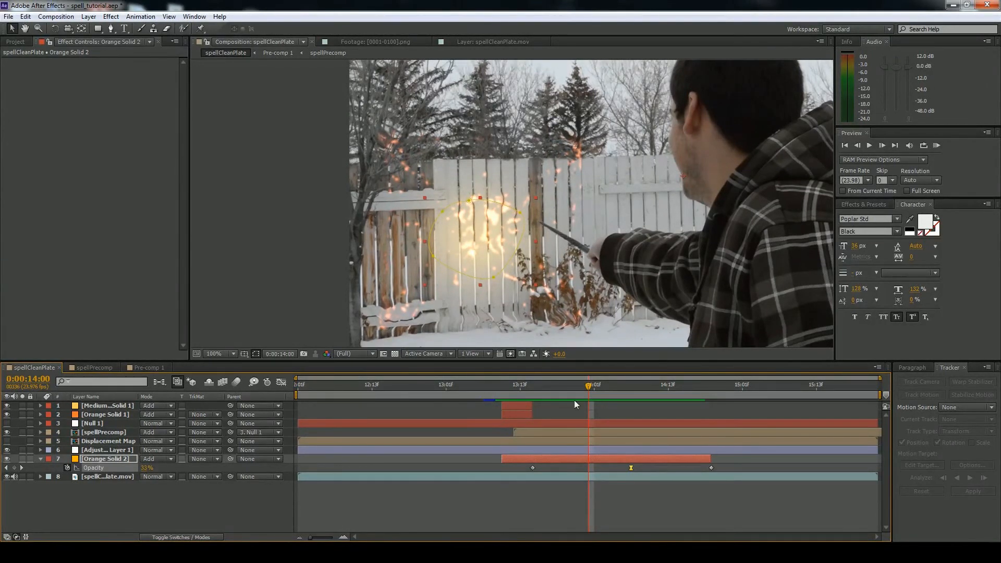
pyautogui.moveTo(590, 384)
pyautogui.mouseDown()
pyautogui.moveTo(547, 387)
pyautogui.moveTo(594, 385)
pyautogui.mouseUp()
# Open spellPrecomp from within Pre-comp 1 and add a full-size elliptical mask to the [0001-0100].png layer.
pyautogui.click(149, 368)
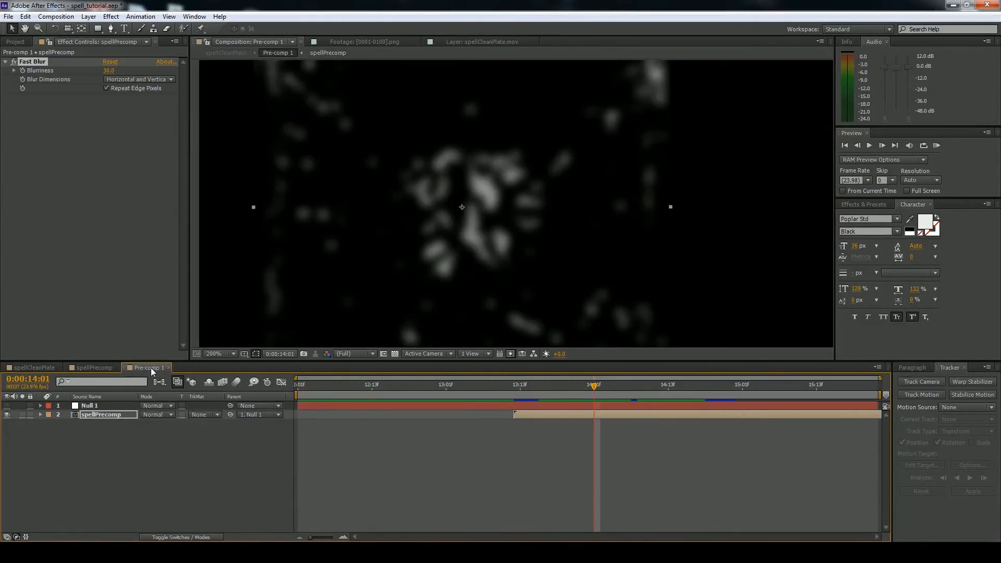
pyautogui.scroll(-2, 338, 306)
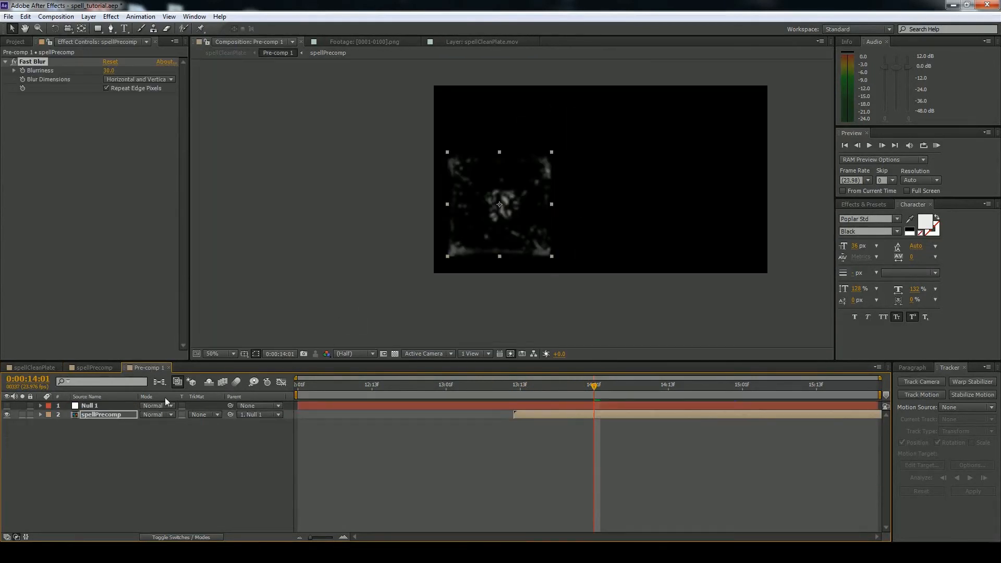
pyautogui.doubleClick(113, 414)
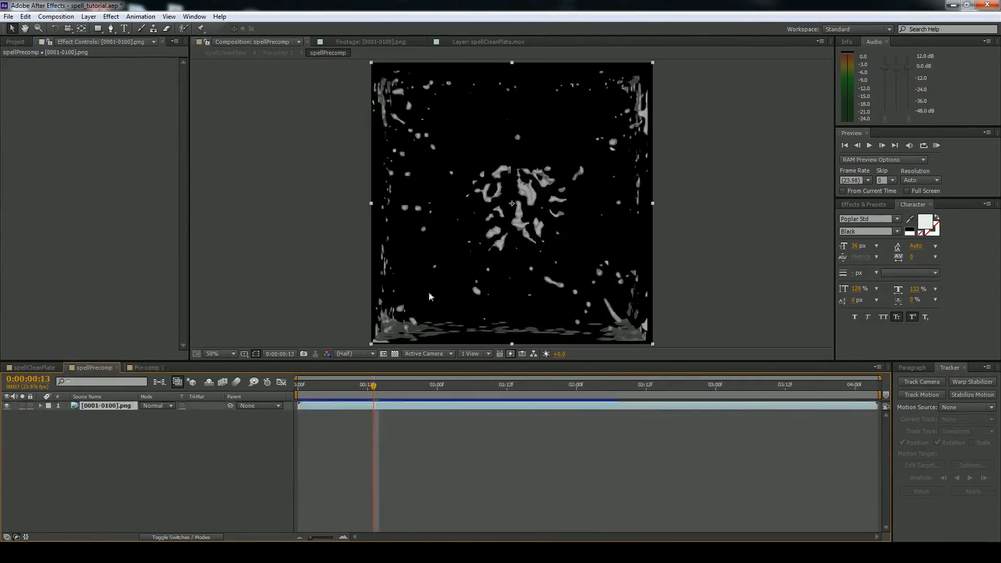
pyautogui.moveTo(459, 192)
pyautogui.mouseDown()
pyautogui.moveTo(445, 221)
pyautogui.moveTo(444, 180)
pyautogui.mouseUp()
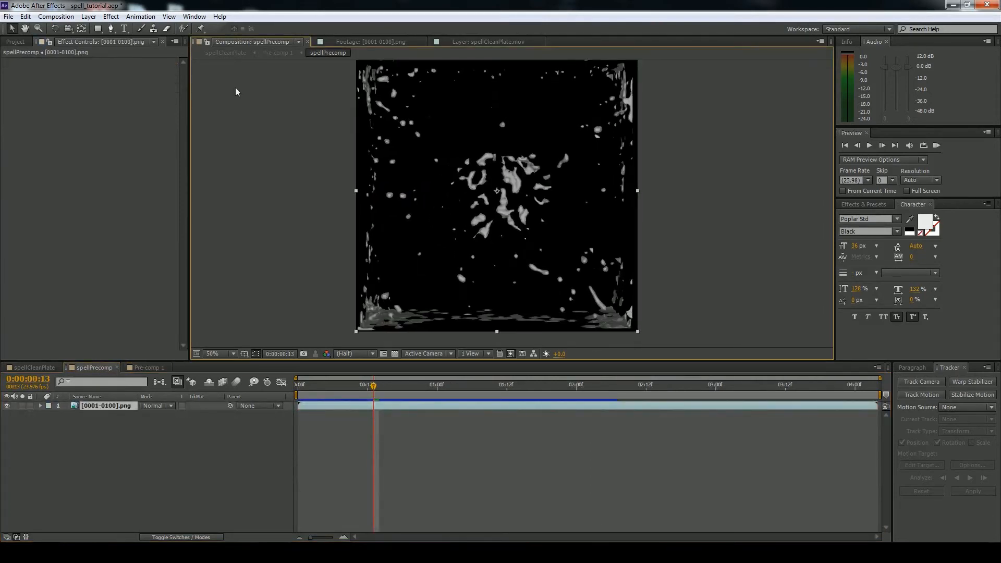
pyautogui.click(98, 29)
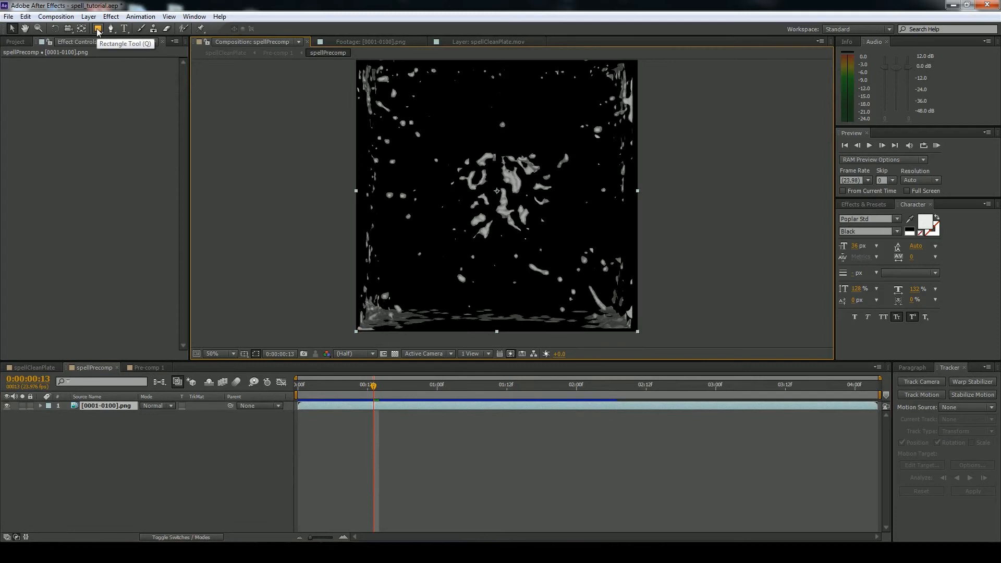
pyautogui.moveTo(98, 29); pyautogui.dragTo(139, 52)
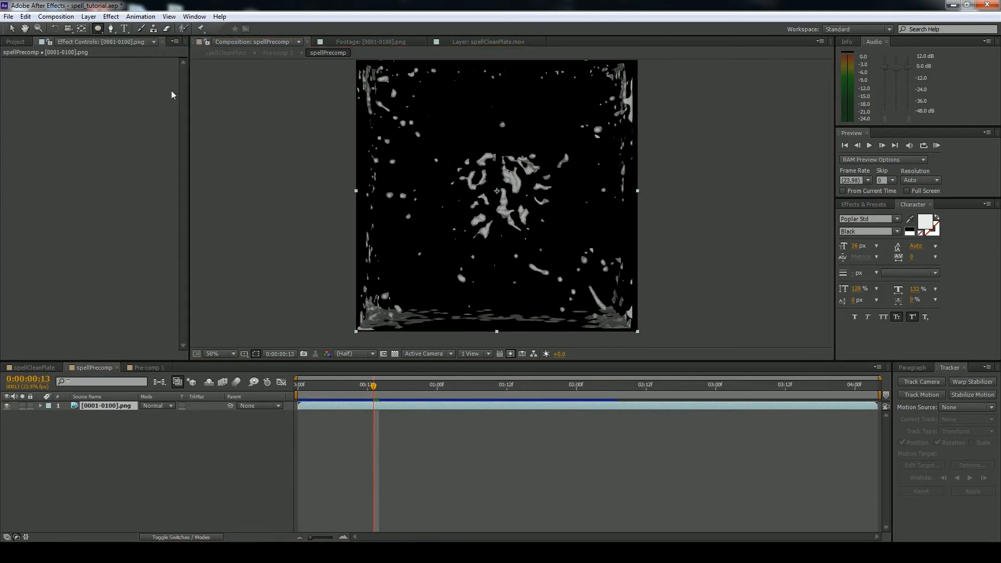
pyautogui.doubleClick(100, 29)
pyautogui.press('space')
pyautogui.moveTo(528, 147); pyautogui.dragTo(495, 160)
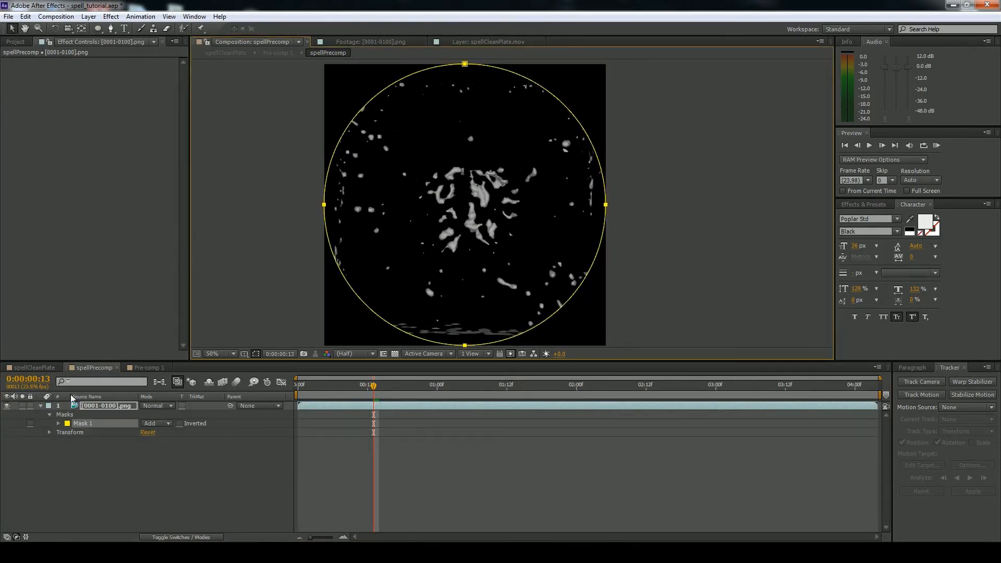
# Feather the [0001-0100].png layer's mask by 280 pixels and show all of its mask properties.
pyautogui.press('f')
pyautogui.moveTo(158, 423); pyautogui.dragTo(314, 427)
pyautogui.click(58, 414)
pyautogui.click(58, 414)
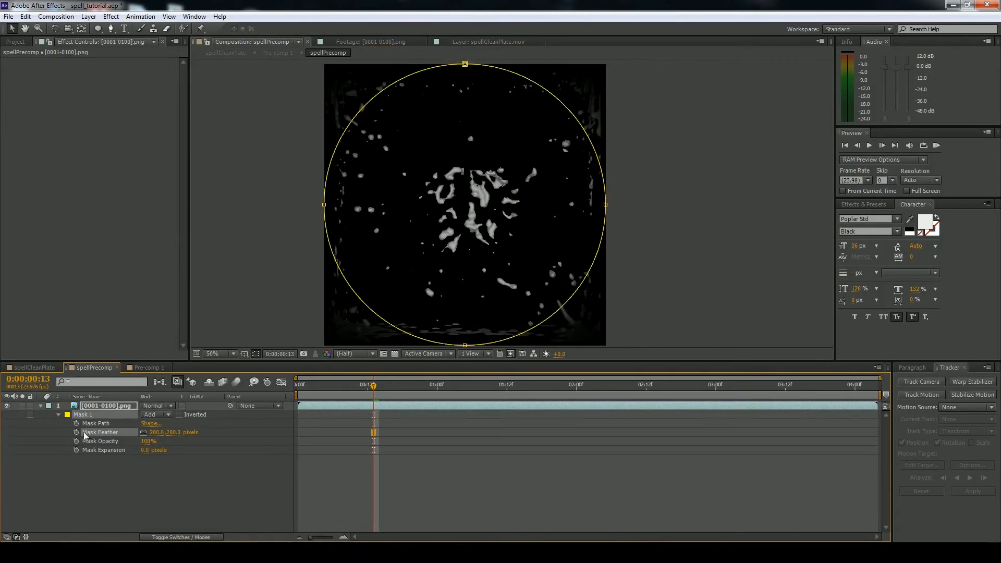
# Set the mask's expansion to -201 pixels, checking the splash edges on frames around 0:00:01:07.
pyautogui.moveTo(145, 450); pyautogui.dragTo(96, 470)
pyautogui.click(257, 355)
pyautogui.moveTo(388, 392); pyautogui.dragTo(472, 392)
pyautogui.moveTo(150, 451); pyautogui.dragTo(127, 460)
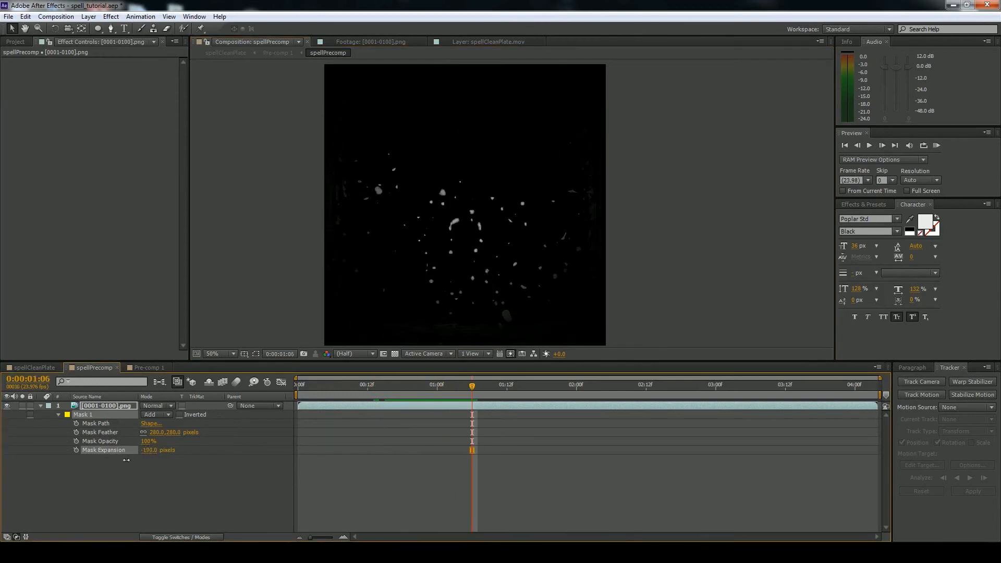
pyautogui.moveTo(475, 387); pyautogui.dragTo(482, 423)
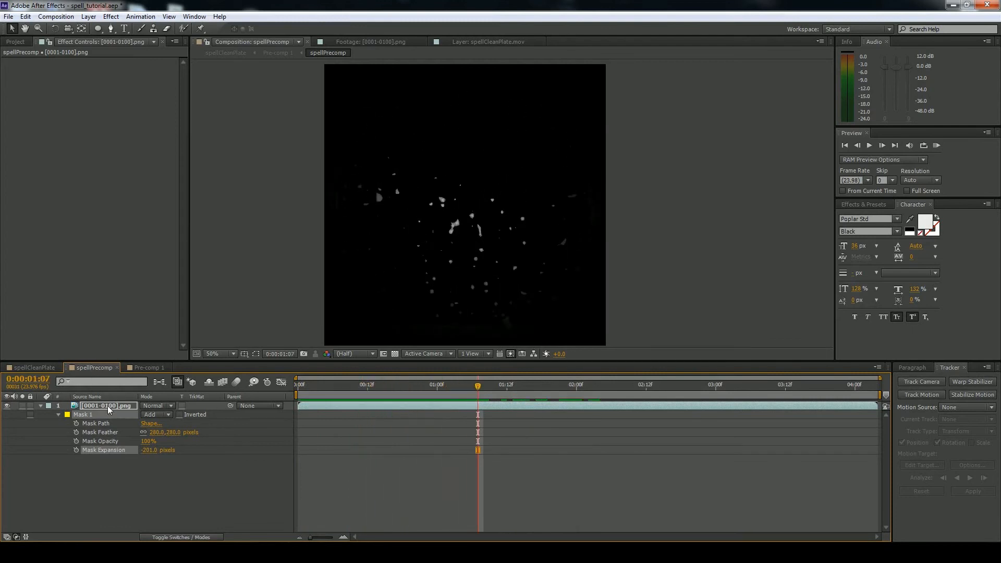
# Add a vertex to each upper side of the elliptical mask and pull both out toward the frame's upper corners.
pyautogui.click(99, 424)
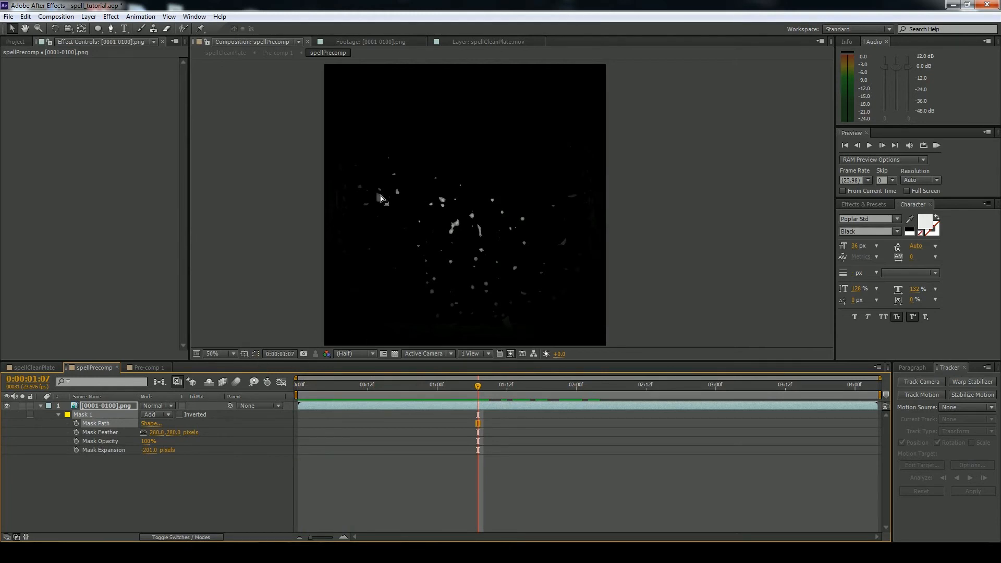
pyautogui.click(255, 355)
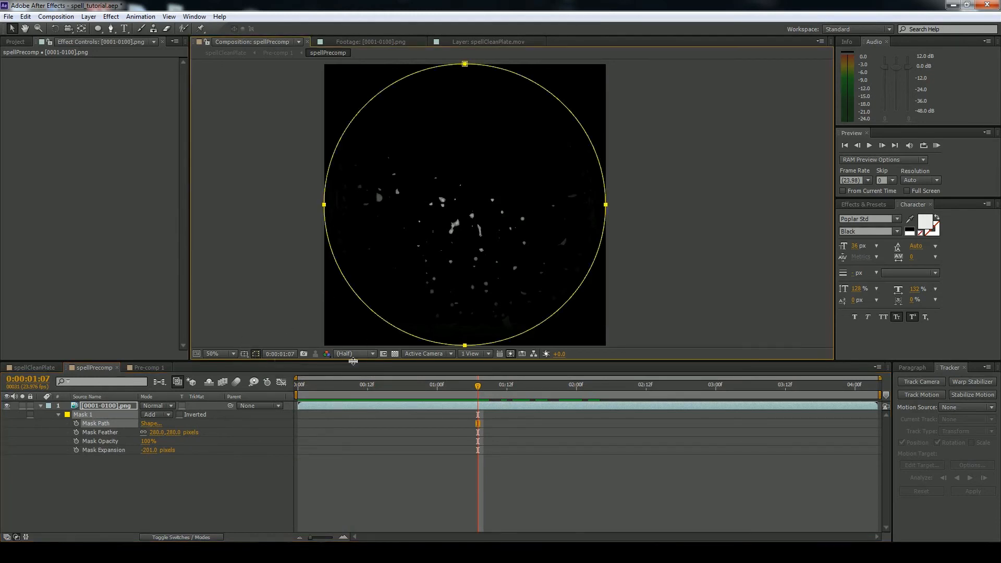
pyautogui.click(110, 28)
pyautogui.click(357, 115)
pyautogui.moveTo(356, 116); pyautogui.dragTo(355, 93)
pyautogui.click(575, 116)
pyautogui.moveTo(574, 116); pyautogui.dragTo(584, 85)
pyautogui.moveTo(478, 387); pyautogui.dragTo(315, 392)
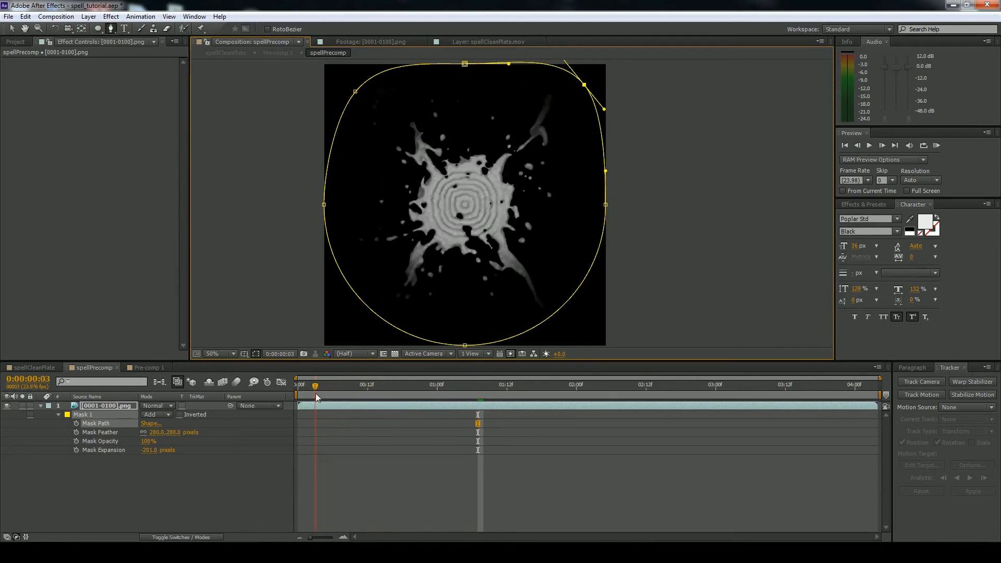
# Pull the mask's two upper vertices out beyond the frame's upper corners and return to the spellCleanPlate composition.
pyautogui.moveTo(584, 86); pyautogui.dragTo(585, 61)
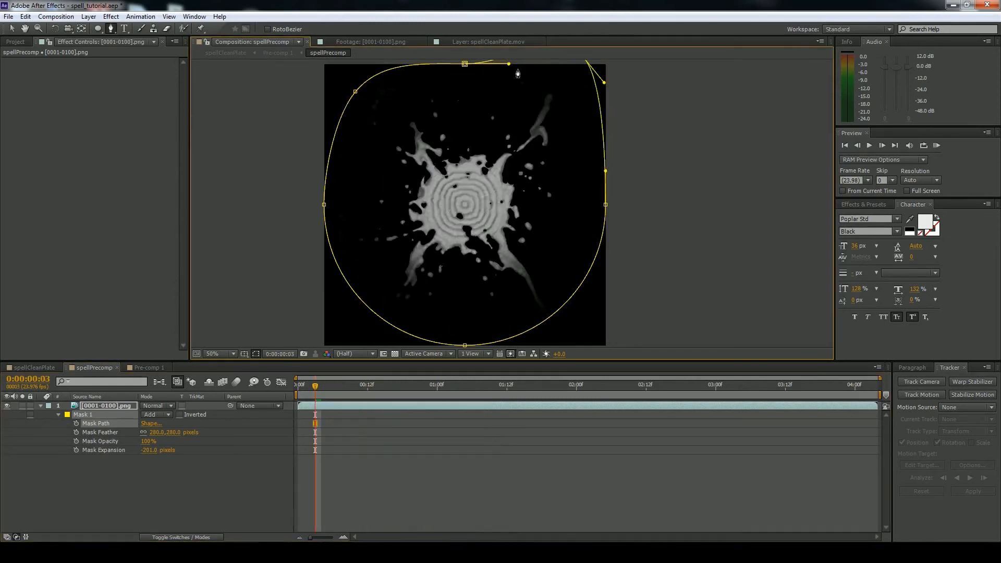
pyautogui.moveTo(356, 92); pyautogui.dragTo(307, 45)
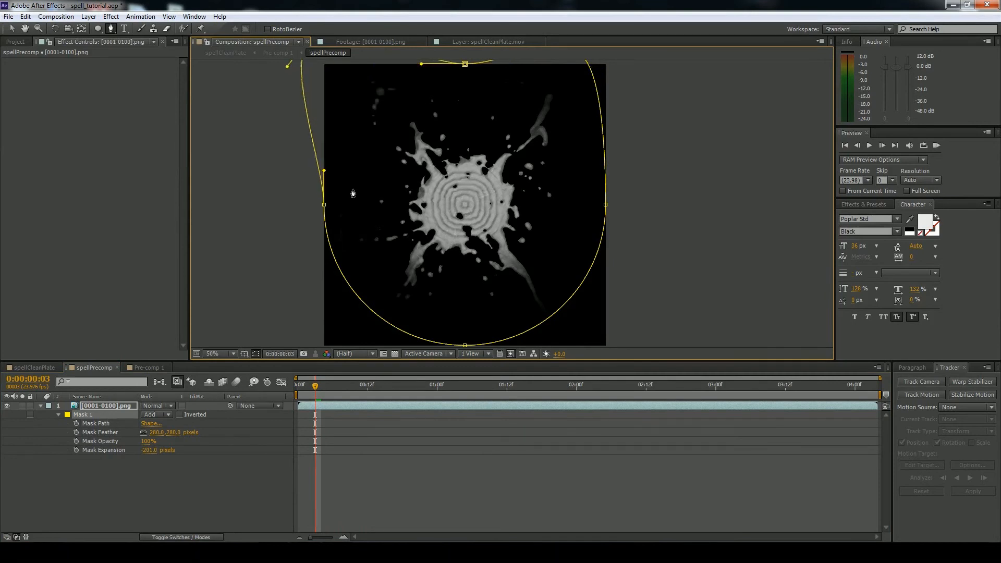
pyautogui.moveTo(327, 401); pyautogui.dragTo(651, 381)
pyautogui.click(35, 368)
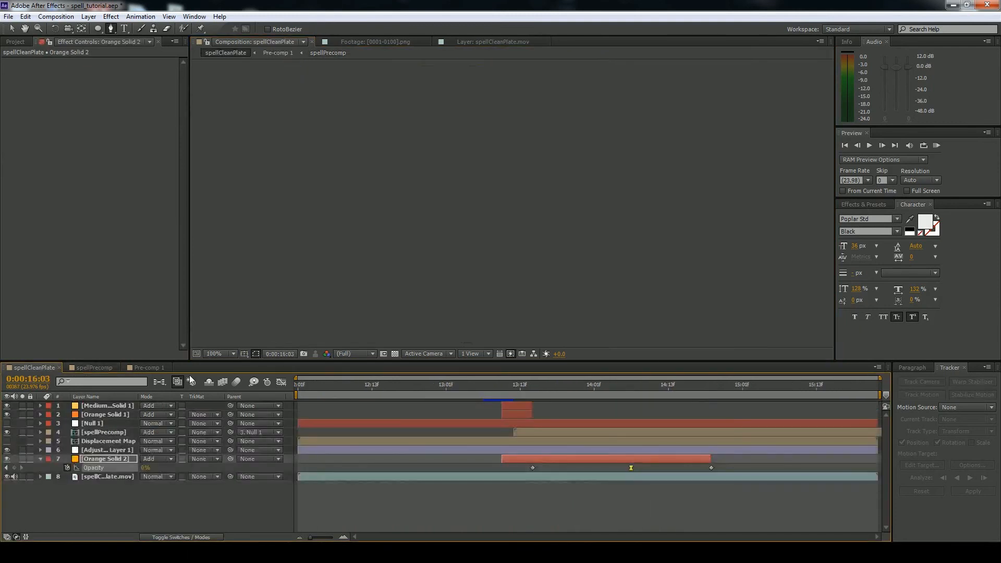
# Parent the Orange Solid 2 layer to Null 1 at 0:00:13:10 and check how it follows the burst.
pyautogui.moveTo(486, 395); pyautogui.dragTo(569, 448)
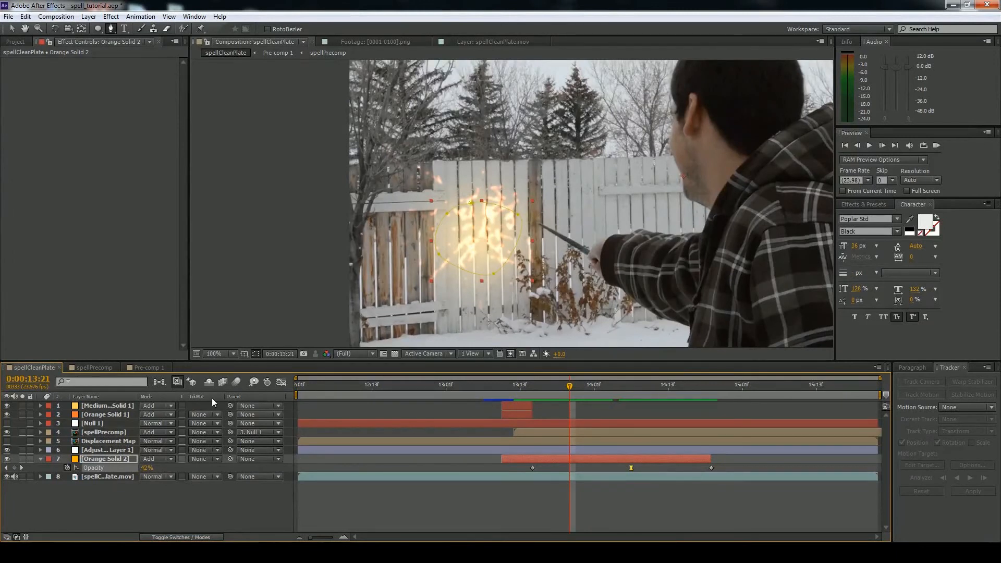
pyautogui.moveTo(571, 390); pyautogui.dragTo(502, 391)
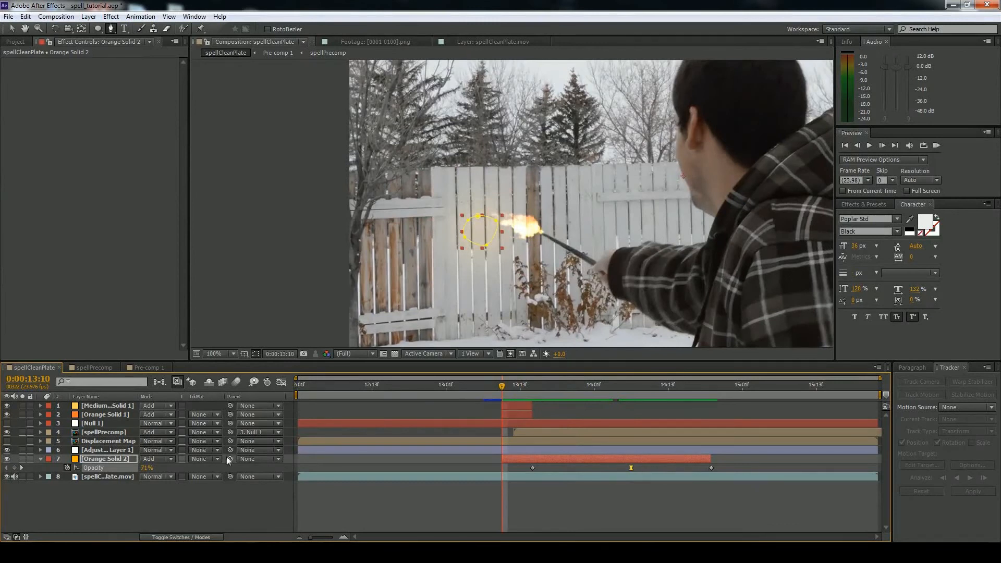
pyautogui.moveTo(230, 459); pyautogui.dragTo(93, 423)
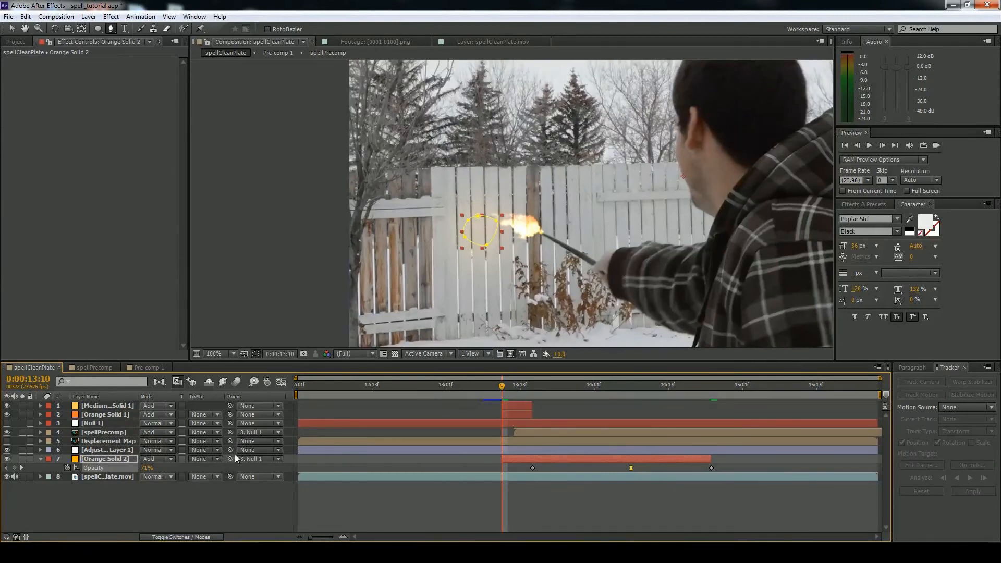
pyautogui.click(263, 459)
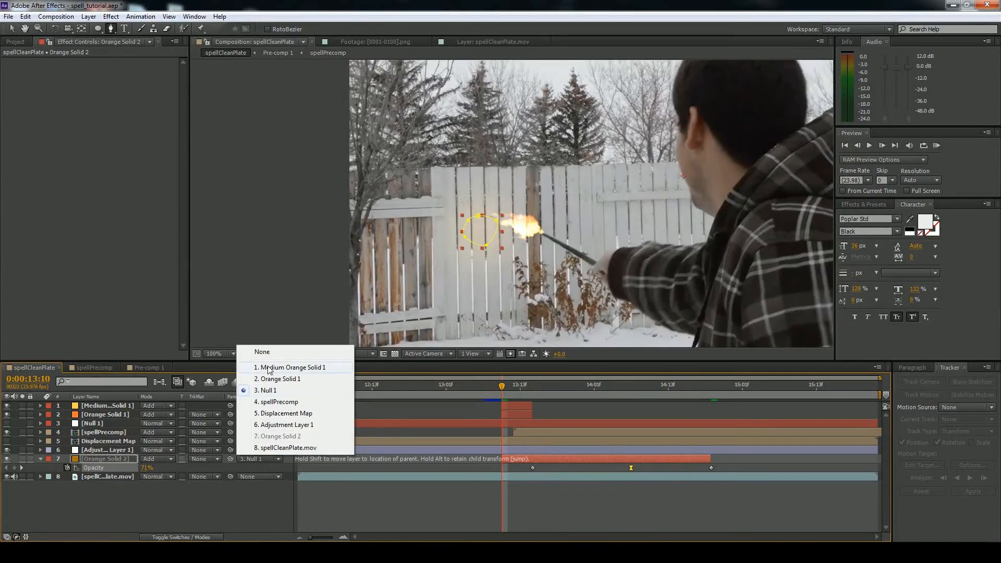
pyautogui.click(448, 454)
pyautogui.moveTo(498, 388); pyautogui.dragTo(537, 434)
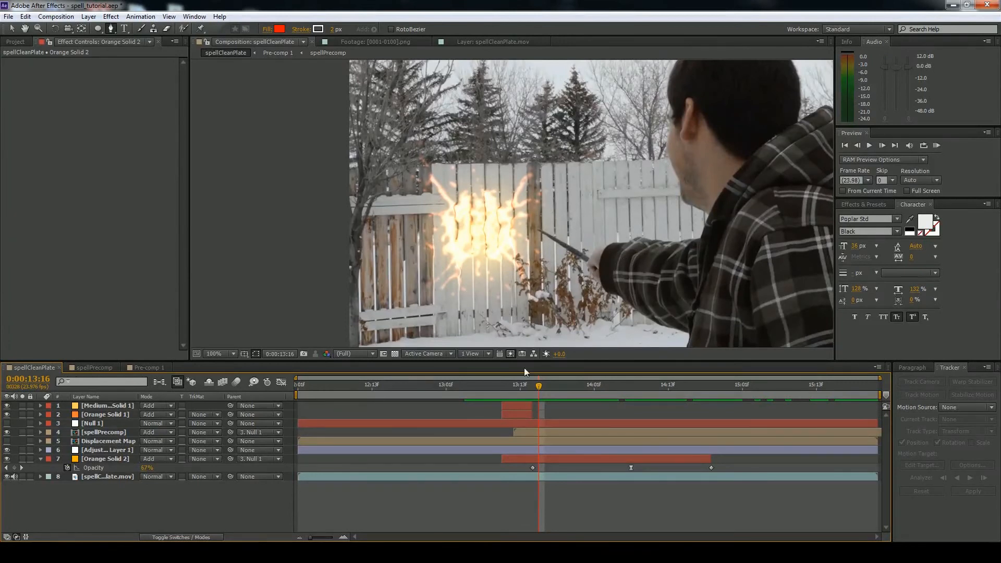
# Duplicate the spellCleanPlate.mov layer with the current time at 0:00:14:05.
pyautogui.moveTo(542, 393); pyautogui.dragTo(620, 384)
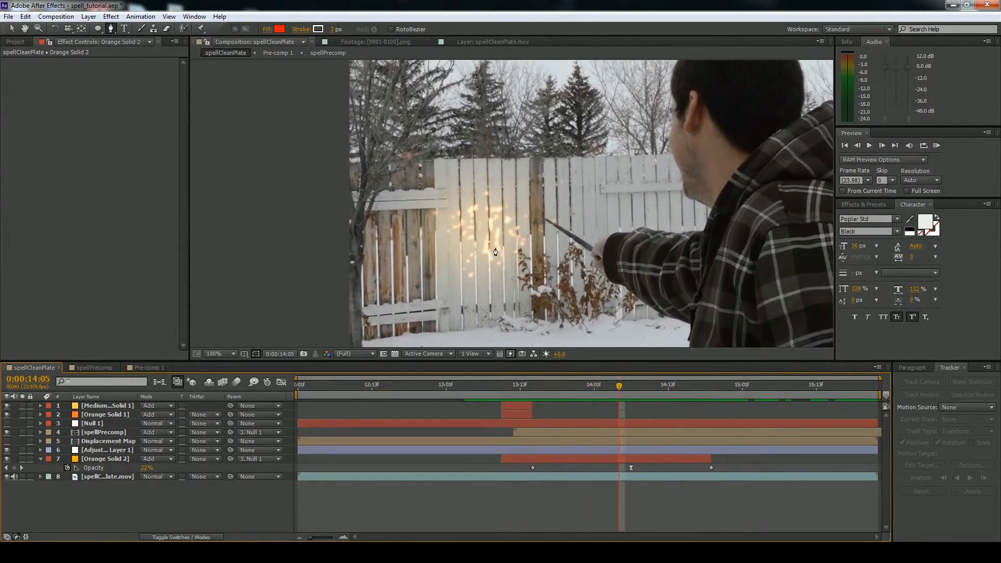
pyautogui.click(103, 476)
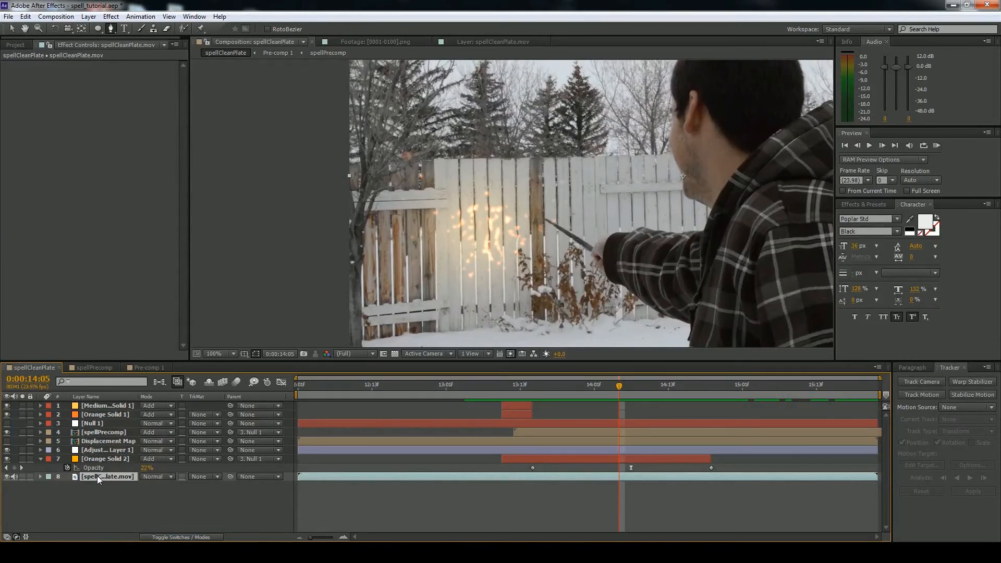
pyautogui.hotkey('ctrl', 'd')
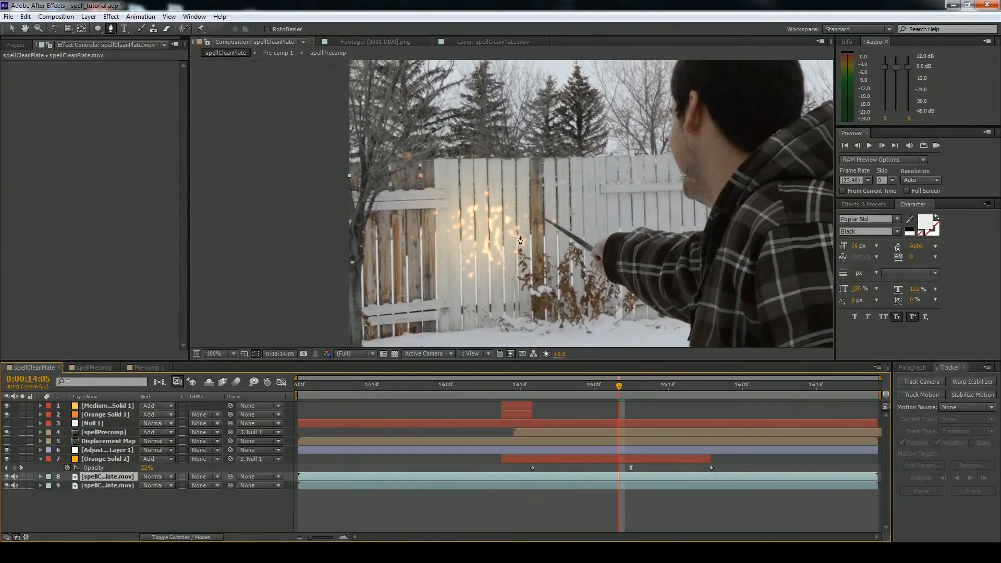
# Draw a jagged upright mask around bare wood on the fence post in the upper spellCleanPlate.mov layer and check it soloed.
pyautogui.scroll(2, 521, 241)
pyautogui.moveTo(608, 127); pyautogui.dragTo(562, 154)
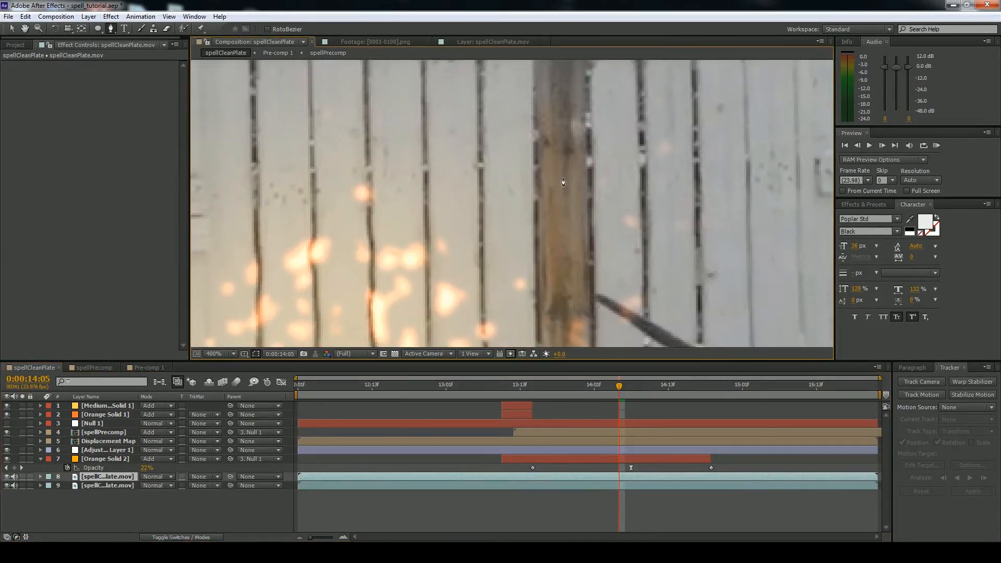
pyautogui.click(561, 183)
pyautogui.click(549, 170)
pyautogui.click(544, 184)
pyautogui.click(540, 202)
pyautogui.click(544, 223)
pyautogui.click(548, 246)
pyautogui.click(546, 263)
pyautogui.click(543, 286)
pyautogui.click(562, 273)
pyautogui.click(579, 292)
pyautogui.click(582, 249)
pyautogui.click(579, 225)
pyautogui.click(578, 183)
pyautogui.click(576, 200)
pyautogui.click(566, 194)
pyautogui.click(562, 184)
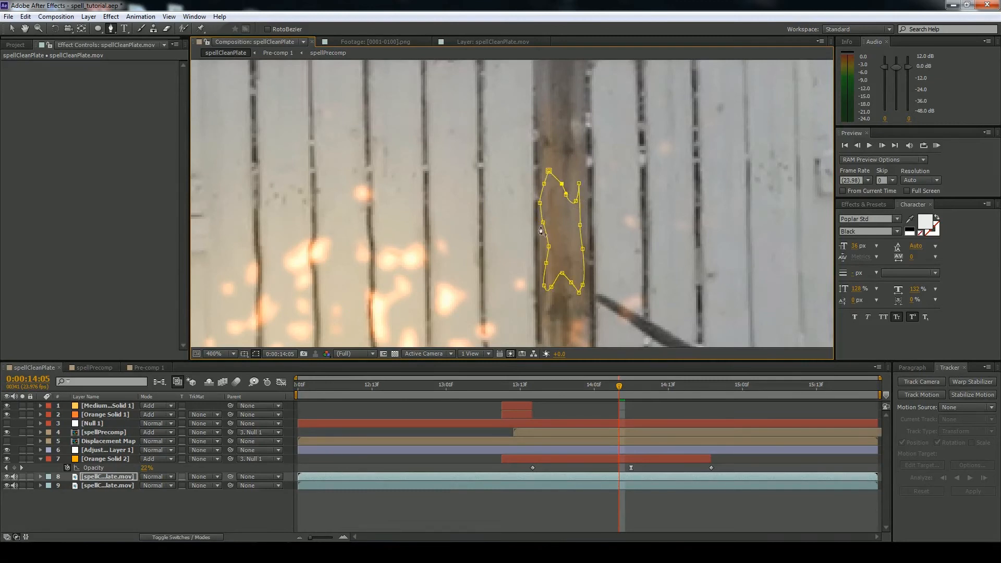
pyautogui.click(22, 479)
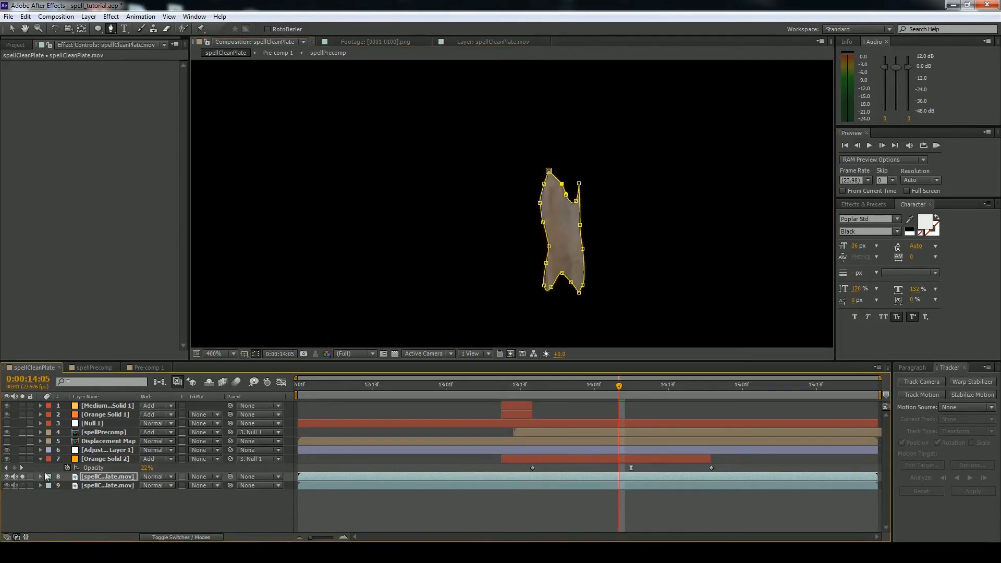
pyautogui.click(22, 476)
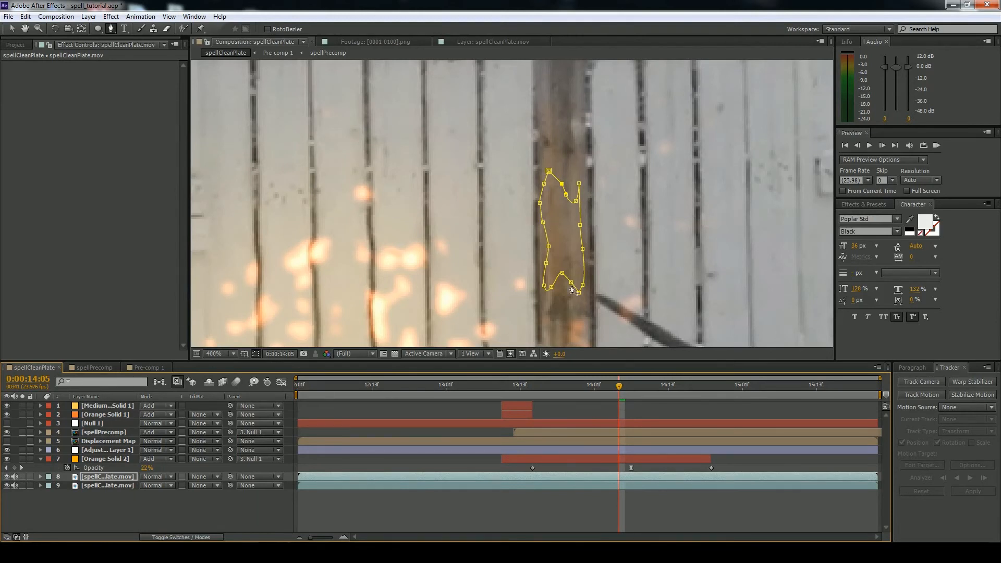
# Freeze the masked spellCleanPlate.mov layer on the frame at 0:00:14:05.
pyautogui.rightClick(108, 479)
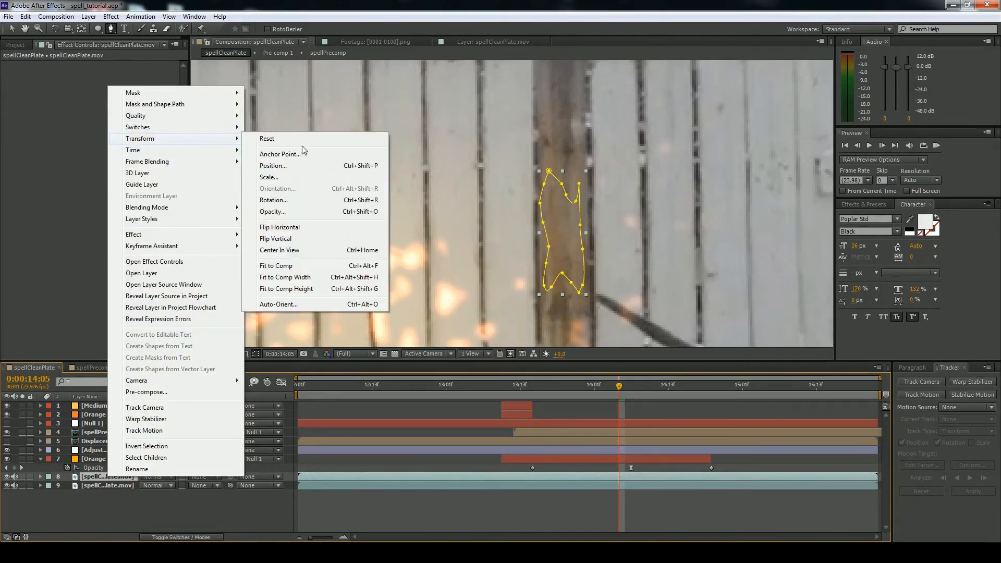
pyautogui.moveTo(205, 155)
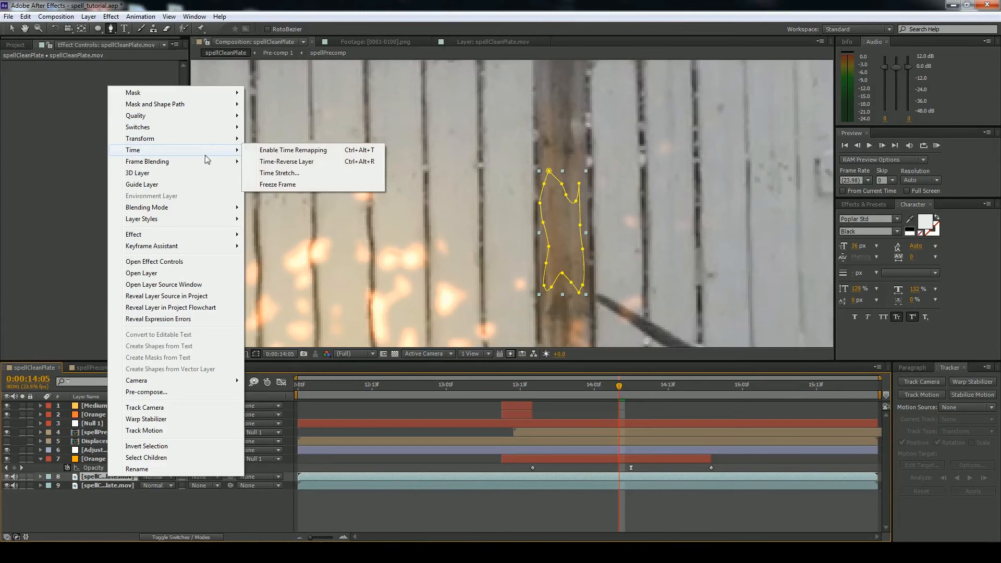
pyautogui.click(300, 186)
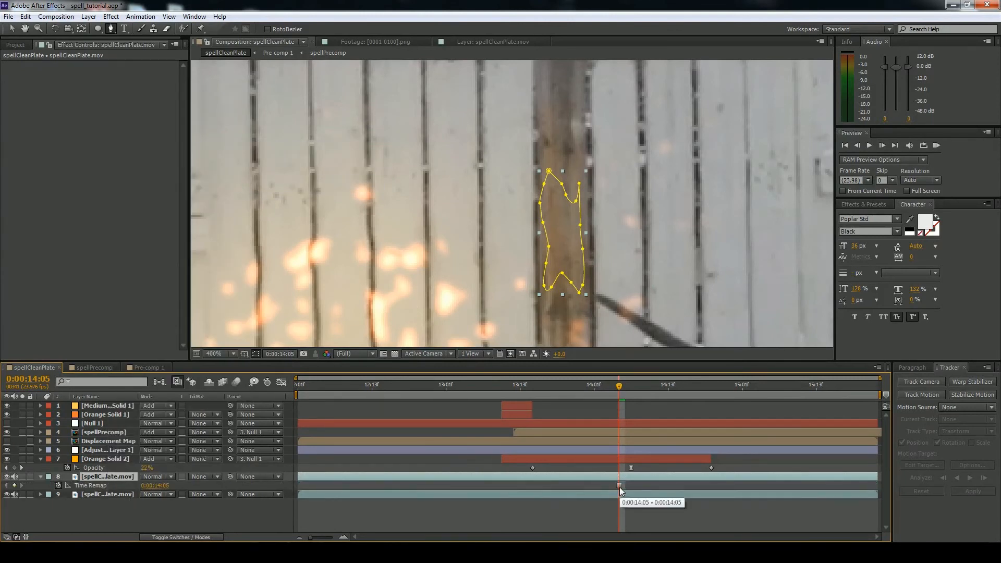
pyautogui.moveTo(622, 385); pyautogui.dragTo(622, 443)
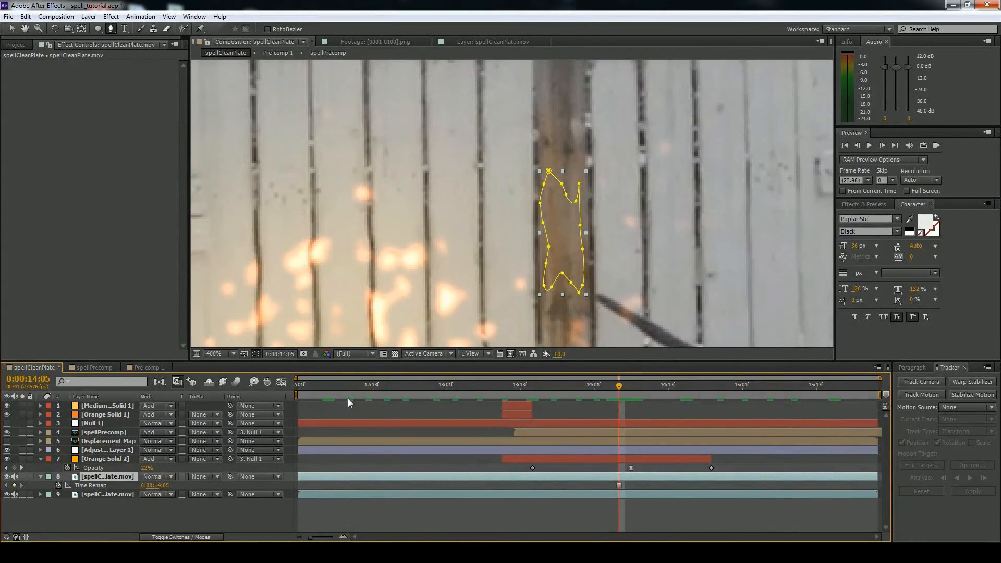
# Trim the start of the frozen, masked spellCleanPlate.mov layer to 0:00:13:12.
pyautogui.press('/')
pyautogui.moveTo(618, 392); pyautogui.dragTo(511, 417)
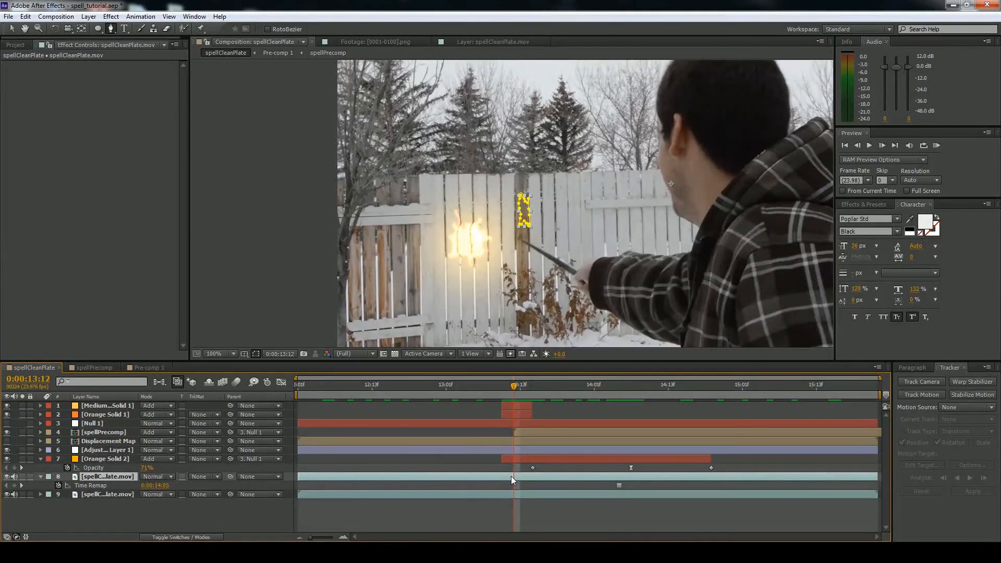
pyautogui.hotkey('alt', '[')
pyautogui.moveTo(515, 390)
pyautogui.mouseDown()
pyautogui.moveTo(528, 389)
pyautogui.moveTo(516, 400)
pyautogui.mouseUp()
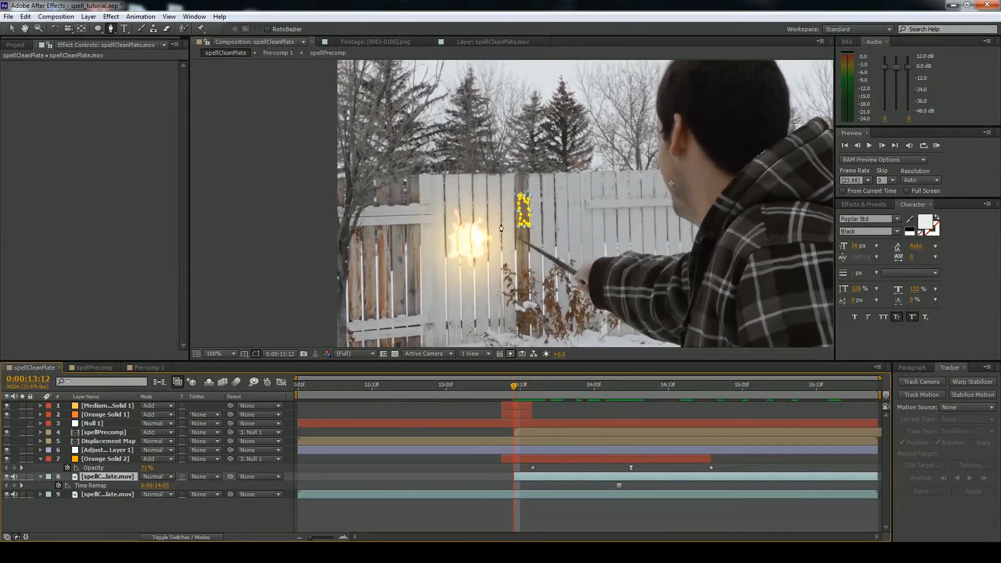
# Move the masked wood patch from the fence post onto the boards inside the burst and hide the mask outlines.
pyautogui.click(12, 28)
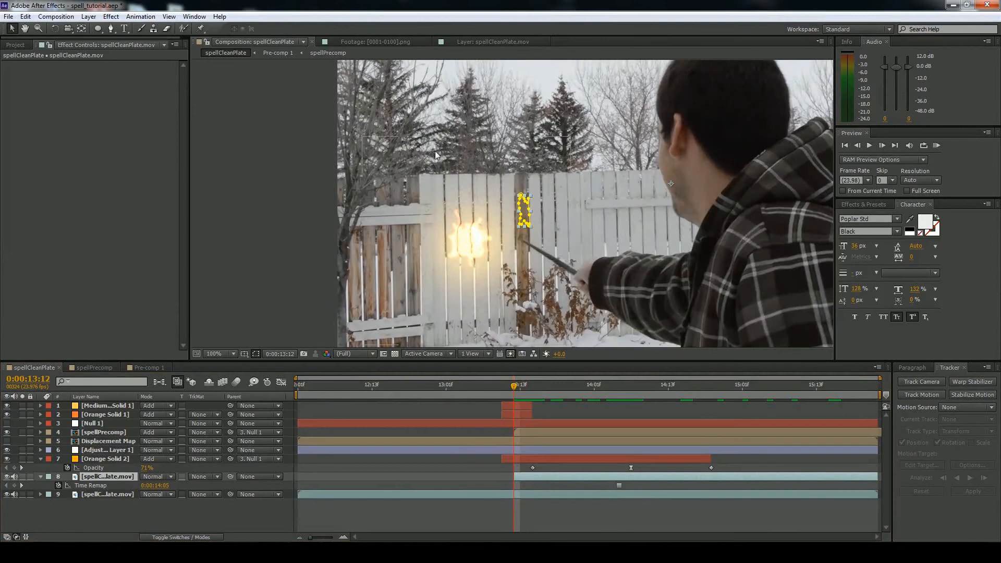
pyautogui.moveTo(520, 215); pyautogui.dragTo(465, 242)
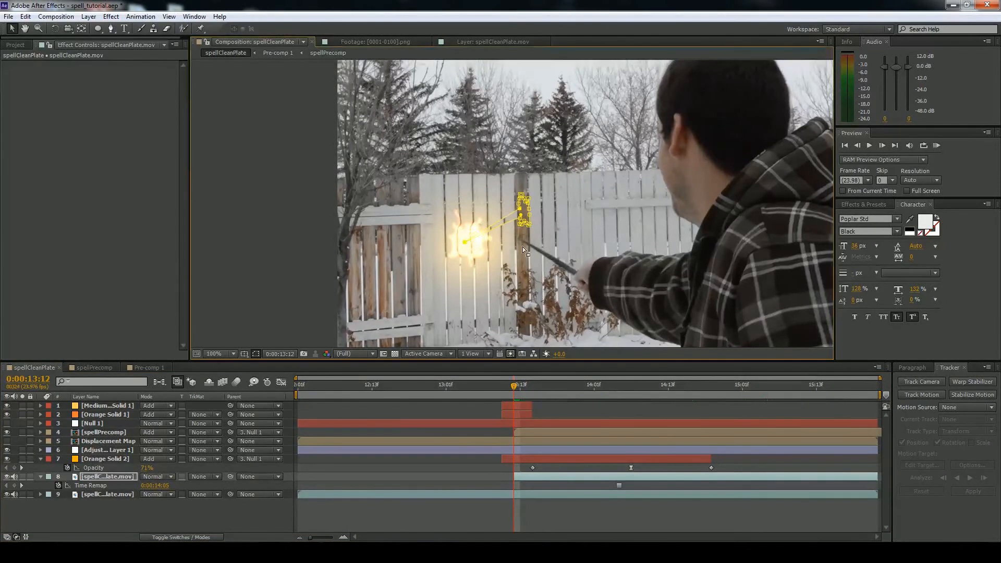
pyautogui.hotkey('ctrl', 'z')
pyautogui.press('.')
pyautogui.click(256, 354)
pyautogui.moveTo(534, 237); pyautogui.dragTo(429, 184)
pyautogui.press('.')
pyautogui.press('.')
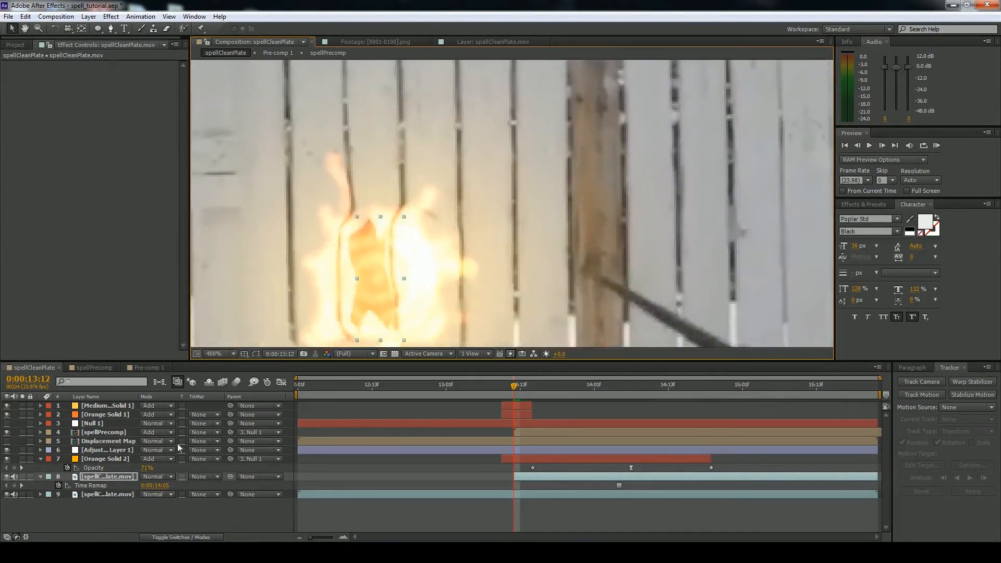
# Feather the wood patch's mask by 1 pixel.
pyautogui.press('f')
pyautogui.click(158, 494)
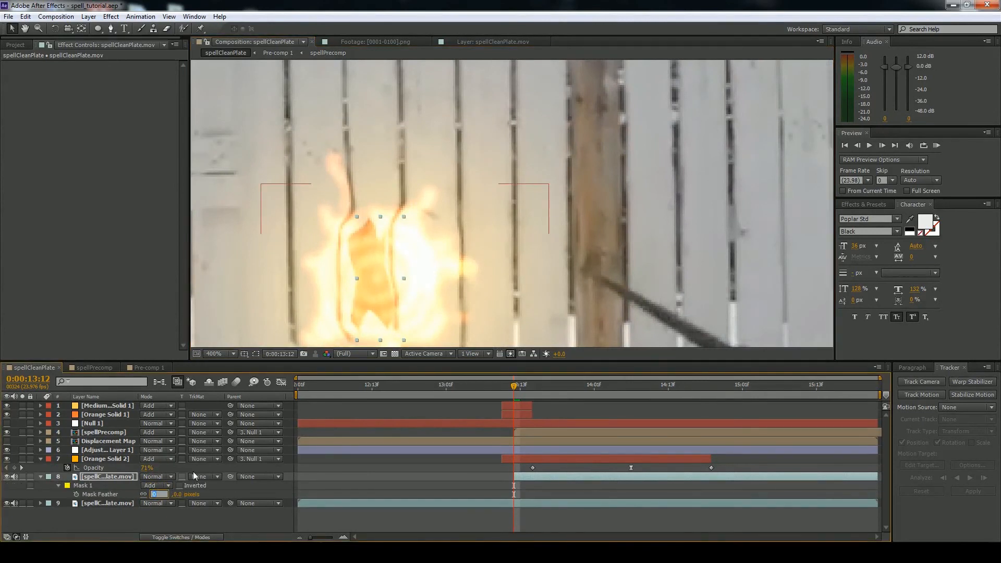
pyautogui.write('1')
pyautogui.press('Return')
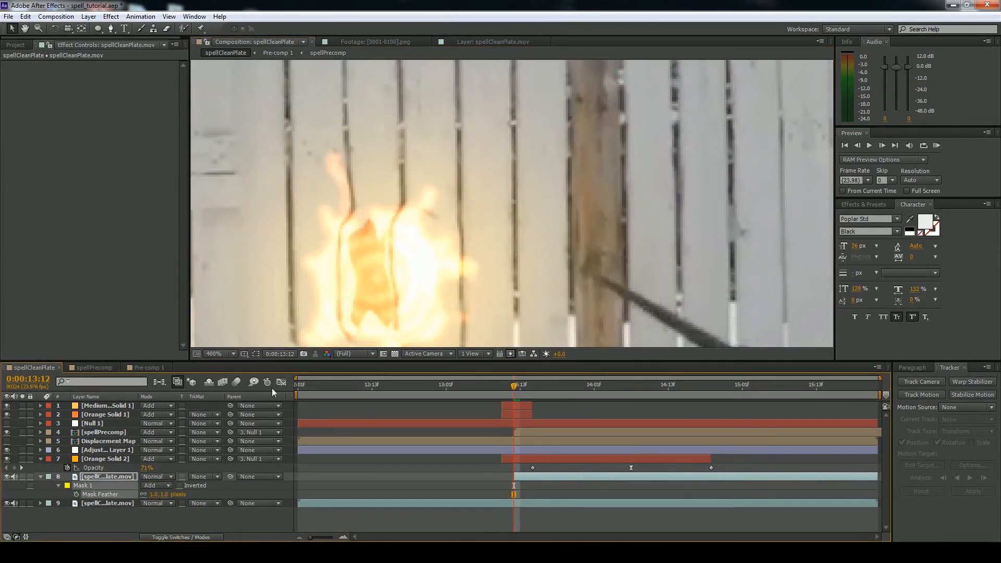
pyautogui.scroll(-1, 418, 268)
pyautogui.scroll(1, 420, 273)
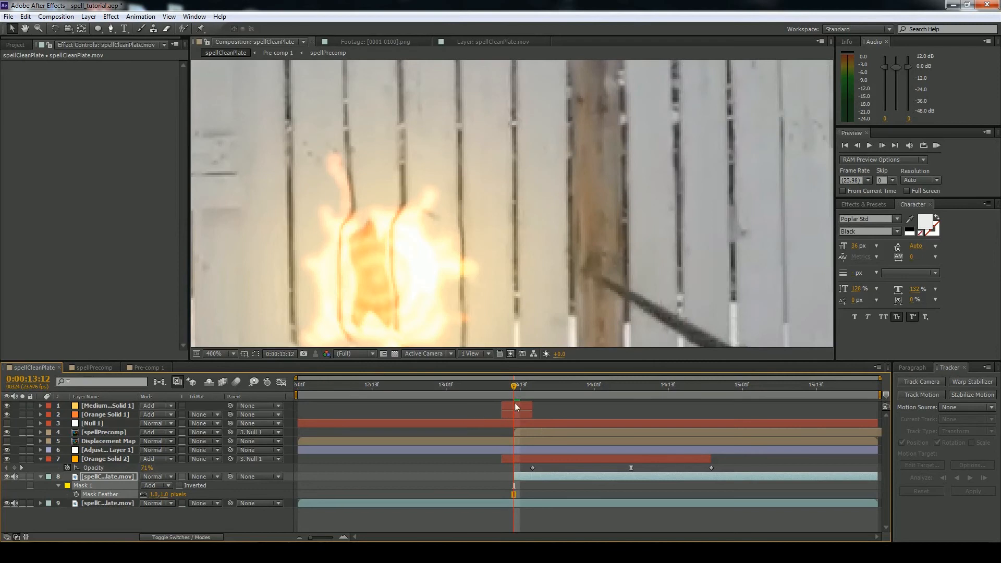
# Parent the wood patch layer to Null 1 and check the frames around 0:00:13:12.
pyautogui.moveTo(230, 476); pyautogui.dragTo(90, 424)
pyautogui.scroll(-1, 438, 233)
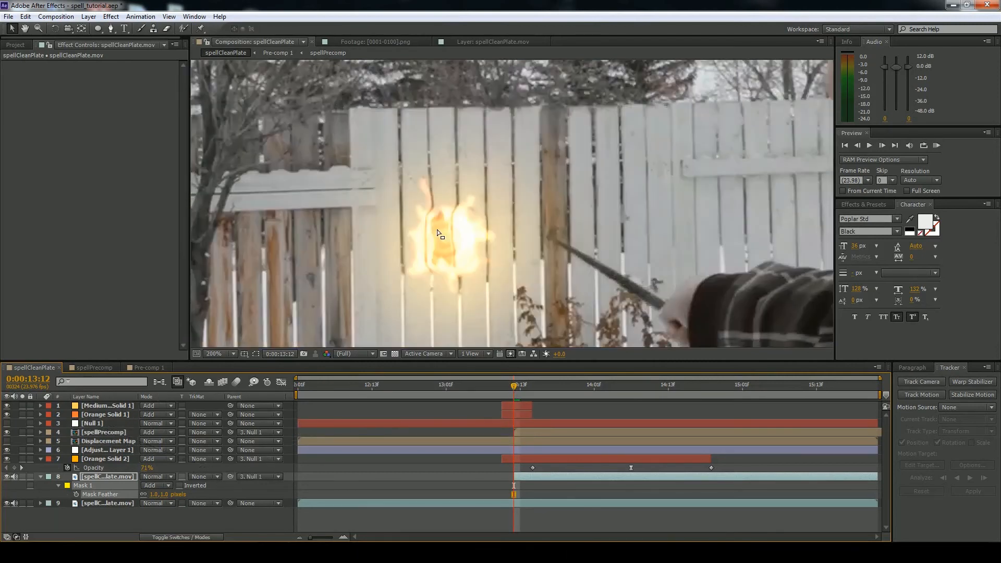
pyautogui.moveTo(518, 386); pyautogui.dragTo(516, 418)
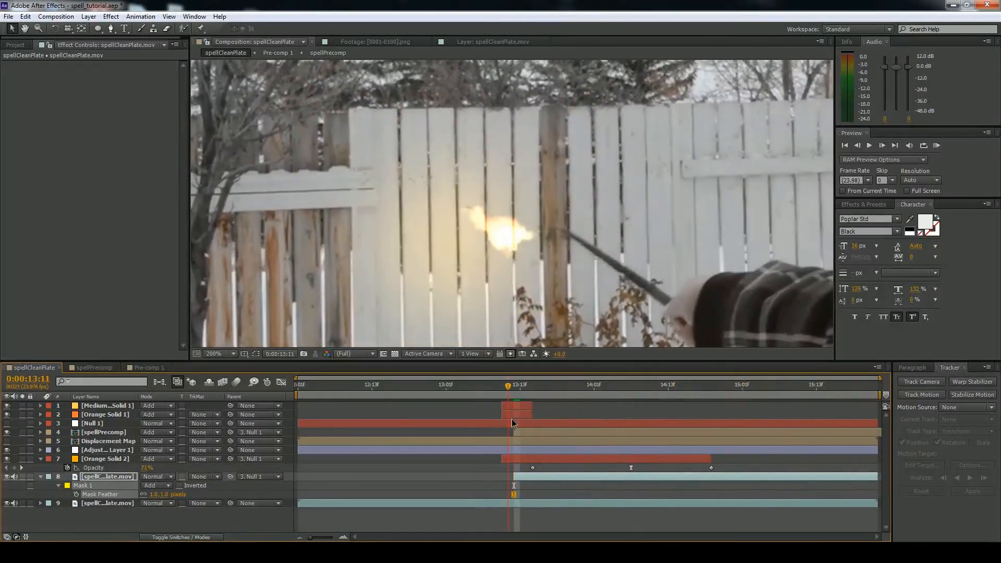
# Show the wood patch's mask path and start keyframing it at 0:00:13:14.
pyautogui.scroll(1, 401, 272)
pyautogui.moveTo(354, 303); pyautogui.dragTo(372, 254)
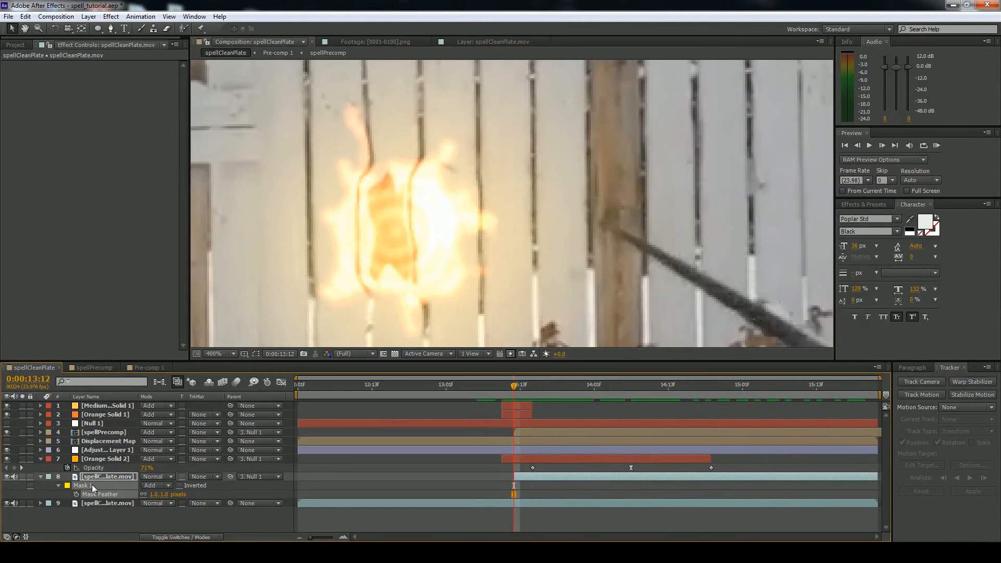
pyautogui.press('m')
pyautogui.press('pagedown')
pyautogui.press('pagedown')
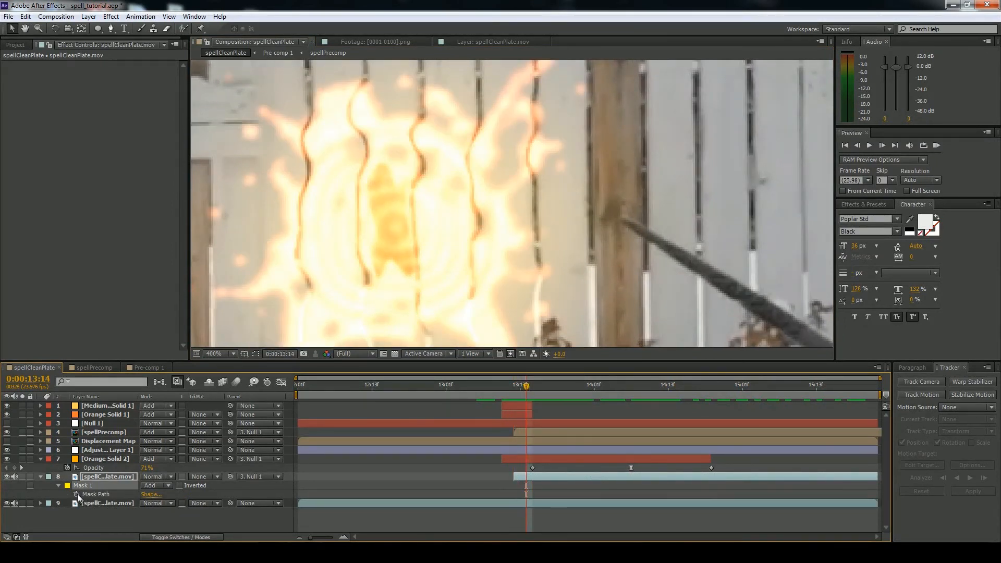
pyautogui.click(77, 494)
# At 0:00:13:12, show the mask outlines, shorten the wood patch's mask slightly from its lower end and shift it a little left.
pyautogui.moveTo(527, 388); pyautogui.dragTo(514, 388)
pyautogui.click(255, 353)
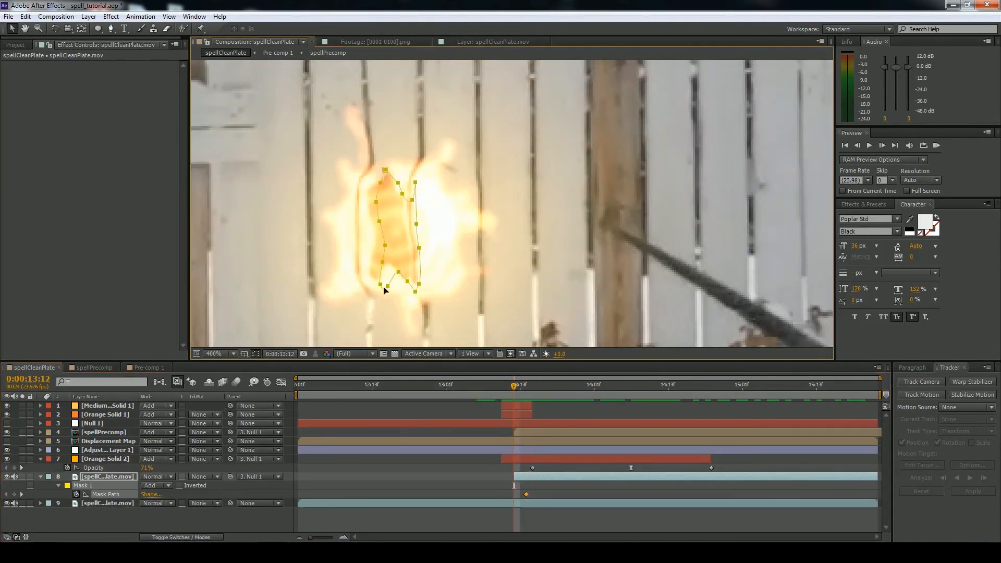
pyautogui.doubleClick(389, 288)
pyautogui.moveTo(398, 294); pyautogui.dragTo(400, 286)
pyautogui.doubleClick(451, 298)
pyautogui.click(390, 257)
pyautogui.click(381, 256)
pyautogui.click(384, 253)
pyautogui.click(384, 258)
pyautogui.doubleClick(385, 260)
pyautogui.moveTo(387, 256); pyautogui.dragTo(384, 258)
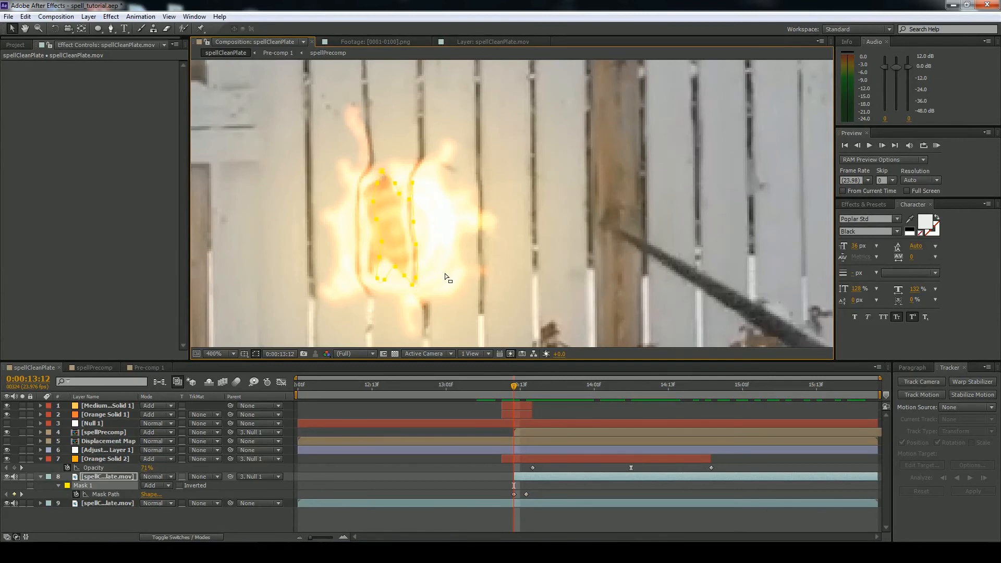
# Solo the wood patch layer at 0:00:13:12 and select its mask for point editing.
pyautogui.click(374, 273)
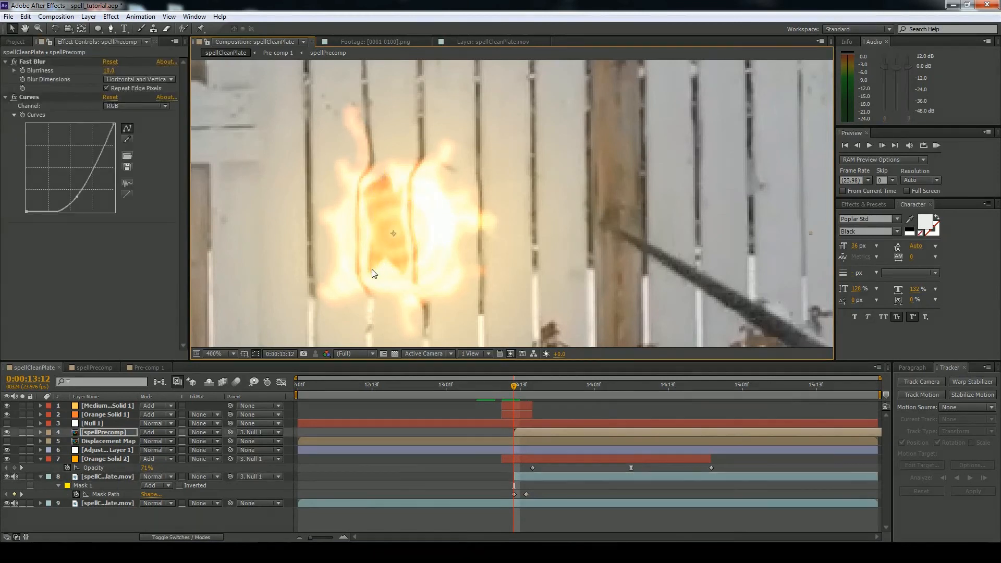
pyautogui.click(24, 477)
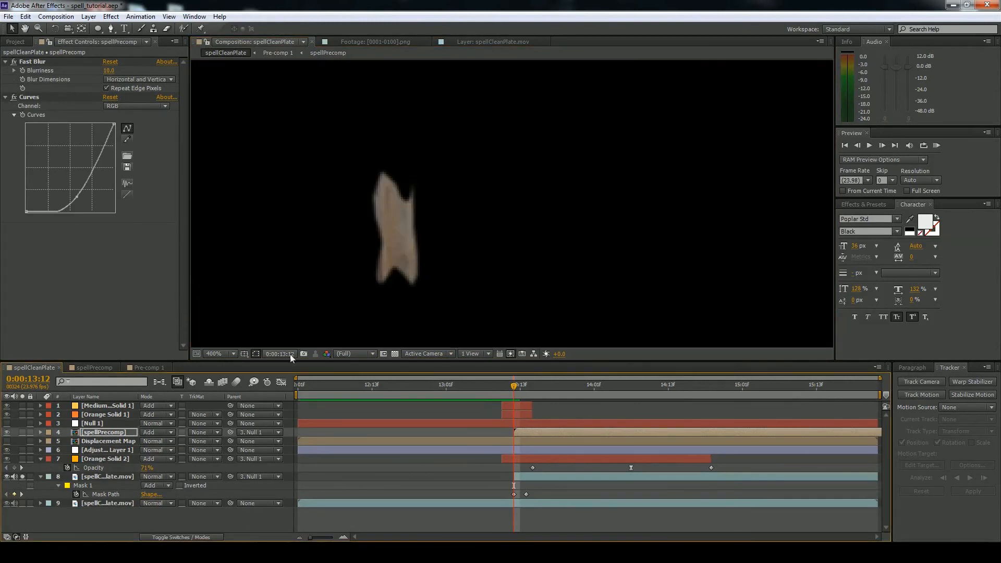
pyautogui.click(382, 260)
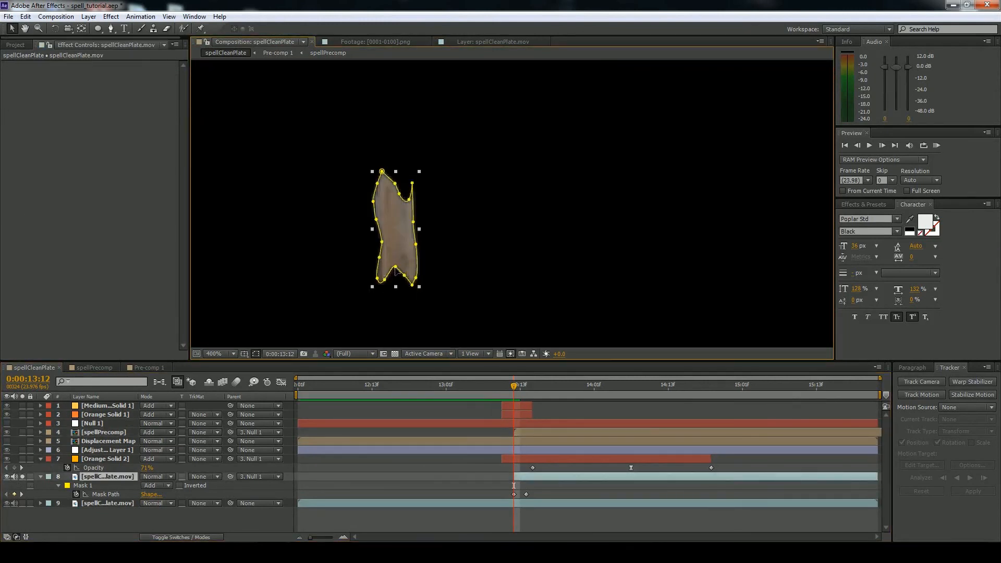
pyautogui.click(395, 268)
# Pull the mask's upper and lower points inward into a smaller jagged shape at 0:00:13:12, and unsolo the wood patch layer.
pyautogui.moveTo(397, 269); pyautogui.dragTo(398, 250)
pyautogui.moveTo(383, 171); pyautogui.dragTo(381, 213)
pyautogui.moveTo(412, 184); pyautogui.dragTo(396, 204)
pyautogui.moveTo(415, 281); pyautogui.dragTo(412, 257)
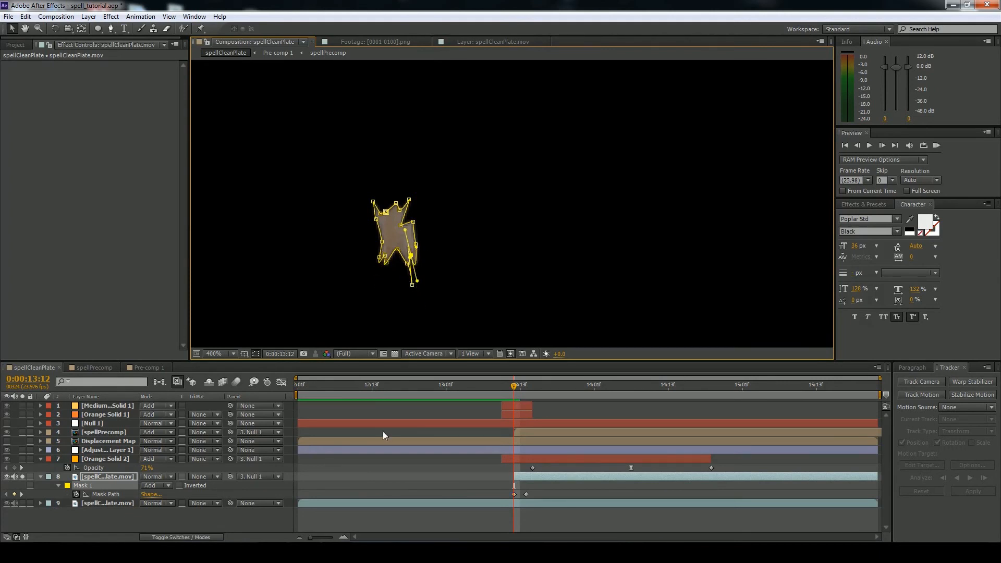
pyautogui.click(24, 477)
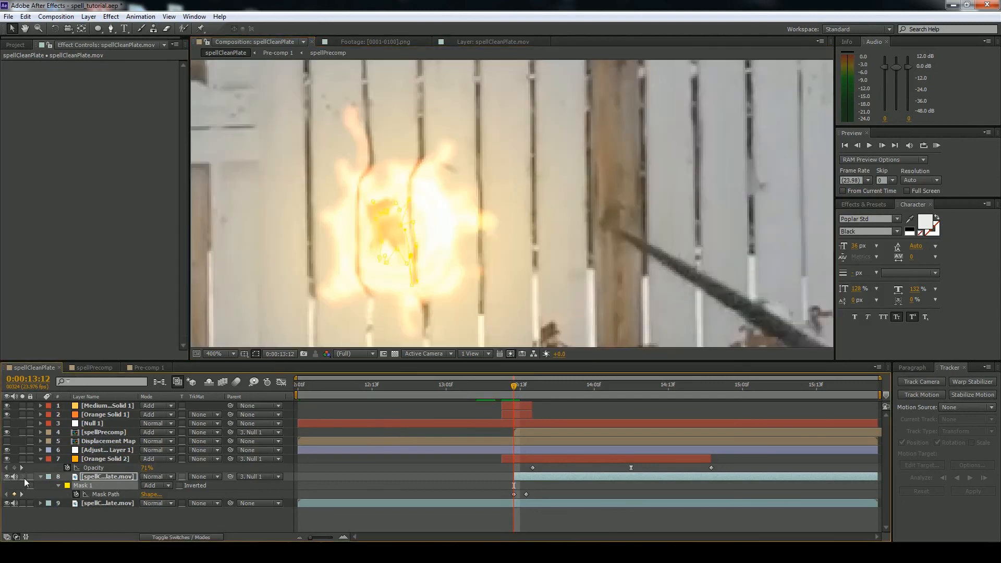
# Check the patch's growth through the frames after 0:00:13:12 and hide the mask outlines at 0:00:14:00.
pyautogui.press(',')
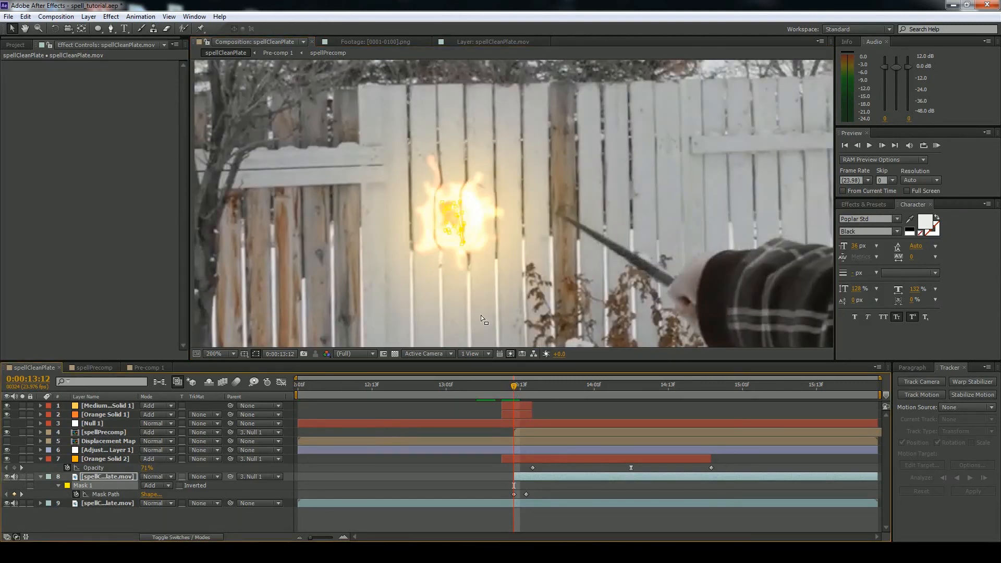
pyautogui.press('.')
pyautogui.moveTo(516, 392); pyautogui.dragTo(730, 414)
pyautogui.scroll(-1, 549, 291)
pyautogui.scroll(1, 549, 291)
pyautogui.moveTo(469, 243); pyautogui.dragTo(441, 306)
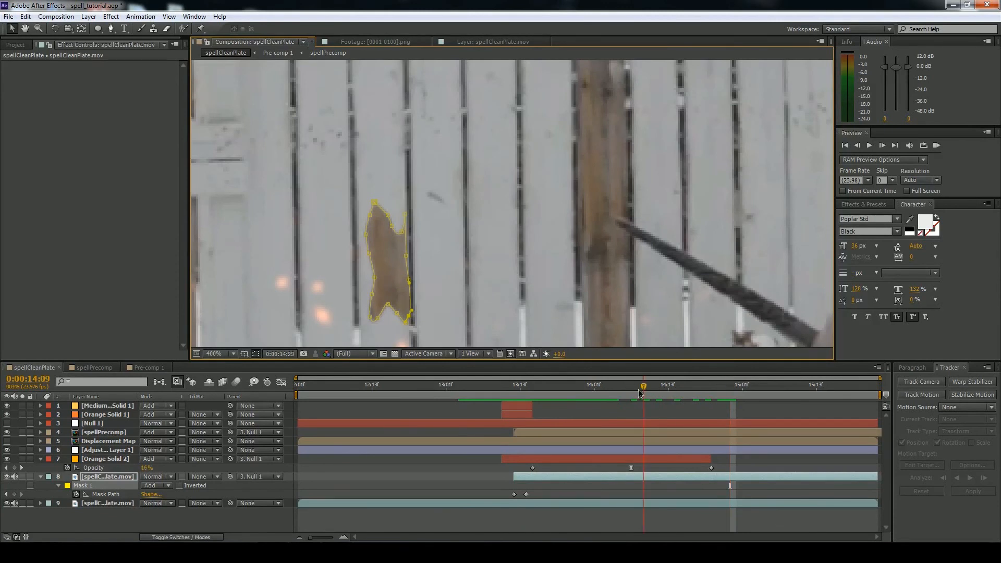
pyautogui.moveTo(642, 388); pyautogui.dragTo(588, 388)
pyautogui.click(255, 354)
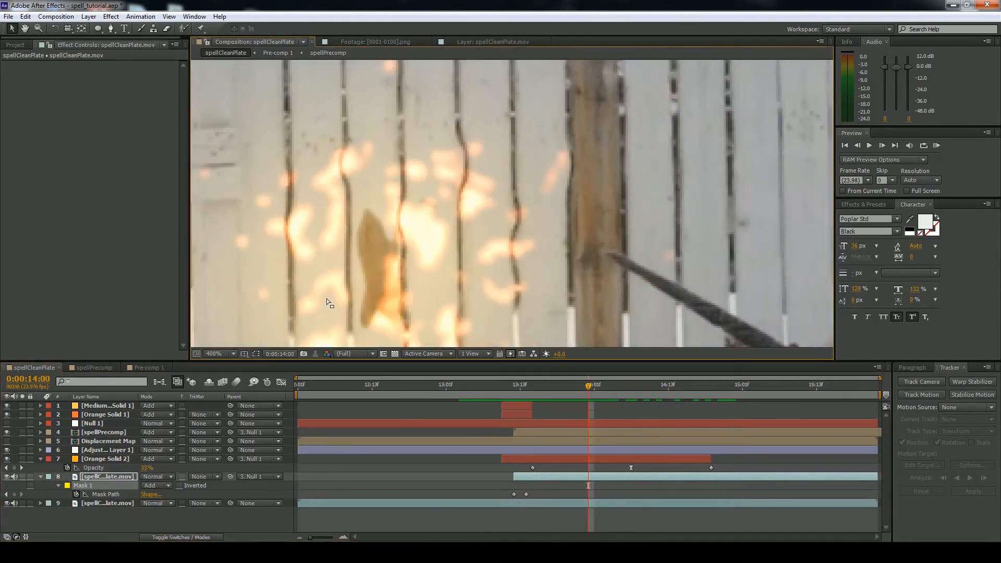
# Add a Curves effect to the wood patch layer at 0:00:15:13 and raise the RGB curve's midtones to brighten the wood.
pyautogui.click(372, 253)
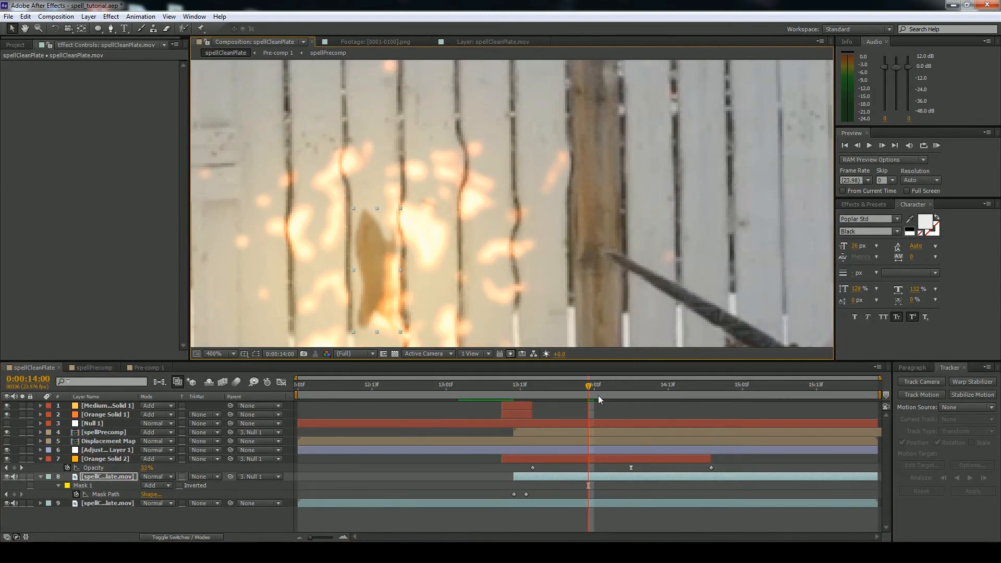
pyautogui.moveTo(588, 387); pyautogui.dragTo(563, 387)
pyautogui.moveTo(589, 399); pyautogui.dragTo(819, 396)
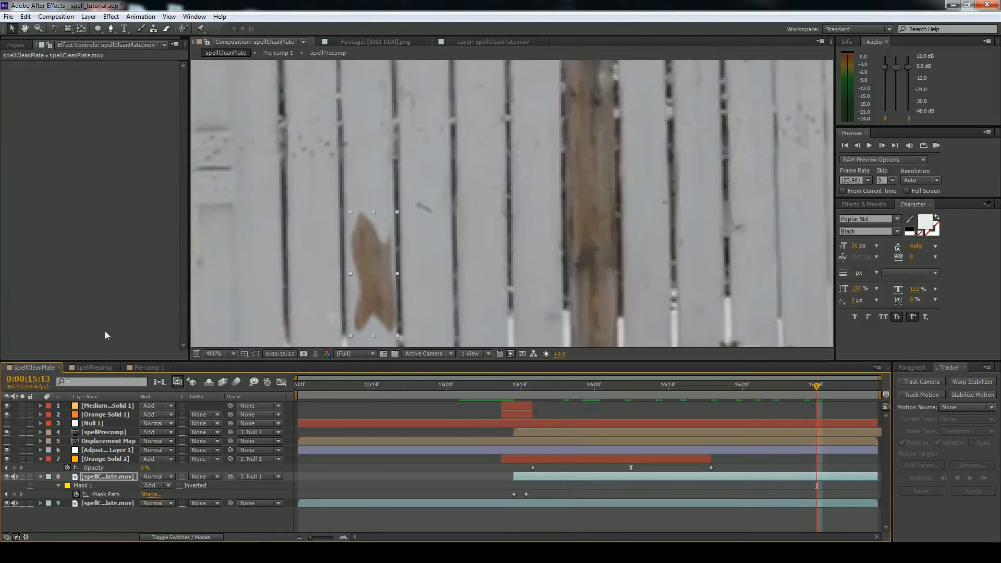
pyautogui.rightClick(79, 209)
pyautogui.click(112, 230)
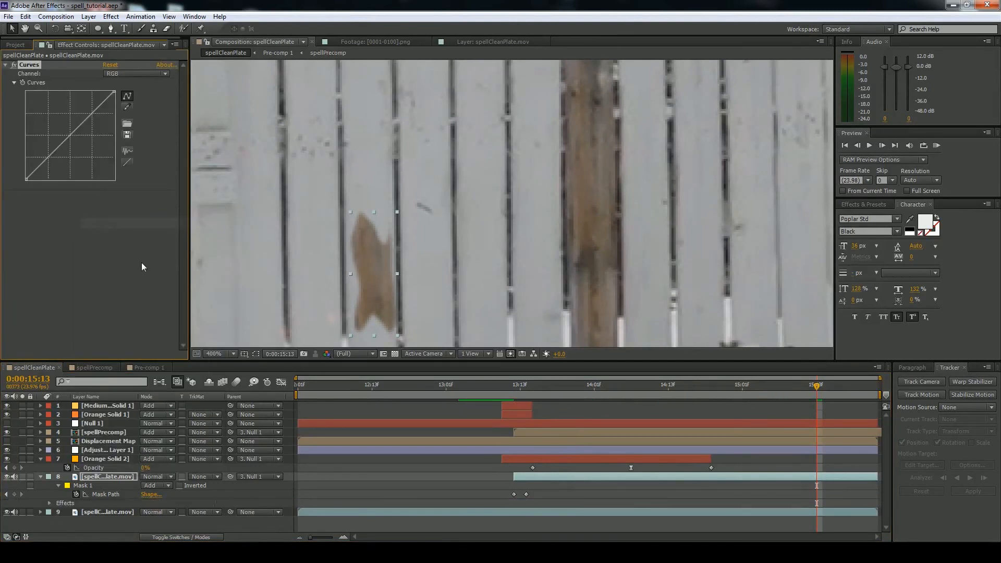
pyautogui.moveTo(66, 149); pyautogui.dragTo(76, 124)
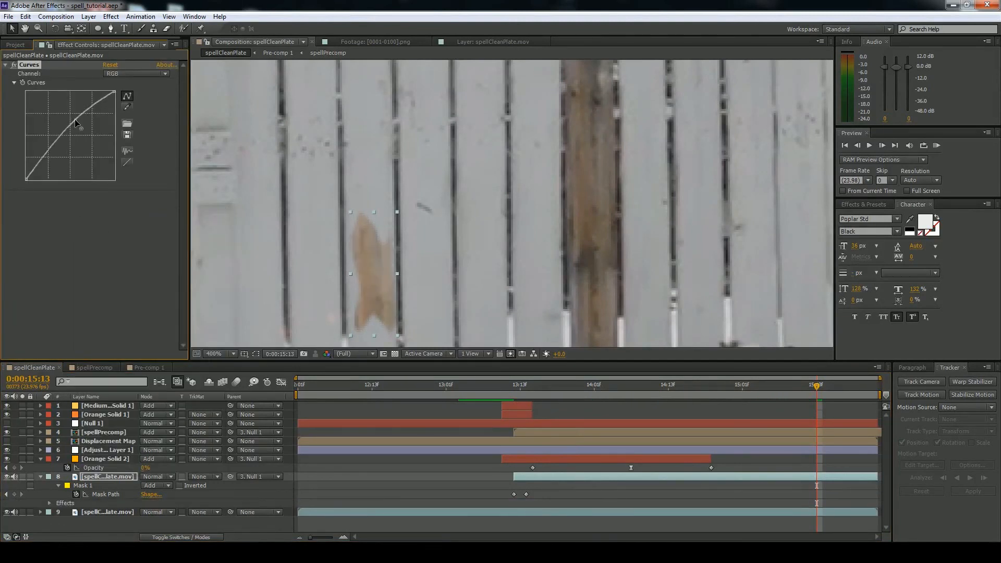
pyautogui.click(5, 65)
pyautogui.rightClick(14, 83)
pyautogui.moveTo(37, 224)
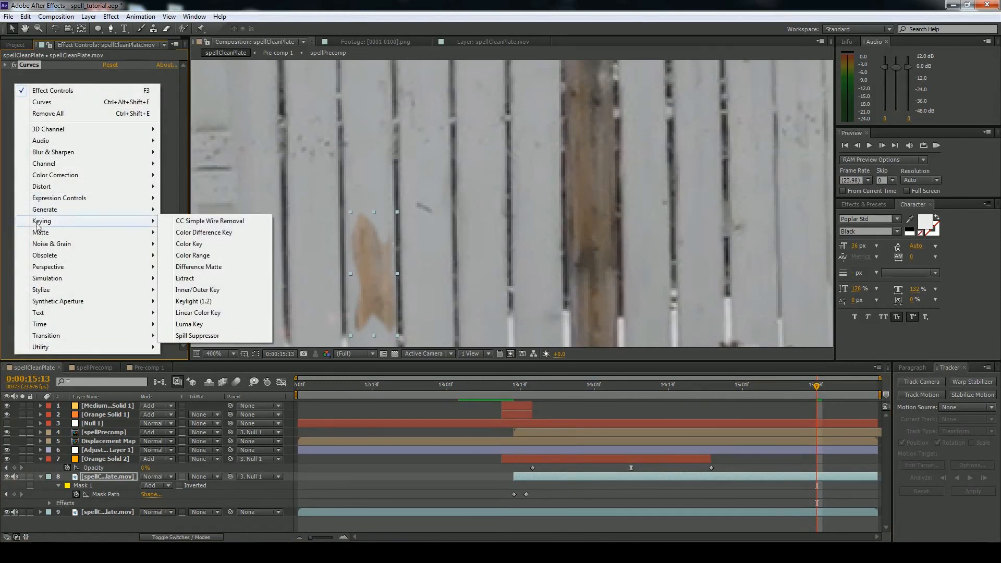
pyautogui.click(9, 244)
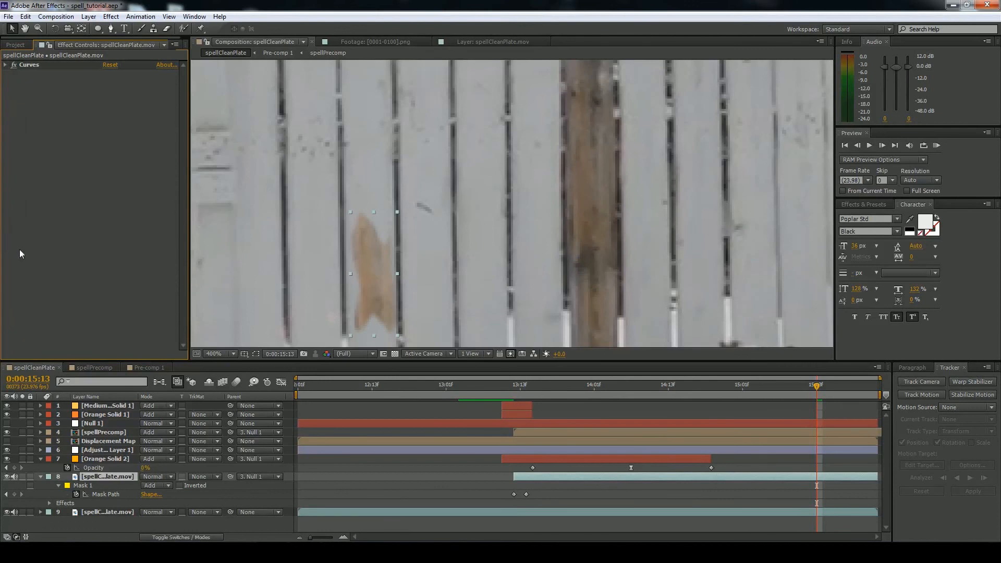
# Add a Bevel and Emboss layer style to the wood patch layer and show its settings.
pyautogui.rightClick(95, 486)
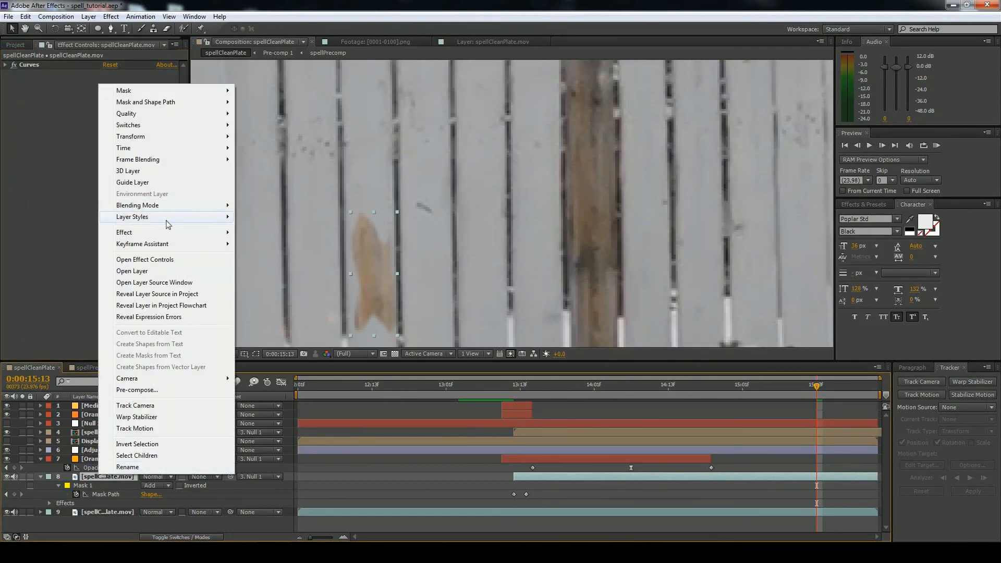
pyautogui.moveTo(167, 217)
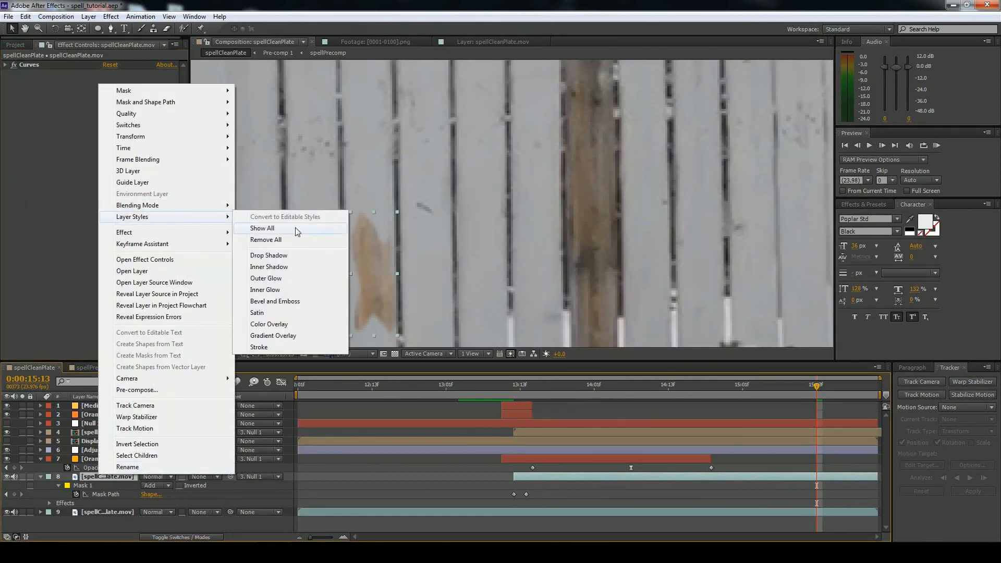
pyautogui.click(282, 302)
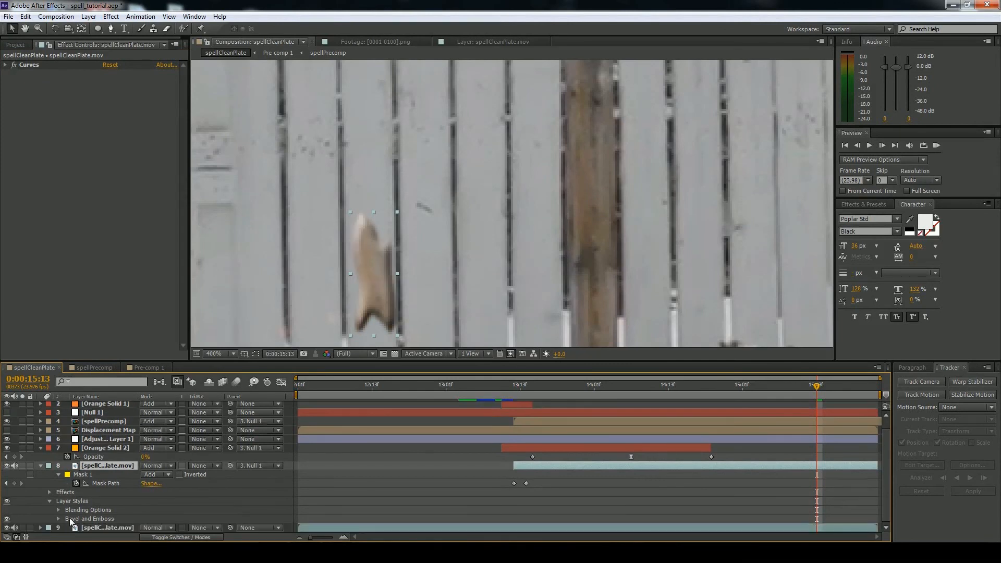
pyautogui.click(58, 519)
pyautogui.scroll(-4, 158, 471)
# Set the bevel's Direction to Down and its Size to 0.5.
pyautogui.click(151, 449)
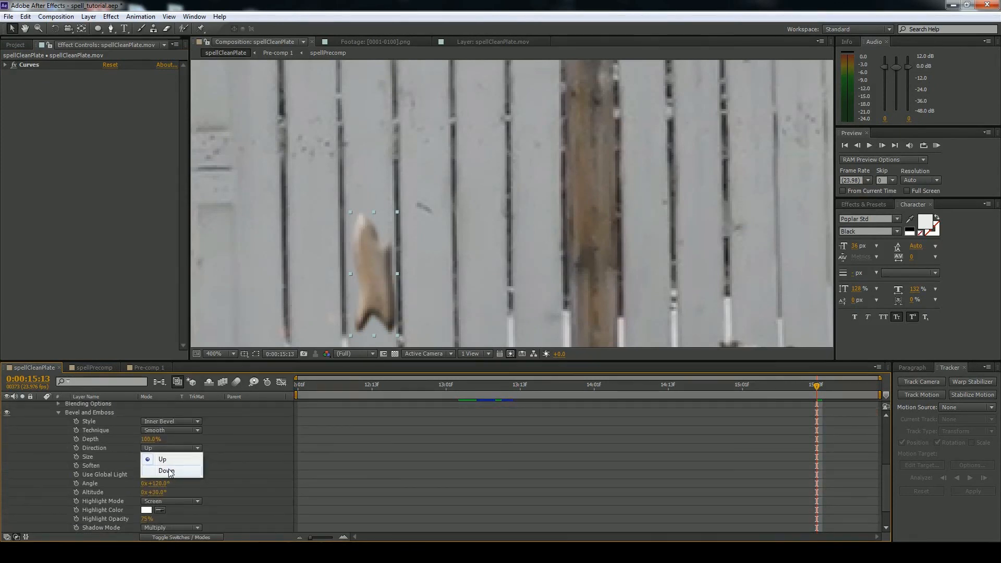
pyautogui.click(167, 471)
pyautogui.click(143, 457)
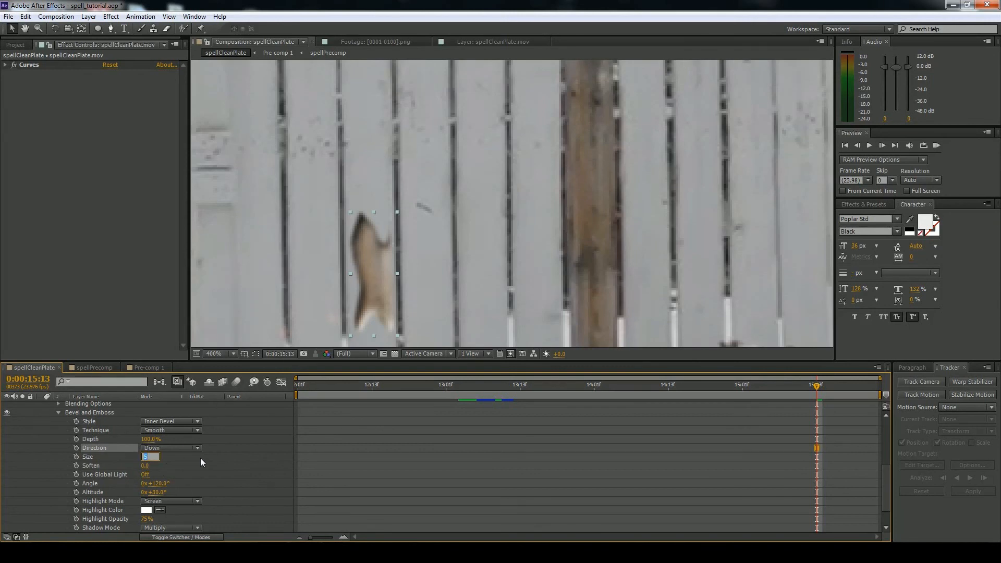
pyautogui.write('.5')
pyautogui.press('Return')
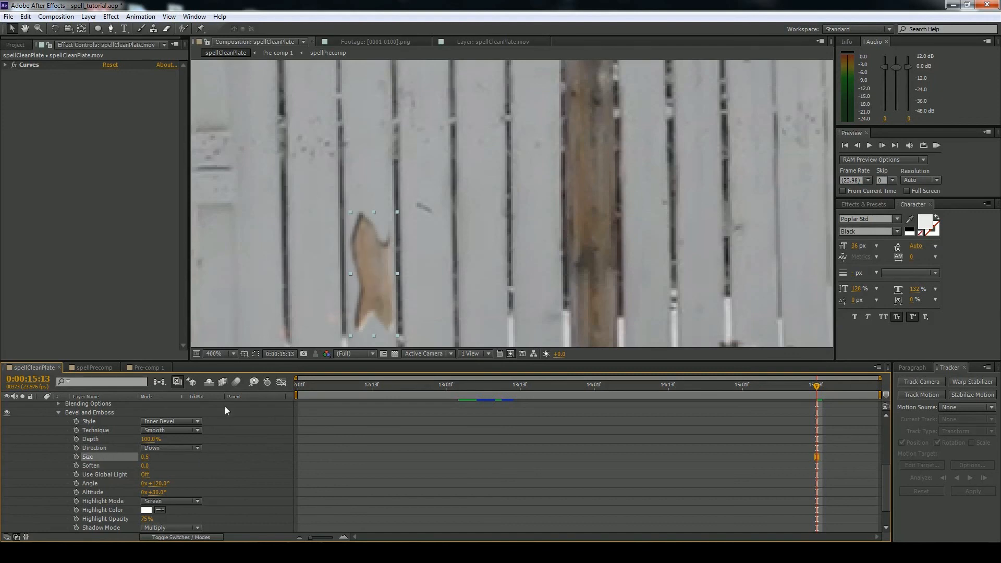
# Lower the bevel's Highlight Opacity and Shadow Opacity, and set its Depth to 1%.
pyautogui.scroll(-1, 198, 457)
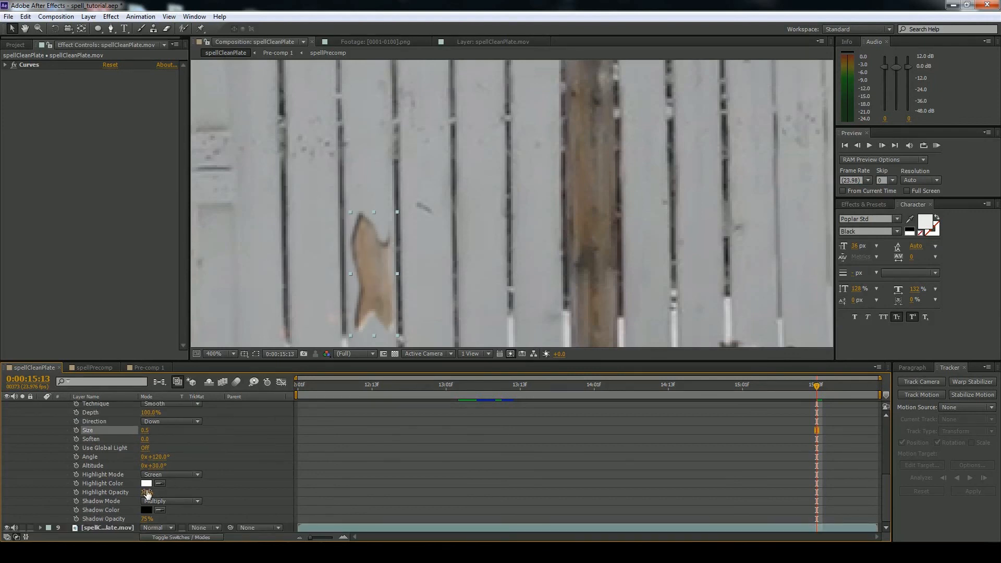
pyautogui.moveTo(146, 492)
pyautogui.mouseDown()
pyautogui.moveTo(127, 494)
pyautogui.moveTo(138, 518)
pyautogui.moveTo(124, 520)
pyautogui.mouseUp()
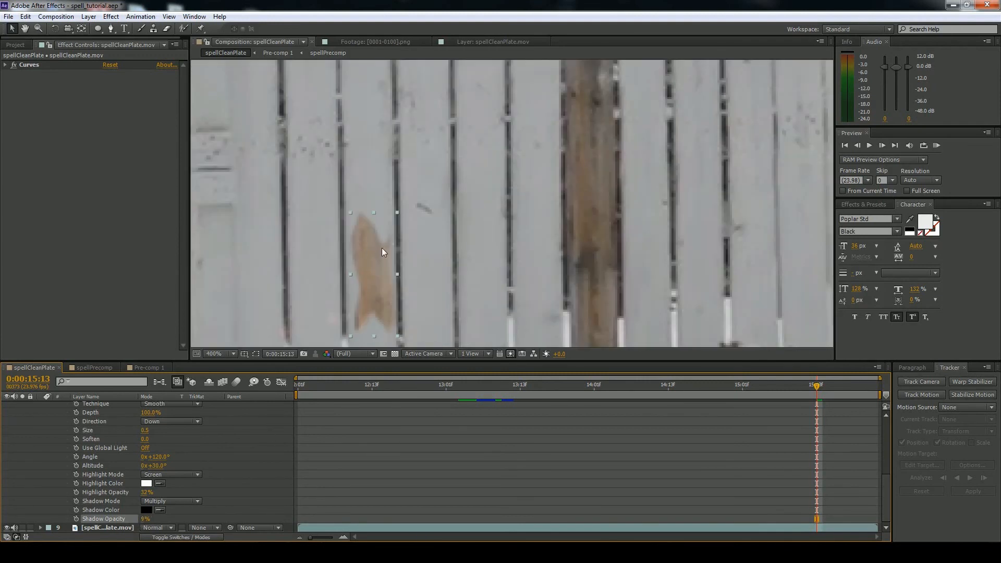
pyautogui.scroll(3, 217, 449)
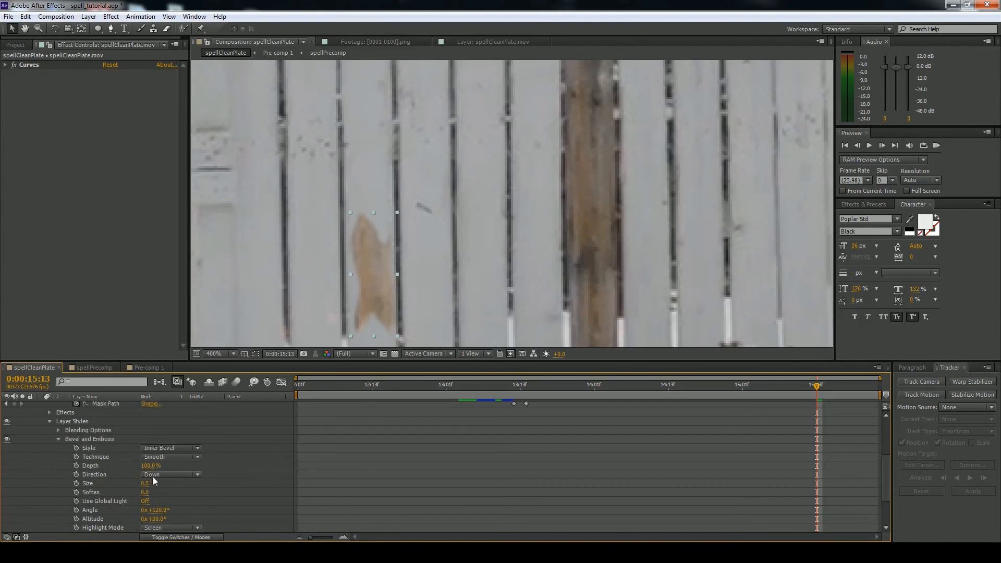
pyautogui.moveTo(150, 466); pyautogui.dragTo(157, 465)
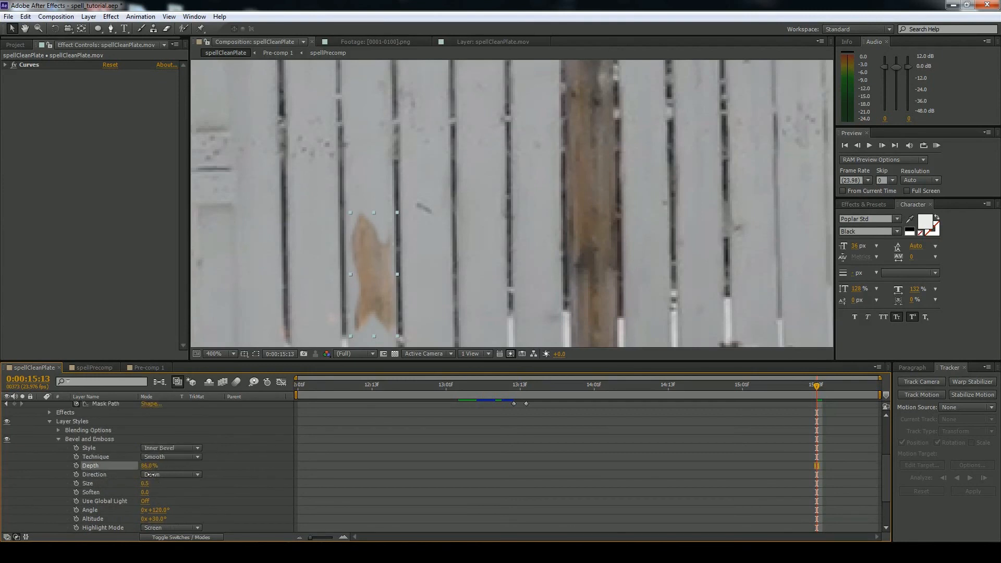
pyautogui.moveTo(150, 482); pyautogui.dragTo(199, 480)
pyautogui.scroll(-3, 213, 477)
pyautogui.moveTo(142, 519); pyautogui.dragTo(103, 475)
pyautogui.scroll(2, 180, 478)
pyautogui.scroll(-4, 324, 262)
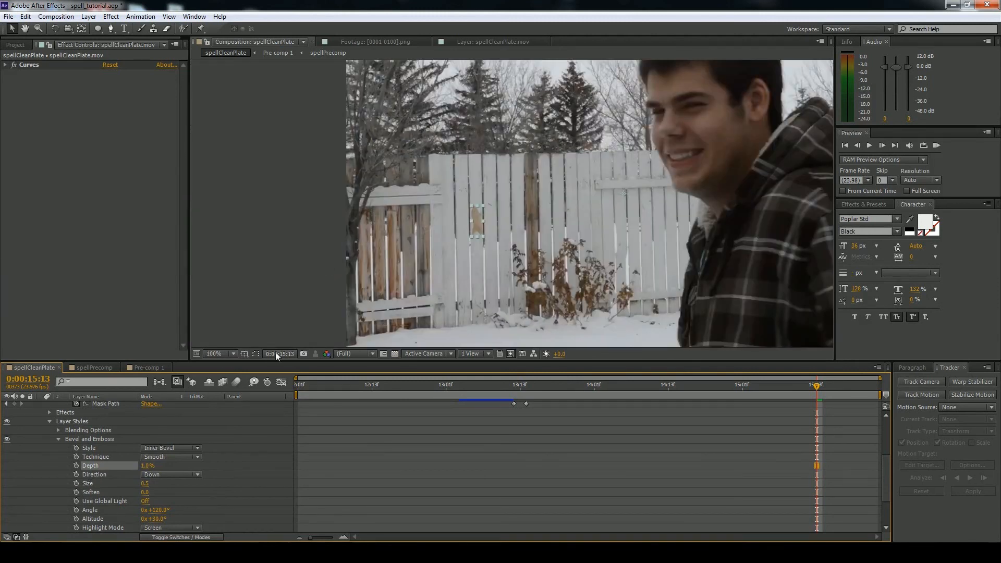
# Preview the composite at 100% magnification from 0:00:12:01.
pyautogui.click(305, 271)
pyautogui.moveTo(306, 271); pyautogui.dragTo(231, 279)
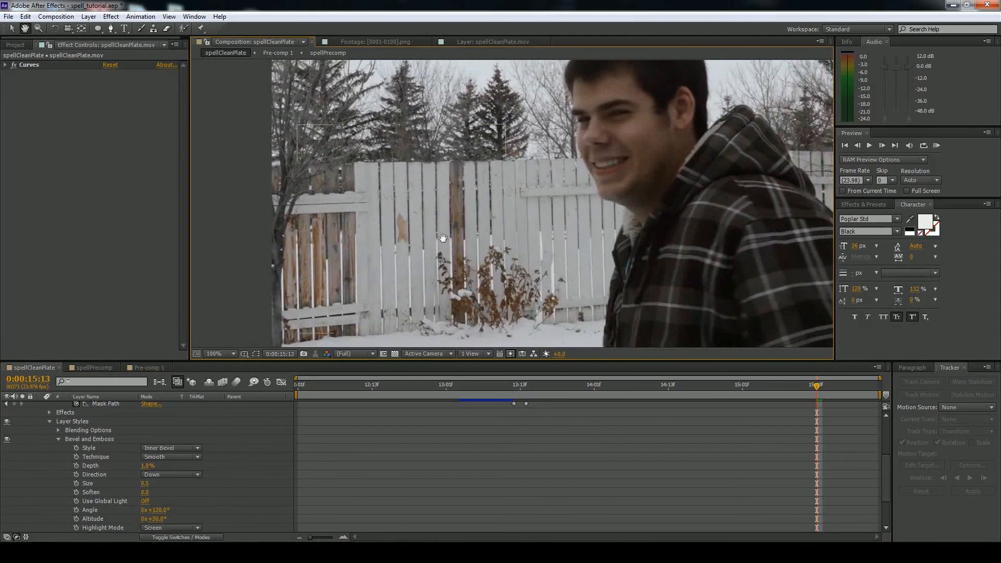
pyautogui.moveTo(665, 396); pyautogui.dragTo(298, 396)
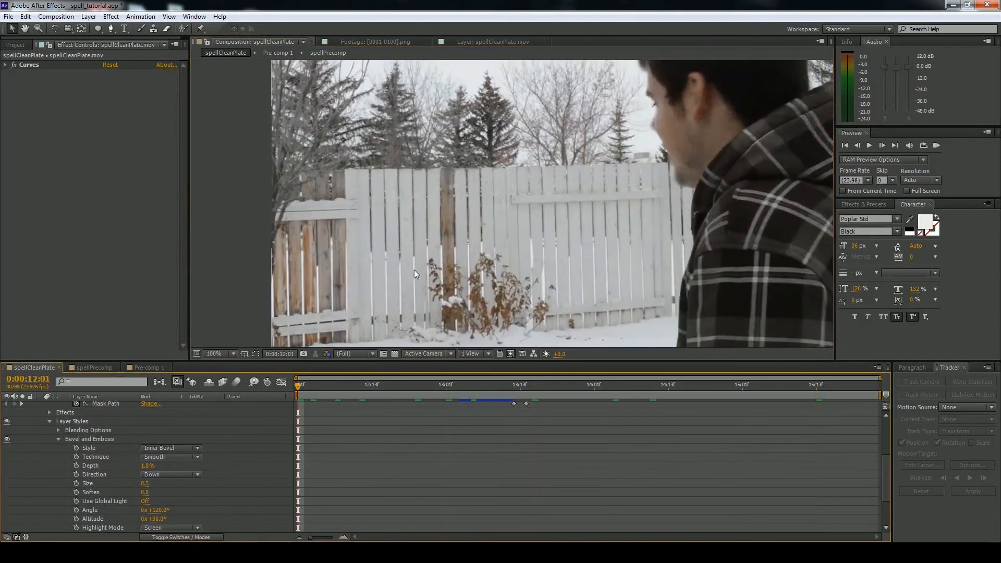
pyautogui.press('space')
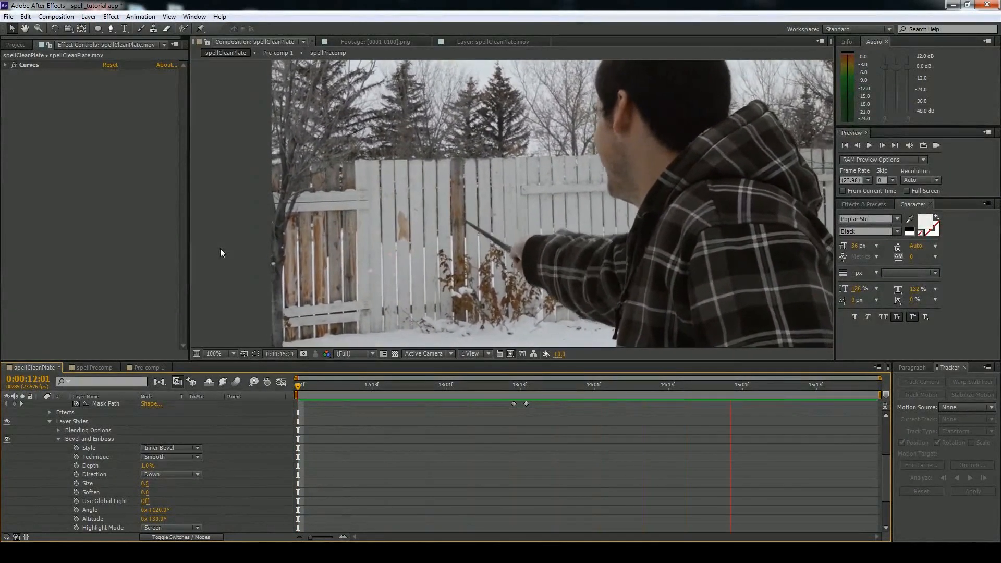
pyautogui.press('space')
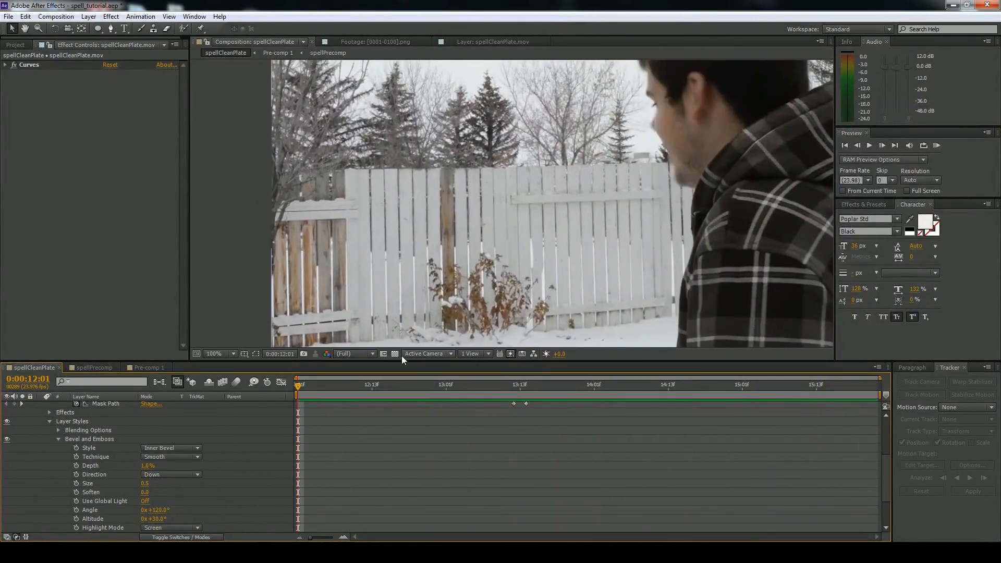
# Review the burst and wood patch frames at 0:00:14:13, 0:00:15:03 and 0:00:13:15.
pyautogui.moveTo(457, 383); pyautogui.dragTo(670, 412)
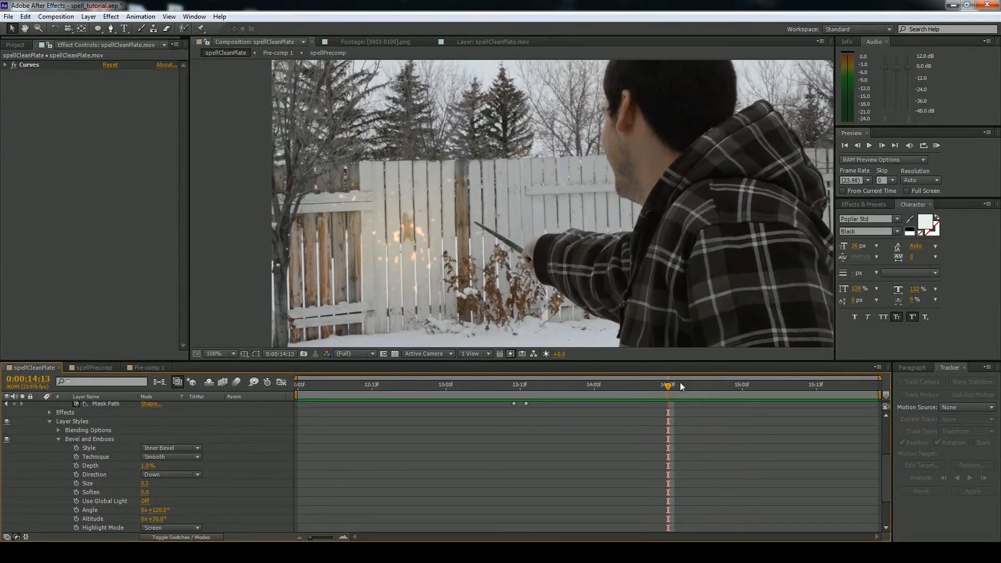
pyautogui.moveTo(671, 396); pyautogui.dragTo(755, 399)
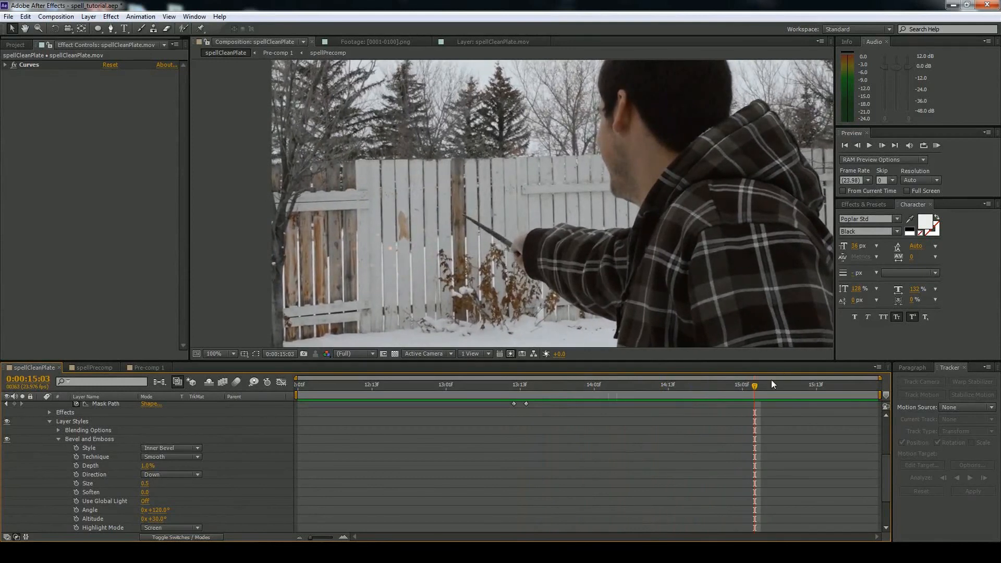
pyautogui.moveTo(757, 386); pyautogui.dragTo(532, 386)
pyautogui.hotkey('alt', ']')
pyautogui.hotkey('alt', ']')
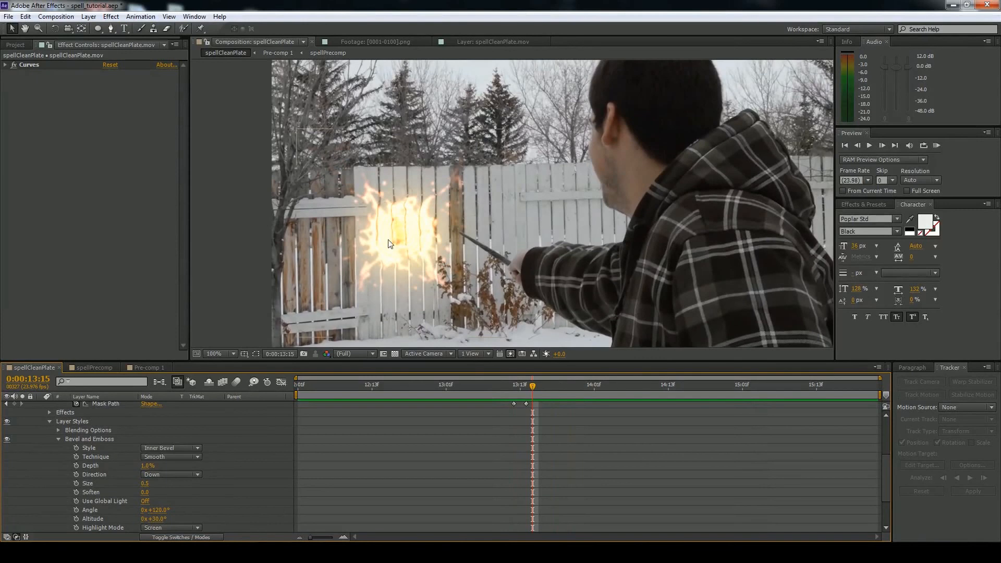